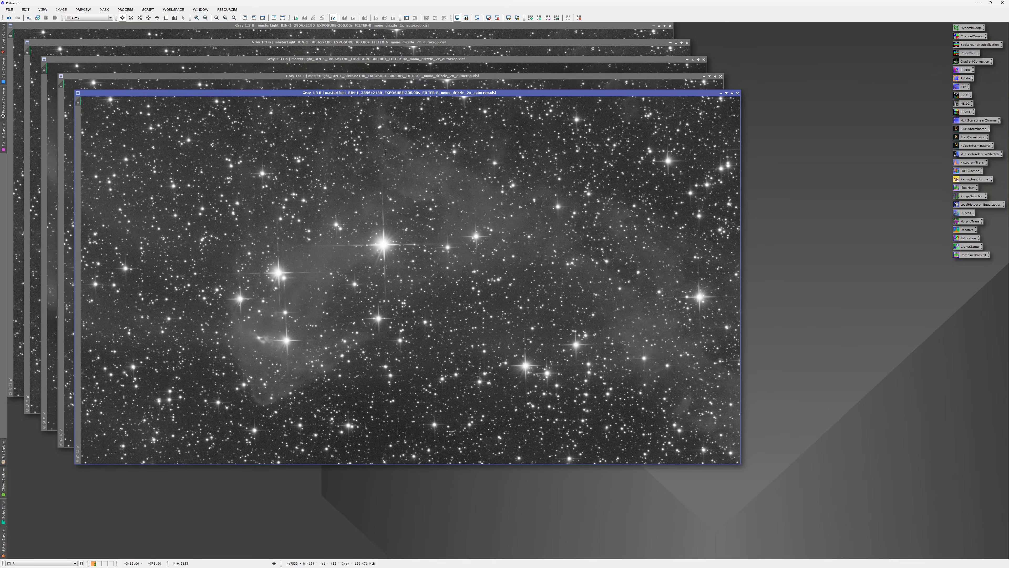
# Step: Look through the R, L, Ha, G and B master images one after another, twice back and forth
pyautogui.click(245, 85)
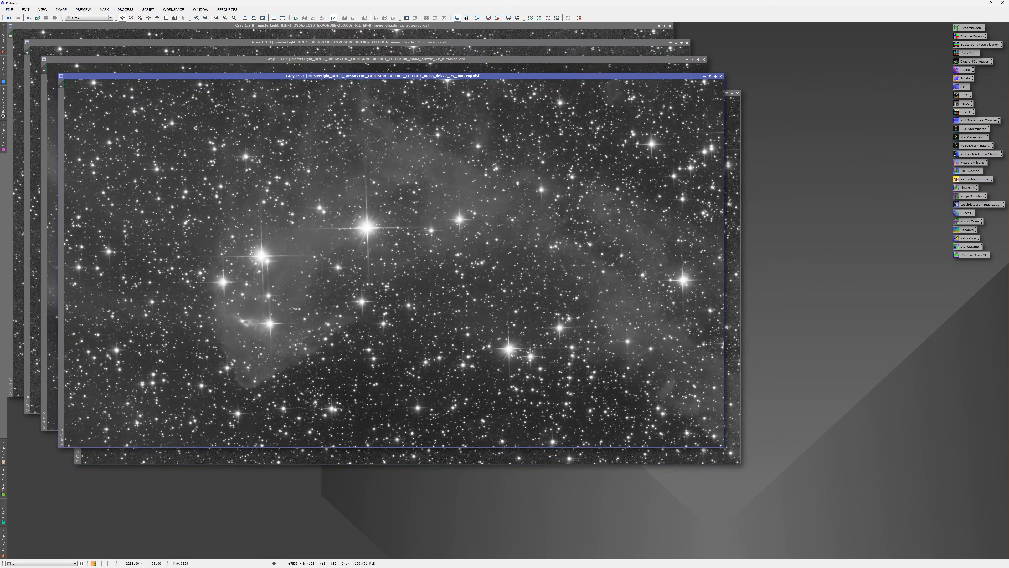
pyautogui.click(243, 70)
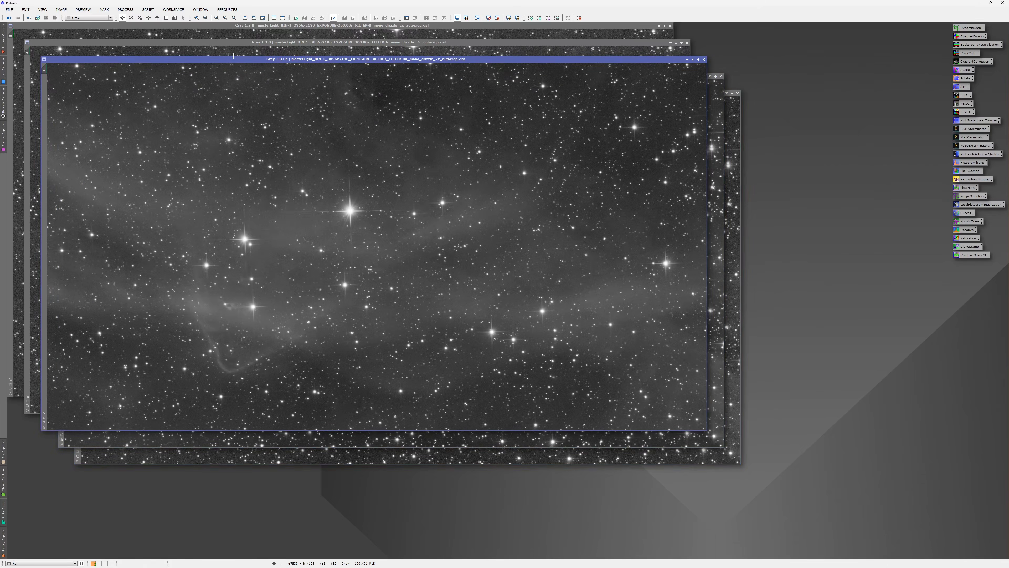
pyautogui.click(239, 52)
pyautogui.click(237, 34)
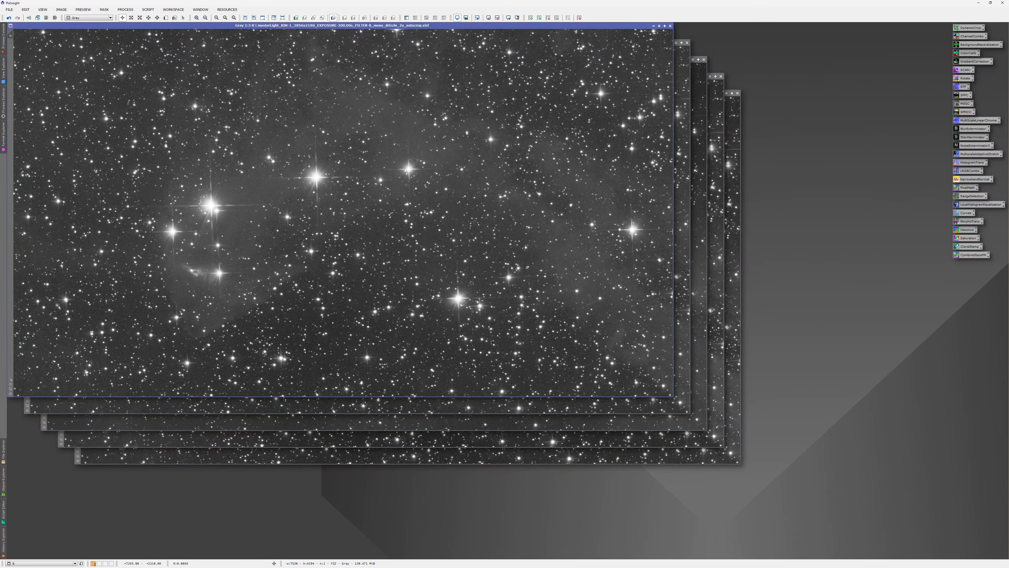
pyautogui.click(682, 233)
pyautogui.click(699, 237)
pyautogui.click(715, 241)
pyautogui.click(731, 245)
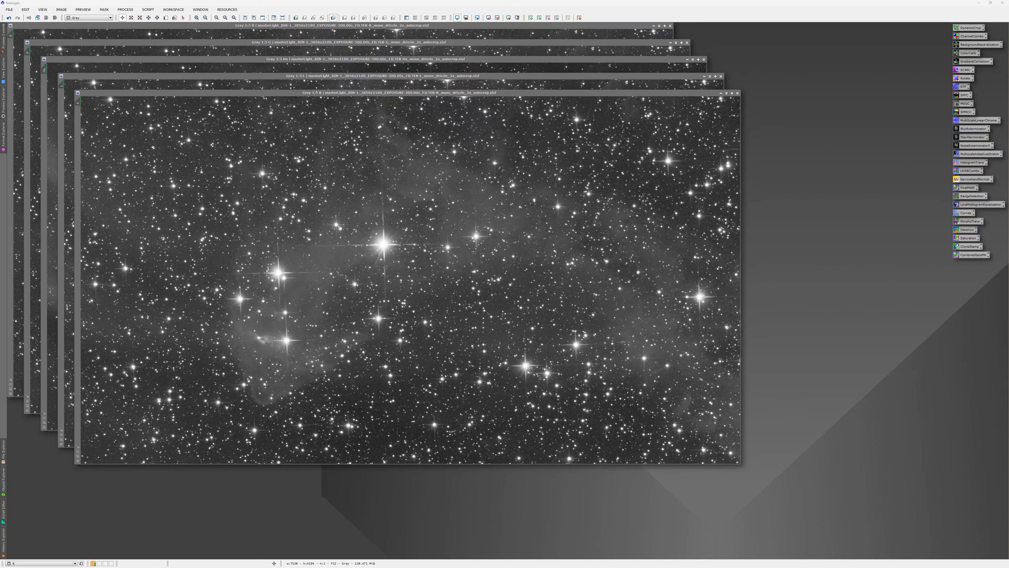
pyautogui.click(290, 85)
pyautogui.click(292, 69)
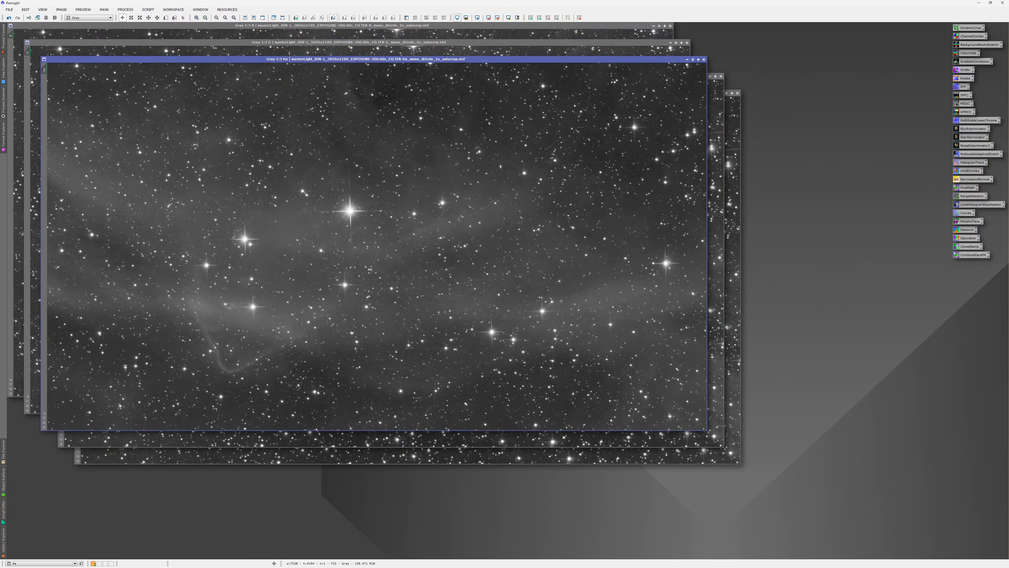
pyautogui.click(292, 52)
pyautogui.click(293, 36)
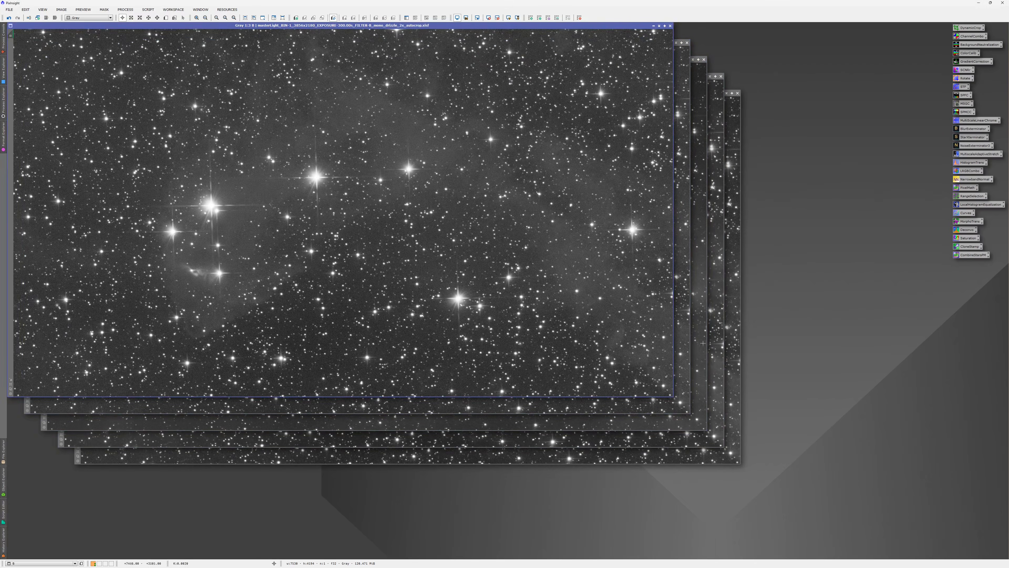
pyautogui.click(685, 327)
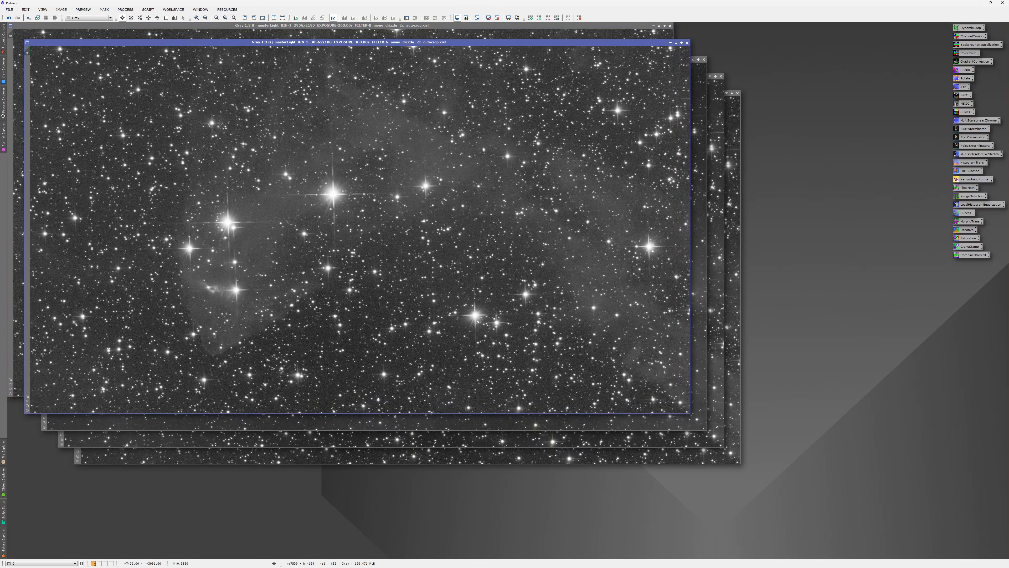
pyautogui.click(697, 332)
pyautogui.click(715, 141)
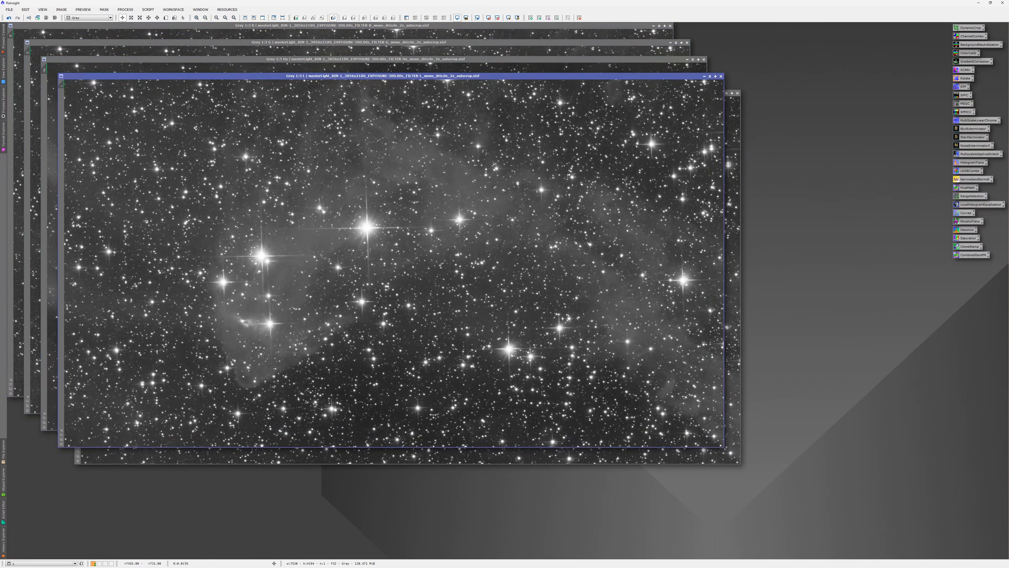
pyautogui.click(731, 167)
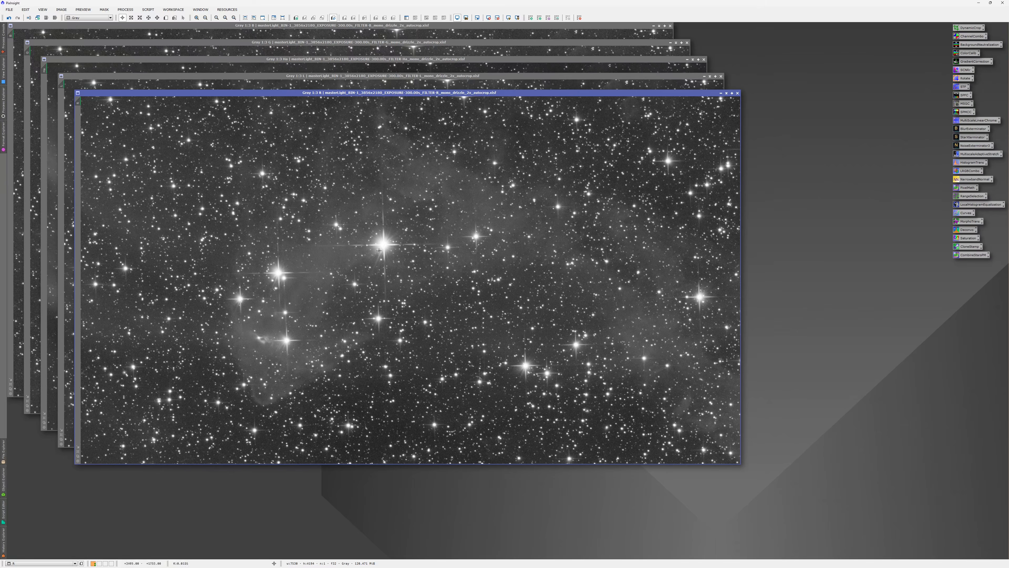
# Step: Compare the Ha master with the R master, ending with the L master in front
pyautogui.click(421, 64)
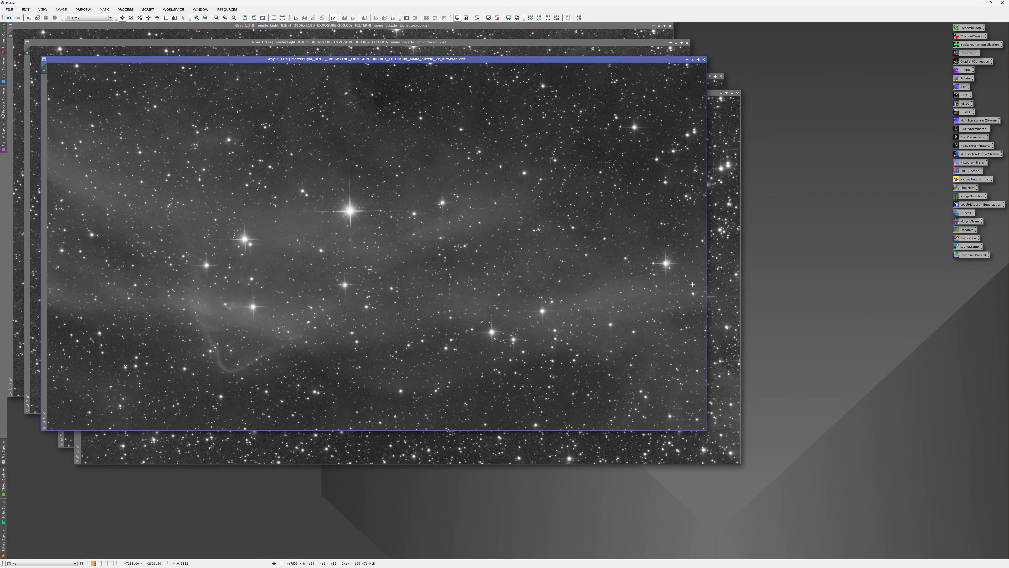
pyautogui.click(724, 301)
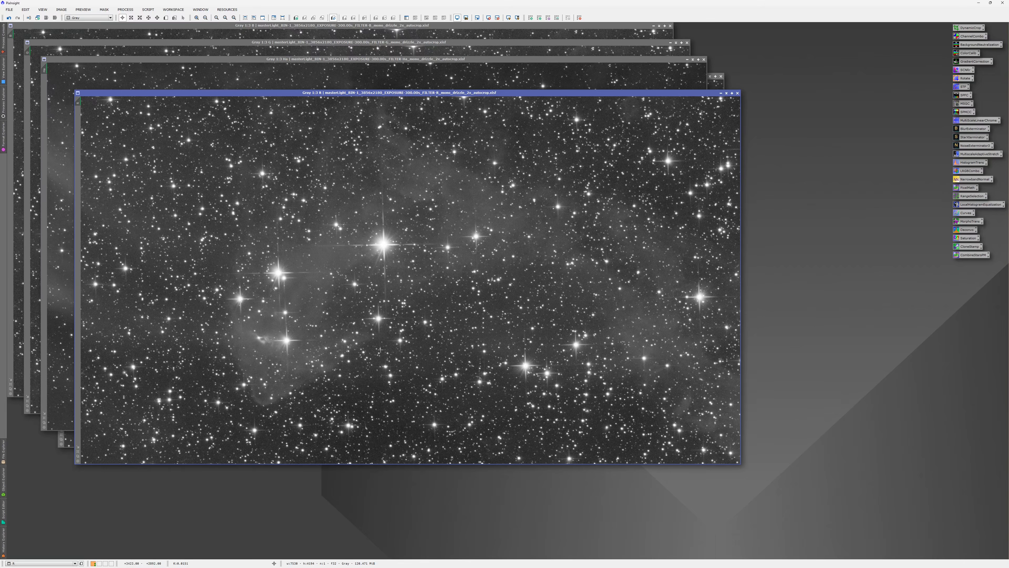
pyautogui.click(716, 85)
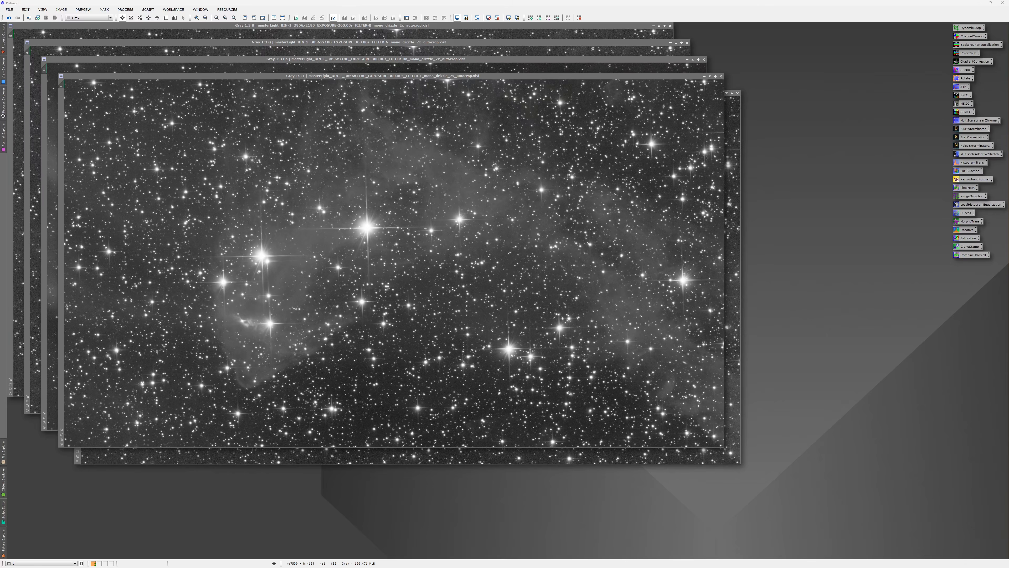
# Step: Open the finished LBN-437 Gecko Nebula colour JPG and move its window clear of the stacked master images
pyautogui.moveTo(0, 517); pyautogui.dragTo(101, 500)
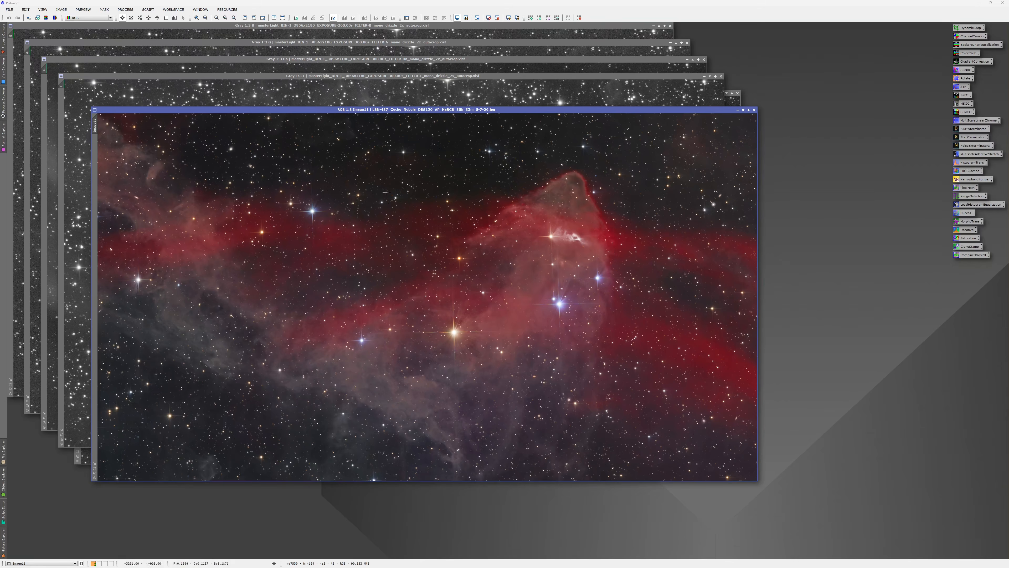
pyautogui.moveTo(430, 112); pyautogui.dragTo(505, 99)
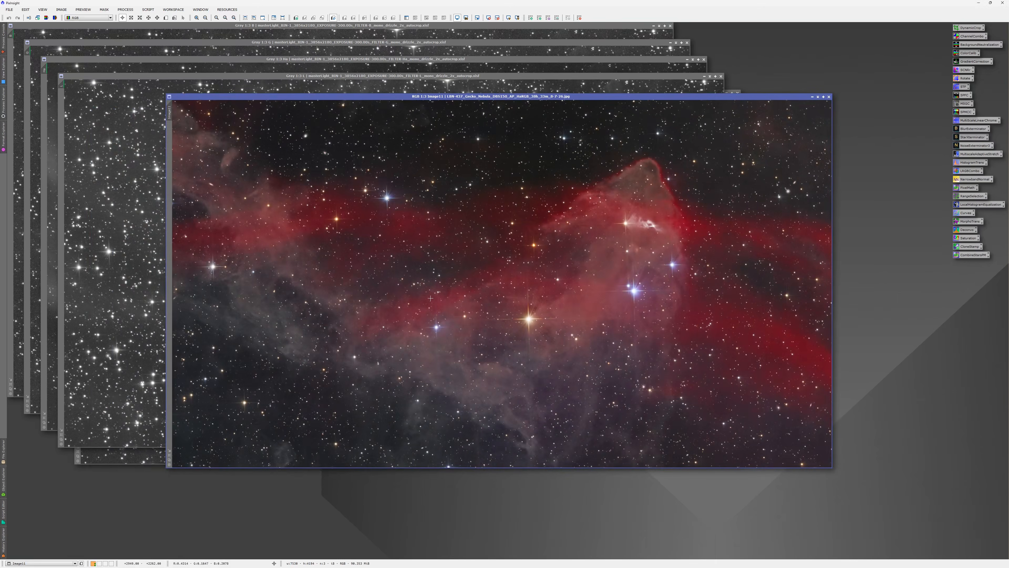
pyautogui.moveTo(448, 96); pyautogui.dragTo(461, 105)
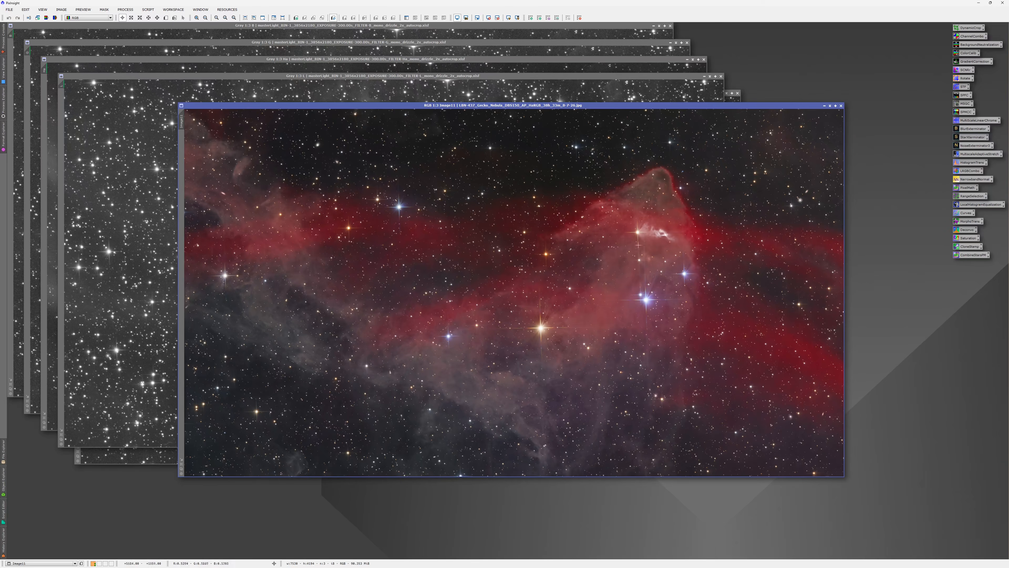
# Step: Examine the small galaxies near the right edge of the Gecko Nebula colour image up close
pyautogui.scroll(3, 808, 213)
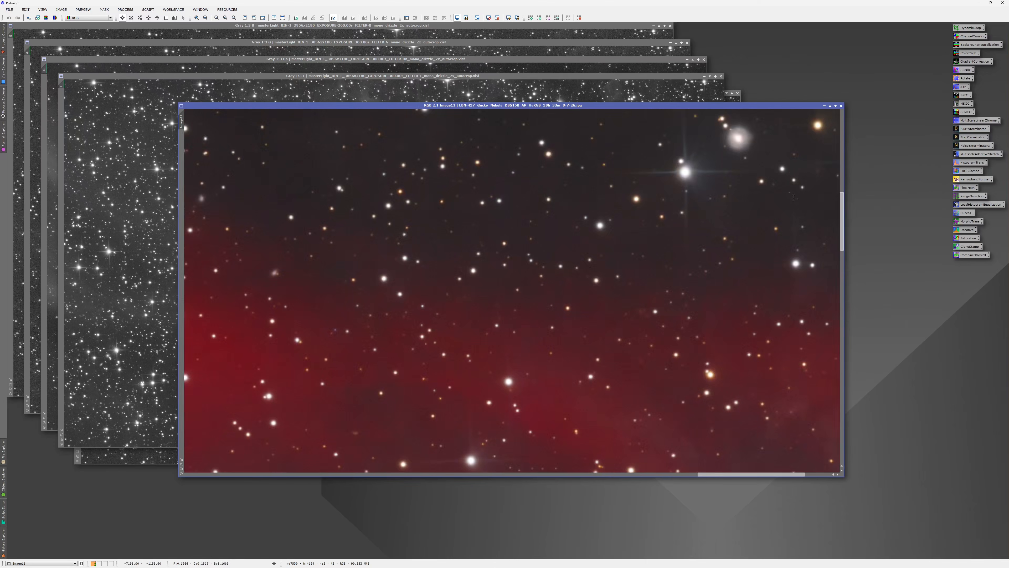
pyautogui.moveTo(713, 231); pyautogui.dragTo(496, 351)
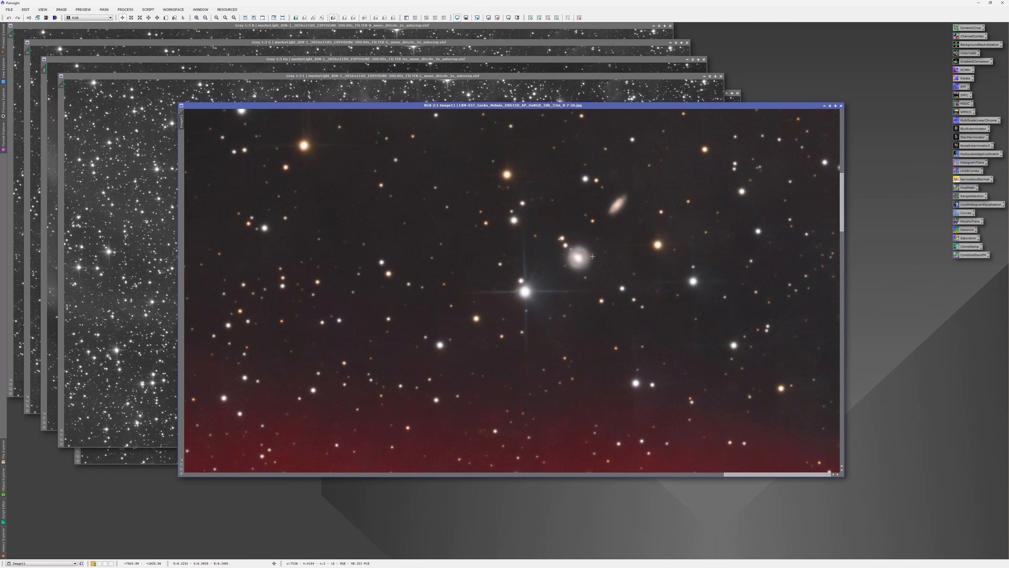
pyautogui.scroll(-3, 581, 259)
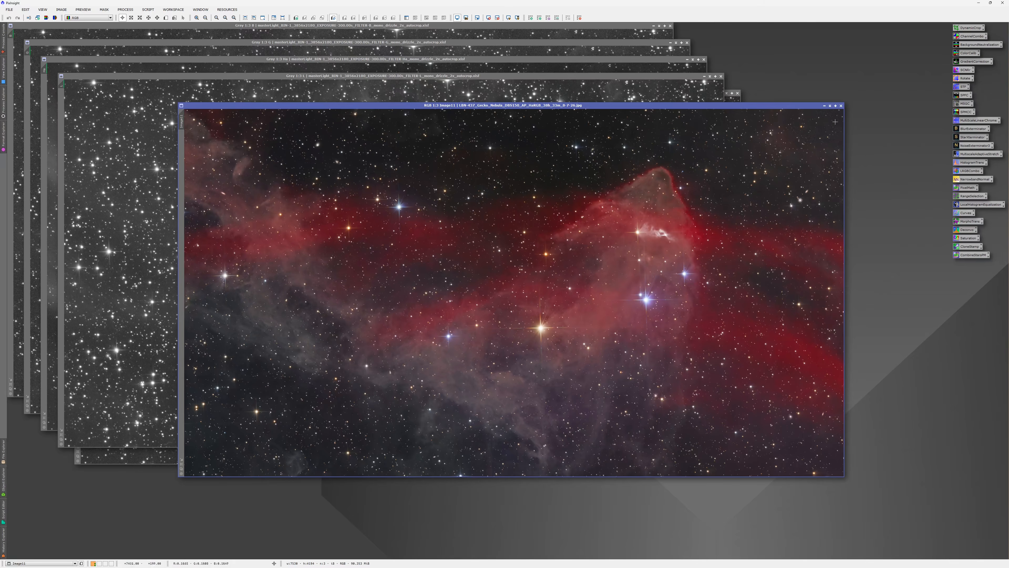
# Step: Minimize the Gecko Nebula colour image, park it below the master images, and bring the R master to the front
pyautogui.click(825, 105)
pyautogui.moveTo(515, 293); pyautogui.dragTo(62, 504)
pyautogui.click(638, 316)
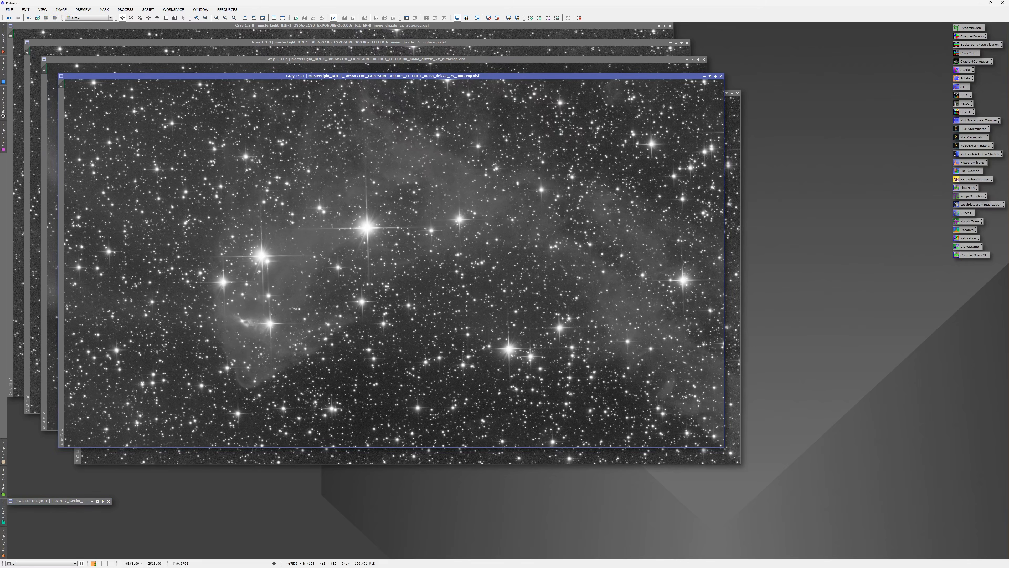
pyautogui.click(739, 259)
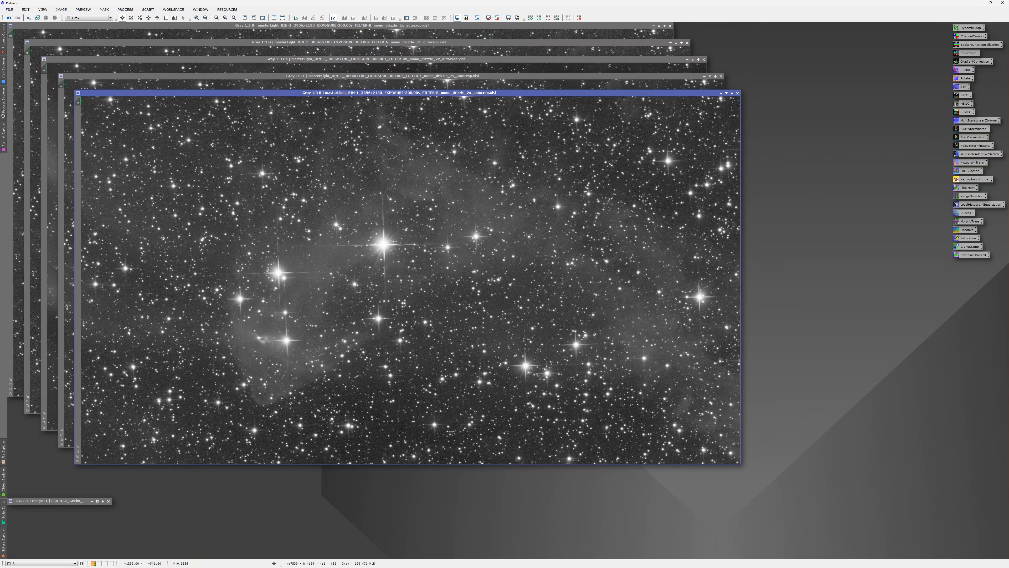
# Step: Remove the gradient from the G master with the GraXpert script using Subtraction, and close the generated background model
pyautogui.click(79, 49)
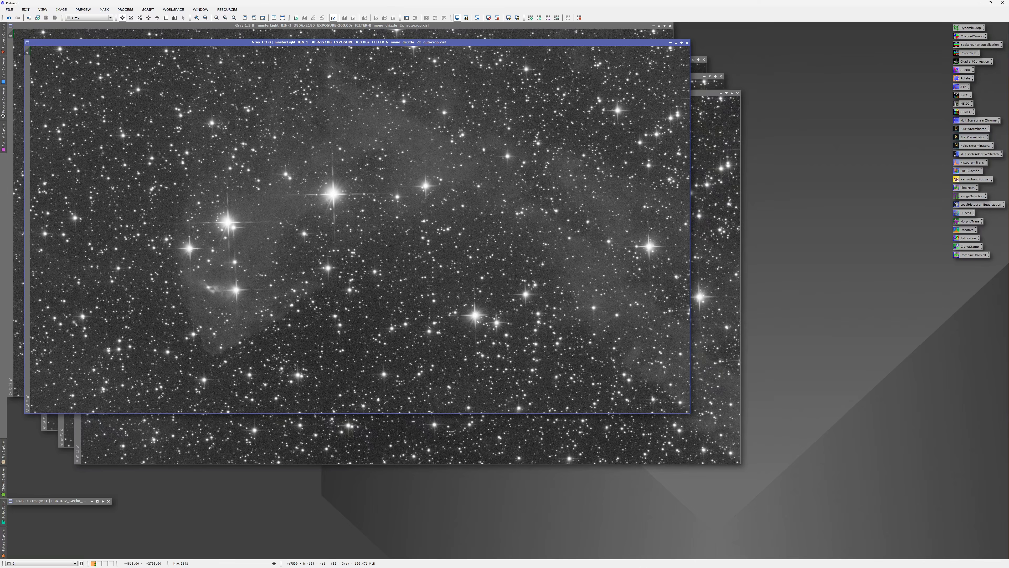
pyautogui.click(150, 11)
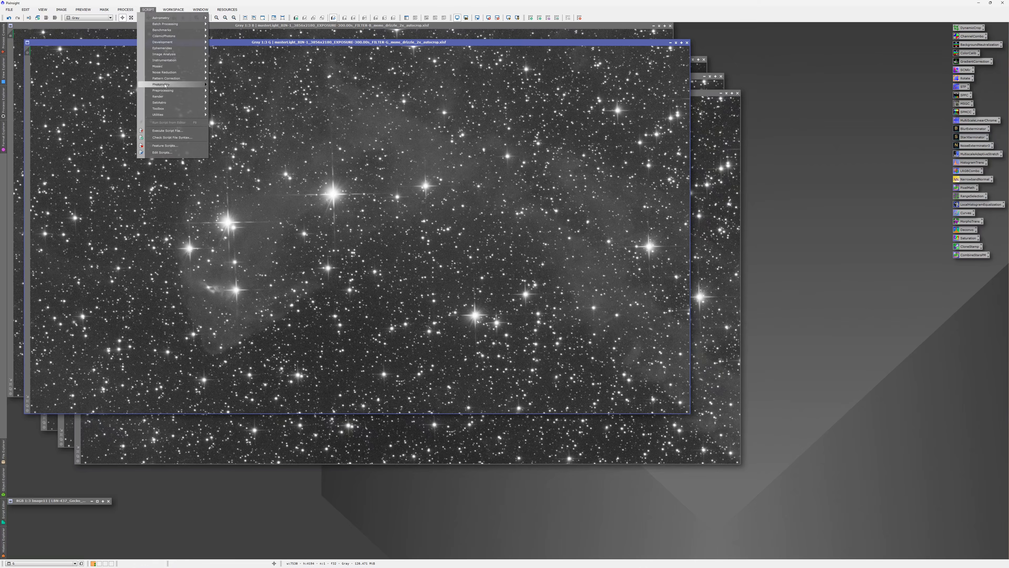
pyautogui.moveTo(167, 104)
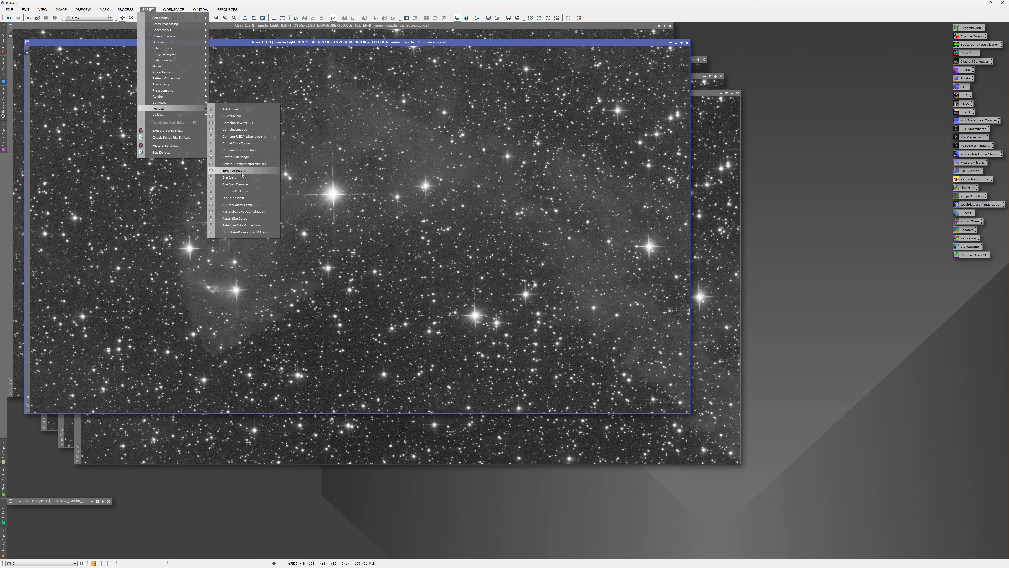
pyautogui.click(241, 179)
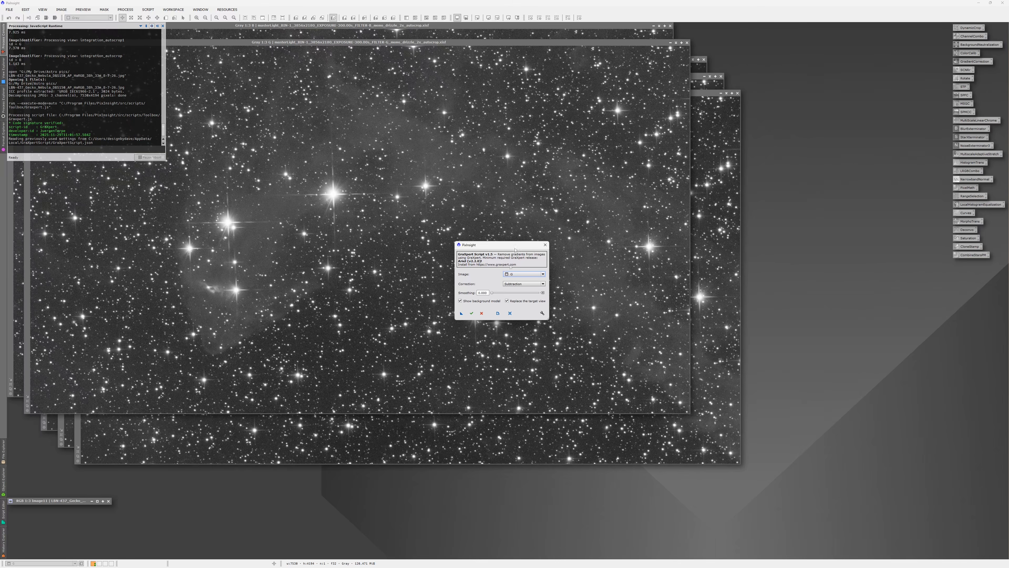
pyautogui.click(461, 314)
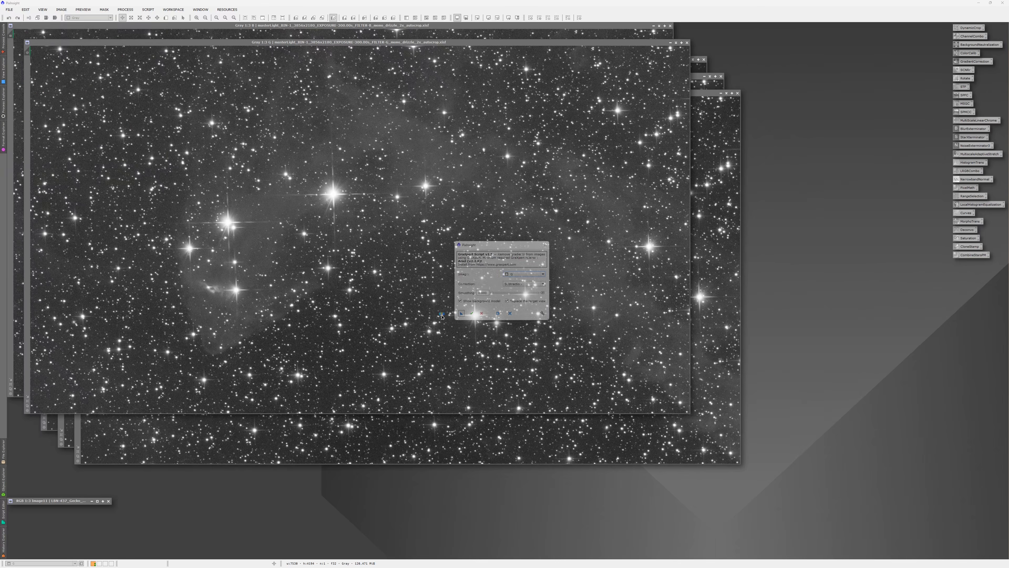
pyautogui.click(471, 313)
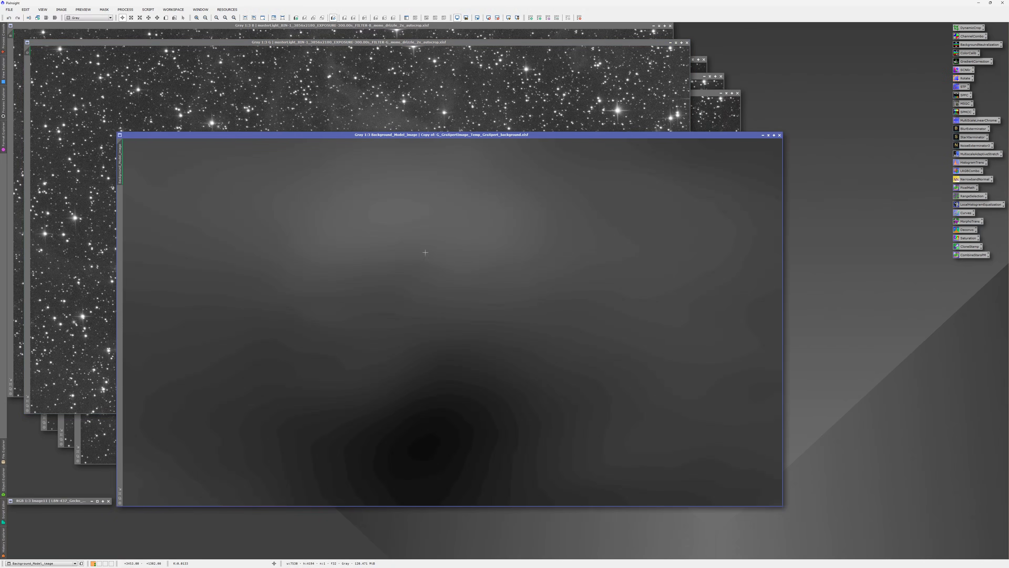
pyautogui.click(780, 135)
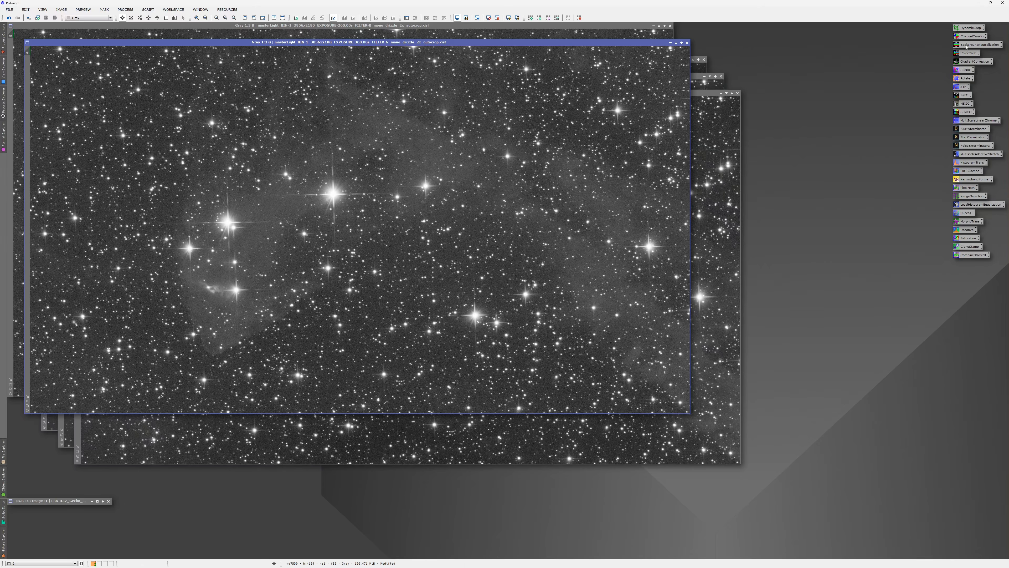
# Step: Open ChannelCombination, assign the G master as its green source, and park the minimized G image beside the stack
pyautogui.doubleClick(969, 38)
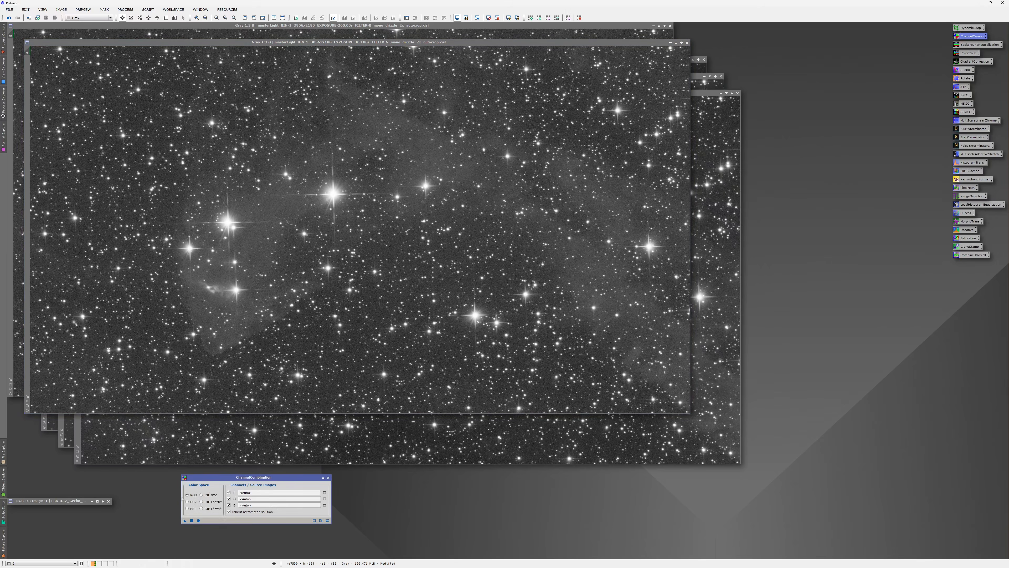
pyautogui.moveTo(28, 52); pyautogui.dragTo(257, 500)
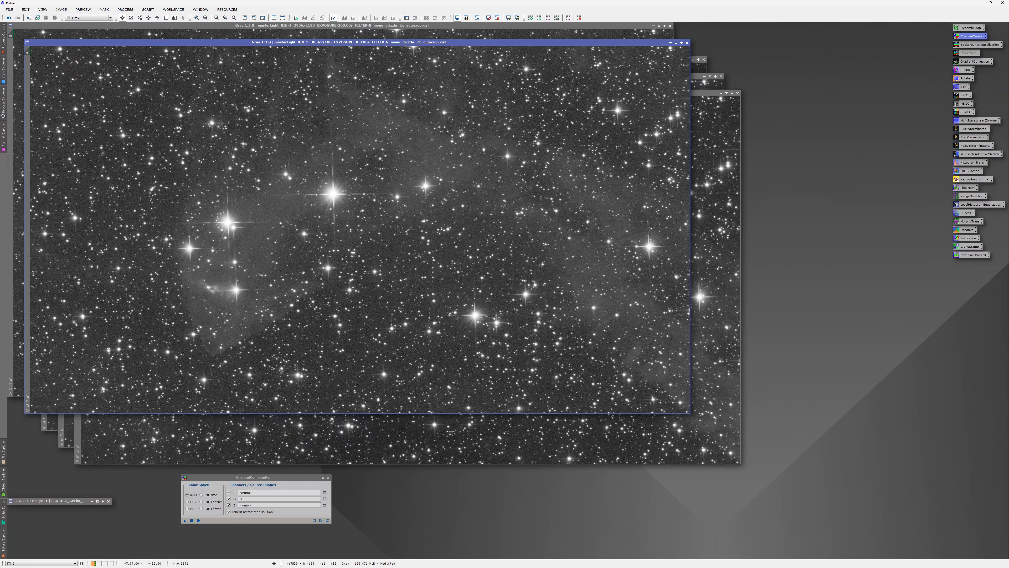
pyautogui.click(675, 42)
pyautogui.moveTo(359, 227)
pyautogui.mouseDown()
pyautogui.moveTo(744, 57)
pyautogui.moveTo(753, 29)
pyautogui.mouseUp()
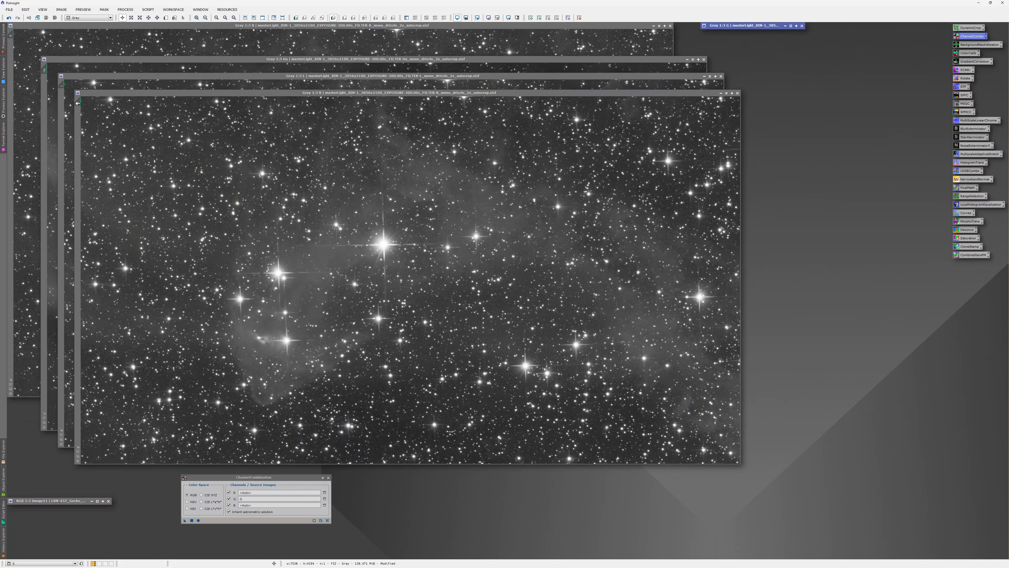
# Step: Assign the R master as ChannelCombination's red source and park the minimized R image directly beneath the G image
pyautogui.moveTo(80, 104); pyautogui.dragTo(249, 493)
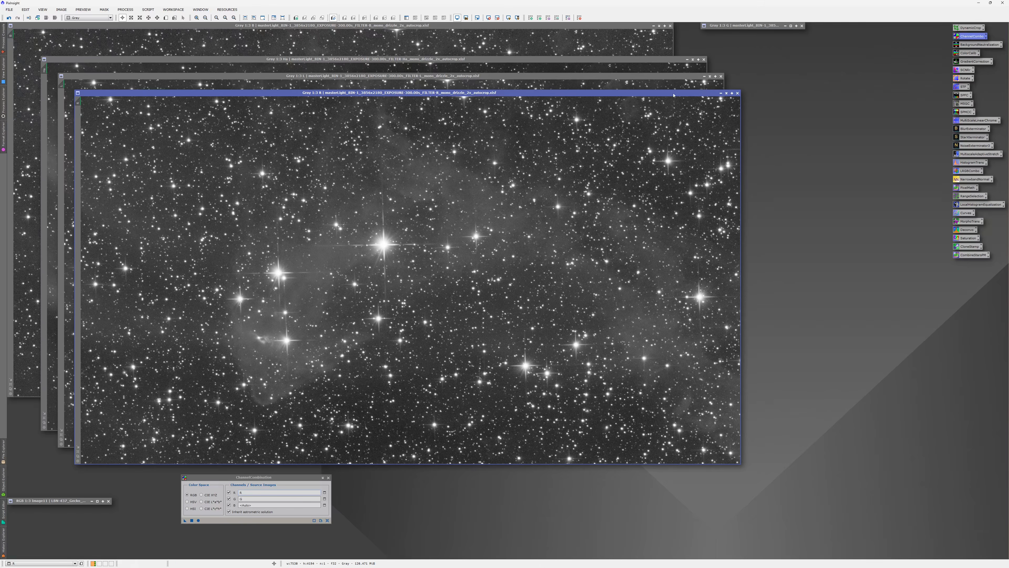
pyautogui.click(732, 93)
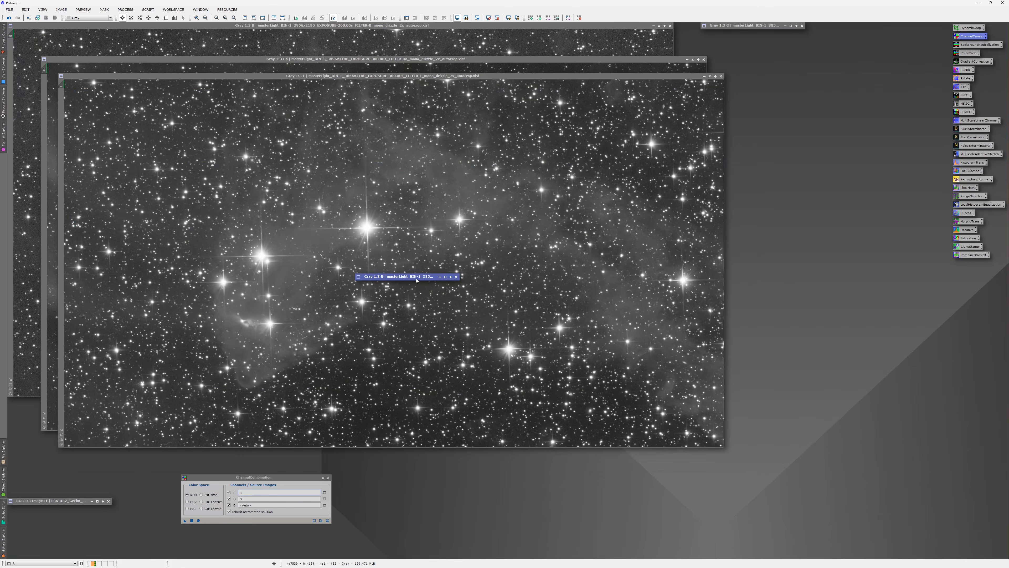
pyautogui.moveTo(417, 278); pyautogui.dragTo(764, 36)
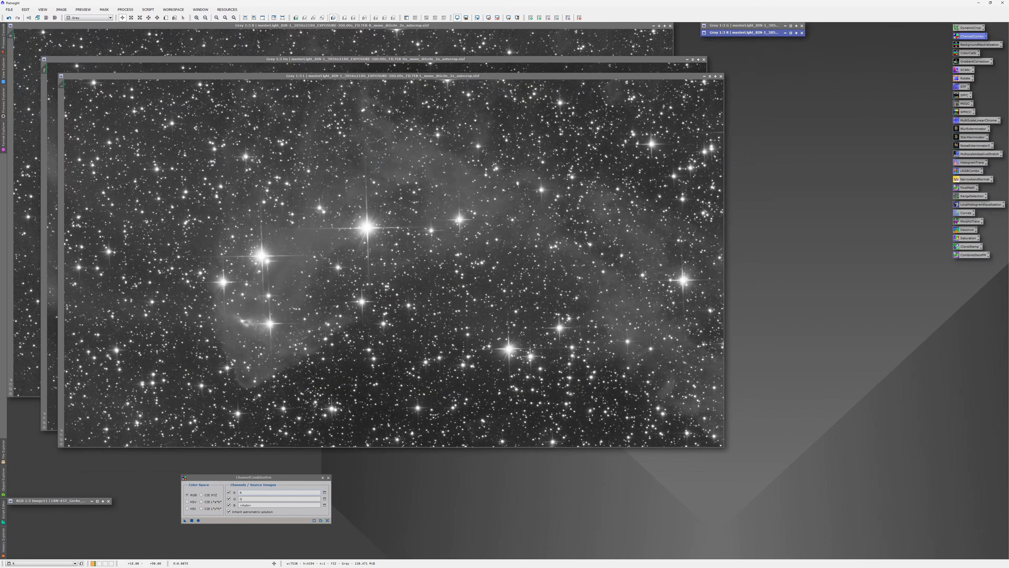
# Step: Assign the B master as ChannelCombination's blue source and park the minimized B image in the workspace's upper-left corner
pyautogui.moveTo(10, 36); pyautogui.dragTo(244, 504)
pyautogui.click(659, 26)
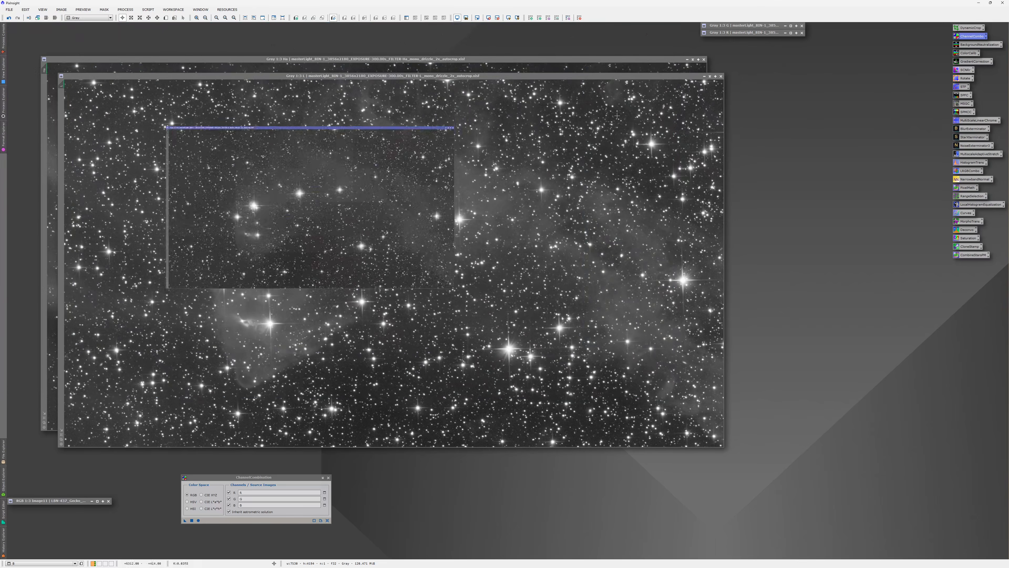
pyautogui.moveTo(325, 211); pyautogui.dragTo(45, 31)
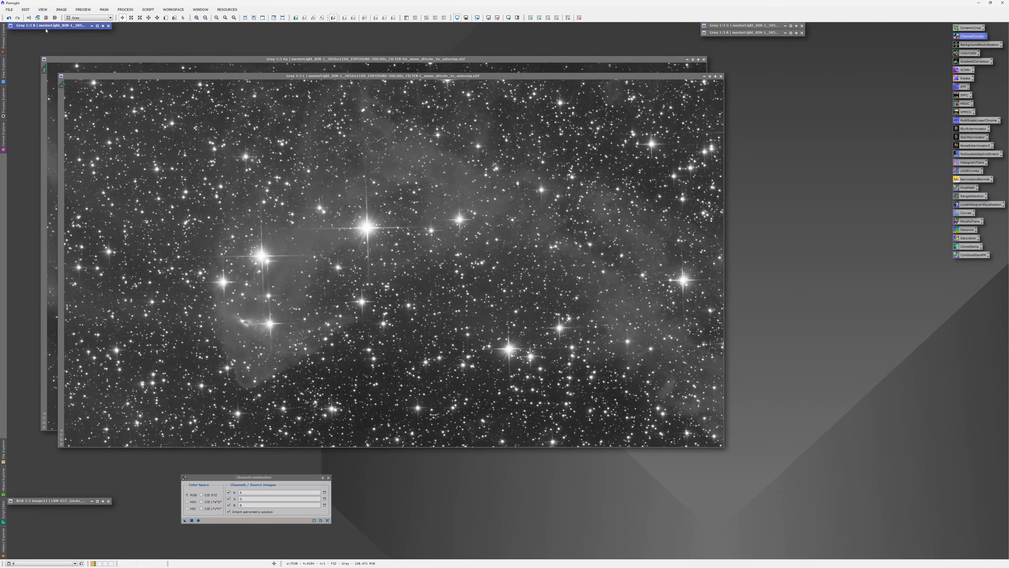
# Step: Stack the minimized R and G masters beneath the B master, and place the minimized LBN-437 colour image below them
pyautogui.moveTo(759, 34); pyautogui.dragTo(66, 34)
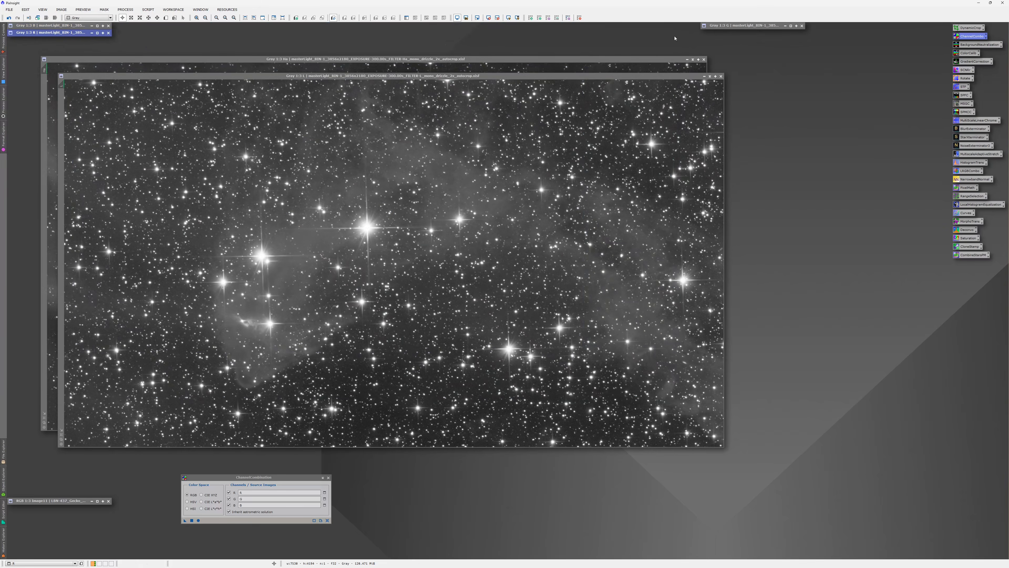
pyautogui.moveTo(745, 28); pyautogui.dragTo(52, 41)
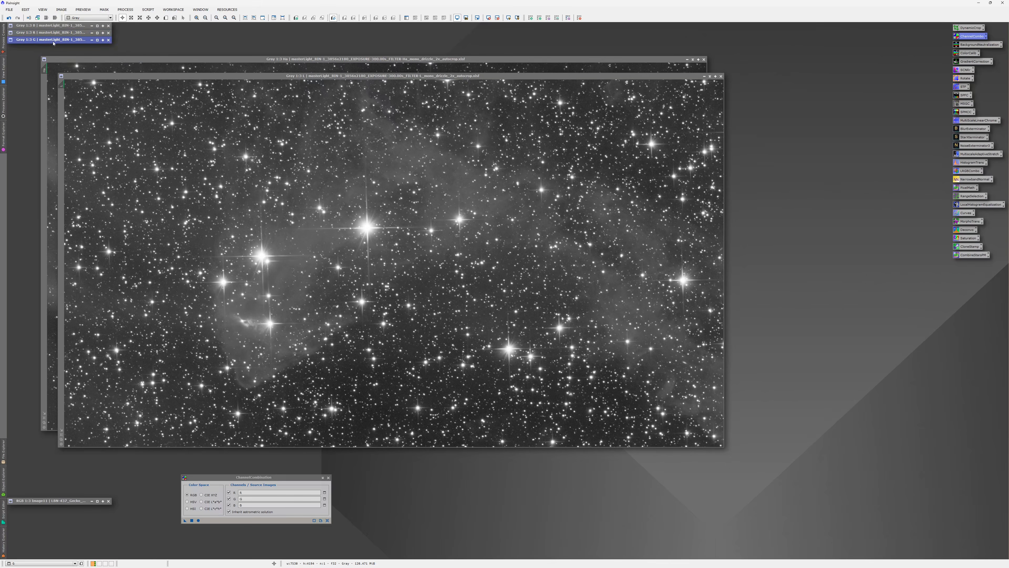
pyautogui.moveTo(88, 500); pyautogui.dragTo(87, 84)
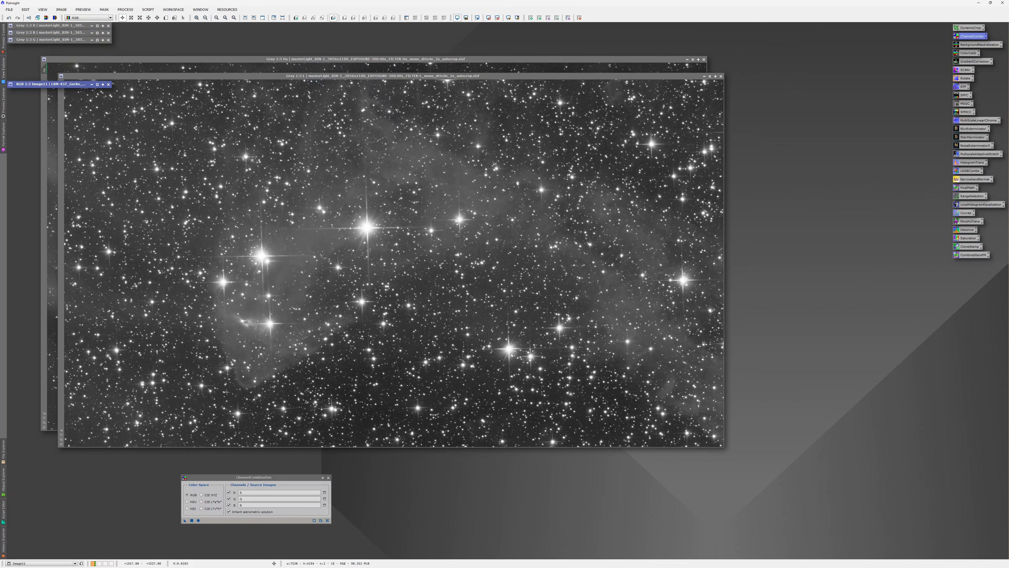
# Step: Run ChannelCombination to create a new RGB image, move its dialog off the image, and set the image identifier to i
pyautogui.click(198, 520)
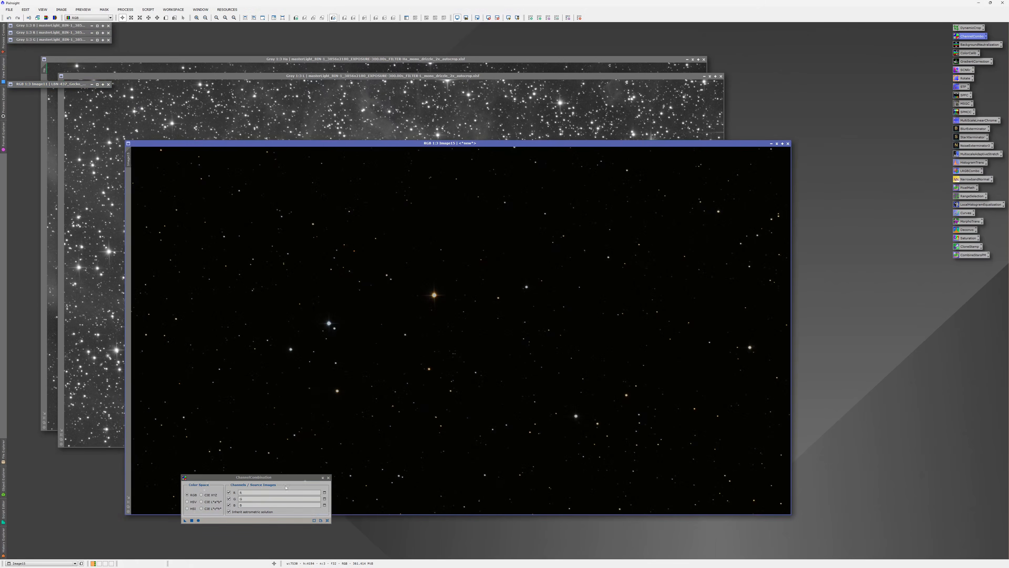
pyautogui.moveTo(291, 476); pyautogui.dragTo(951, 283)
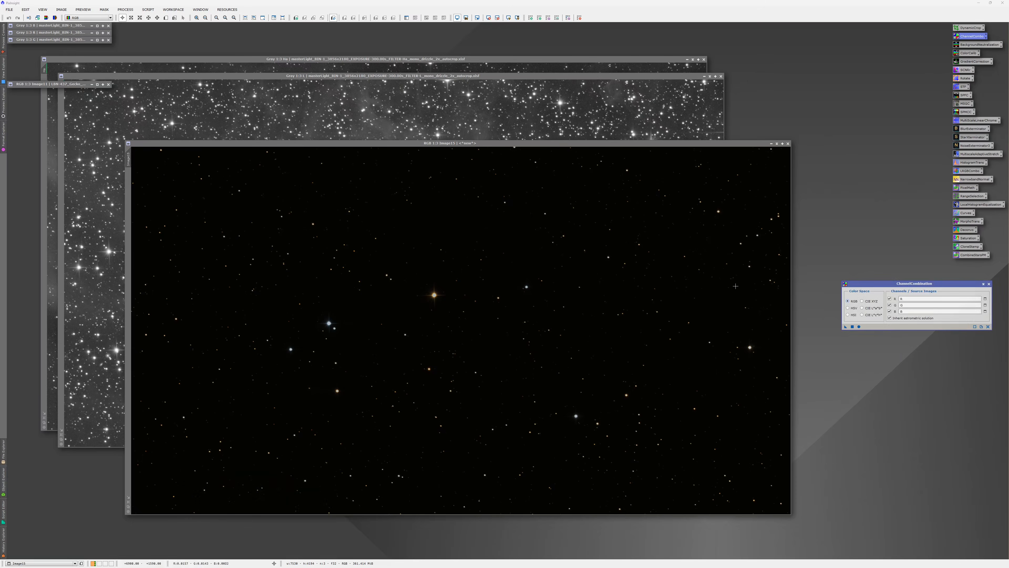
pyautogui.click(129, 161)
pyautogui.doubleClick(130, 163)
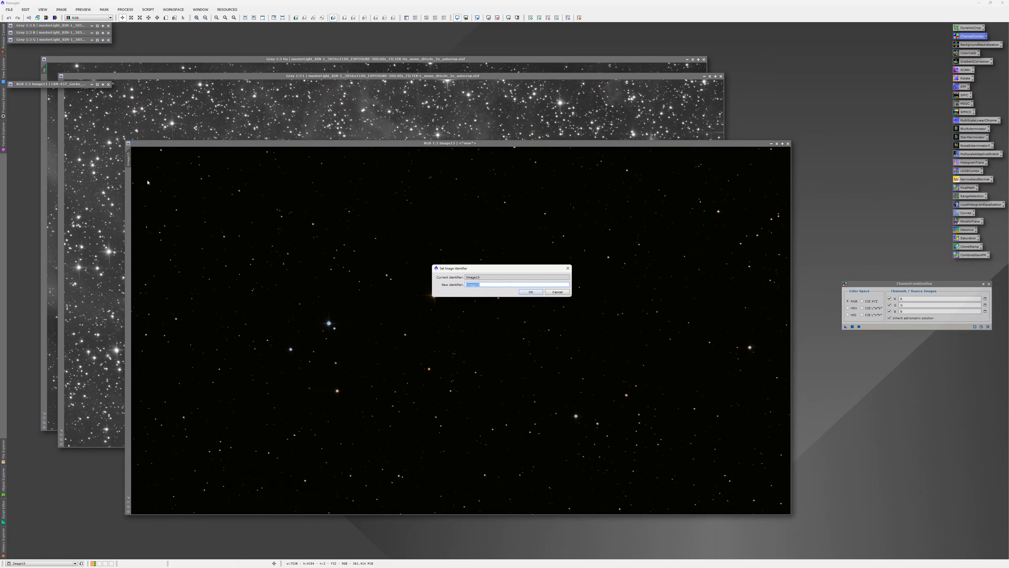
pyautogui.write('i')
pyautogui.press('Return')
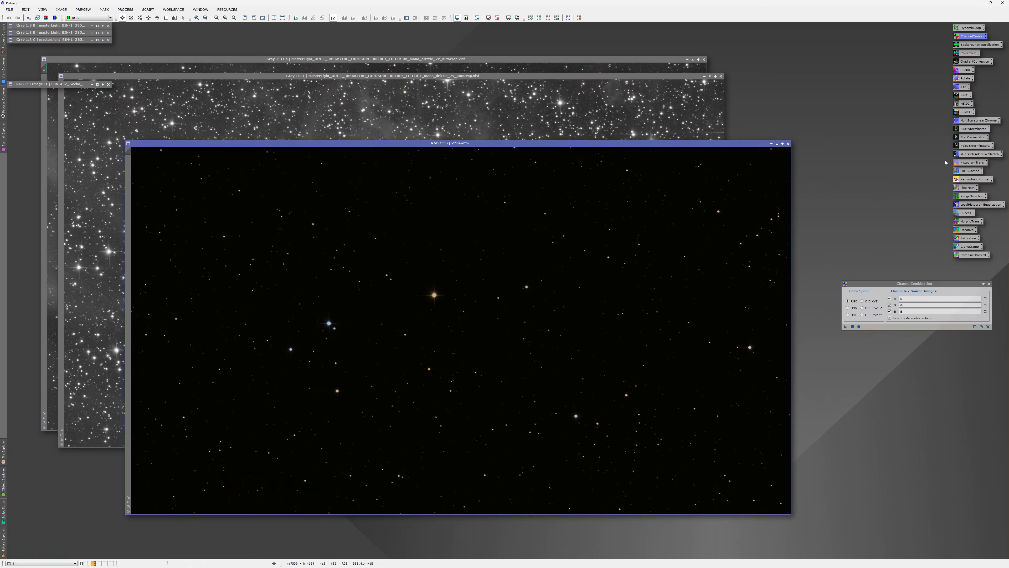
# Step: Apply a ScreenTransferFunction auto-stretch to the combined RGB image and move its window slightly higher in the workspace
pyautogui.doubleClick(962, 86)
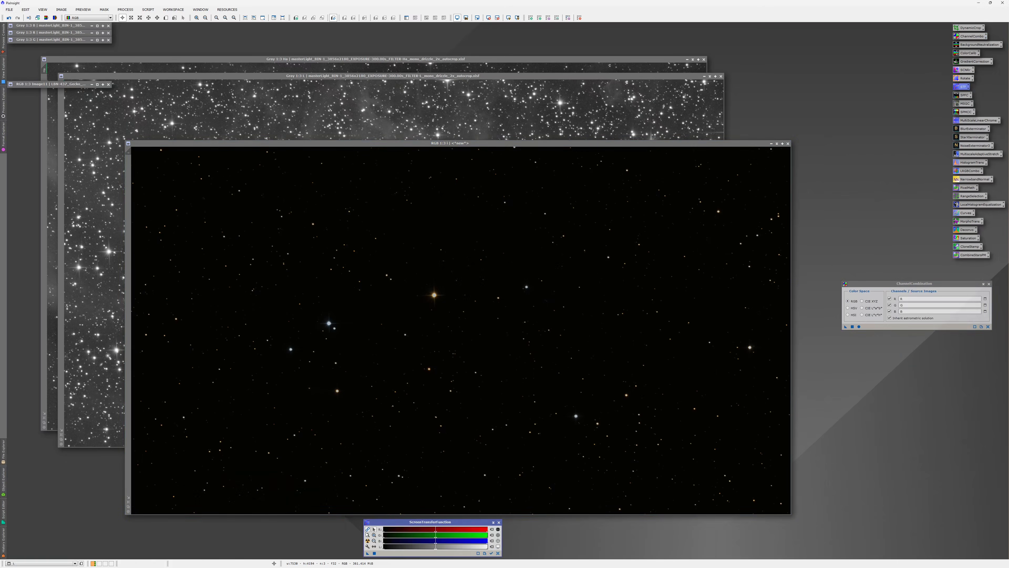
pyautogui.click(368, 541)
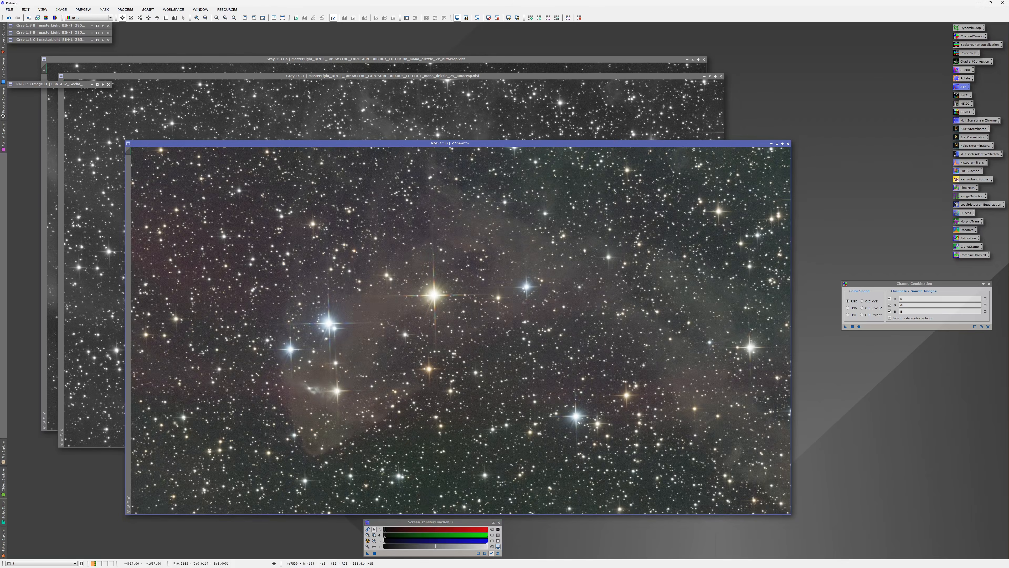
pyautogui.moveTo(520, 143); pyautogui.dragTo(545, 100)
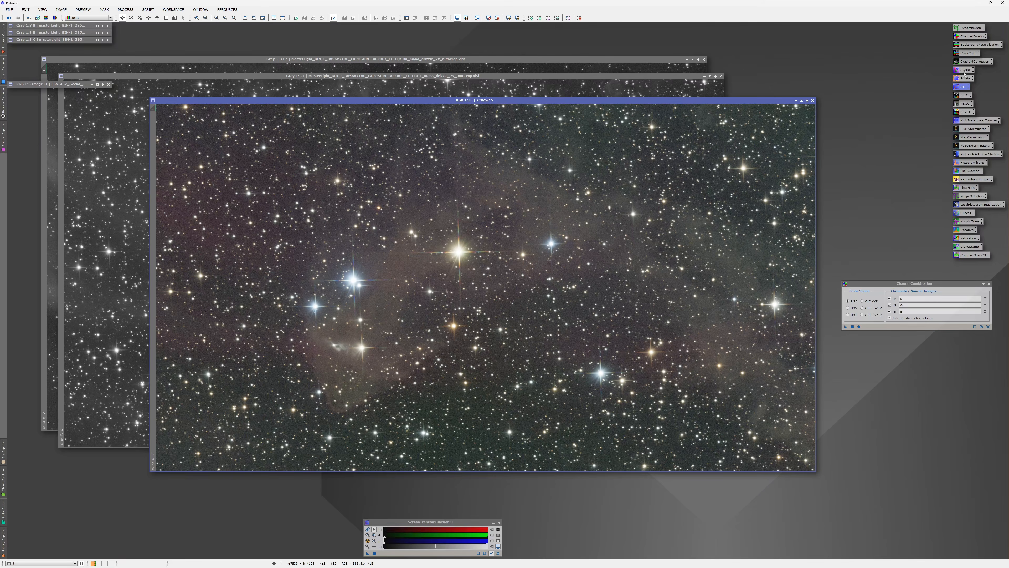
# Step: Rotate the combined RGB image 180 degrees and park it minimized at the workspace's upper edge
pyautogui.moveTo(965, 80); pyautogui.dragTo(463, 282)
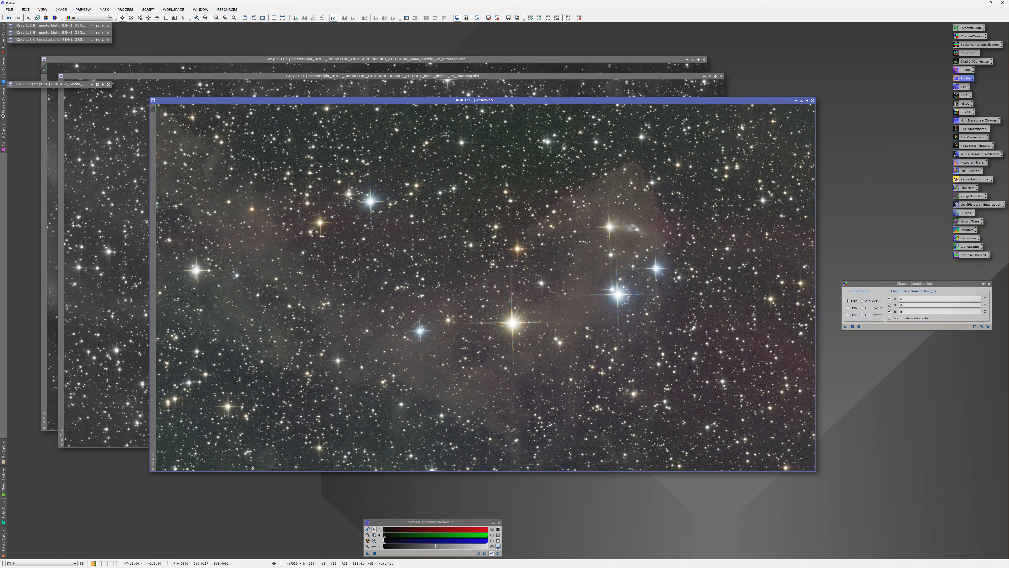
pyautogui.click(802, 101)
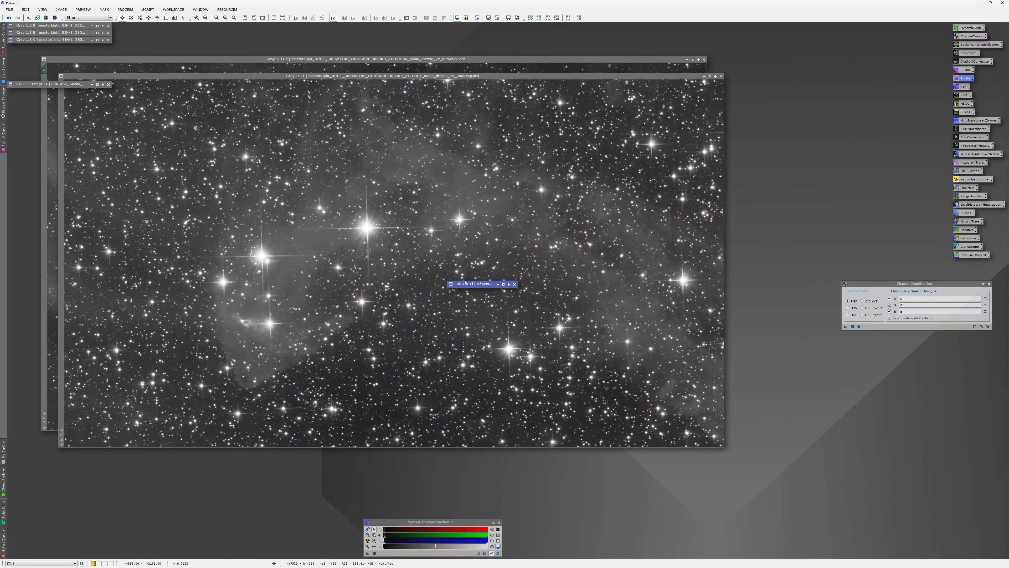
pyautogui.moveTo(473, 286); pyautogui.dragTo(618, 28)
# Step: Rotate the L master 180 degrees and park it minimized beneath the G master, shifting the minimized LBN-437 image to make room
pyautogui.click(119, 84)
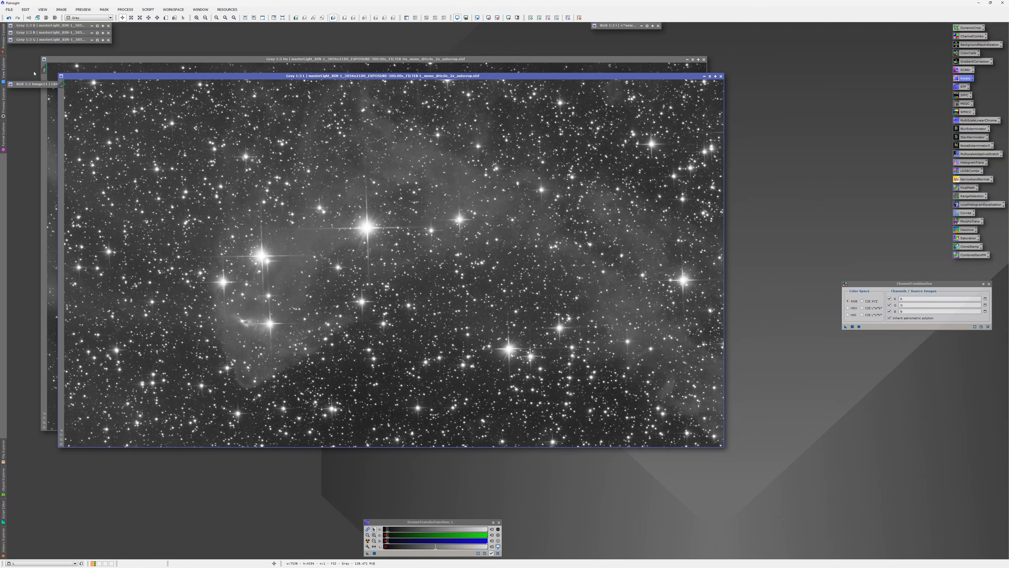
pyautogui.moveTo(29, 85); pyautogui.dragTo(28, 70)
pyautogui.click(712, 80)
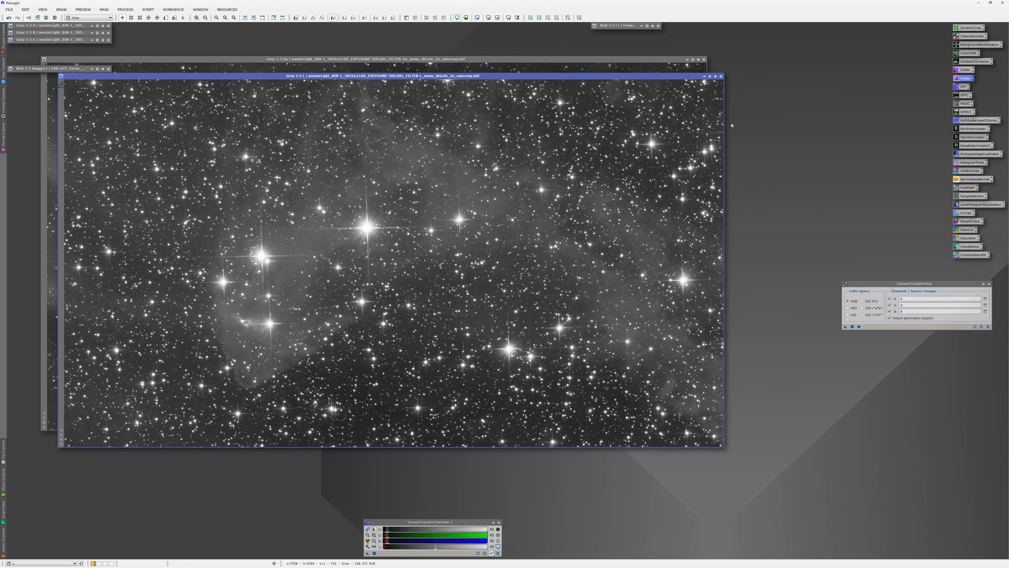
pyautogui.moveTo(656, 80); pyautogui.dragTo(682, 94)
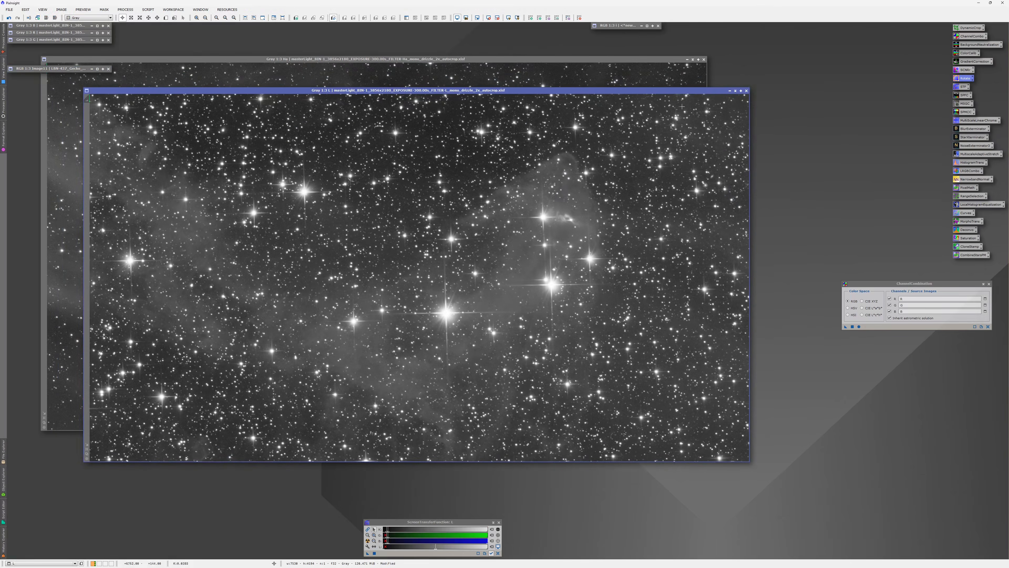
pyautogui.click(729, 90)
pyautogui.moveTo(416, 275); pyautogui.dragTo(60, 47)
# Step: Rotate the Ha master 180 degrees, minimize it, and close the ChannelCombination dialog
pyautogui.click(329, 222)
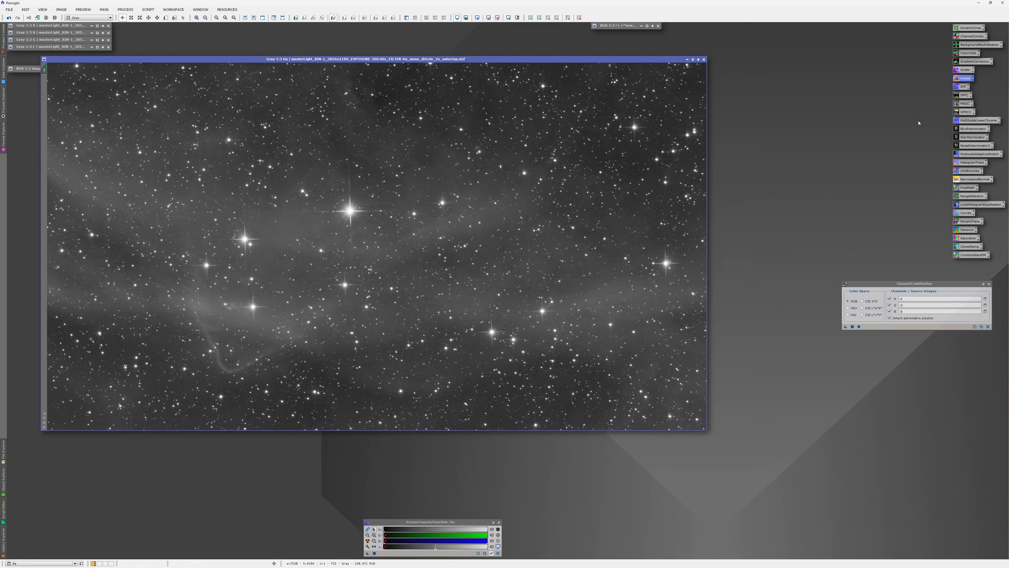
pyautogui.moveTo(961, 80); pyautogui.dragTo(50, 57)
pyautogui.click(688, 59)
pyautogui.click(988, 284)
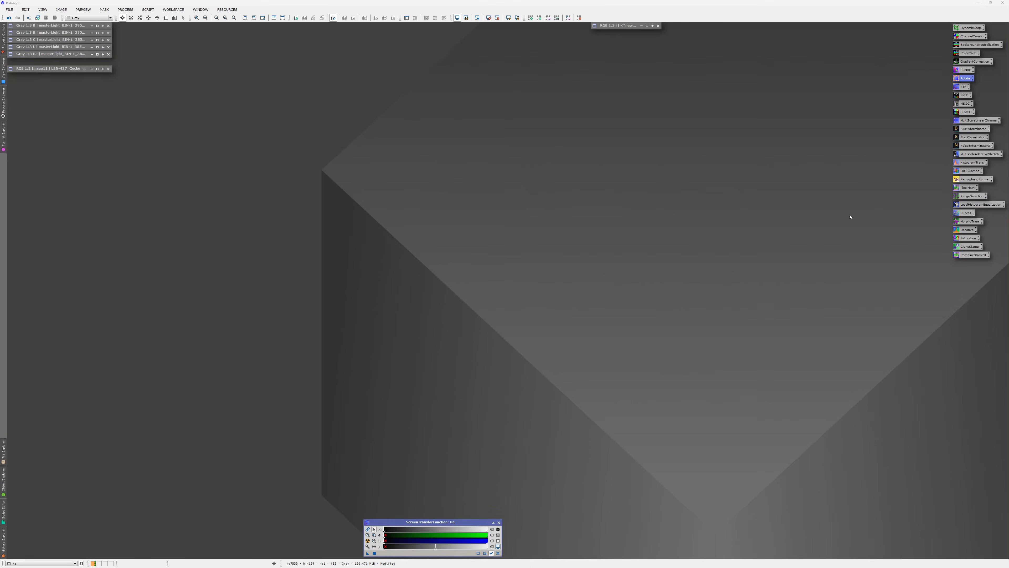
# Step: Restore the combined RGB image, open SpectrophotometricColorCalibration, and move the image clear of the dialog
pyautogui.doubleClick(623, 28)
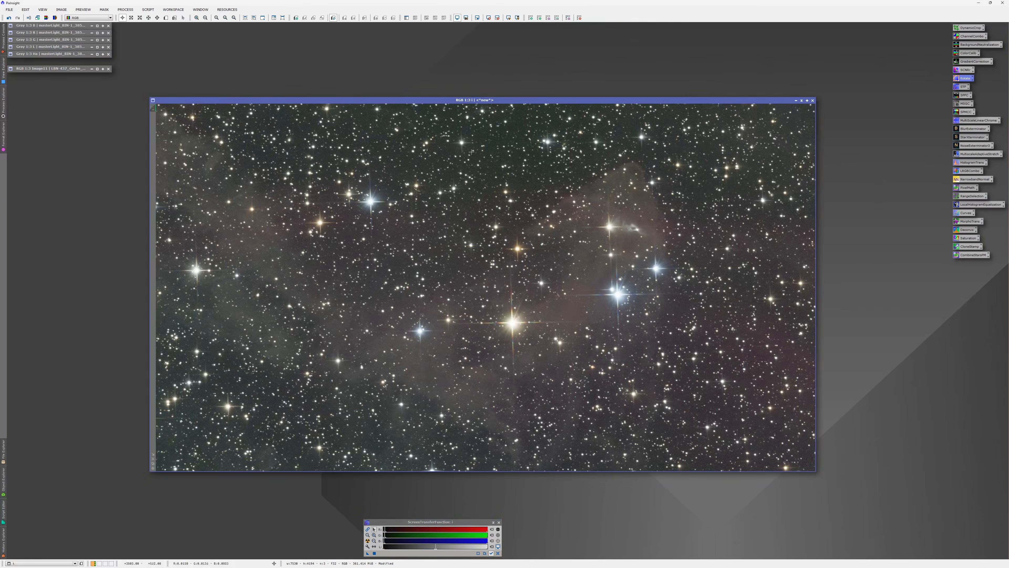
pyautogui.moveTo(449, 97); pyautogui.dragTo(454, 70)
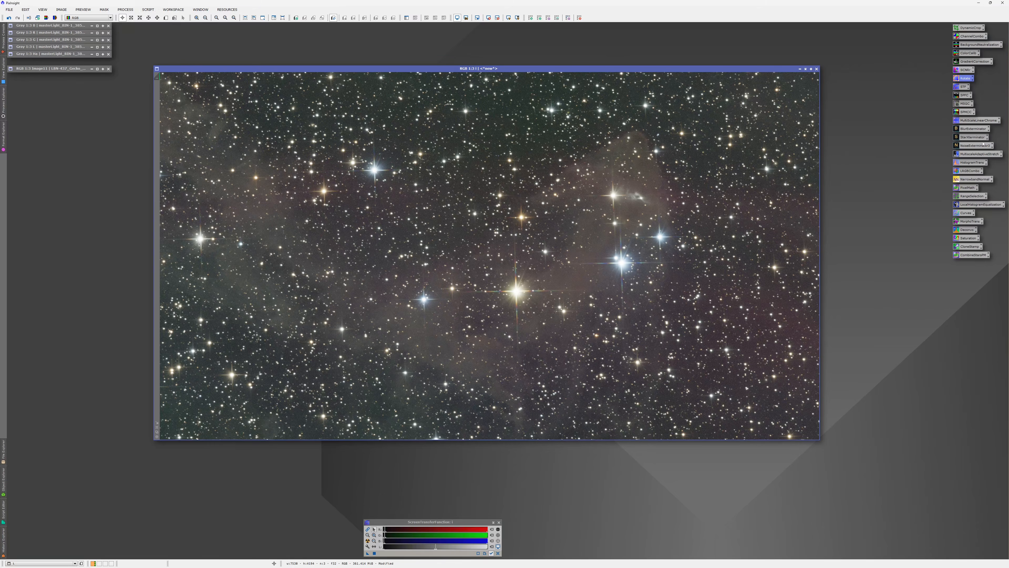
pyautogui.doubleClick(966, 112)
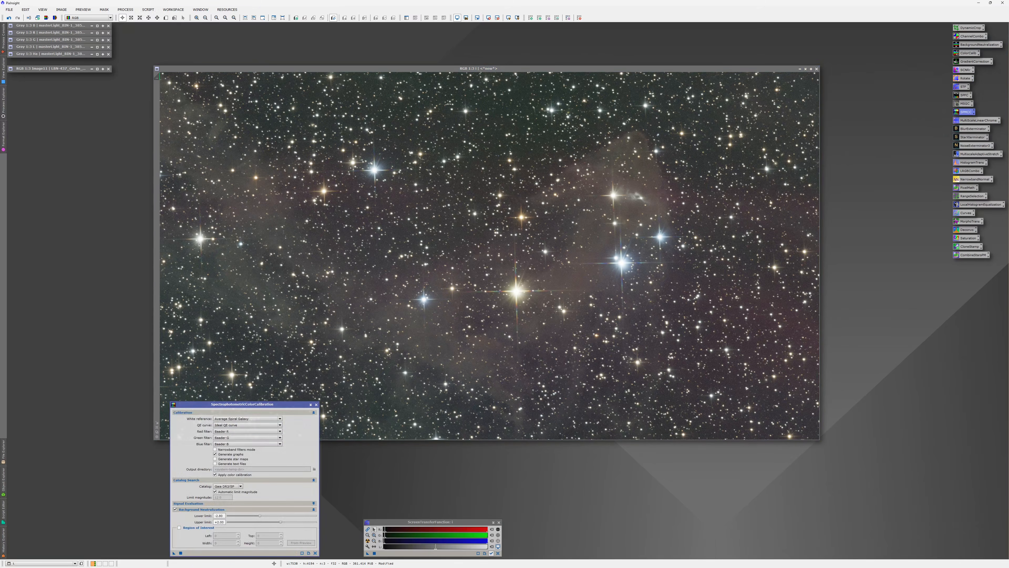
pyautogui.click(199, 86)
pyautogui.moveTo(202, 72); pyautogui.dragTo(191, 51)
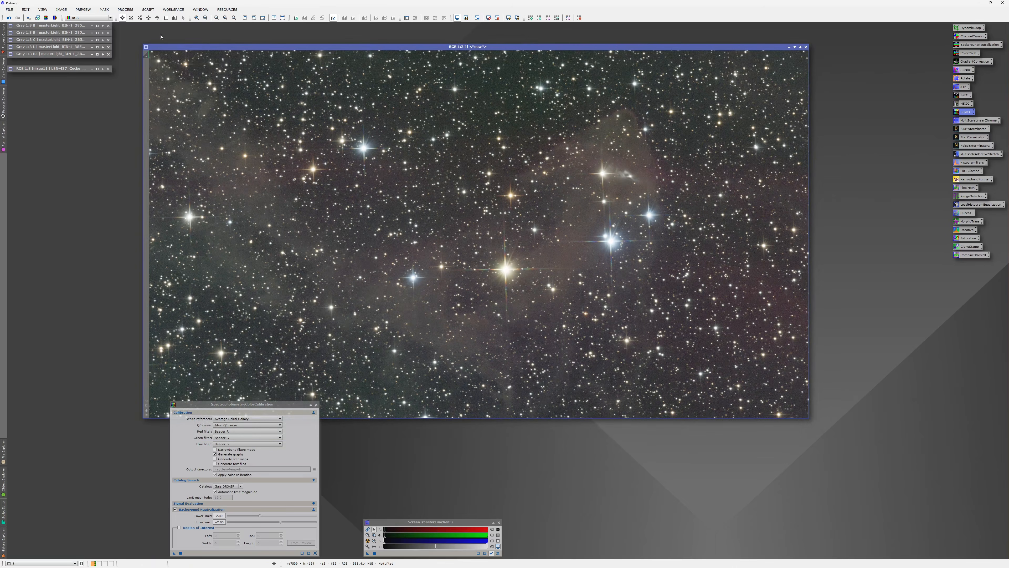
# Step: Plate-solve the combined RGB image with the ImageSolver script using the active window and its current parameters, and reposition the image
pyautogui.click(147, 9)
pyautogui.moveTo(157, 18)
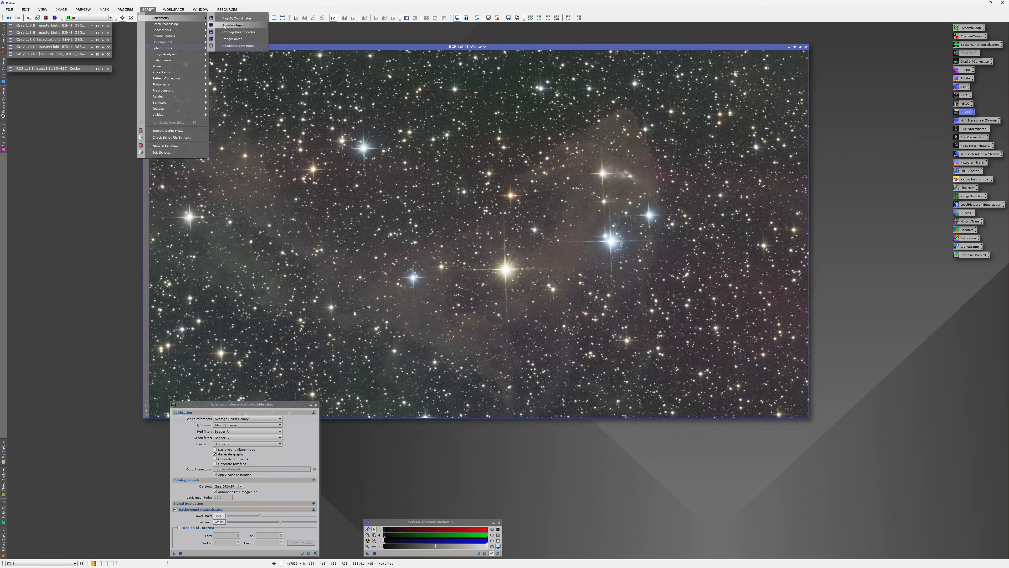
pyautogui.click(238, 38)
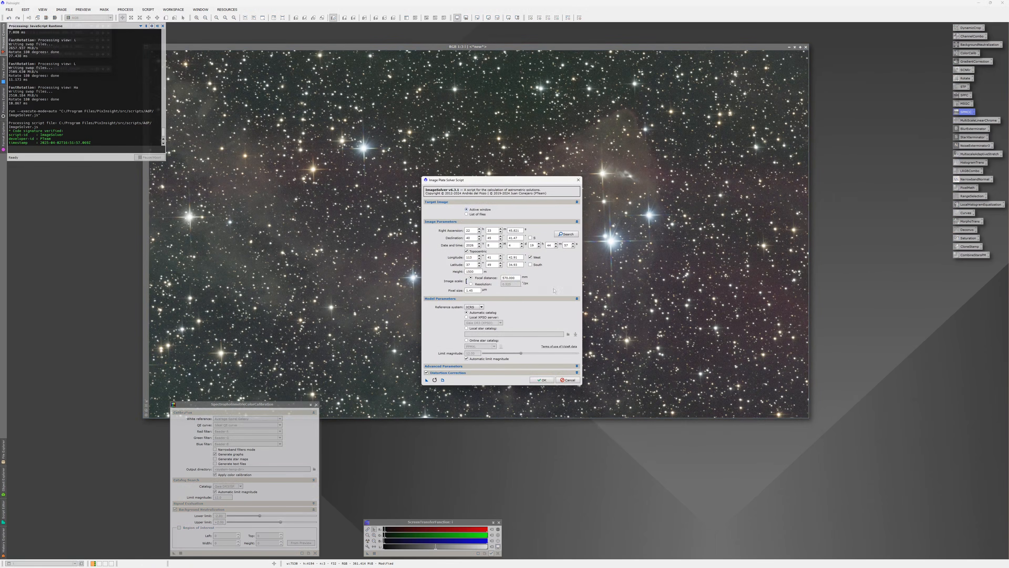
pyautogui.click(542, 380)
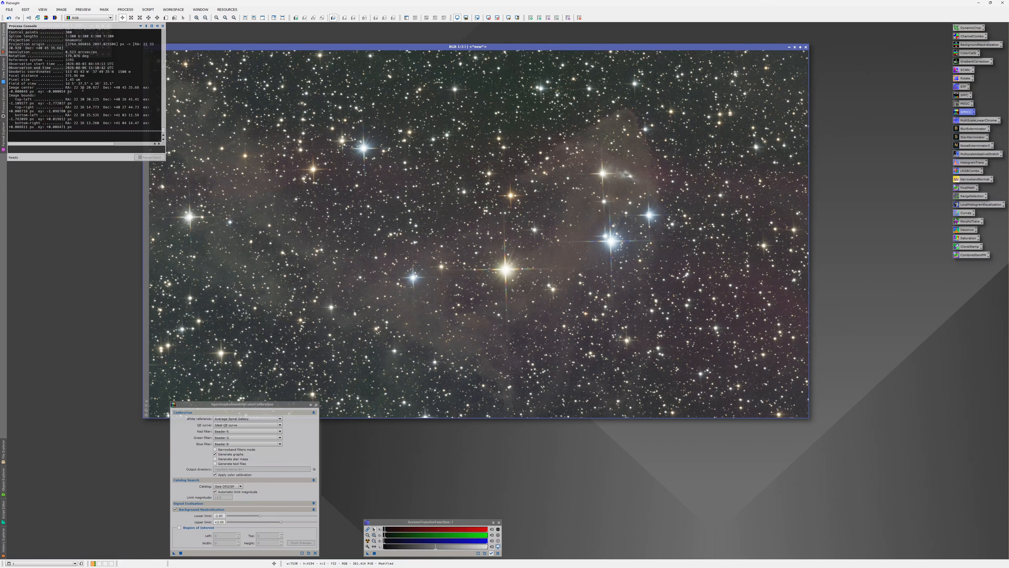
pyautogui.moveTo(312, 46); pyautogui.dragTo(310, 32)
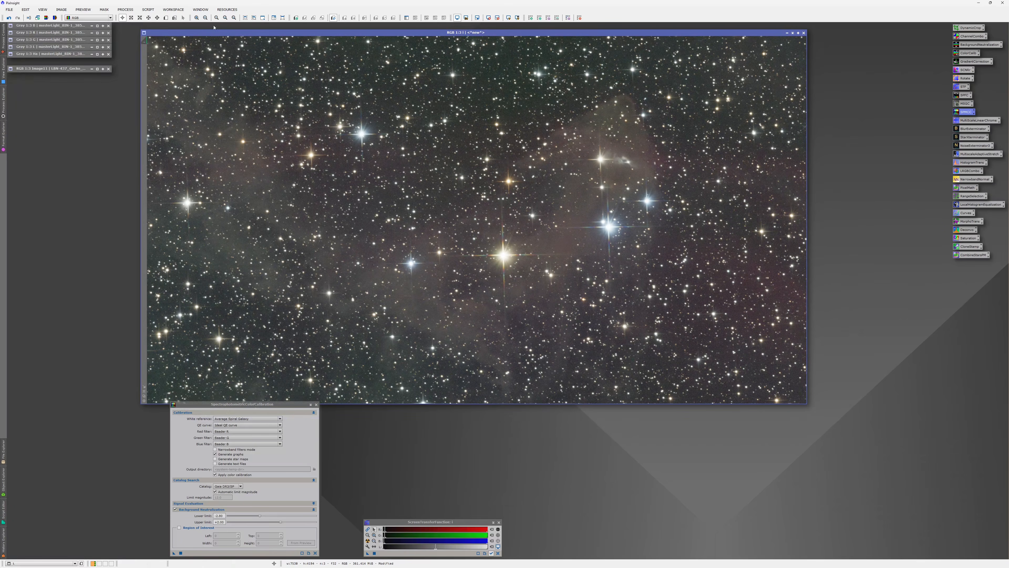
# Step: Create a preview about 95 by 90 px over a nearly star-free background patch near the RGB image's lower-left corner
pyautogui.click(165, 18)
pyautogui.scroll(3, 191, 374)
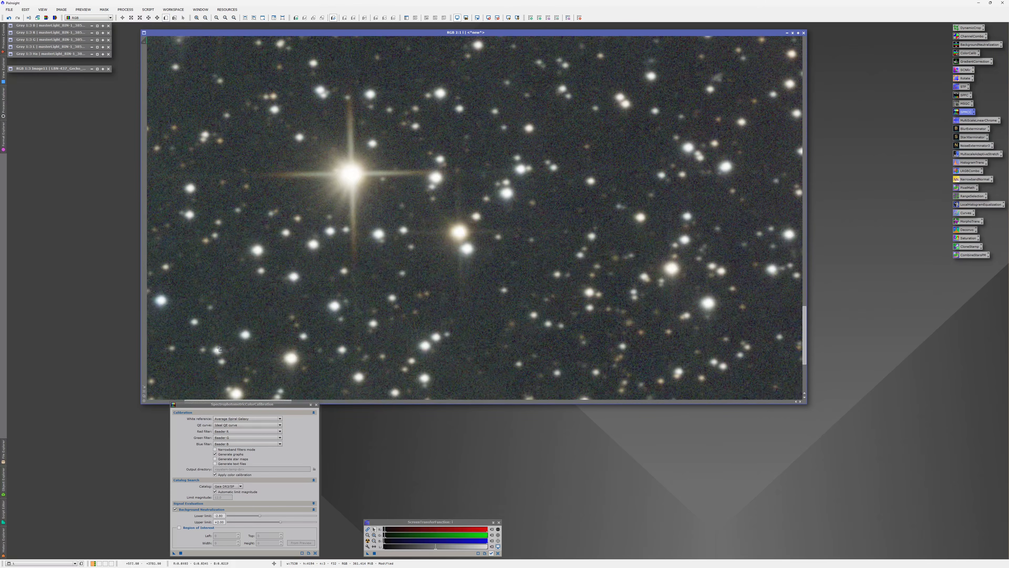
pyautogui.moveTo(329, 307); pyautogui.dragTo(423, 264)
pyautogui.moveTo(321, 265); pyautogui.dragTo(371, 311)
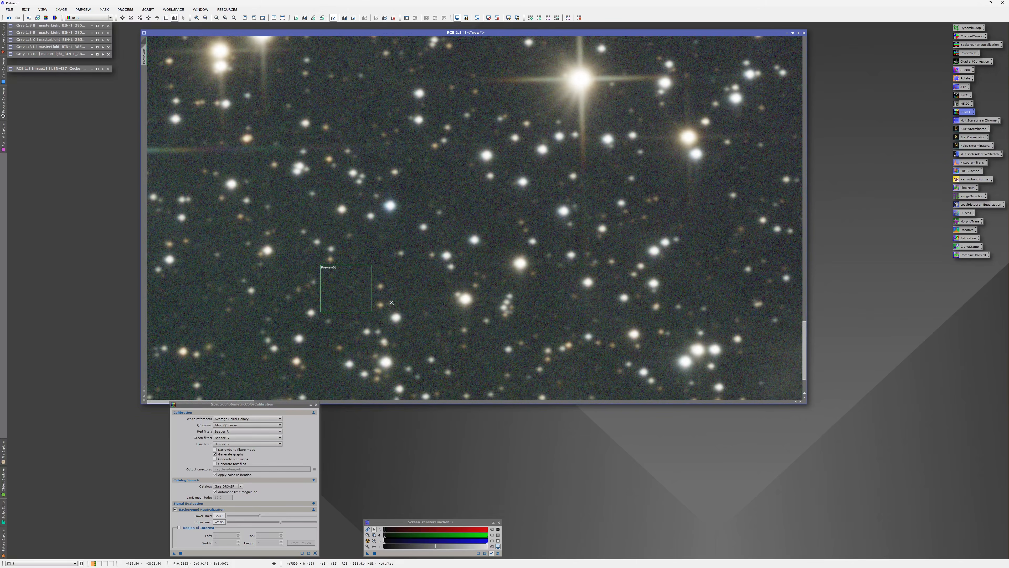
pyautogui.scroll(-4, 353, 311)
pyautogui.scroll(1, 353, 310)
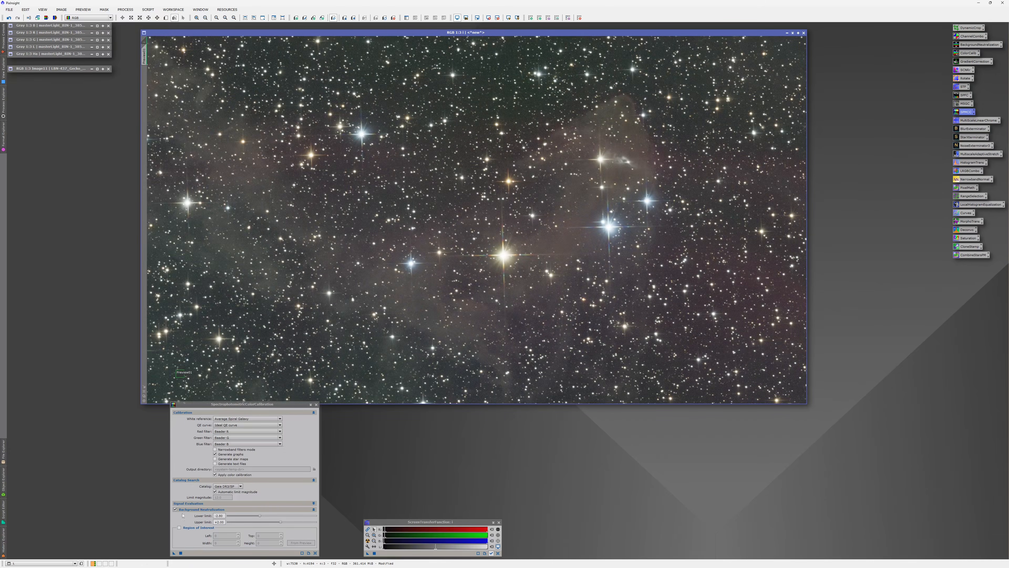
# Step: Enable the Background Neutralization region of interest in SpectrophotometricColorCalibration and take its coordinates from the background preview
pyautogui.moveTo(207, 404); pyautogui.dragTo(230, 345)
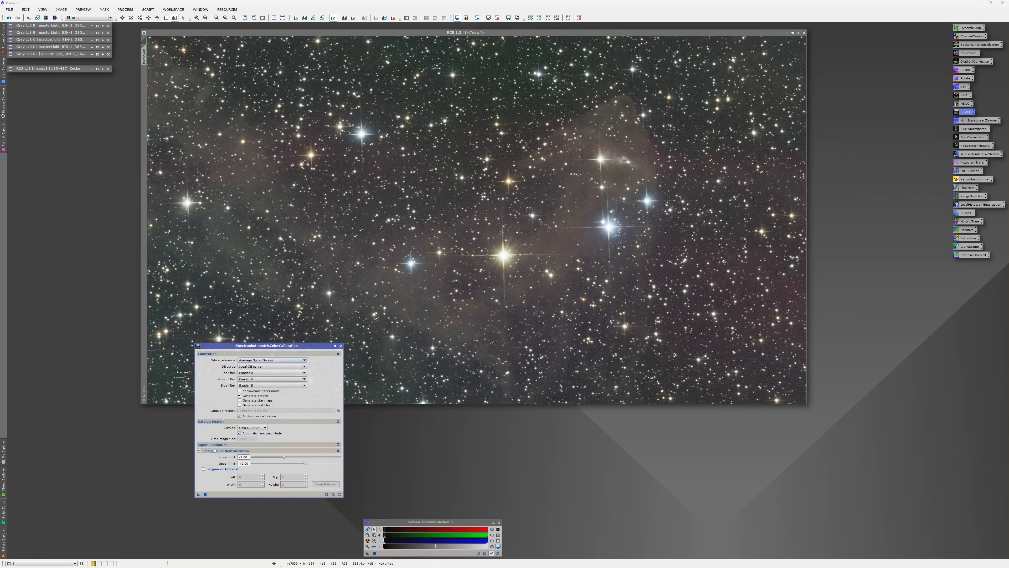
pyautogui.click(204, 469)
pyautogui.click(325, 484)
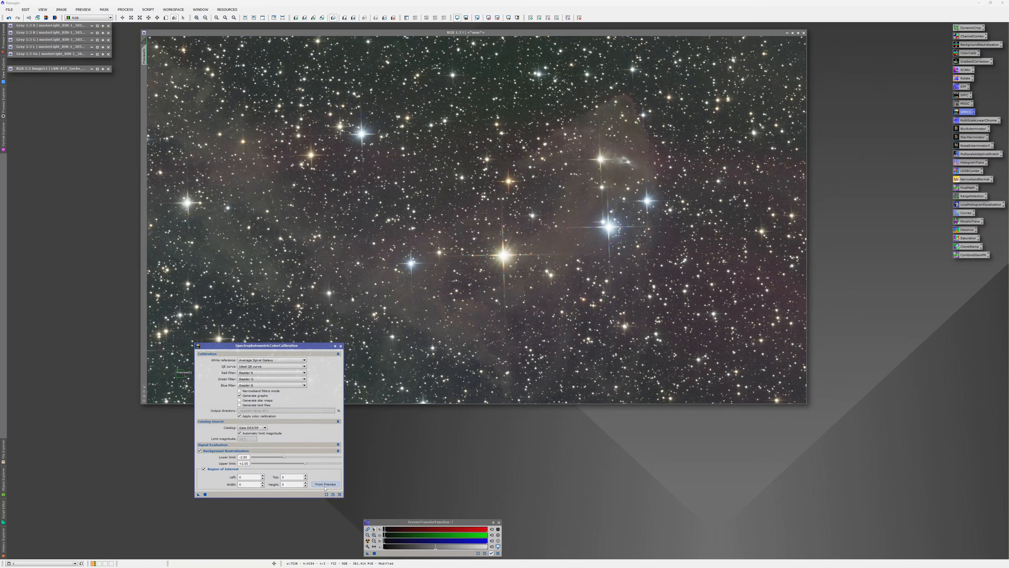
pyautogui.click(474, 280)
pyautogui.click(470, 290)
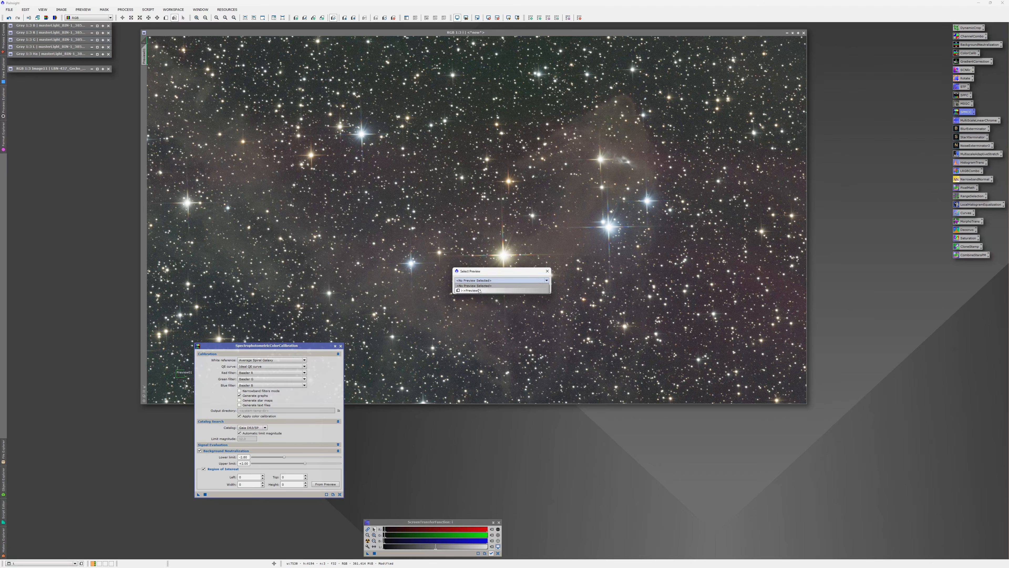
pyautogui.click(510, 287)
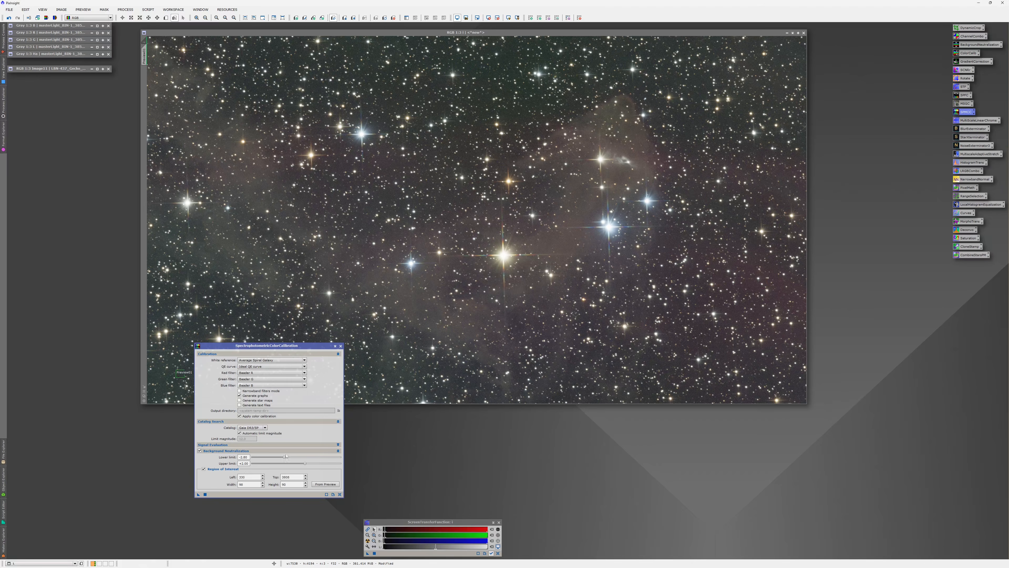
# Step: Apply SpectrophotometricColorCalibration to the RGB image and close the white balance graphs and the process dialog
pyautogui.click(198, 494)
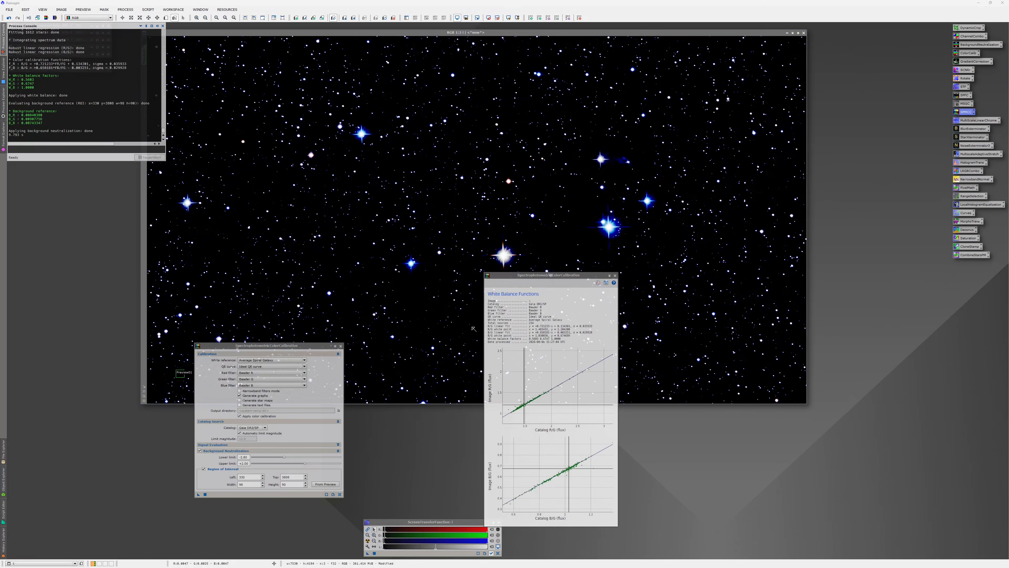
pyautogui.click(615, 275)
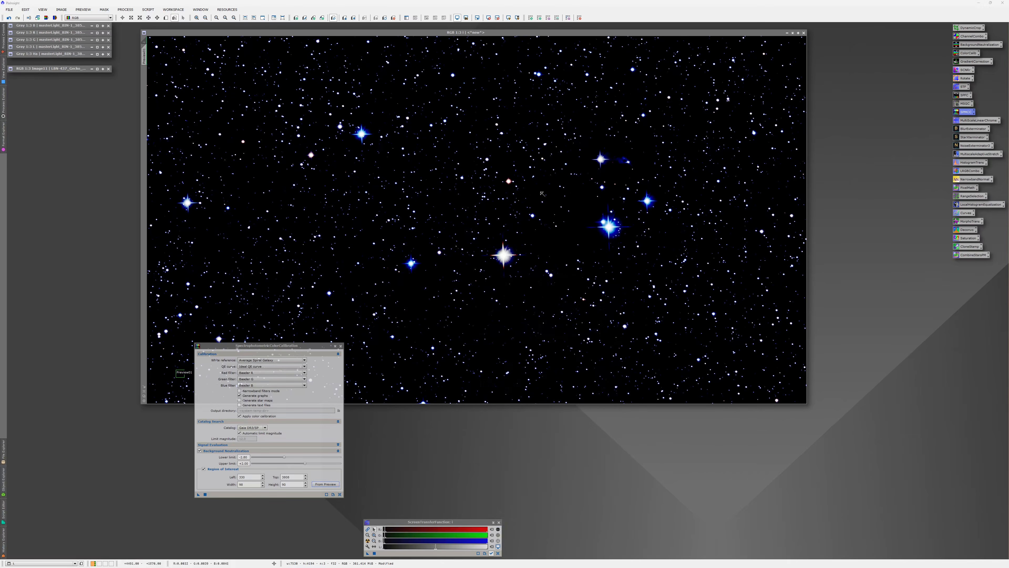
pyautogui.click(340, 346)
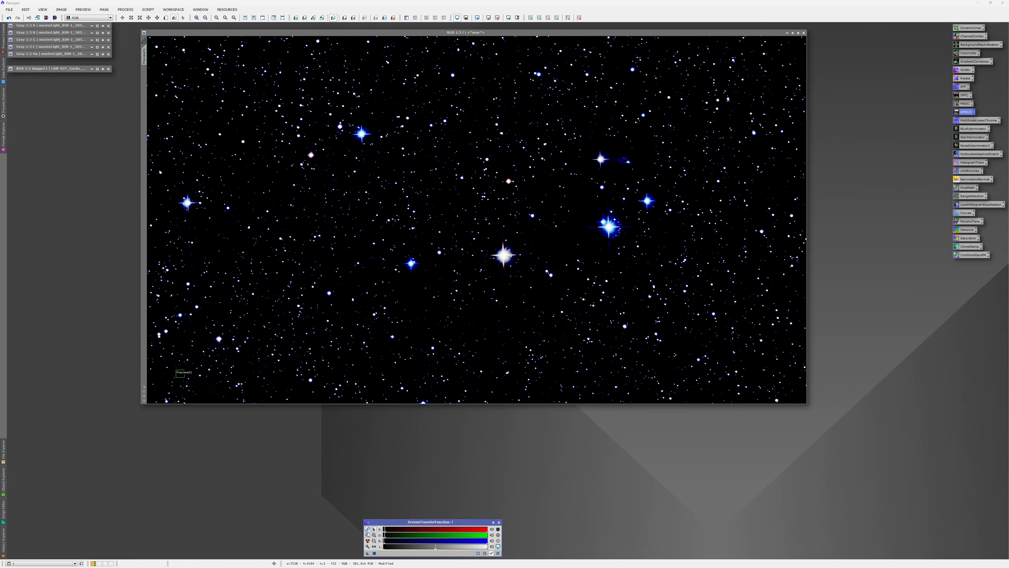
# Step: Auto-stretch the screen display of the calibrated RGB image, delete its background preview and reposition the image
pyautogui.click(367, 541)
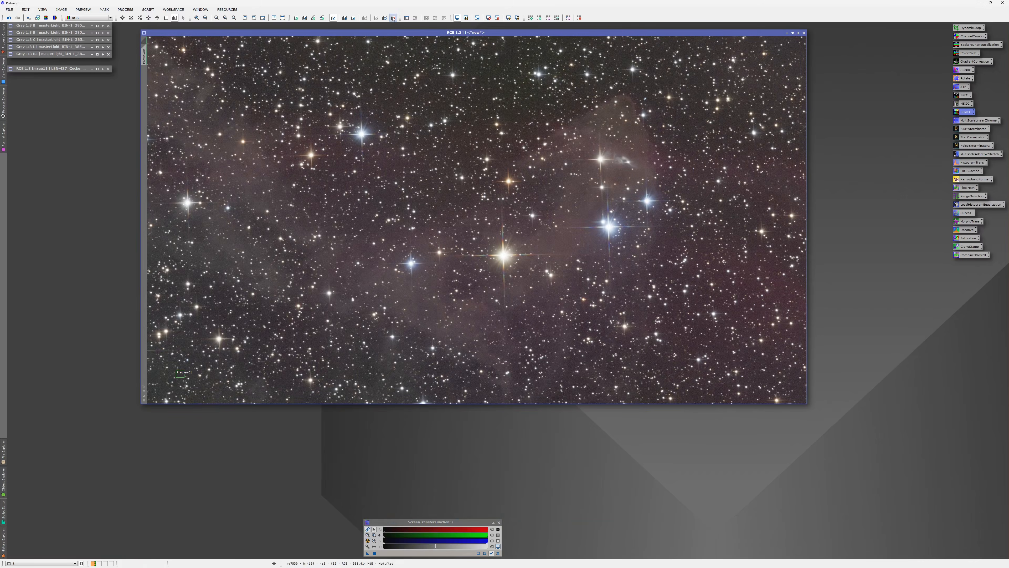
pyautogui.click(393, 17)
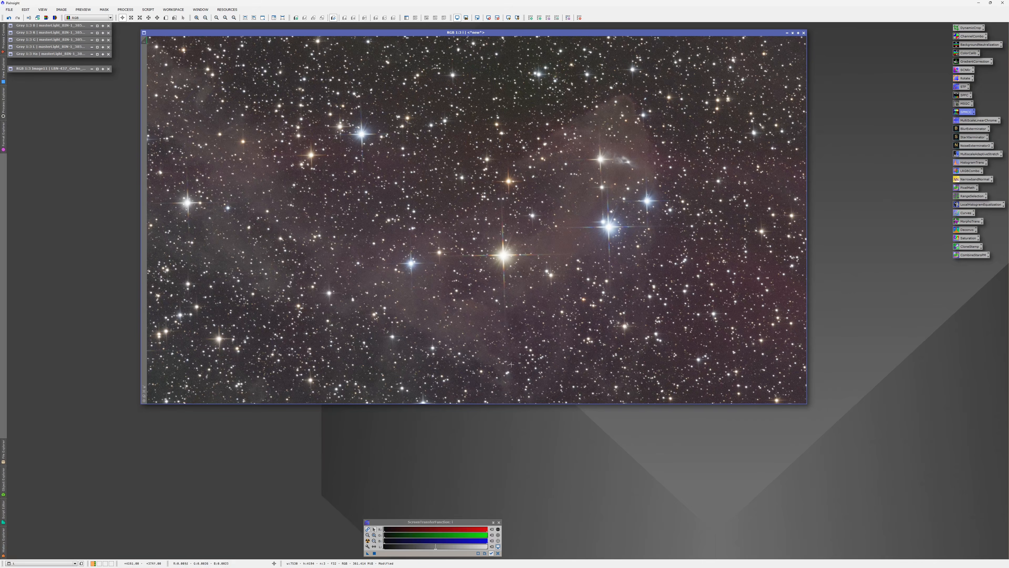
pyautogui.moveTo(416, 33); pyautogui.dragTo(447, 40)
pyautogui.moveTo(459, 27); pyautogui.dragTo(459, 28)
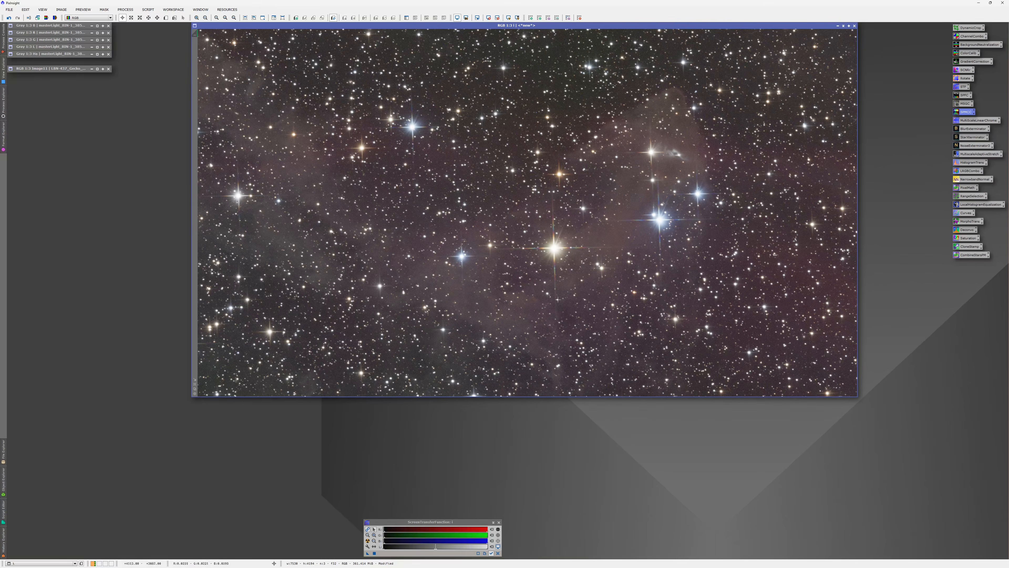
# Step: Restore the Ha master, offset it from the RGB image so both can be compared, and make the Ha image active
pyautogui.doubleClick(52, 56)
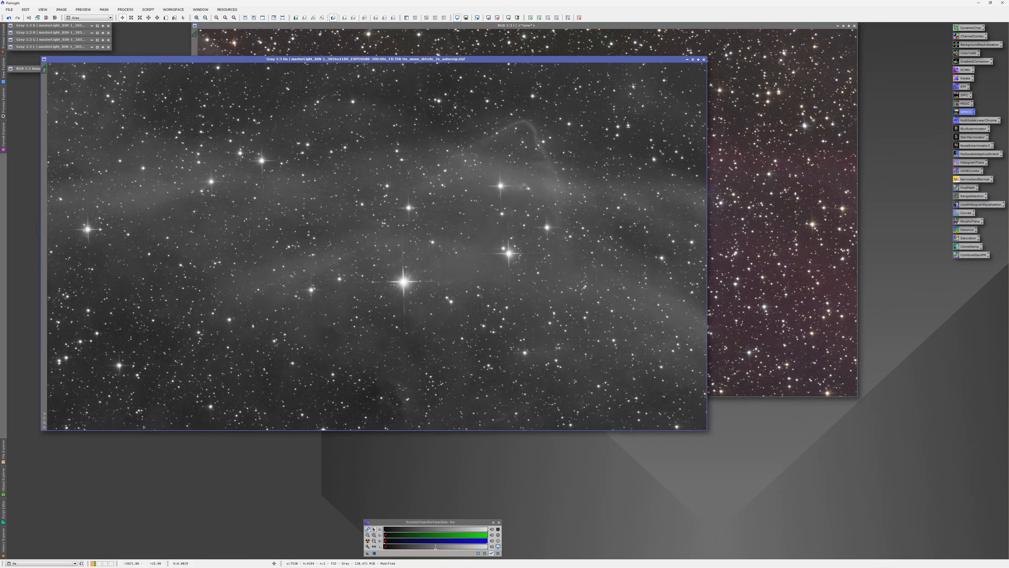
pyautogui.moveTo(364, 65); pyautogui.dragTo(537, 88)
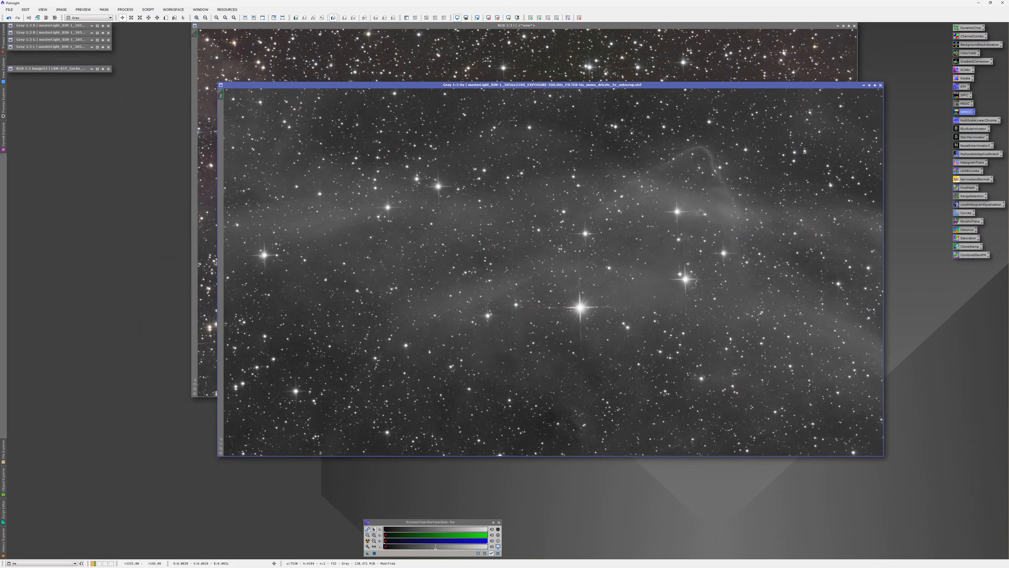
pyautogui.moveTo(479, 25); pyautogui.dragTo(440, 25)
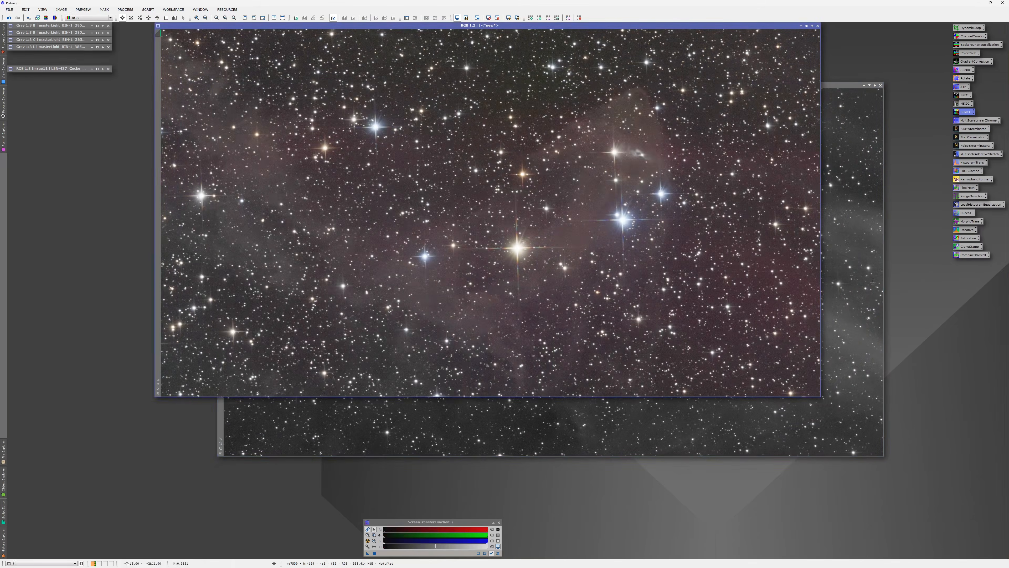
pyautogui.hotkey('ctrl', 'Tab')
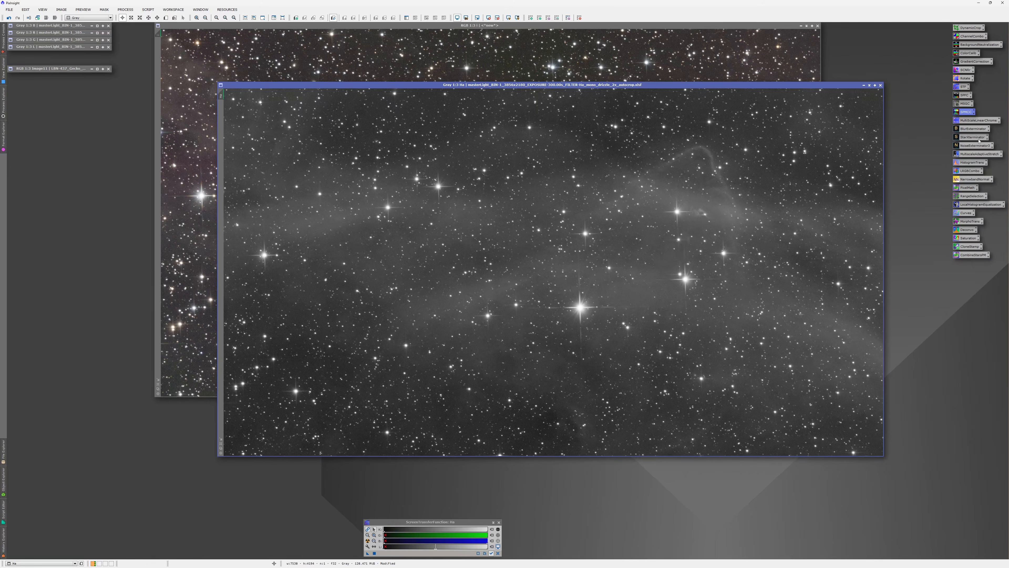
# Step: Remove the stars from the Ha master with StarXTerminator, close the generated star image and minimize the starless Ha image
pyautogui.moveTo(979, 139); pyautogui.dragTo(565, 269)
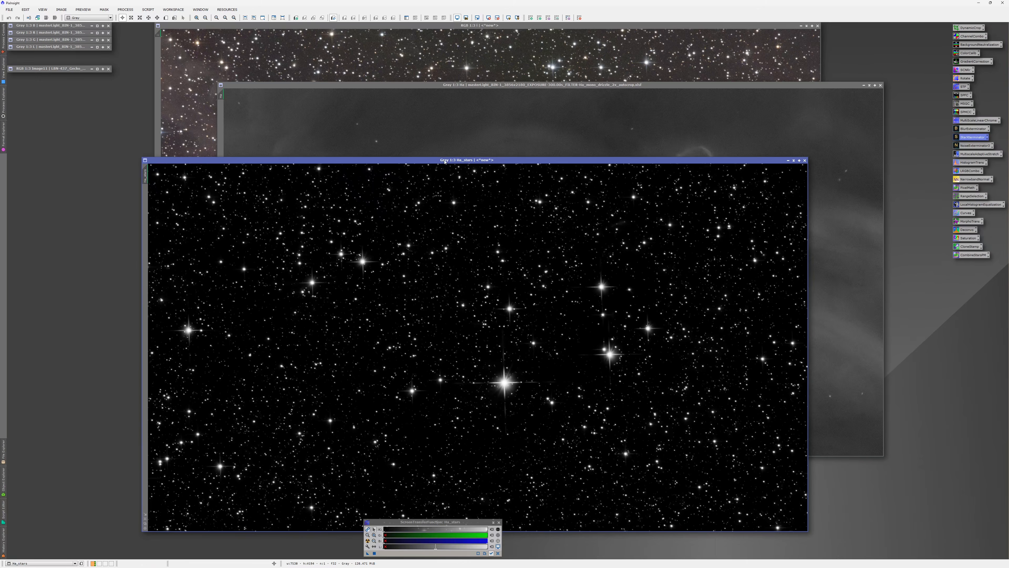
pyautogui.moveTo(422, 160); pyautogui.dragTo(377, 132)
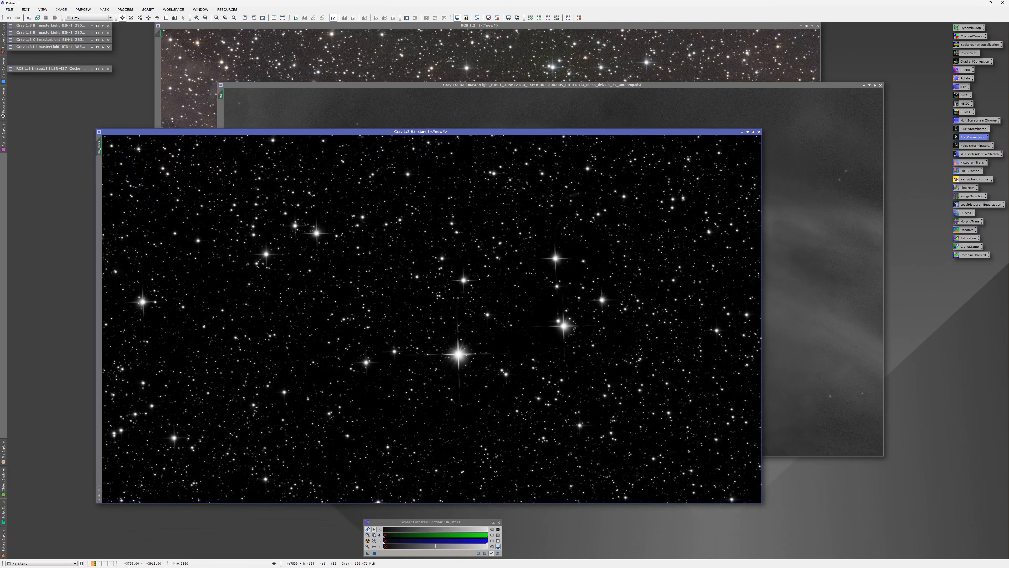
pyautogui.click(758, 132)
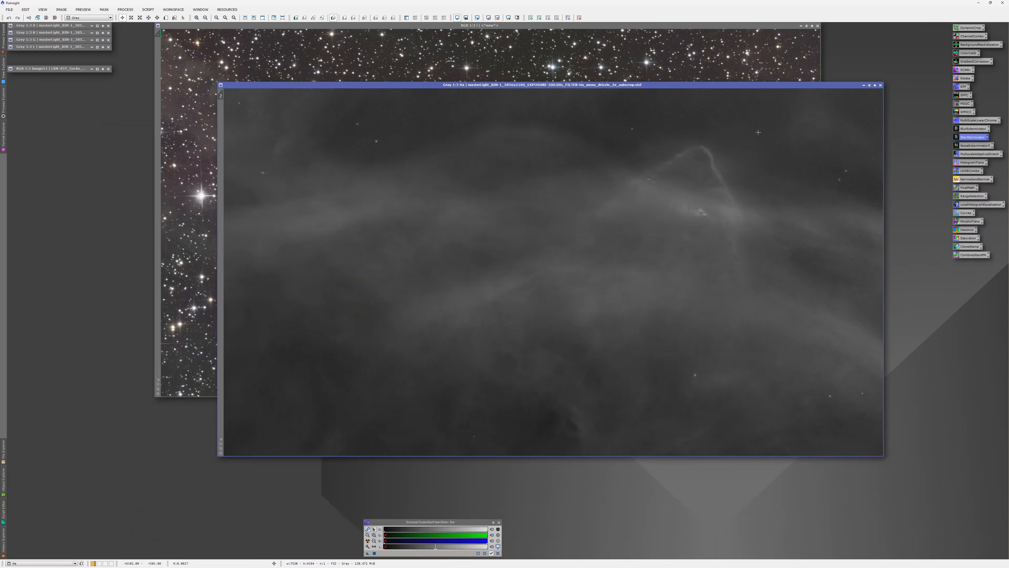
pyautogui.click(869, 87)
pyautogui.click(279, 158)
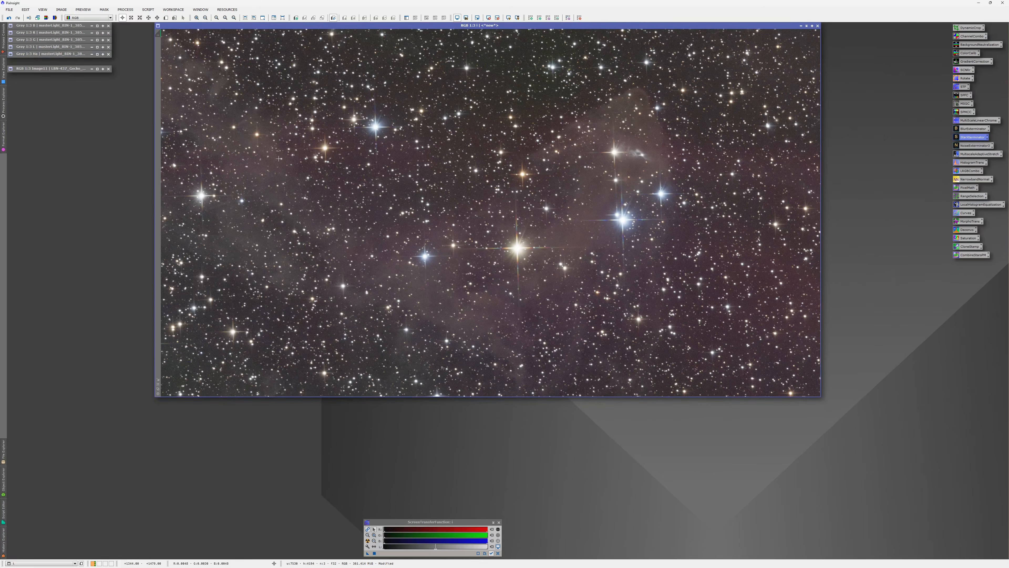
pyautogui.click(148, 9)
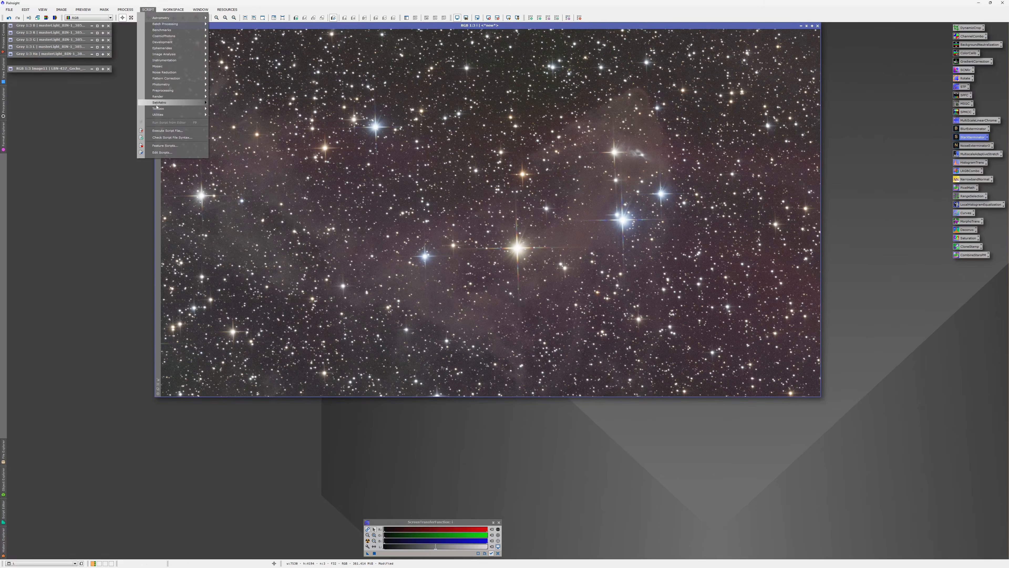
pyautogui.moveTo(157, 109)
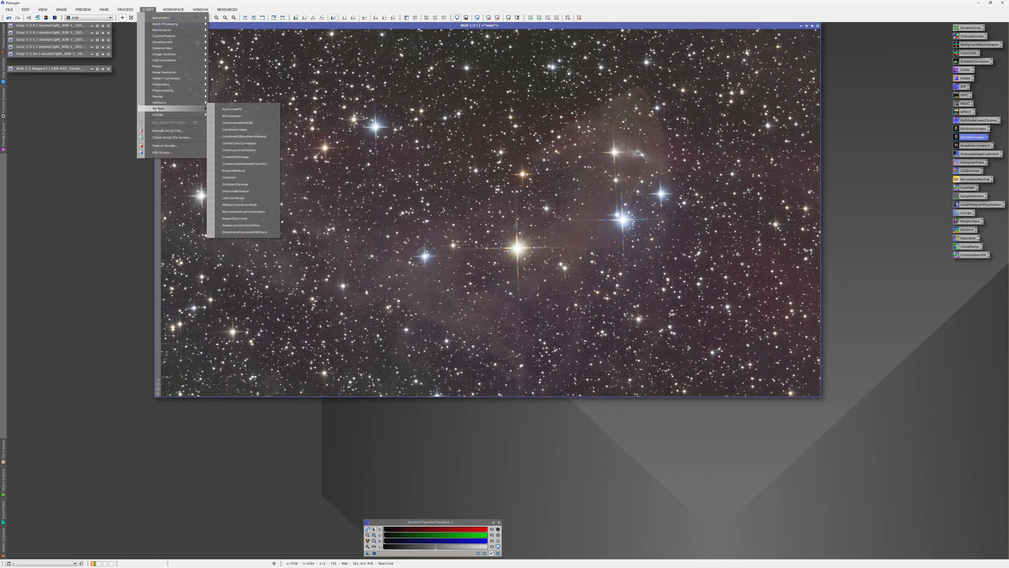
pyautogui.click(230, 123)
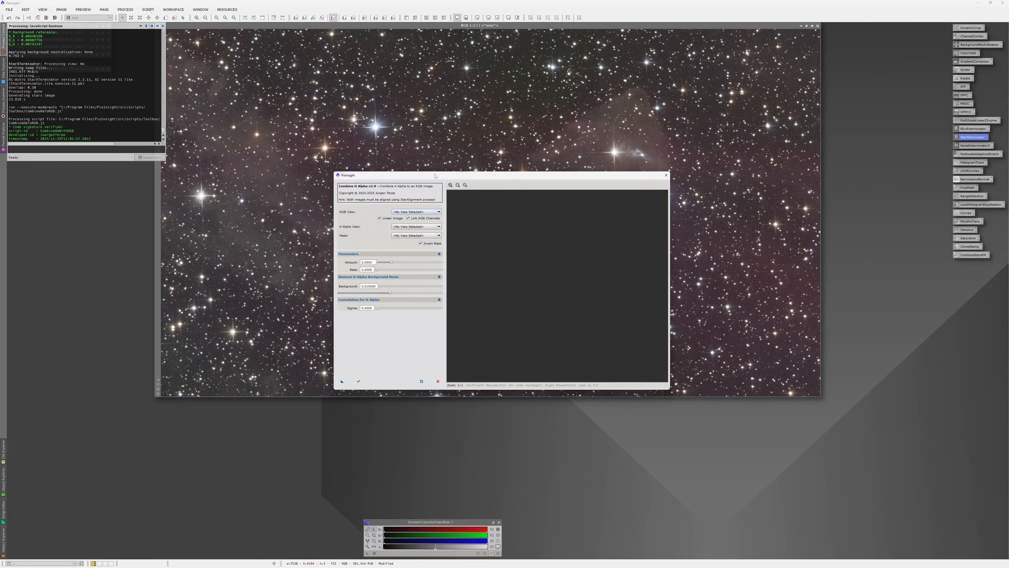
pyautogui.moveTo(437, 177); pyautogui.dragTo(211, 36)
pyautogui.click(440, 34)
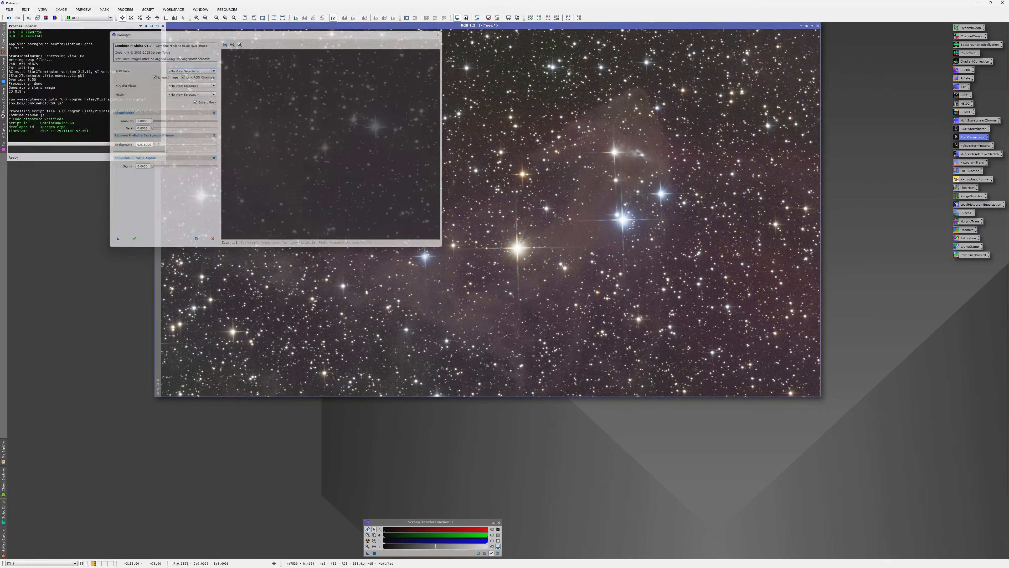
# Step: Launch the Combine H Alpha script from the Toolbox scripts and enlarge its window for a bigger preview area
pyautogui.click(148, 9)
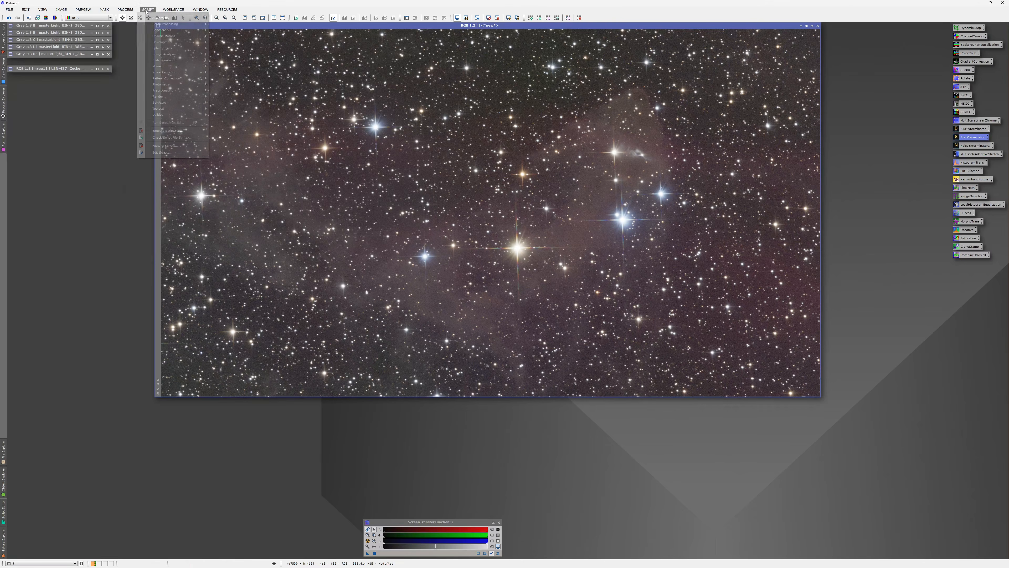
pyautogui.moveTo(162, 110)
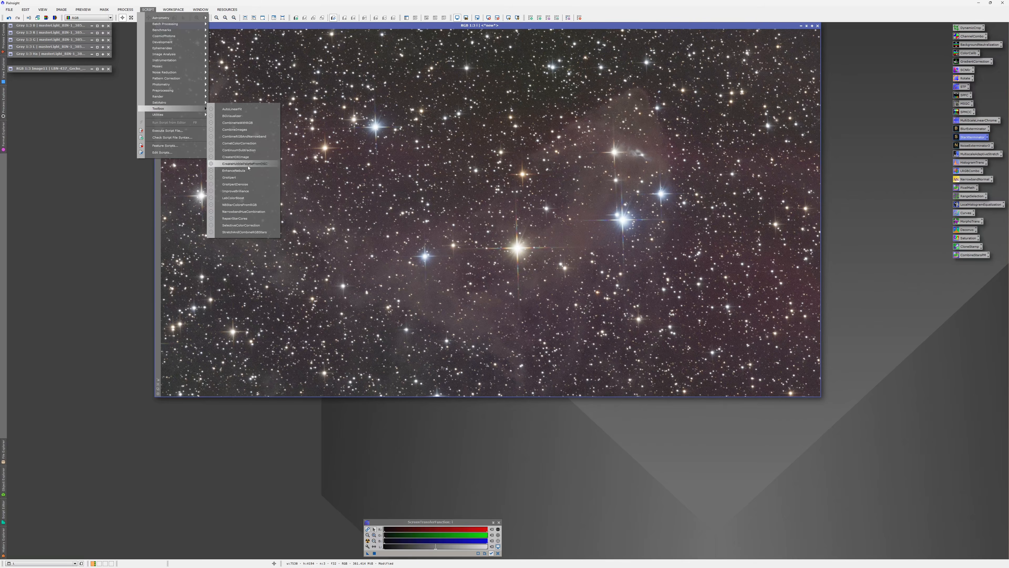
pyautogui.click(232, 123)
pyautogui.moveTo(409, 178); pyautogui.dragTo(185, 35)
pyautogui.moveTo(443, 247); pyautogui.dragTo(929, 507)
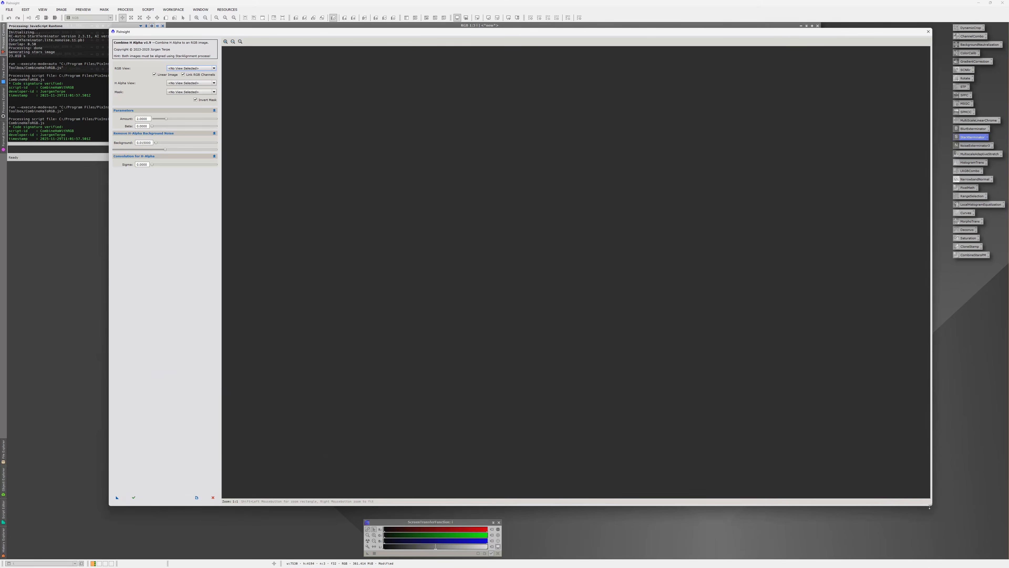
# Step: Choose the color-calibrated image as the RGB view and Ha as the H Alpha view in the Combine H Alpha script
pyautogui.click(186, 69)
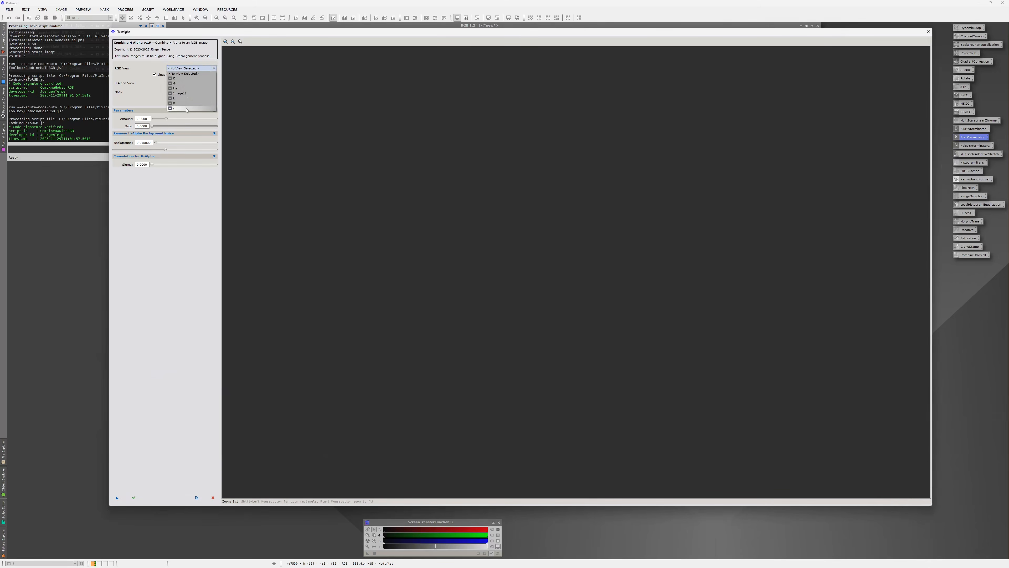
pyautogui.click(173, 107)
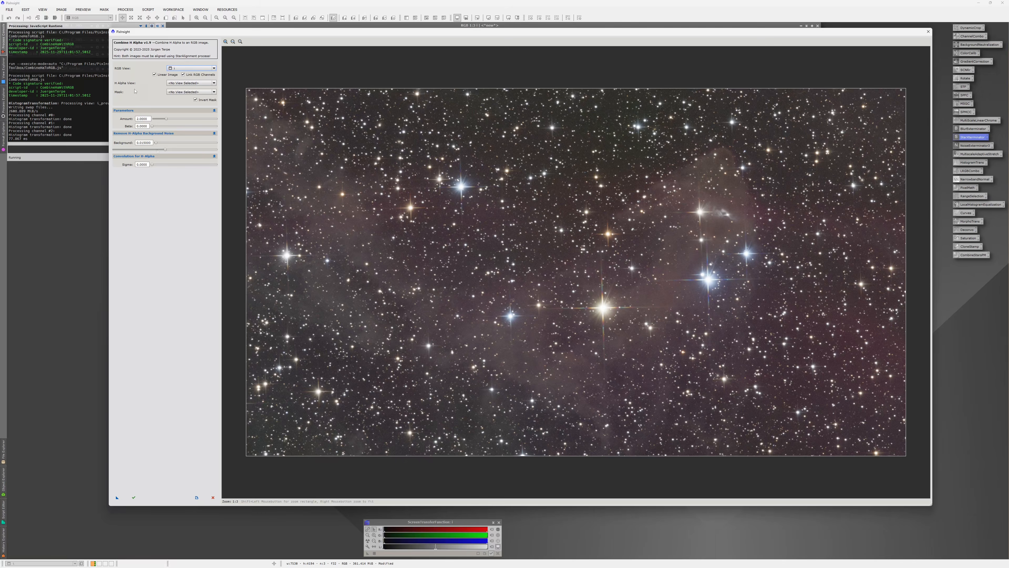
pyautogui.click(178, 83)
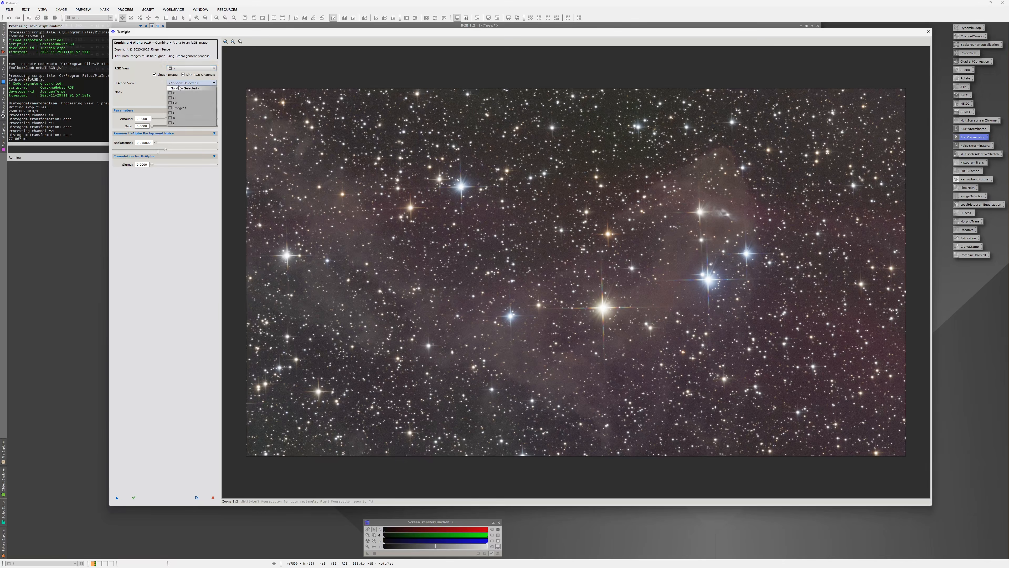
pyautogui.click(178, 104)
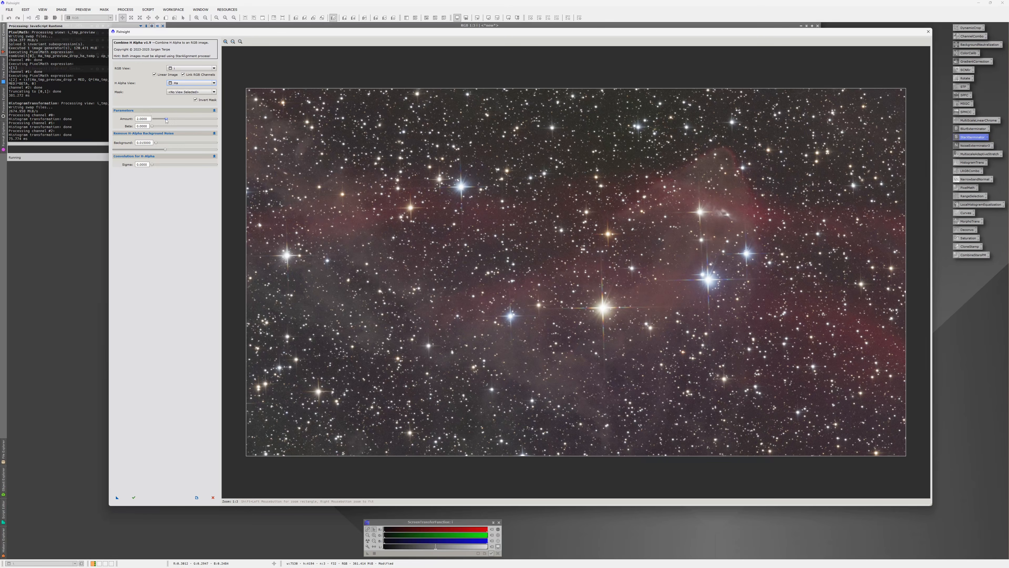
# Step: Set the H Alpha combination Amount to 4 and apply the blend to the RGB image
pyautogui.doubleClick(149, 119)
pyautogui.write('4')
pyautogui.press('Tab')
pyautogui.click(135, 501)
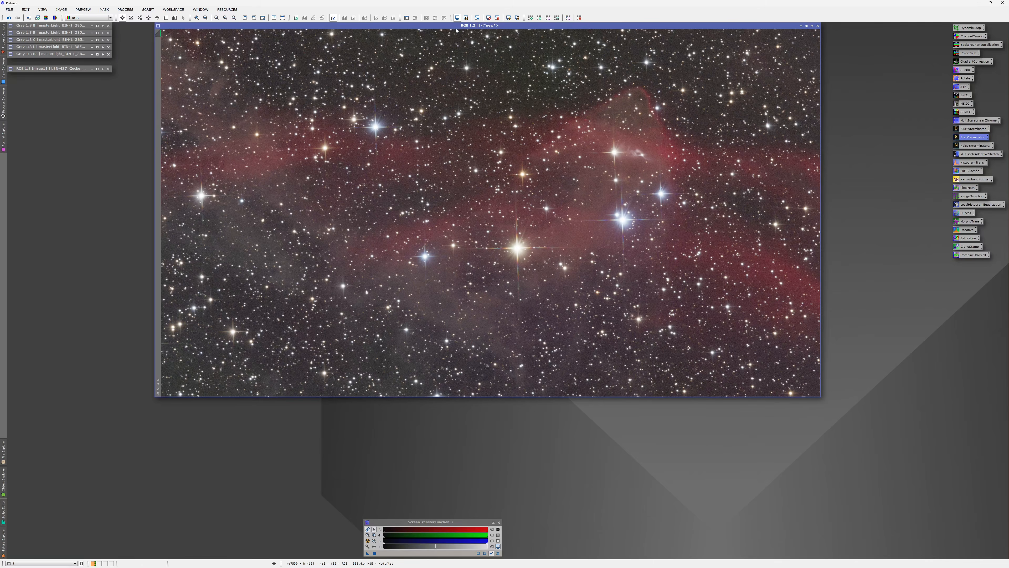
# Step: Reposition the Ha-enhanced RGB image and sharpen it with BlurXTerminator
pyautogui.moveTo(461, 25); pyautogui.dragTo(467, 33)
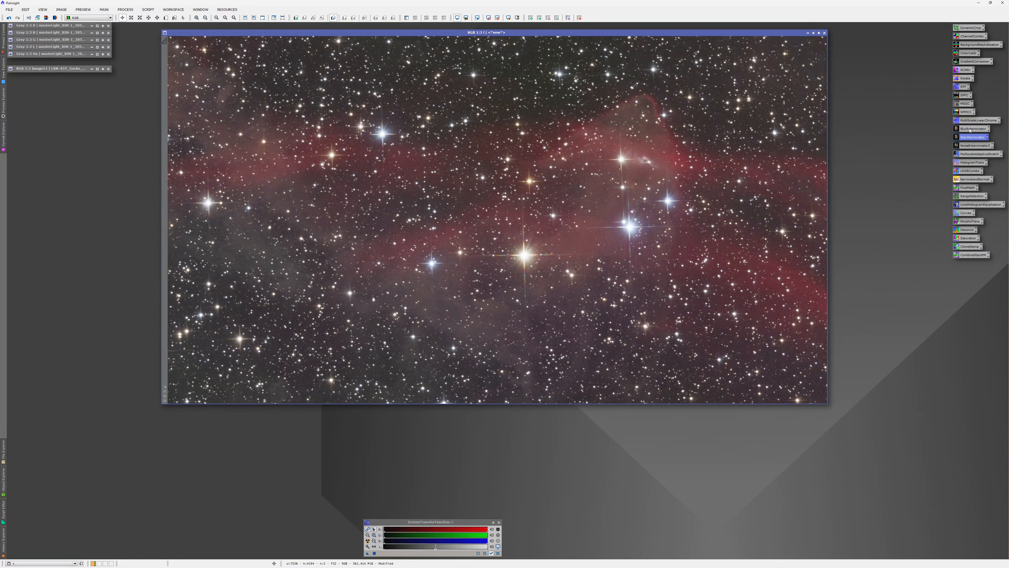
pyautogui.moveTo(969, 130); pyautogui.dragTo(559, 231)
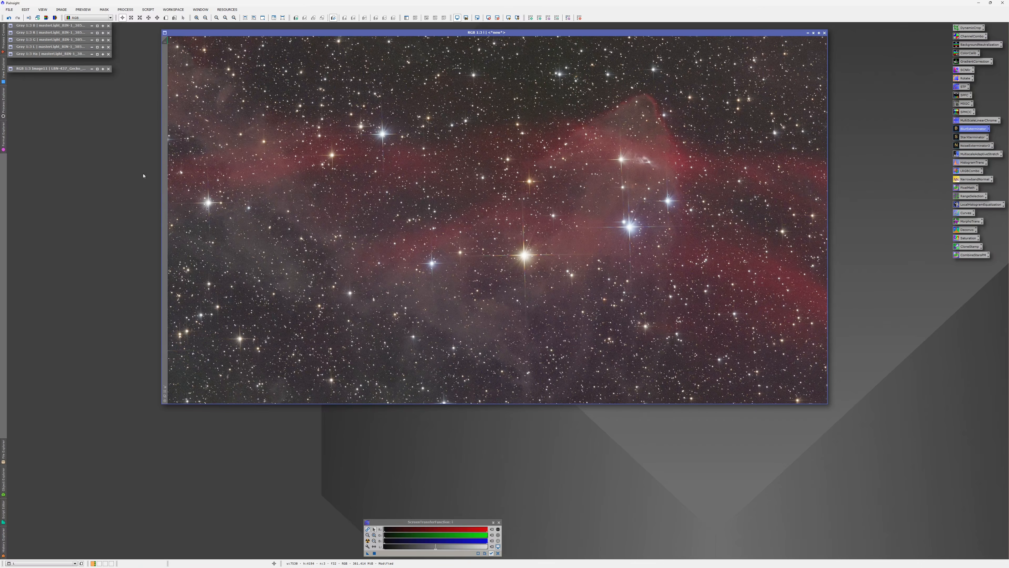
# Step: Restore the L master and offset it from the RGB image so the two can be compared
pyautogui.doubleClick(55, 47)
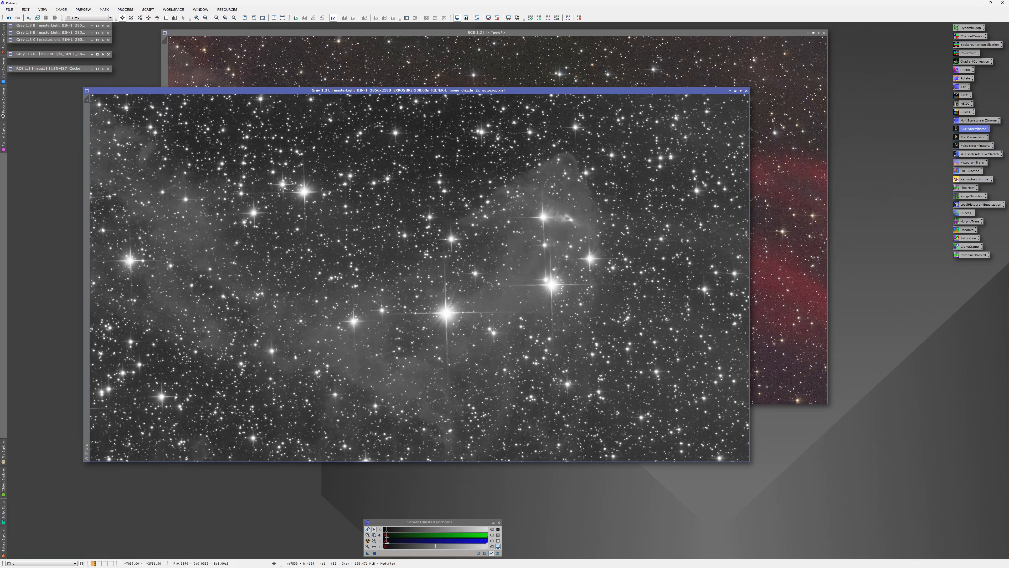
pyautogui.moveTo(503, 91); pyautogui.dragTo(455, 84)
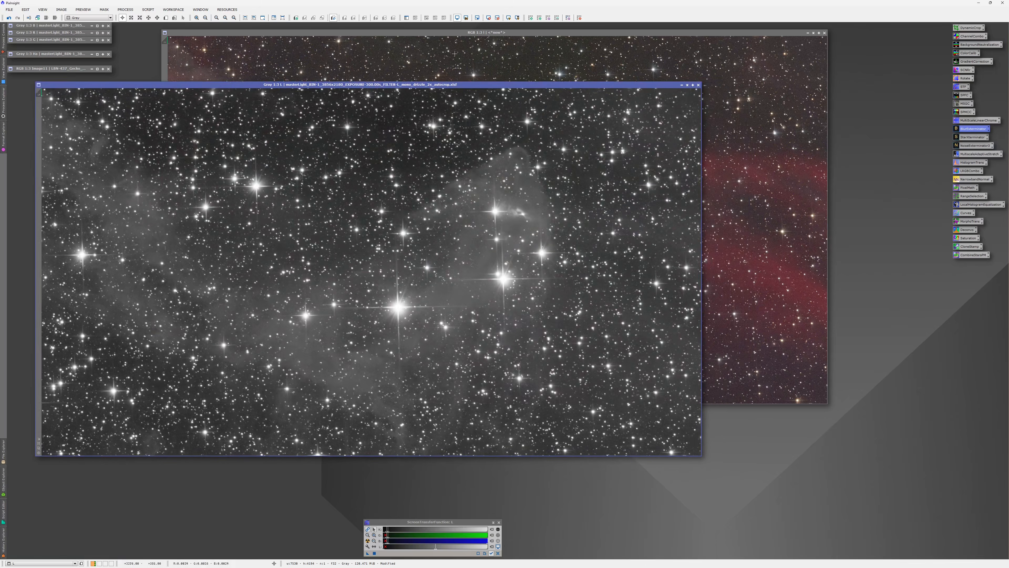
pyautogui.moveTo(478, 32); pyautogui.dragTo(514, 25)
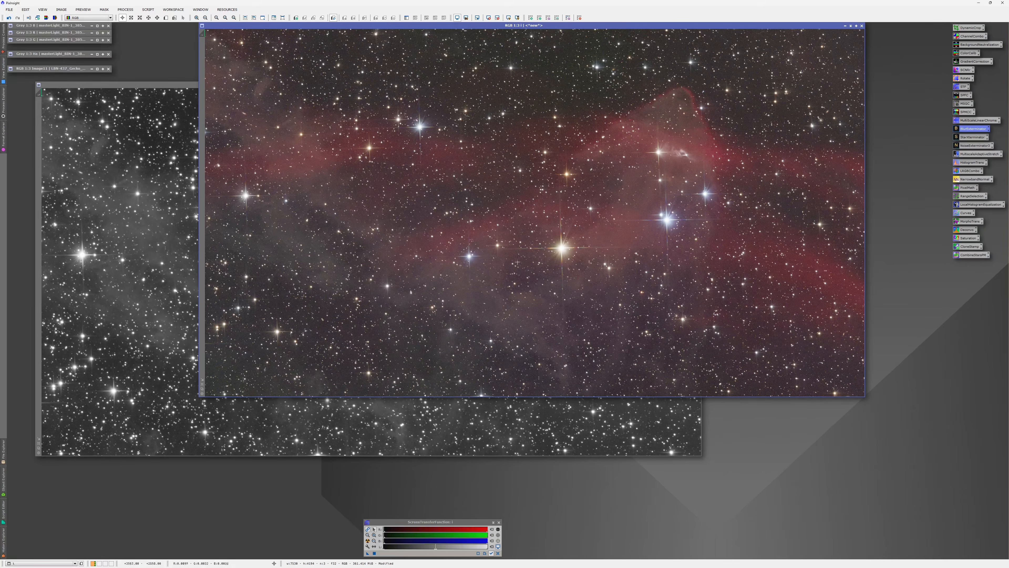
# Step: Compare the RGB image before and after the Ha blend by undoing and redoing its history, ending with the blend and BlurXTerminator reapplied
pyautogui.click(9, 19)
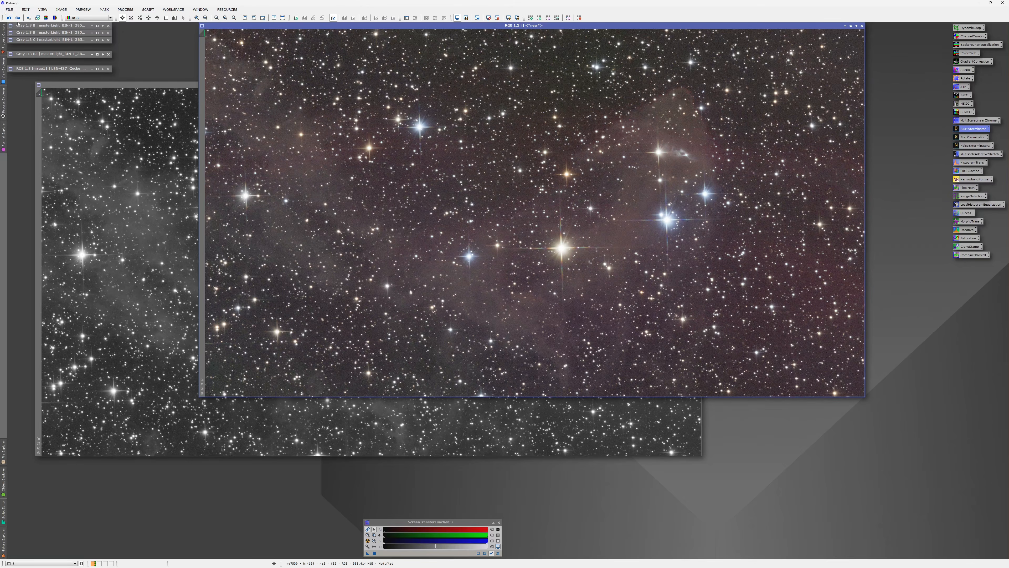
pyautogui.click(18, 18)
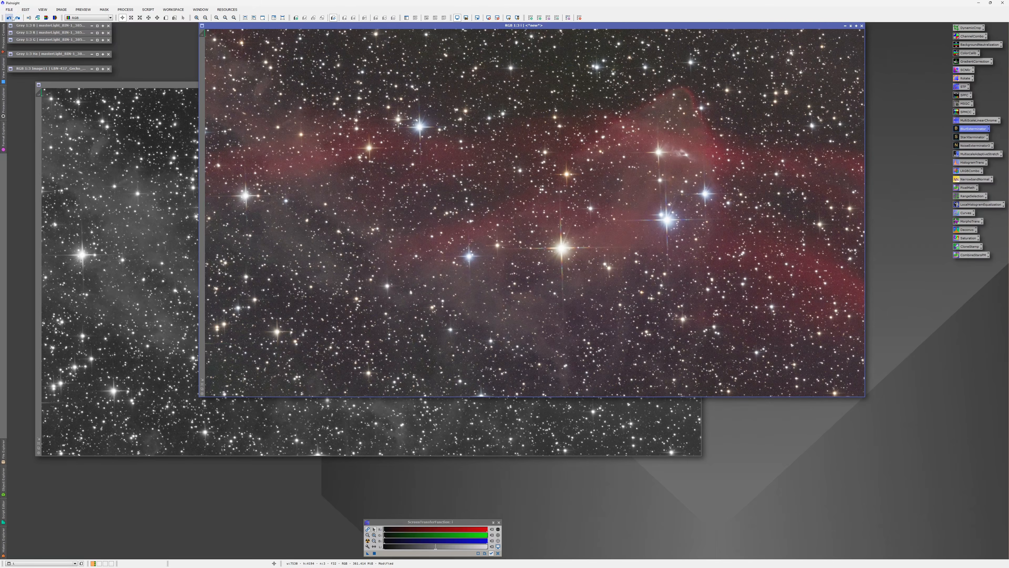
pyautogui.click(8, 19)
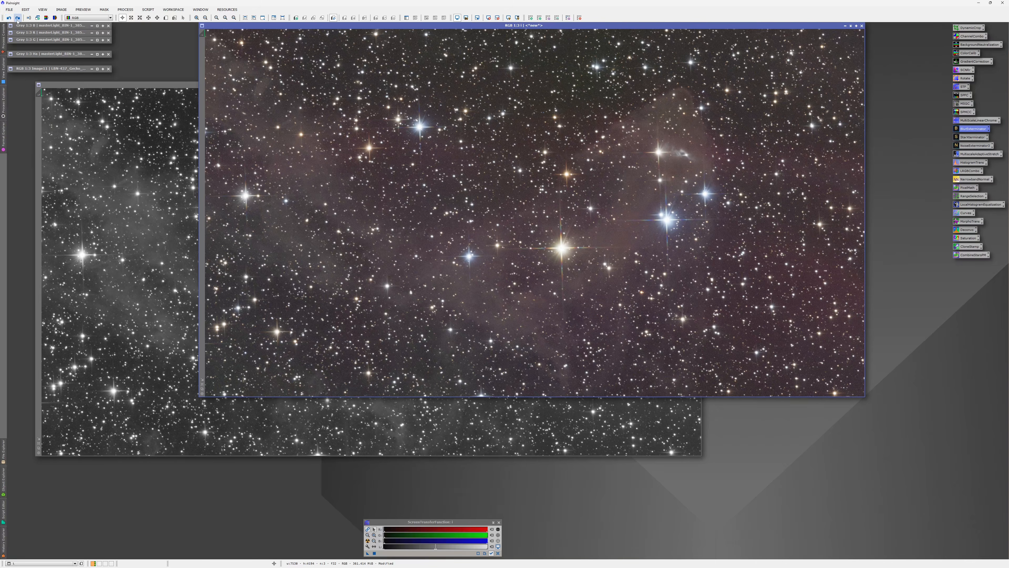
pyautogui.click(18, 18)
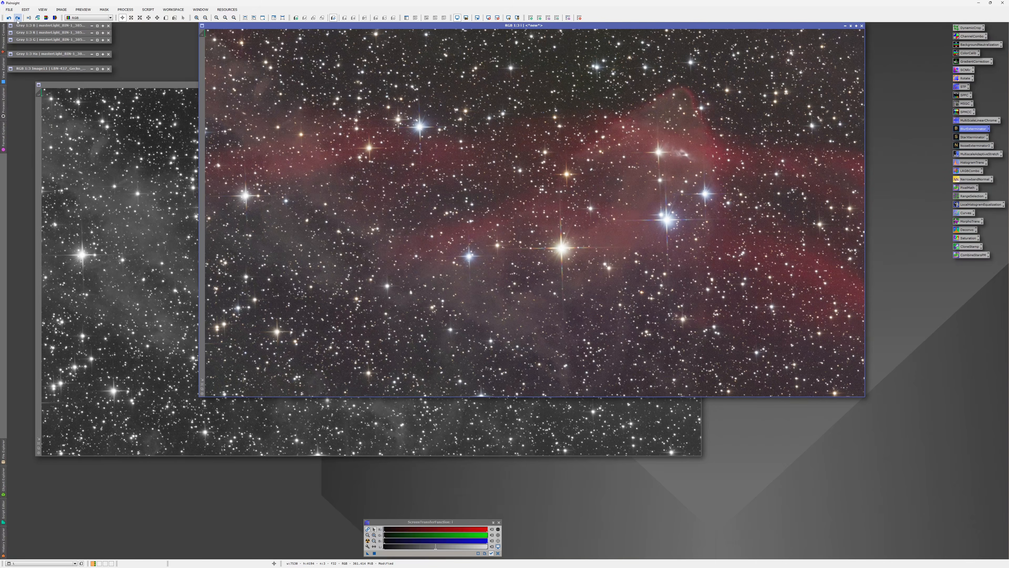
pyautogui.click(9, 18)
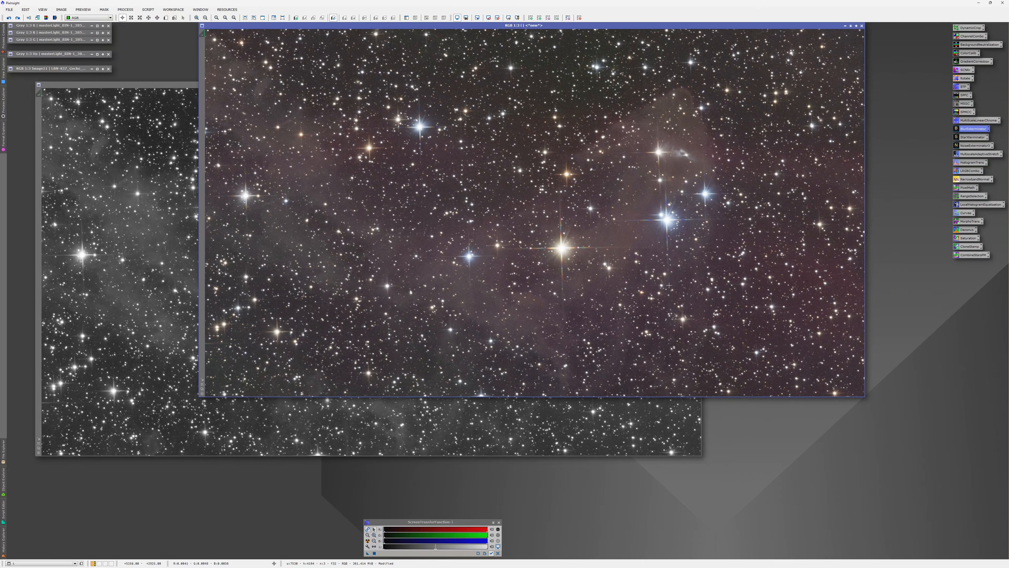
pyautogui.click(17, 18)
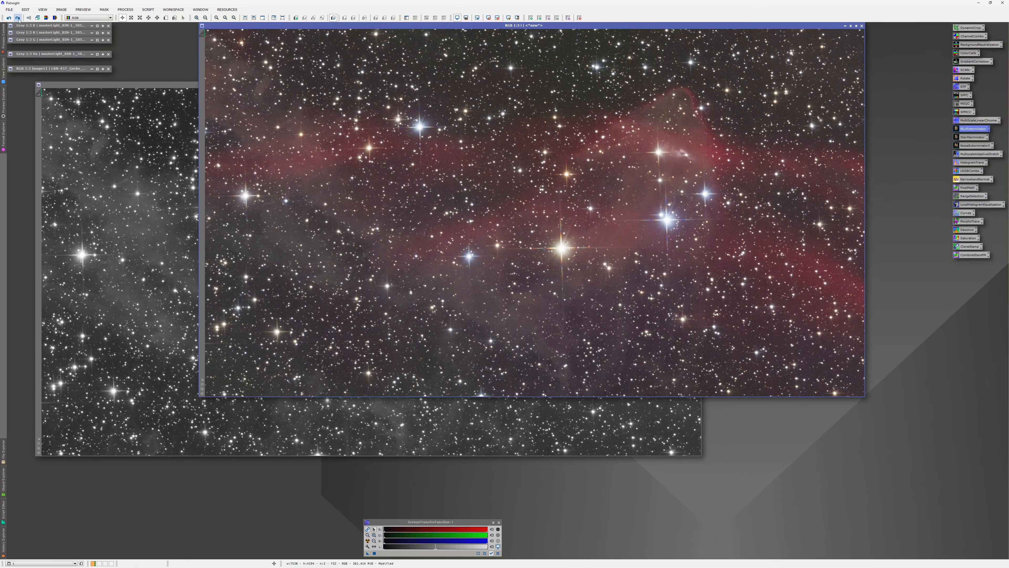
pyautogui.click(18, 18)
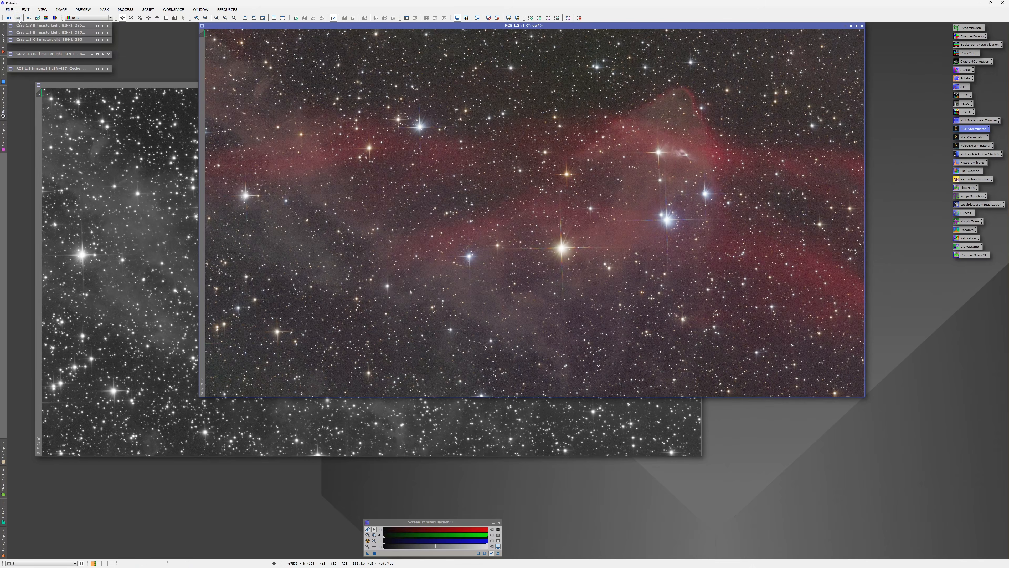
# Step: Check the L master against the RGB image and sharpen the L master with BlurXTerminator
pyautogui.click(148, 219)
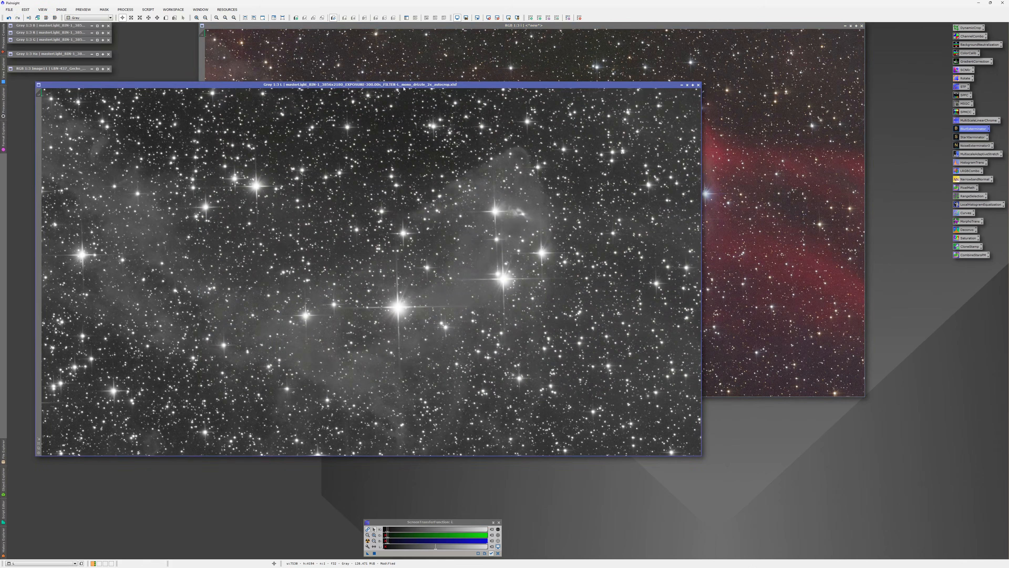
pyautogui.click(733, 256)
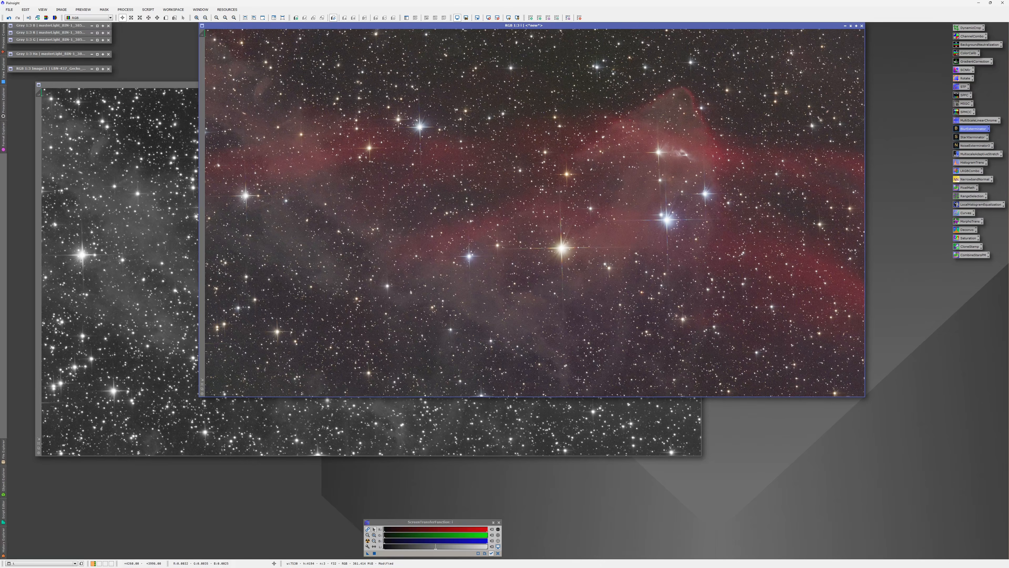
pyautogui.click(563, 422)
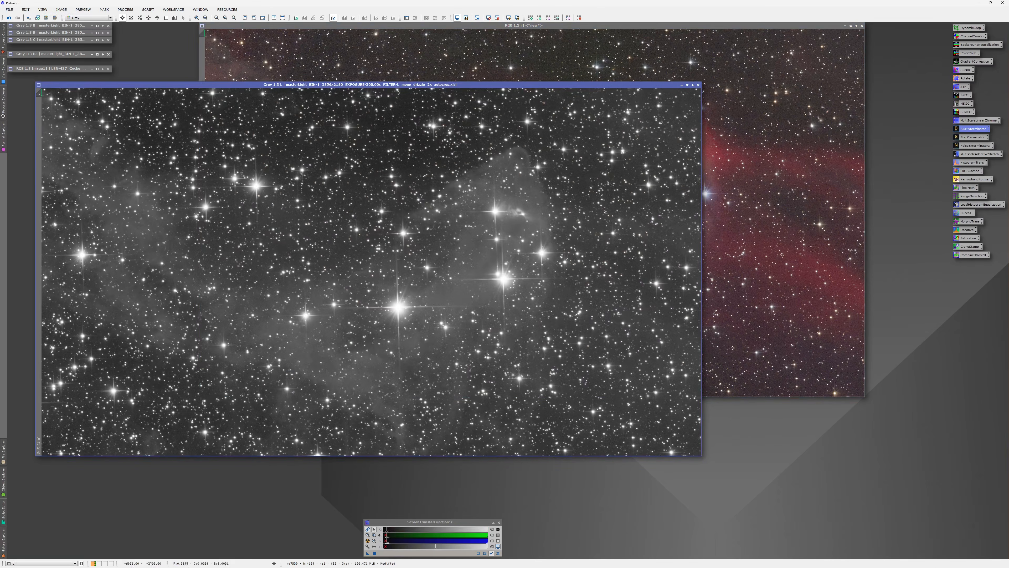
pyautogui.moveTo(972, 129); pyautogui.dragTo(510, 214)
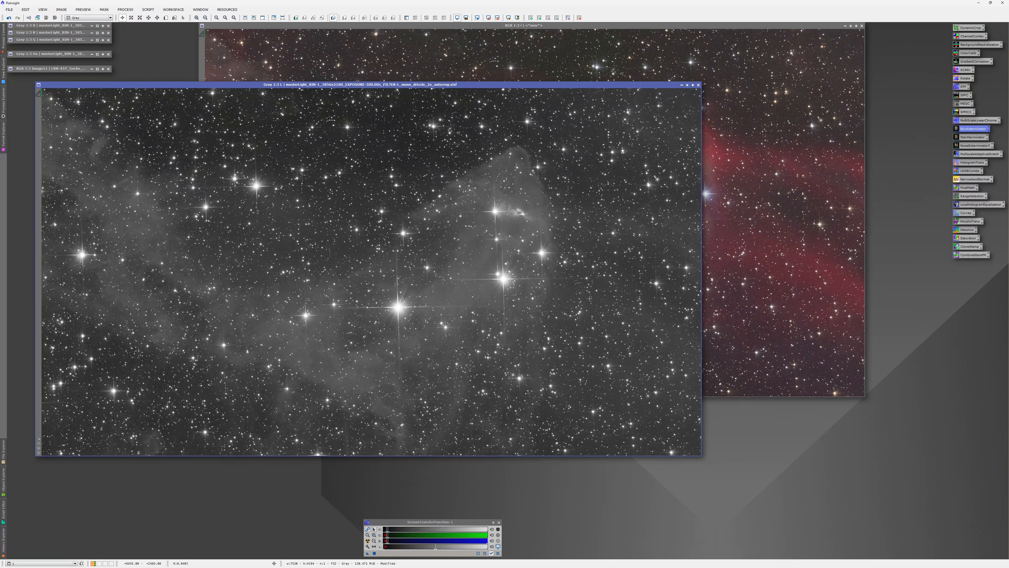
# Step: Remove the stars from the L master with StarXTerminator, discard its star-only image and shift the starless L image slightly
pyautogui.moveTo(969, 138); pyautogui.dragTo(498, 223)
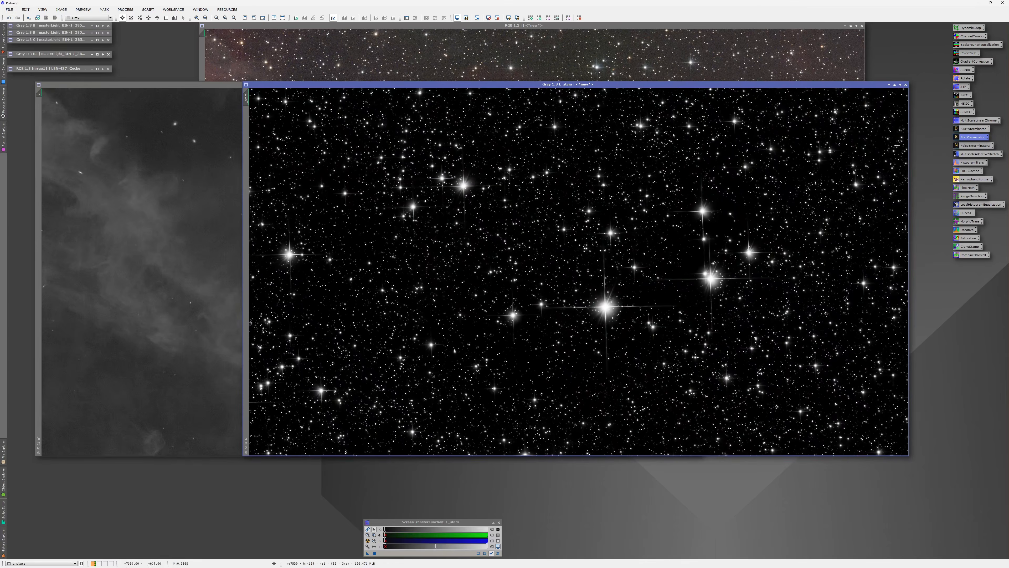
pyautogui.click(905, 85)
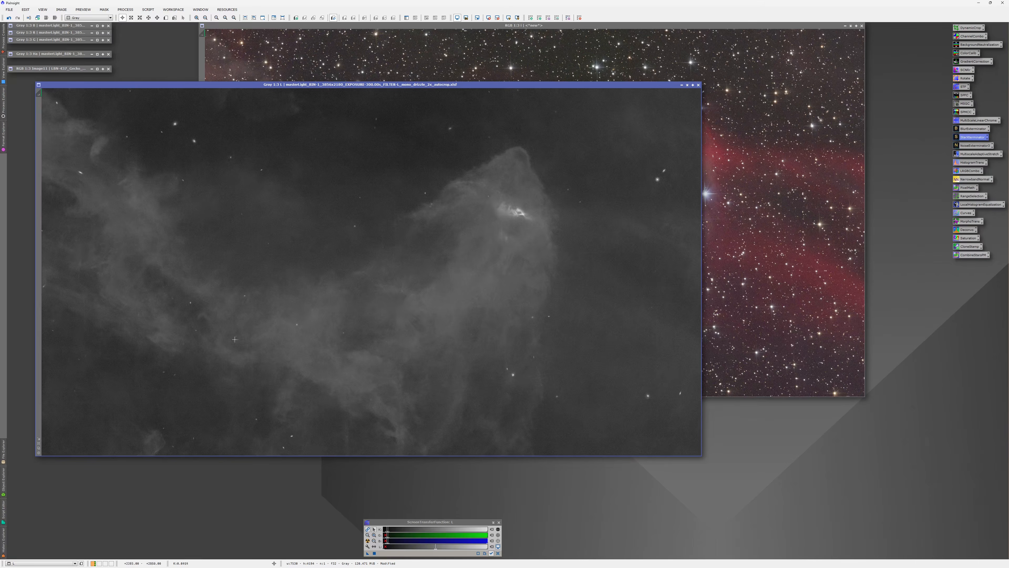
pyautogui.moveTo(271, 86); pyautogui.dragTo(294, 83)
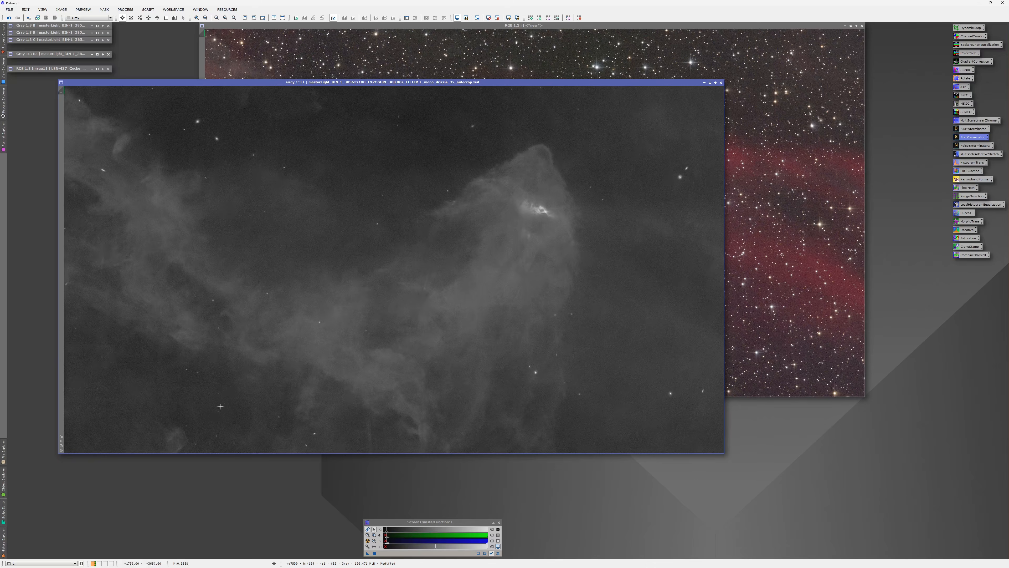
# Step: Examine the starless L image up close, checking the small galaxies, the background and the bright core in the nebula's head
pyautogui.scroll(3, 321, 333)
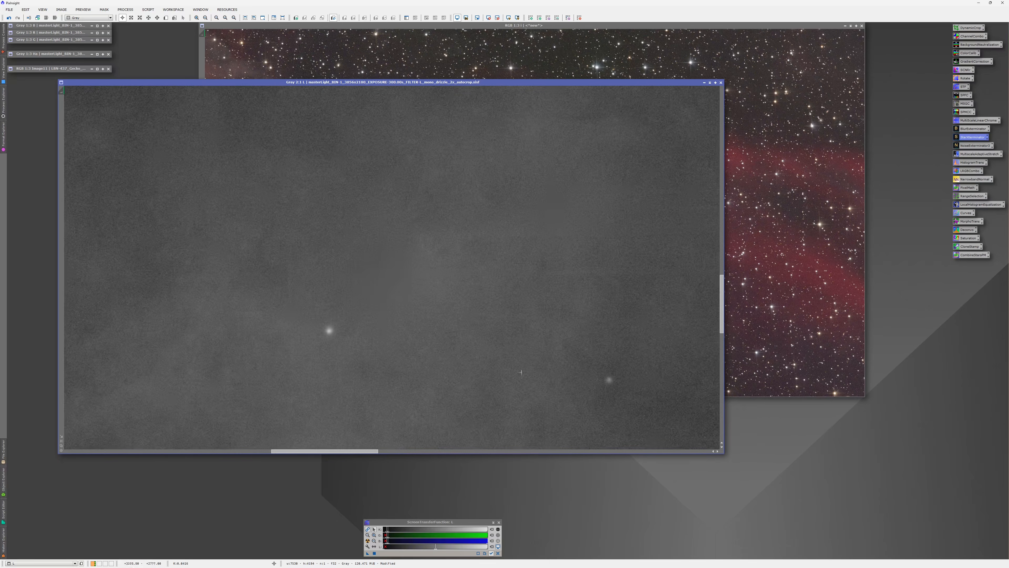
pyautogui.scroll(-3, 609, 387)
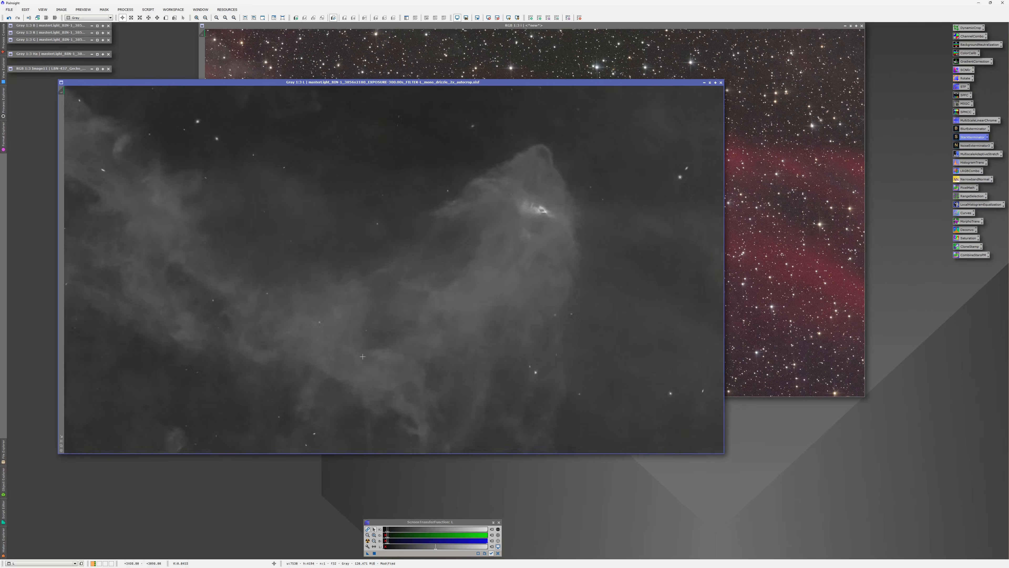
pyautogui.scroll(2, 700, 173)
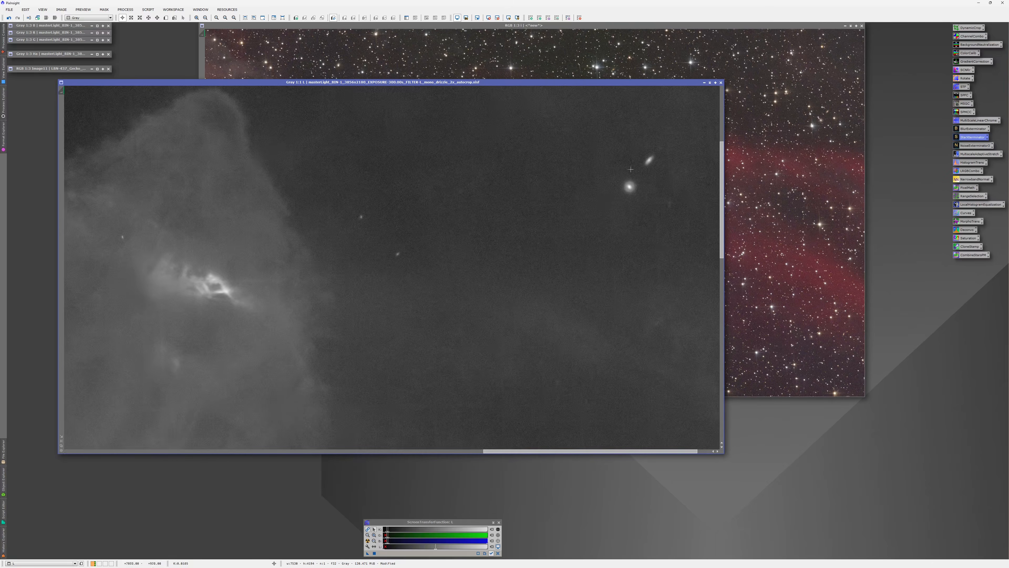
pyautogui.scroll(-2, 554, 262)
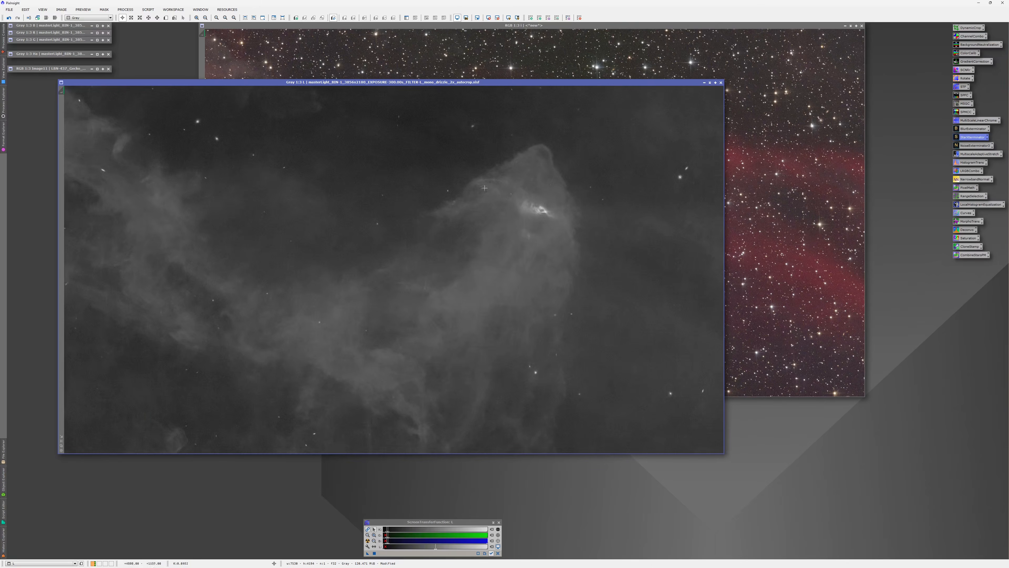
pyautogui.scroll(1, 507, 255)
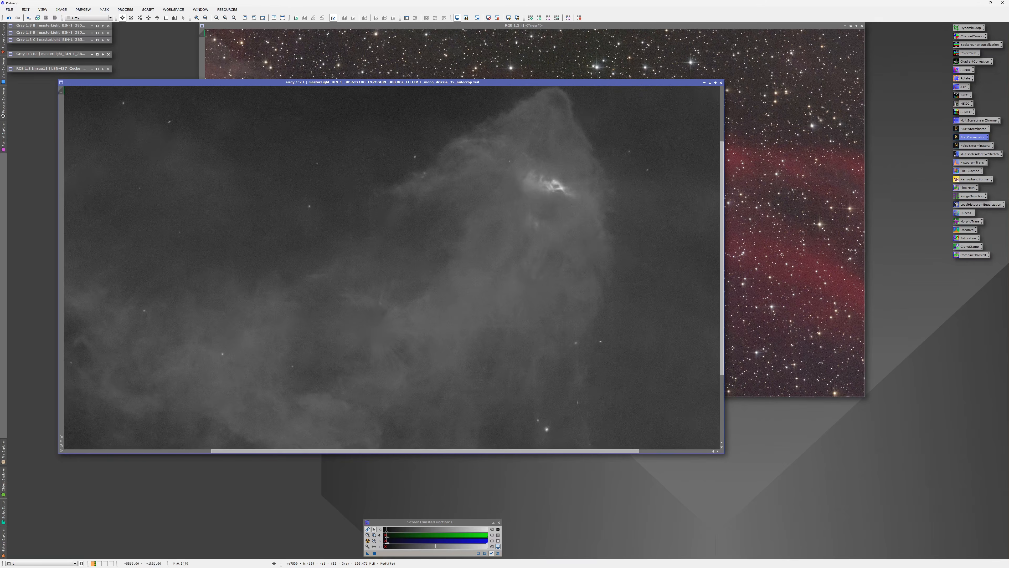
pyautogui.scroll(-1, 516, 255)
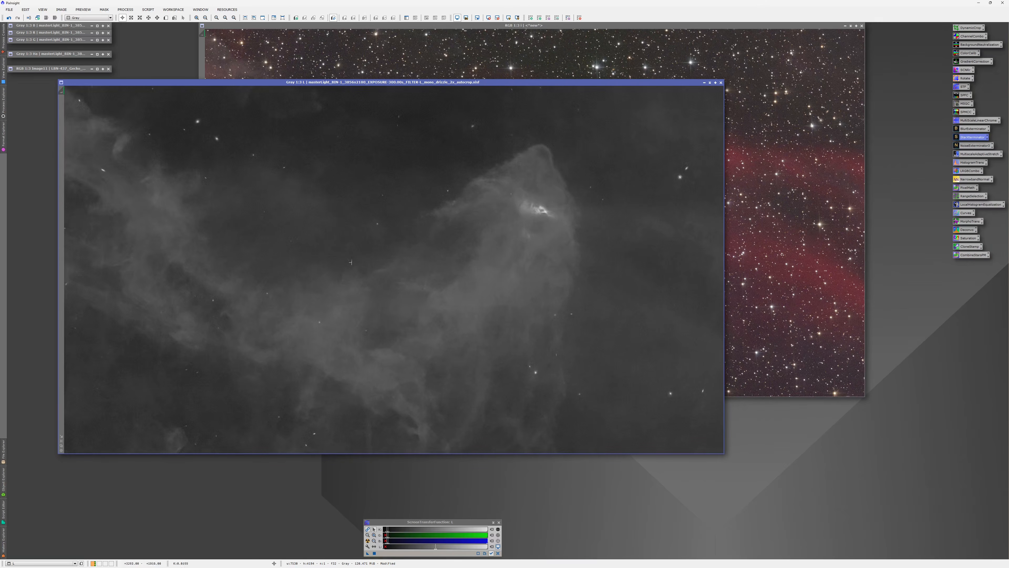
# Step: Move the starless L image aside and extract the stars from the RGB image with StarXTerminator
pyautogui.moveTo(612, 83); pyautogui.dragTo(568, 80)
pyautogui.click(770, 245)
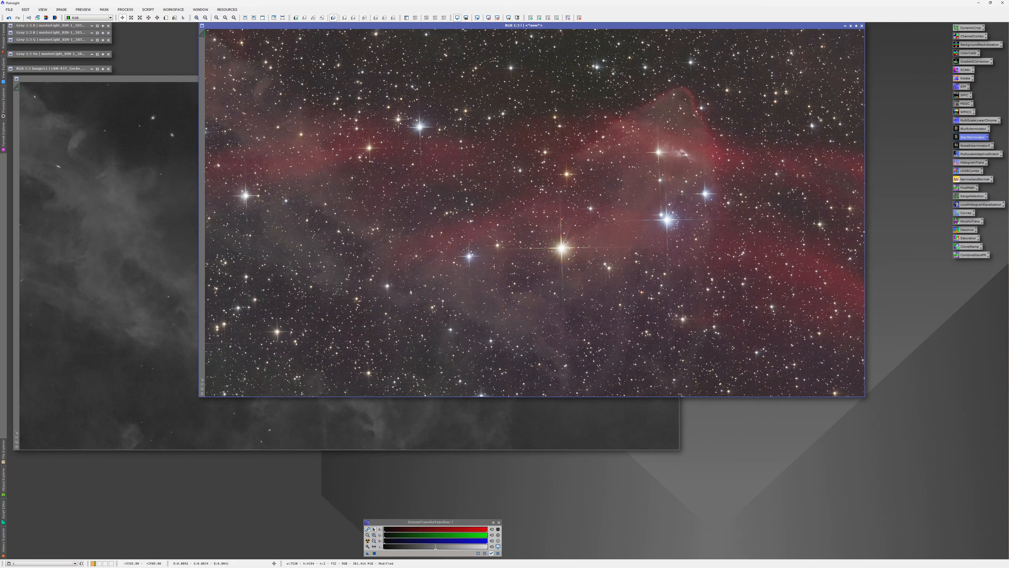
pyautogui.moveTo(973, 140); pyautogui.dragTo(675, 194)
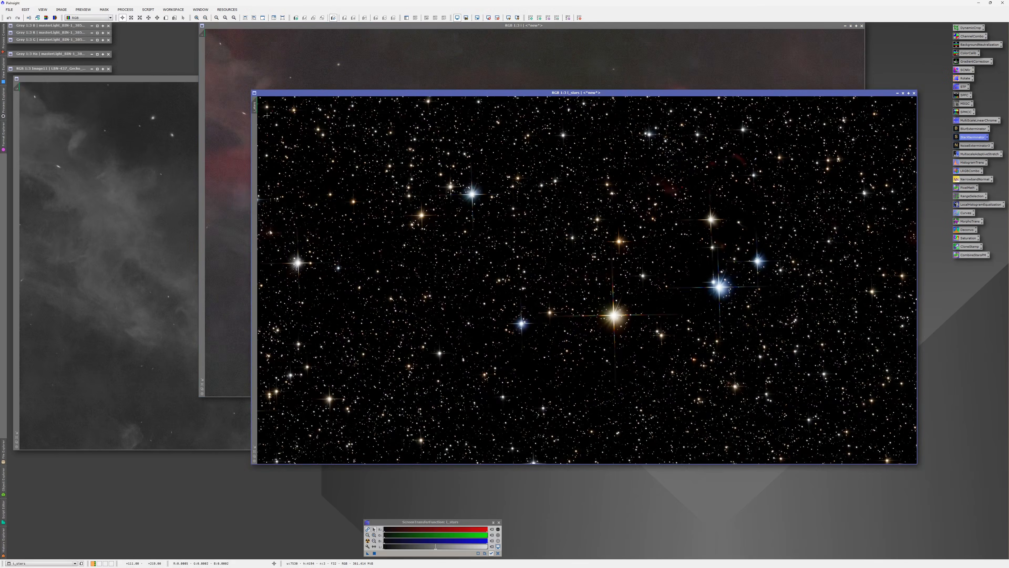
# Step: Rename the RGB star-only image to s, then minimize it and park it out of the way
pyautogui.doubleClick(255, 107)
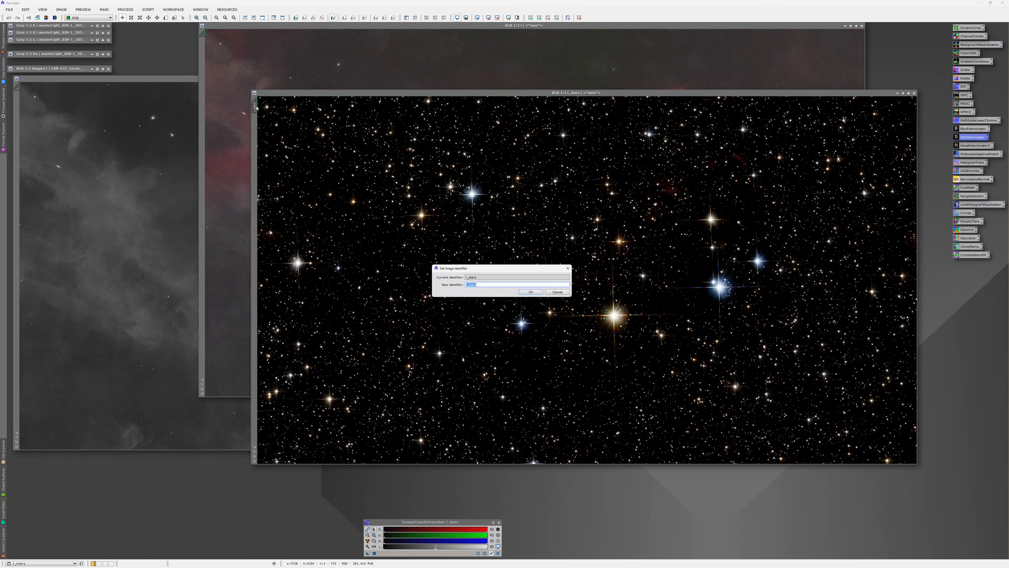
pyautogui.write('s')
pyautogui.press('Return')
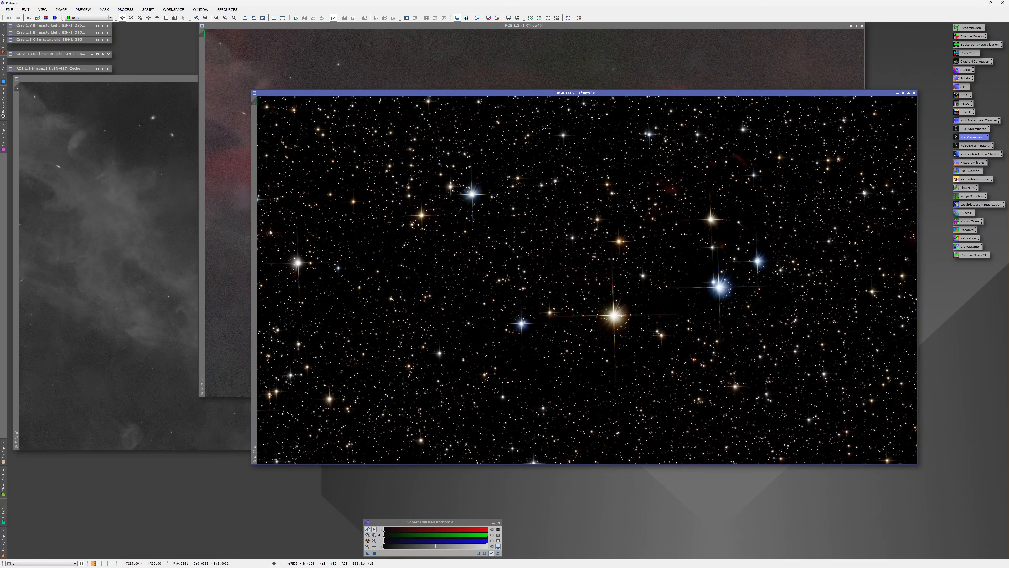
pyautogui.click(898, 92)
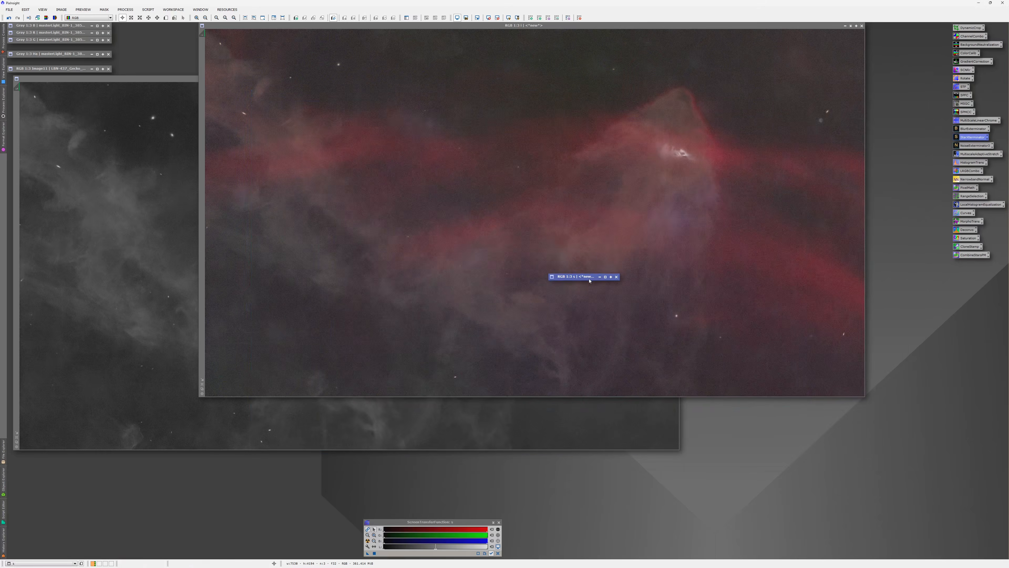
pyautogui.moveTo(589, 280); pyautogui.dragTo(50, 556)
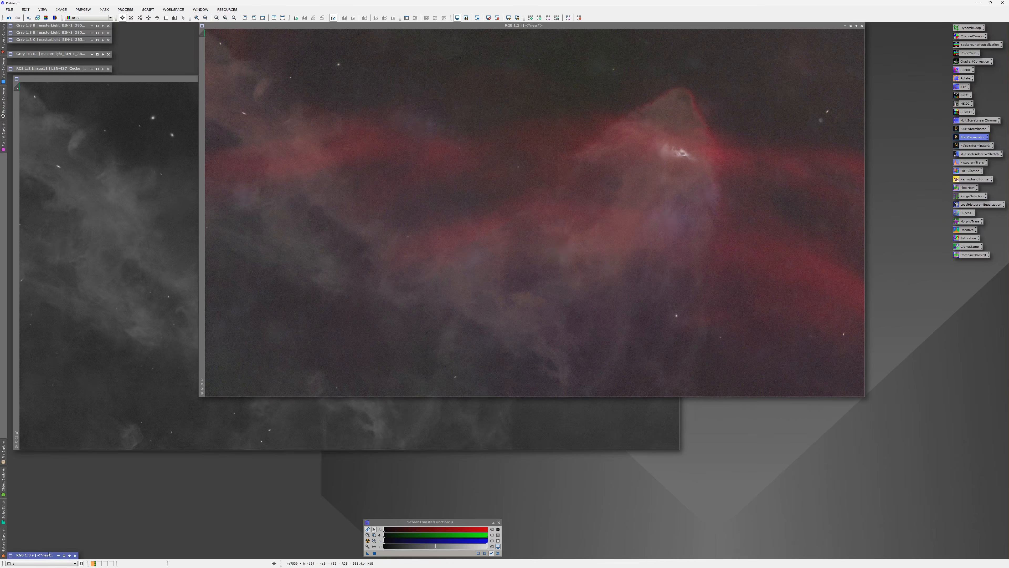
# Step: Denoise the starless RGB image with NoiseXTerminator at Denoise HF 0.85 and Denoise LF 0.80, then close the tool
pyautogui.click(458, 345)
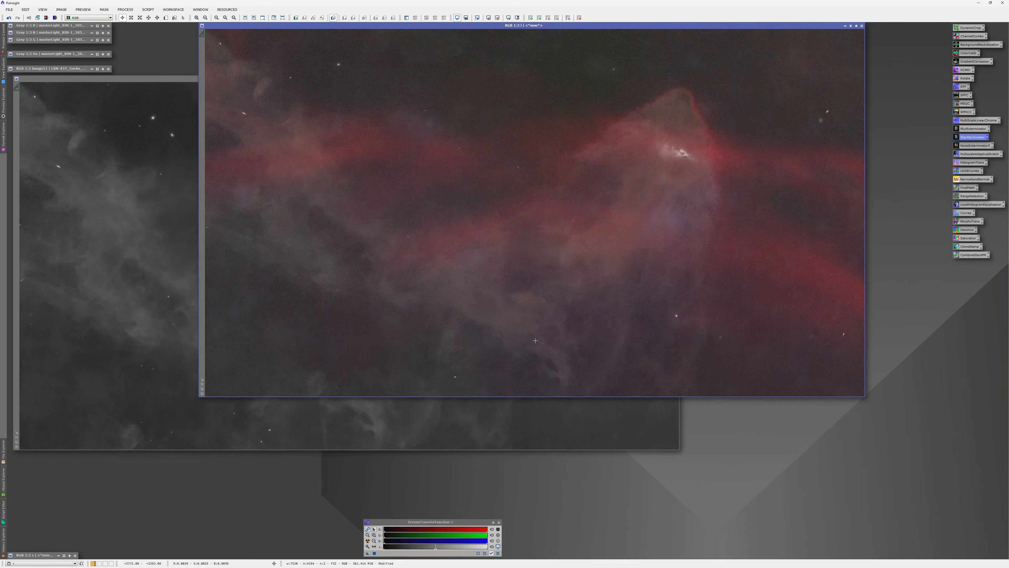
pyautogui.doubleClick(967, 146)
pyautogui.moveTo(796, 500); pyautogui.dragTo(541, 473)
pyautogui.doubleClick(535, 497)
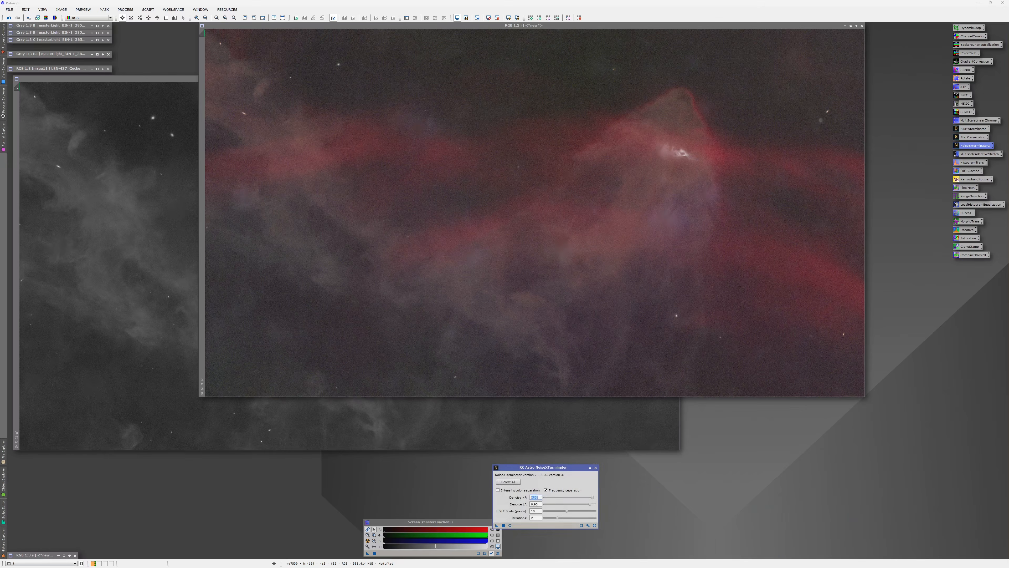
pyautogui.write('.')
pyautogui.press('Tab')
pyautogui.write('.8')
pyautogui.click(536, 511)
pyautogui.moveTo(497, 526); pyautogui.dragTo(545, 339)
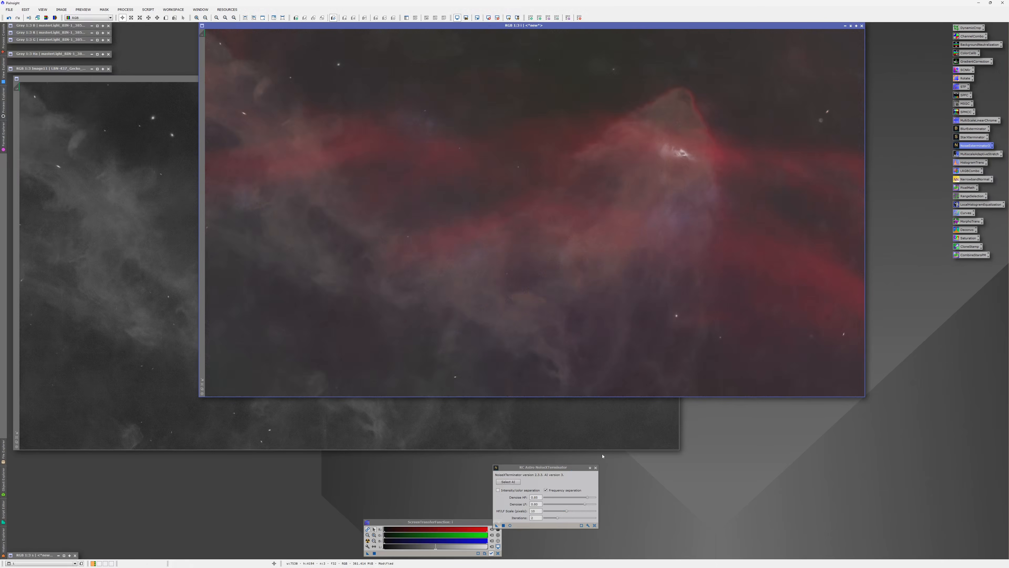
pyautogui.click(595, 467)
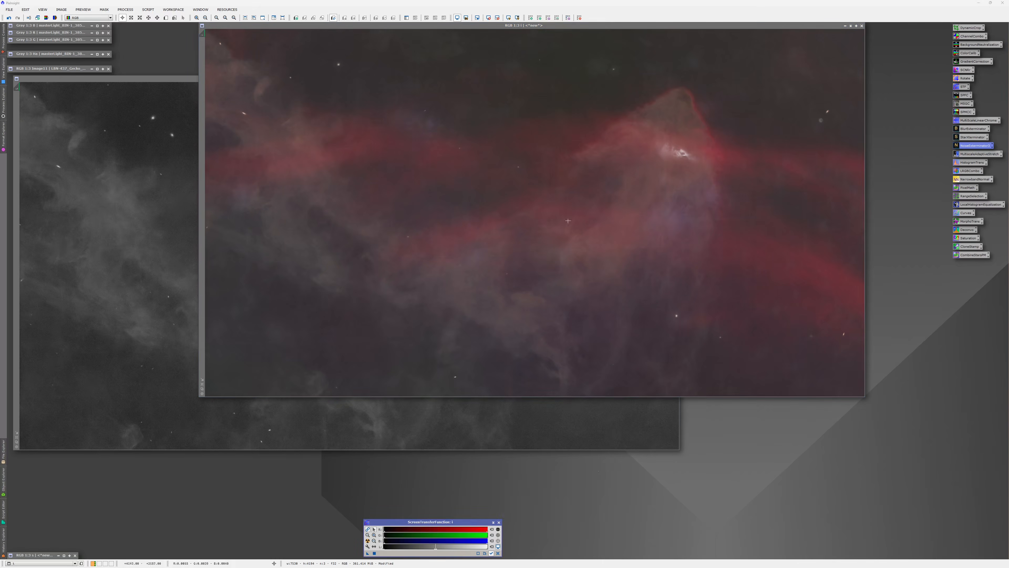
# Step: Compare noise around the nebula's head and dark background in the starless RGB image by undoing and redoing the noise reduction
pyautogui.scroll(2, 664, 92)
pyautogui.moveTo(596, 217); pyautogui.dragTo(671, 284)
pyautogui.moveTo(564, 293); pyautogui.dragTo(408, 194)
pyautogui.moveTo(547, 170); pyautogui.dragTo(367, 209)
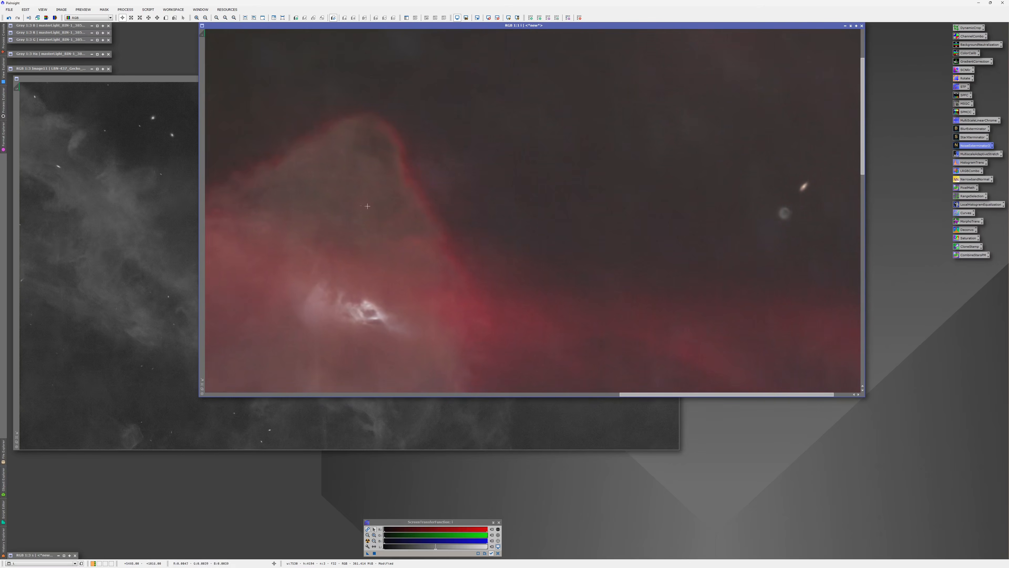
pyautogui.click(9, 18)
pyautogui.click(18, 18)
pyautogui.moveTo(569, 136); pyautogui.dragTo(489, 253)
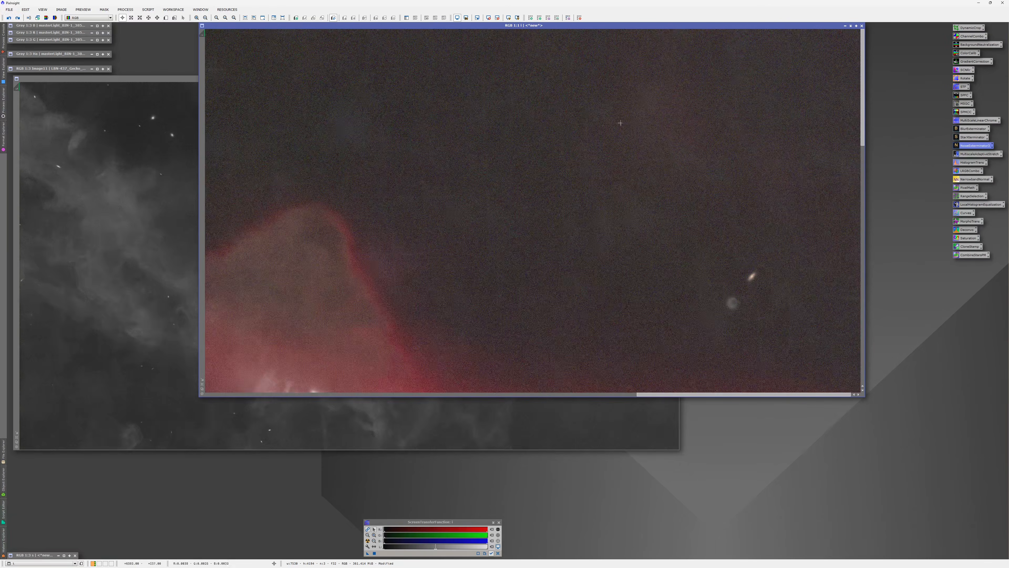
pyautogui.moveTo(410, 215); pyautogui.dragTo(589, 254)
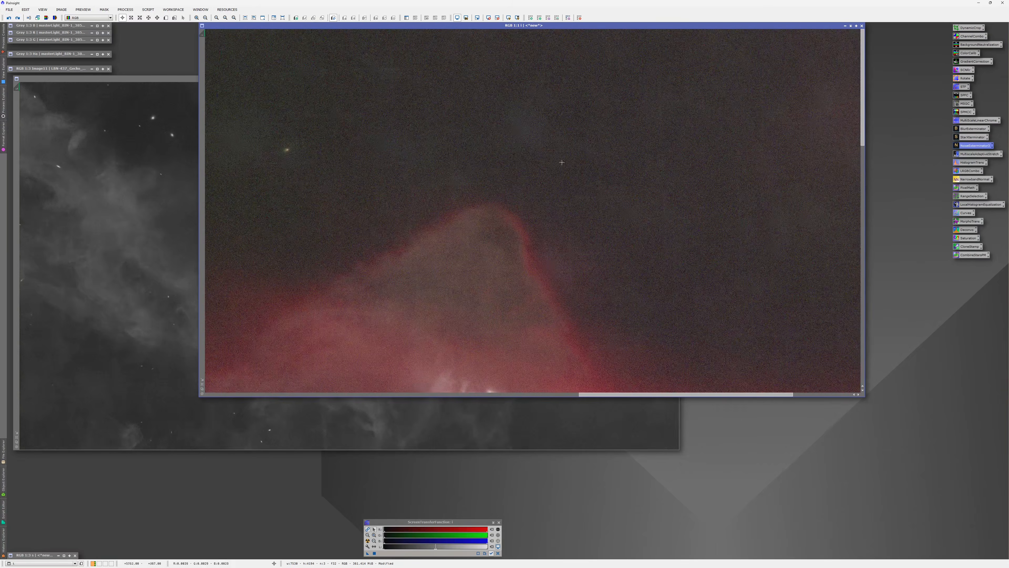
pyautogui.scroll(3, 562, 162)
pyautogui.scroll(2, 550, 103)
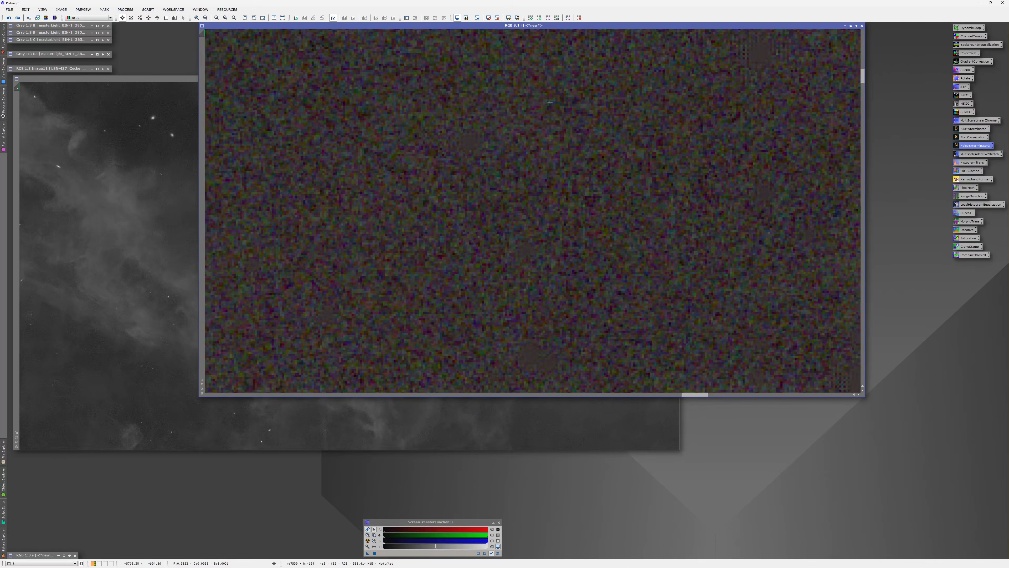
pyautogui.scroll(-3, 416, 276)
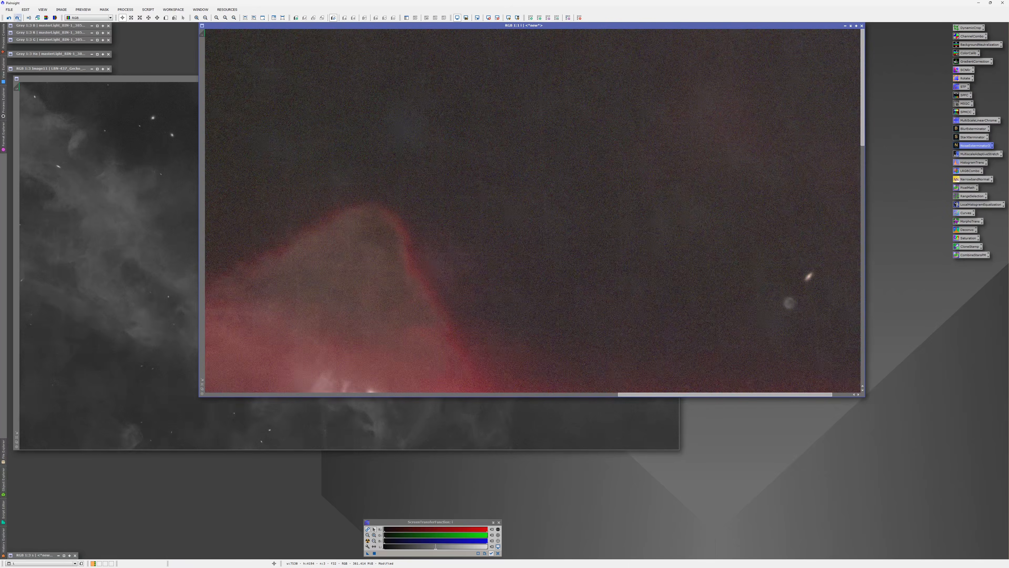
# Step: Inspect the denoised RGB background at high magnification and toggle the noise reduction once more, leaving it applied
pyautogui.scroll(2, 588, 211)
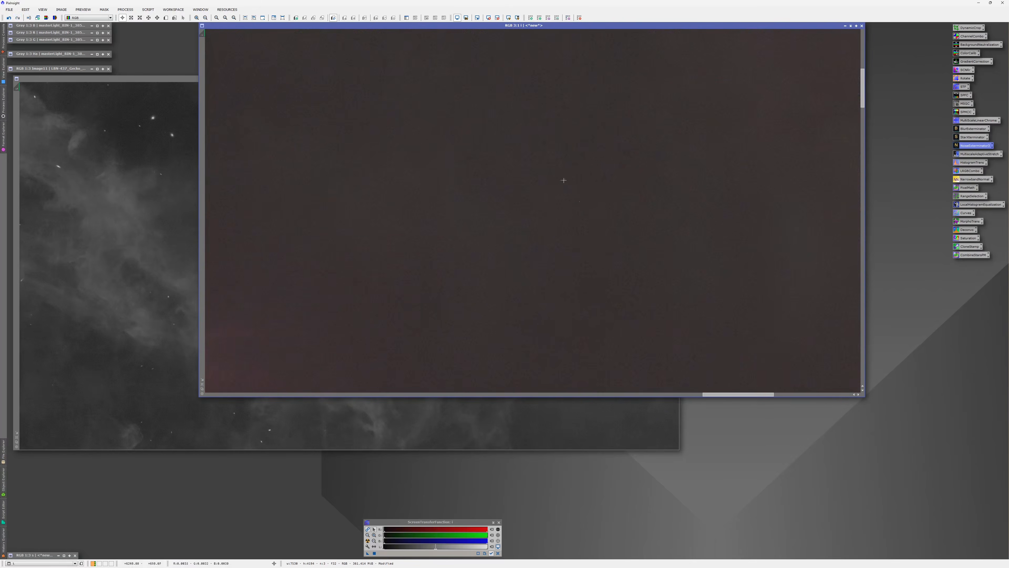
pyautogui.moveTo(517, 209); pyautogui.dragTo(682, 243)
pyautogui.scroll(-2, 682, 244)
pyautogui.moveTo(409, 209); pyautogui.dragTo(597, 213)
pyautogui.scroll(-2, 598, 212)
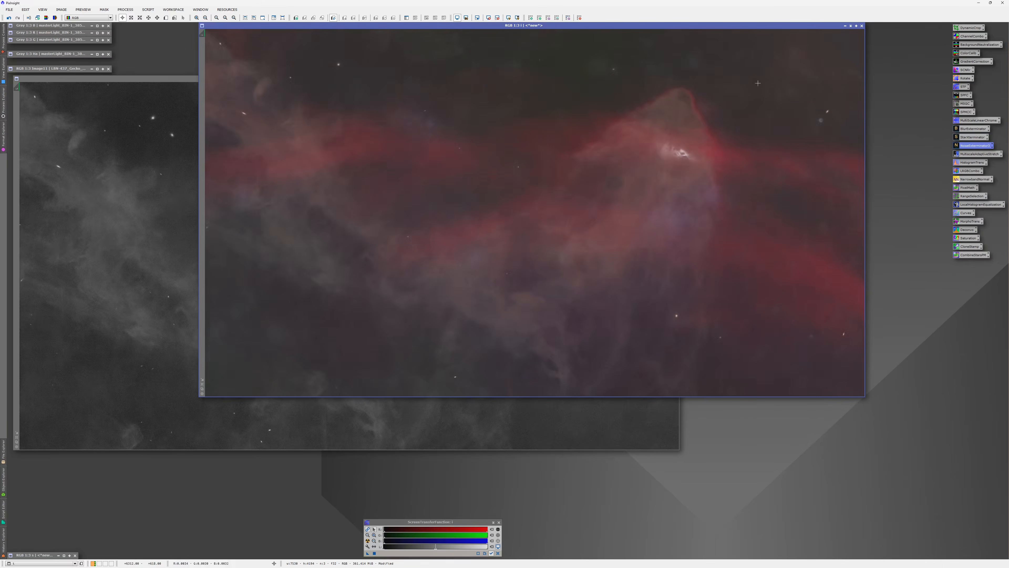
pyautogui.scroll(3, 758, 83)
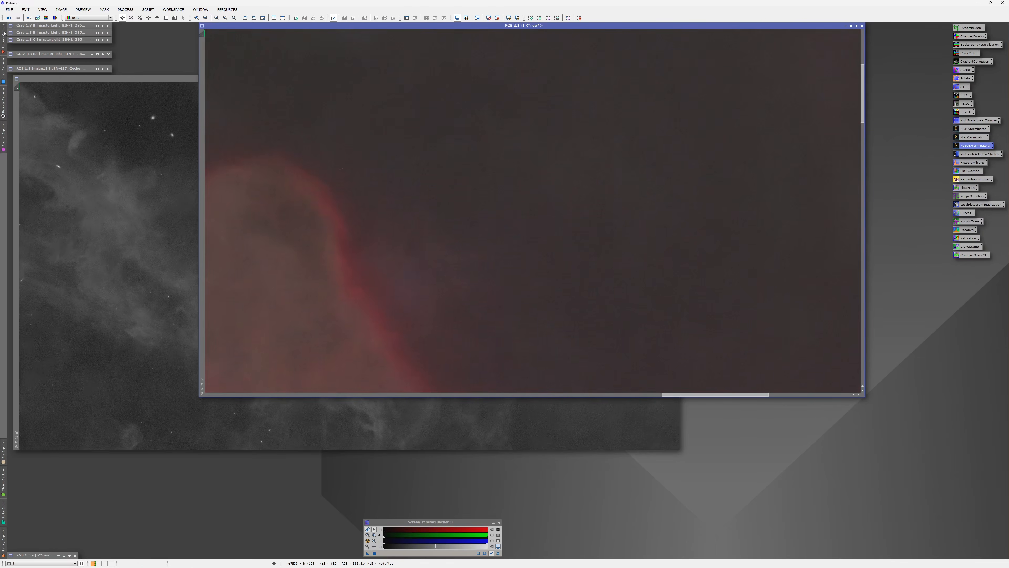
pyautogui.click(9, 18)
pyautogui.click(17, 18)
pyautogui.scroll(-3, 419, 287)
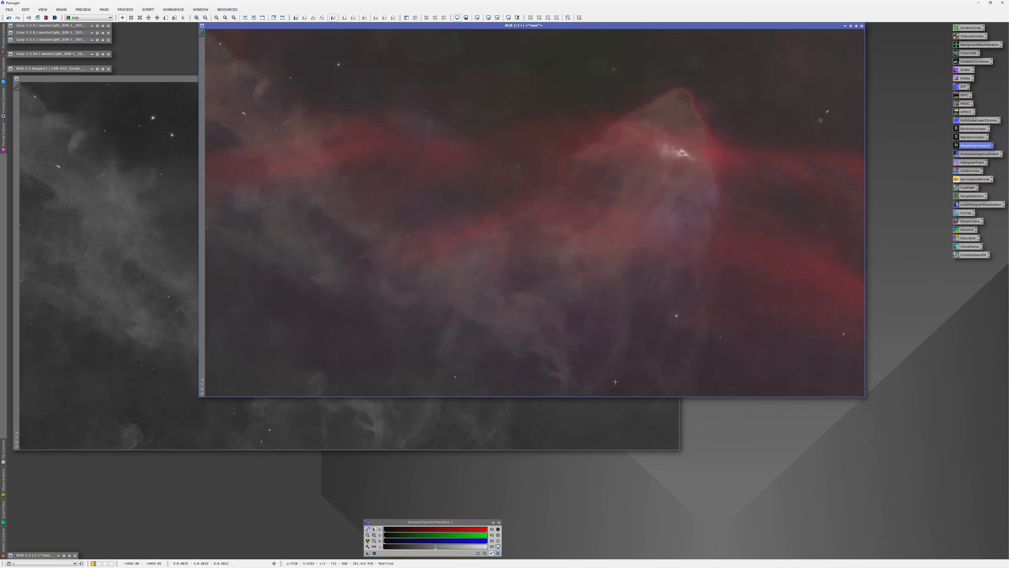
# Step: Denoise the starless L image with NoiseXTerminator using Denoise HF 0.85 and Denoise LF 0.80
pyautogui.click(598, 411)
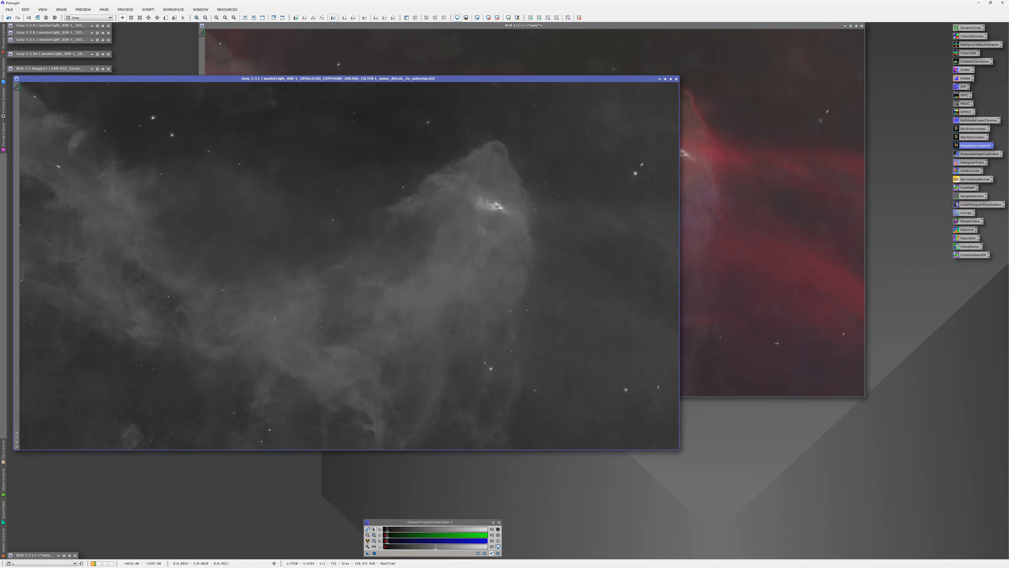
pyautogui.doubleClick(975, 146)
pyautogui.doubleClick(541, 497)
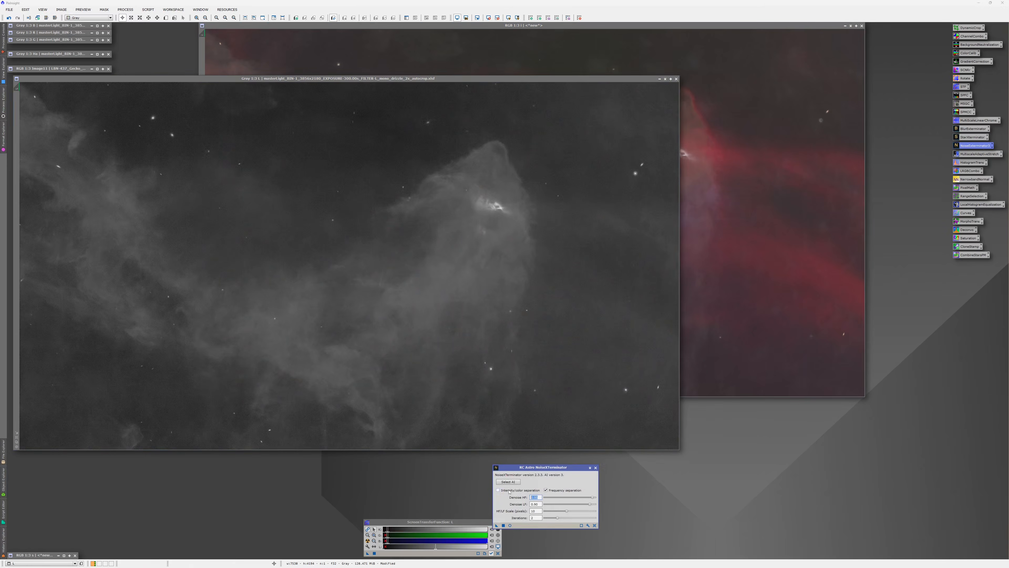
pyautogui.write('.85')
pyautogui.press('Tab')
pyautogui.write('.')
pyautogui.click(497, 526)
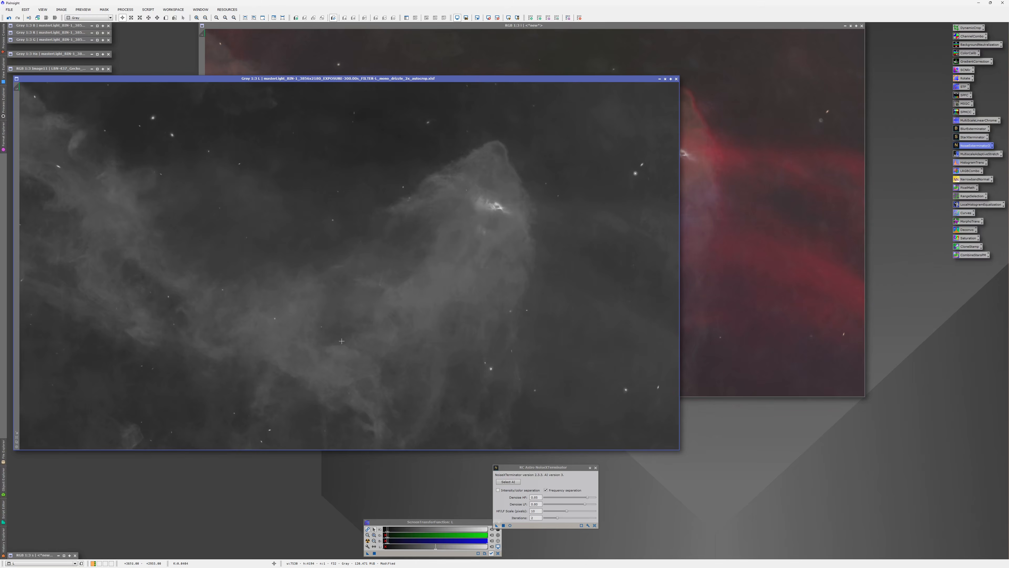
# Step: Close NoiseXTerminator and inspect the denoised starless RGB image around the nebula's head, comparing it with the starless L image
pyautogui.click(715, 206)
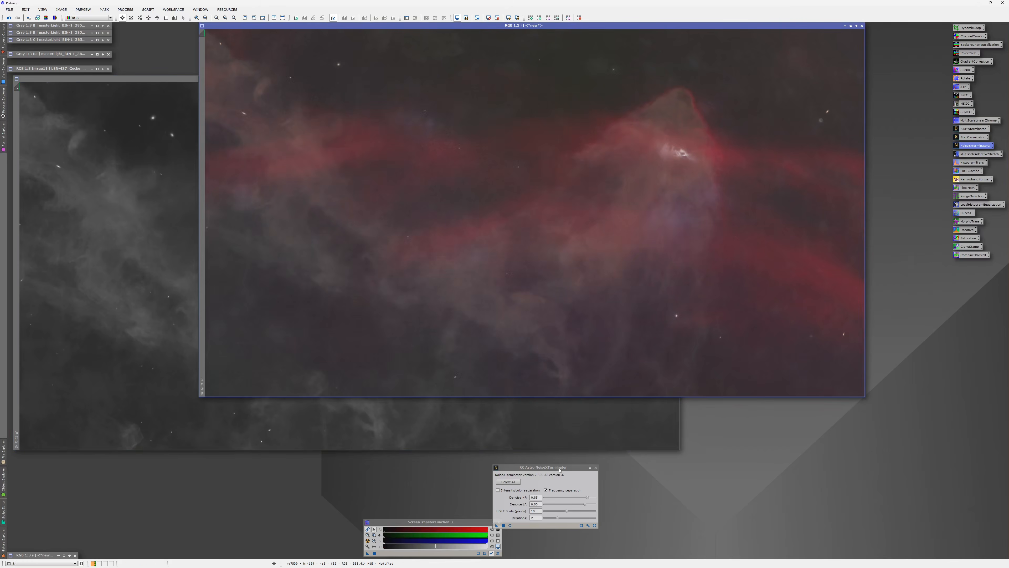
pyautogui.click(595, 467)
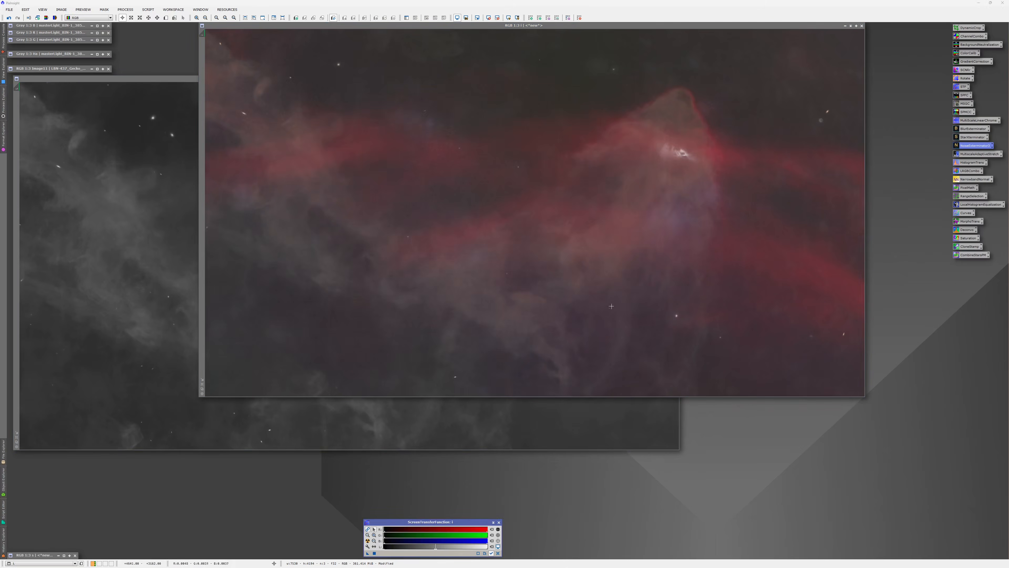
pyautogui.scroll(2, 710, 173)
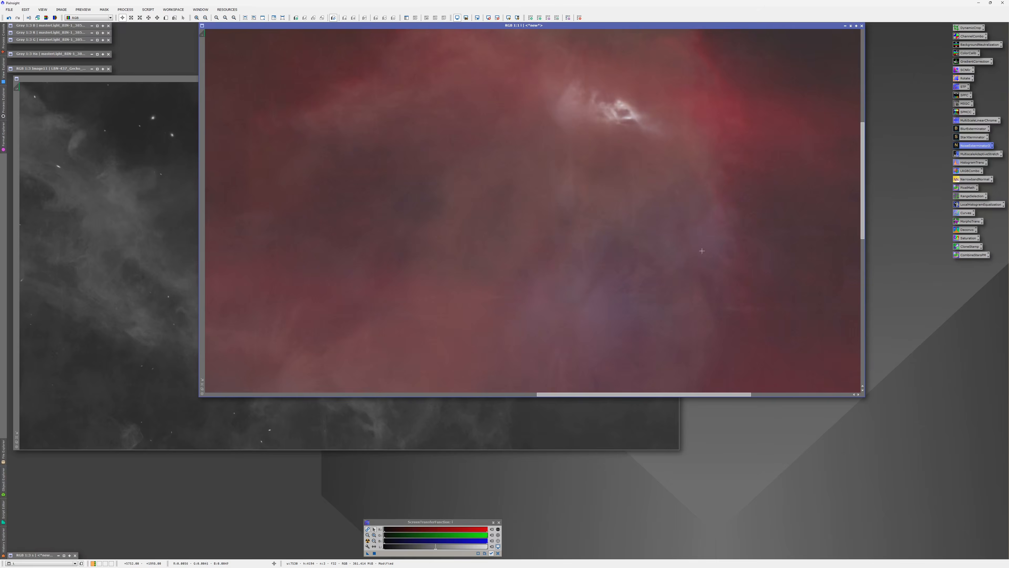
pyautogui.scroll(-2, 702, 250)
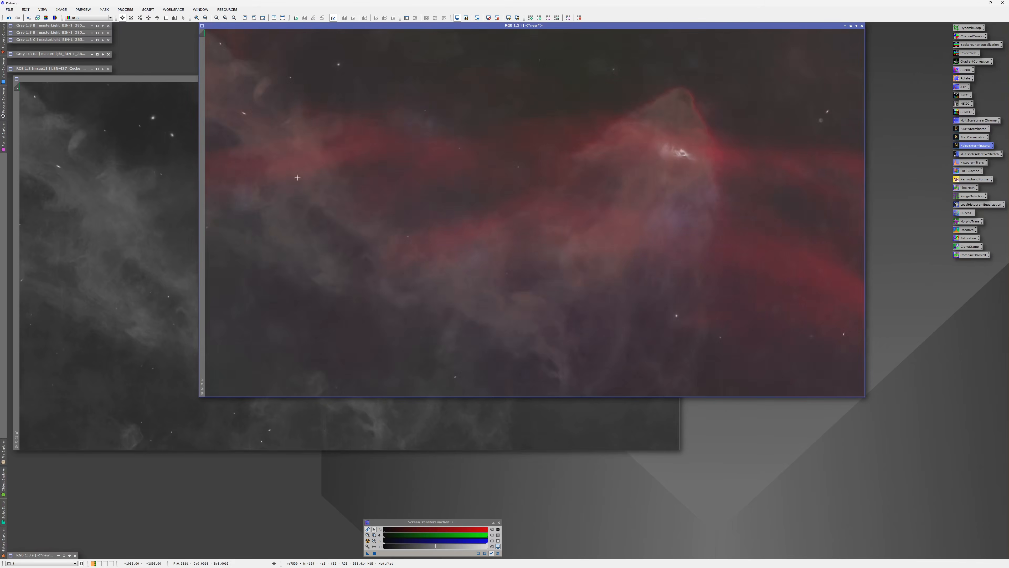
pyautogui.click(318, 415)
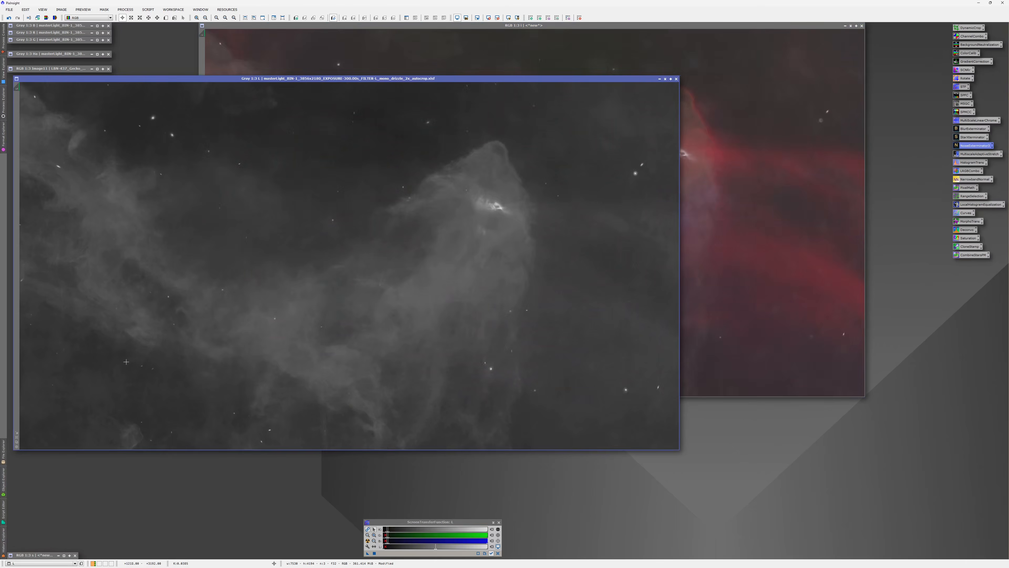
pyautogui.click(782, 256)
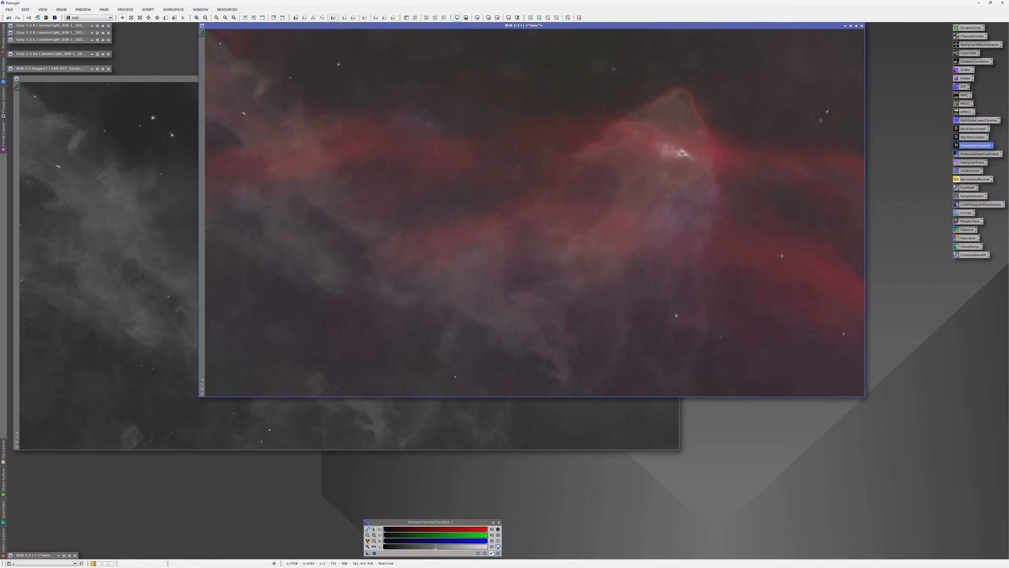
# Step: Apply the starless RGB image's screen stretch permanently with HistogramTransformation and clear its screen stretch
pyautogui.doubleClick(971, 162)
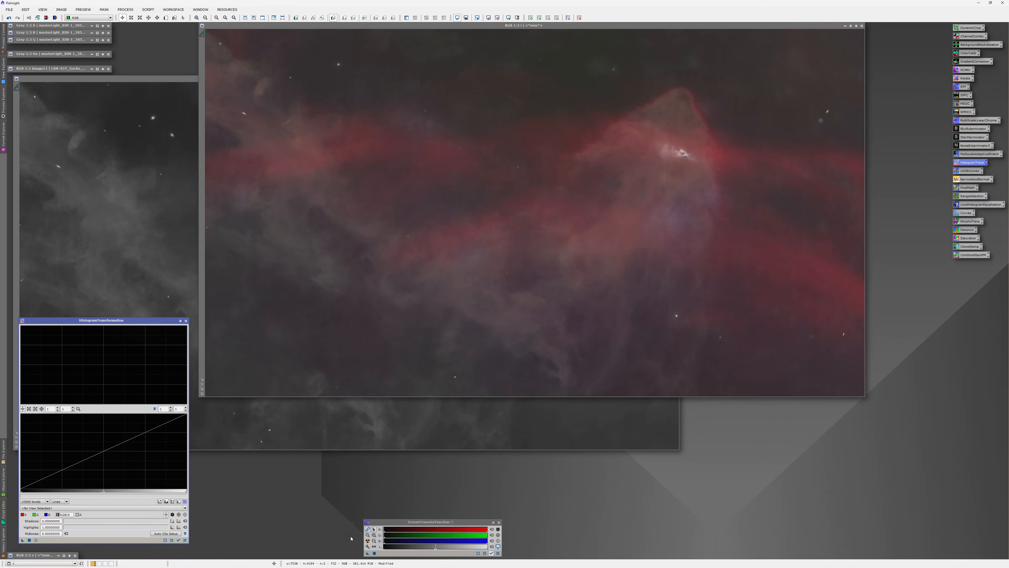
pyautogui.moveTo(367, 555); pyautogui.dragTo(541, 350)
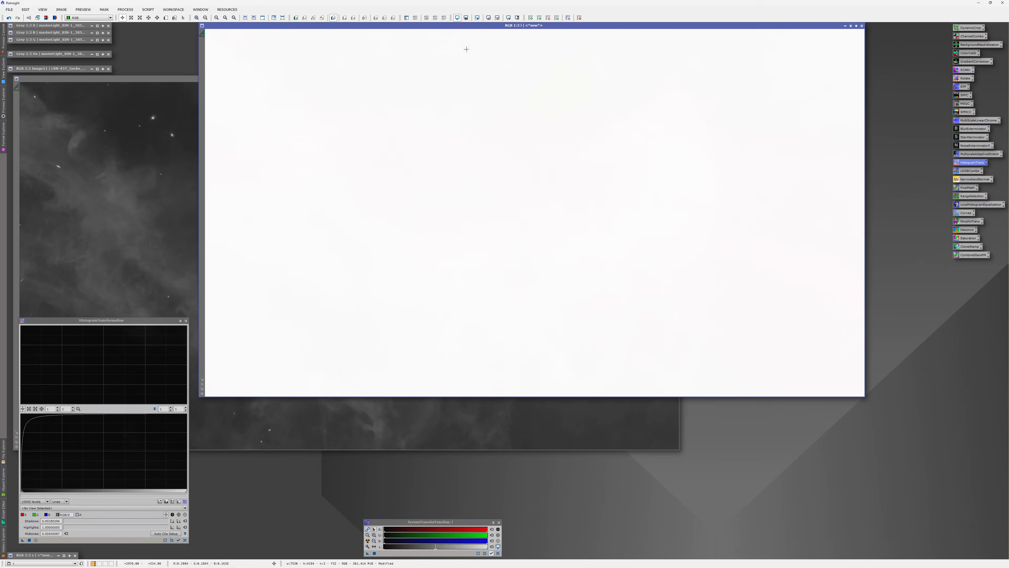
pyautogui.click(488, 18)
pyautogui.moveTo(524, 25); pyautogui.dragTo(596, 25)
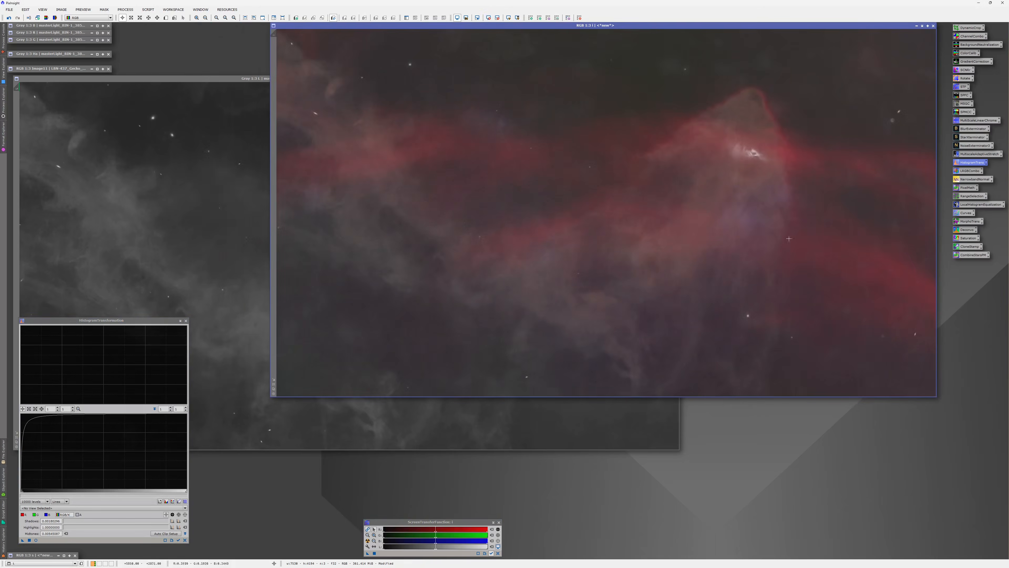
# Step: Stretch the starless L image permanently from its screen stretch, clear that screen stretch, and close HistogramTransformation and ScreenTransferFunction
pyautogui.click(588, 433)
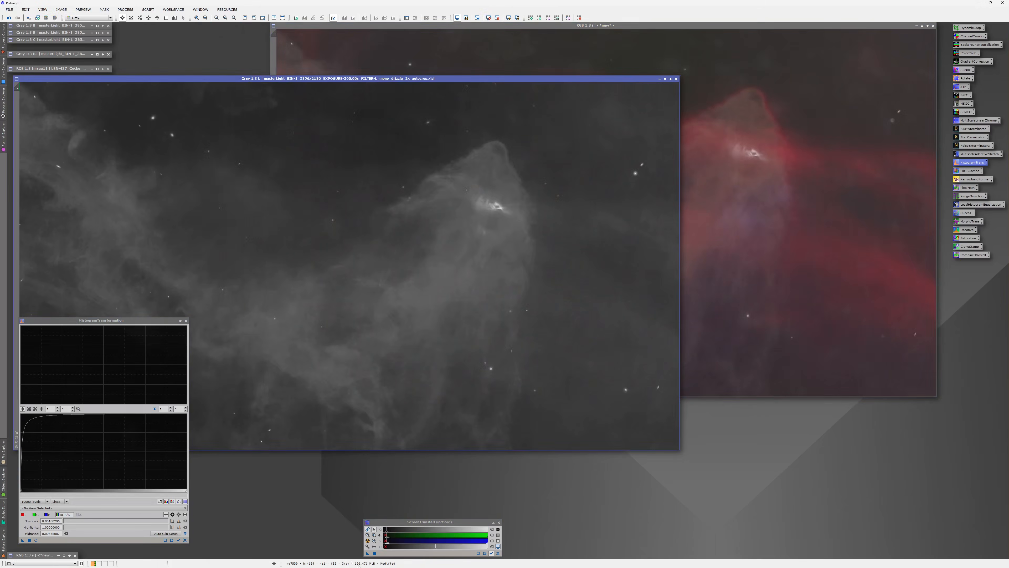
pyautogui.moveTo(367, 554); pyautogui.dragTo(423, 281)
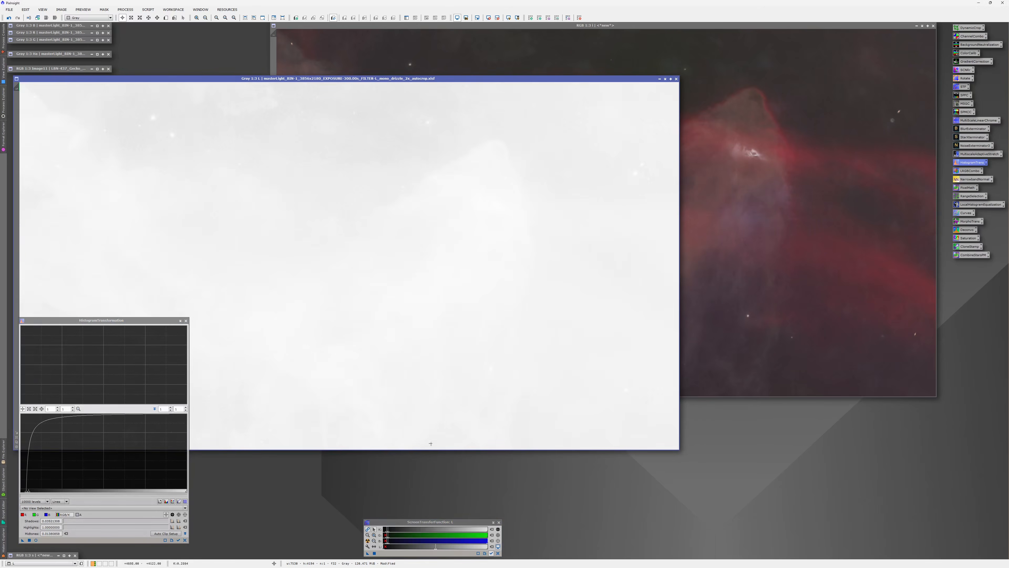
pyautogui.hotkey('ctrl', 'F12')
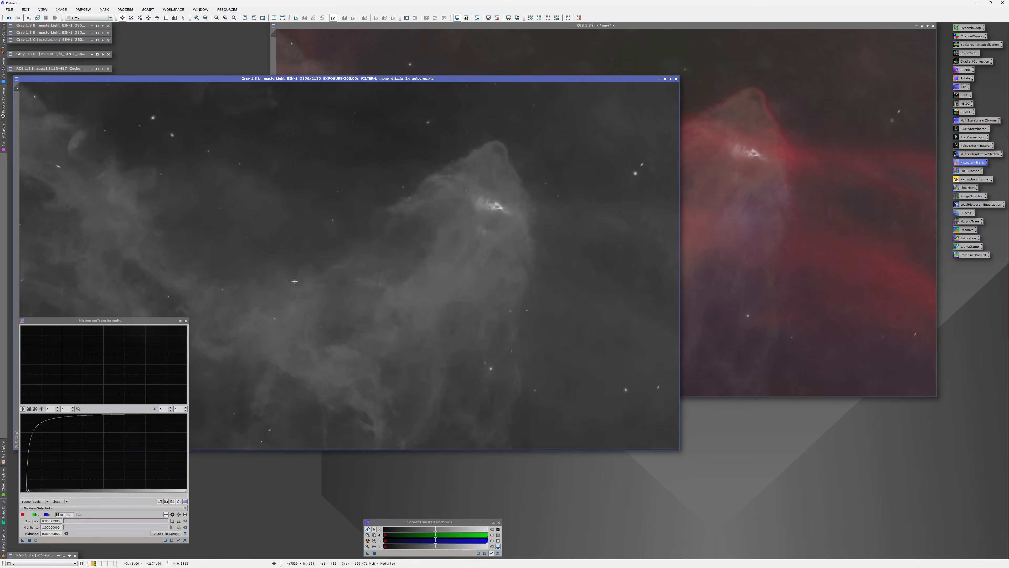
pyautogui.click(185, 320)
pyautogui.click(715, 279)
pyautogui.click(397, 428)
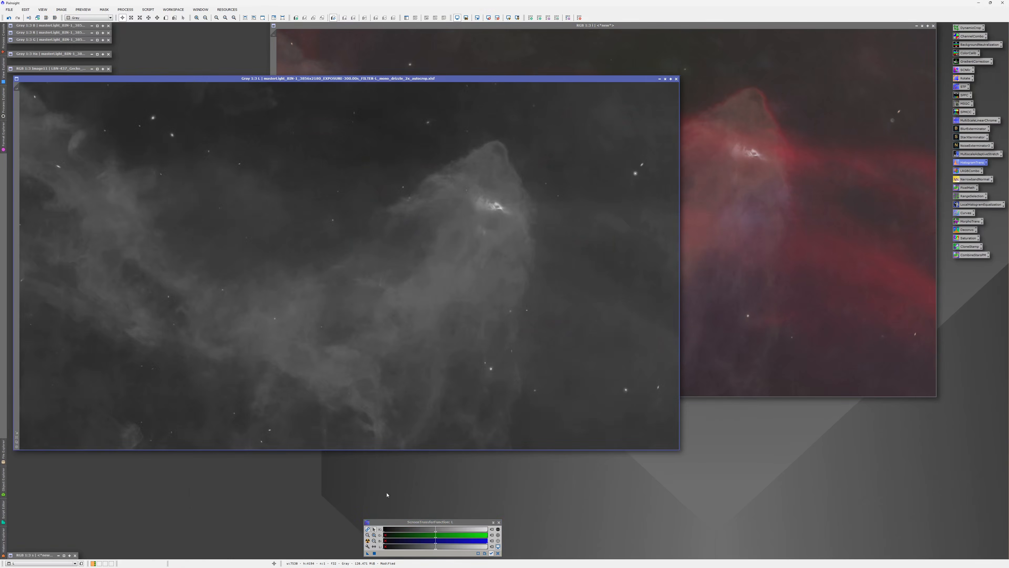
pyautogui.click(498, 522)
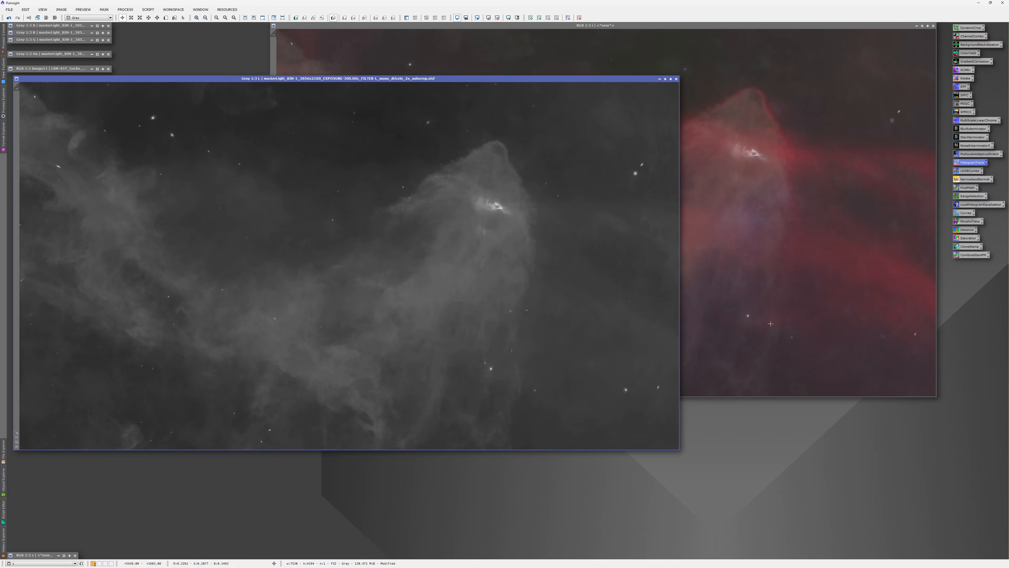
# Step: Compare the stretched starless RGB and L images, leaving the RGB image in front and repositioned
pyautogui.click(708, 337)
pyautogui.click(254, 278)
pyautogui.click(719, 225)
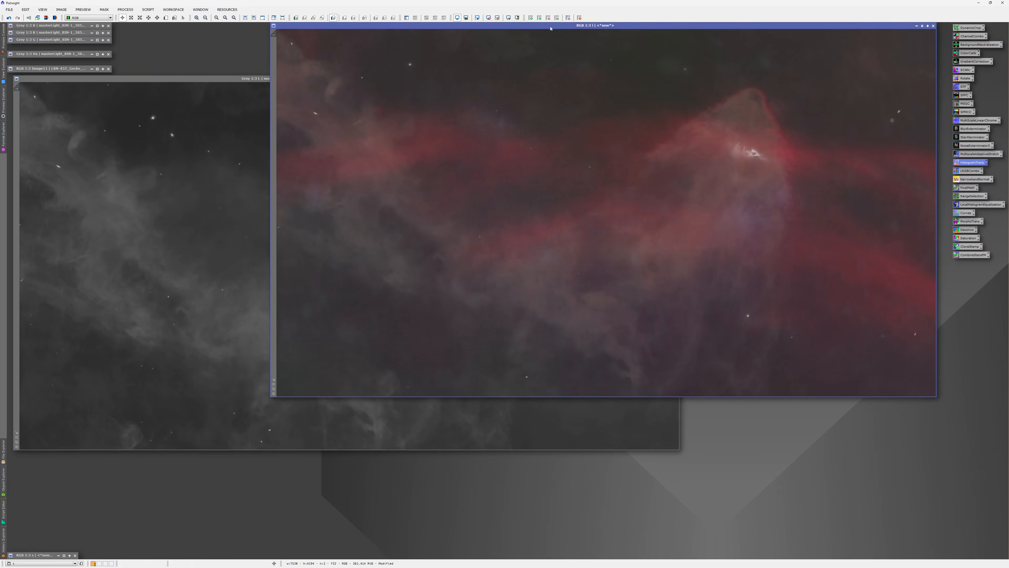
pyautogui.moveTo(551, 25); pyautogui.dragTo(512, 26)
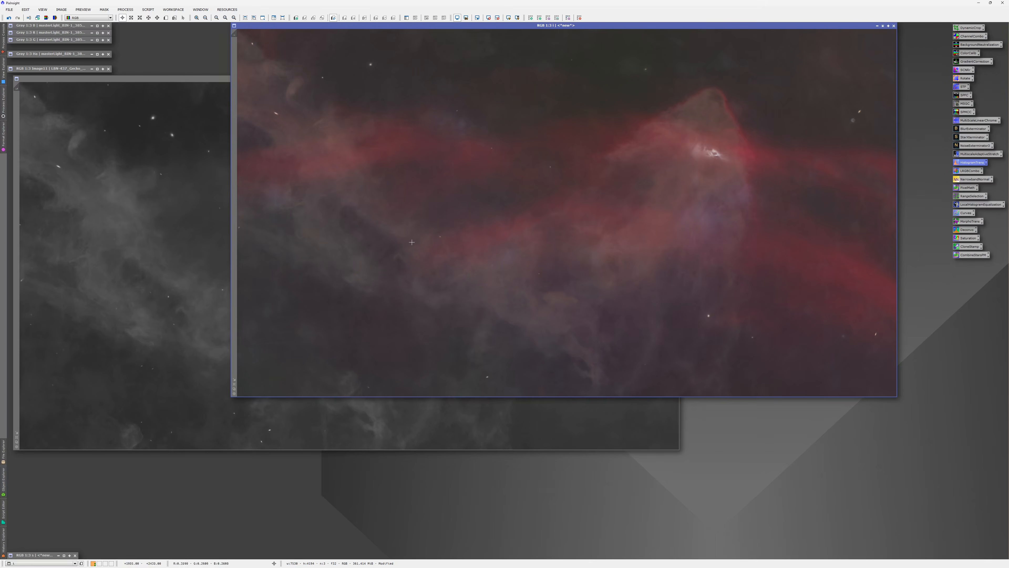
# Step: Open the ImageBlend script and resize and reposition its window over the images
pyautogui.click(147, 10)
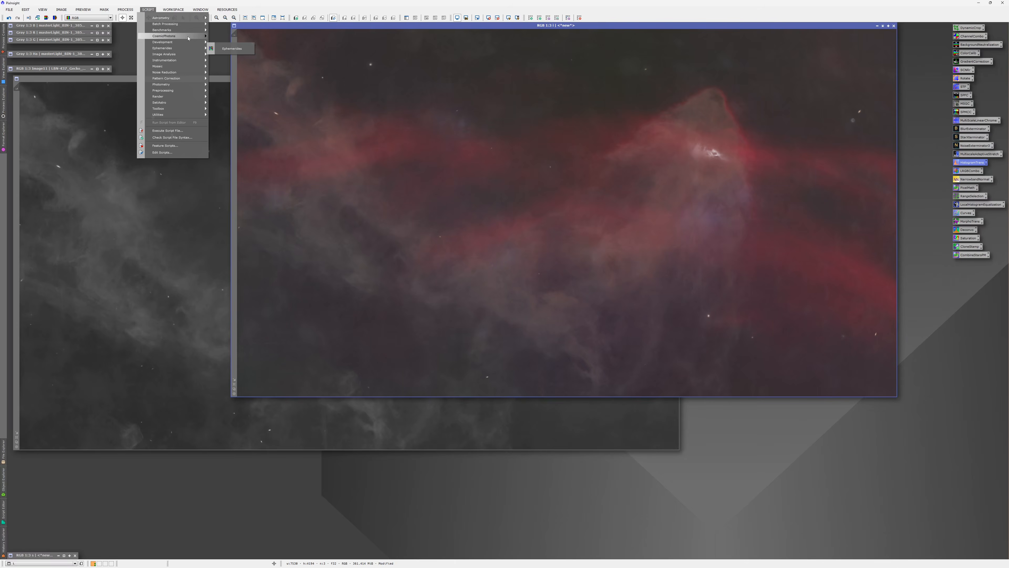
pyautogui.moveTo(188, 38)
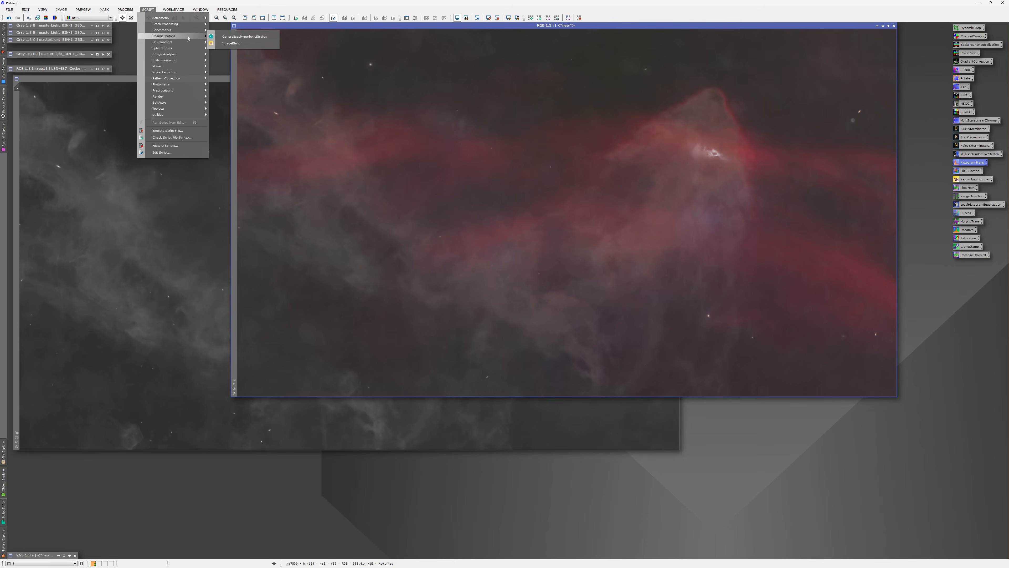
pyautogui.click(228, 47)
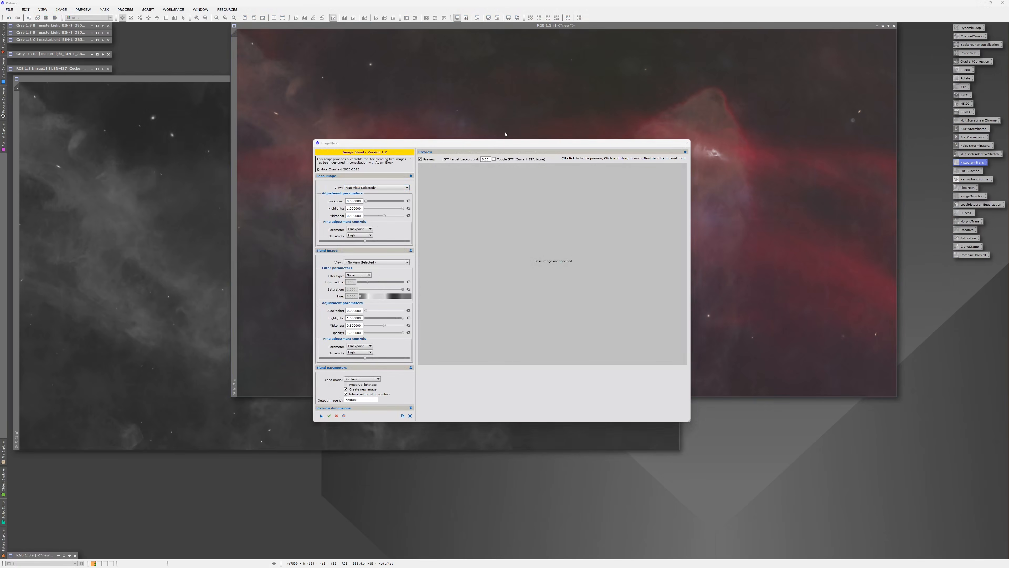
pyautogui.moveTo(508, 148); pyautogui.dragTo(314, 40)
pyautogui.moveTo(492, 313); pyautogui.dragTo(921, 517)
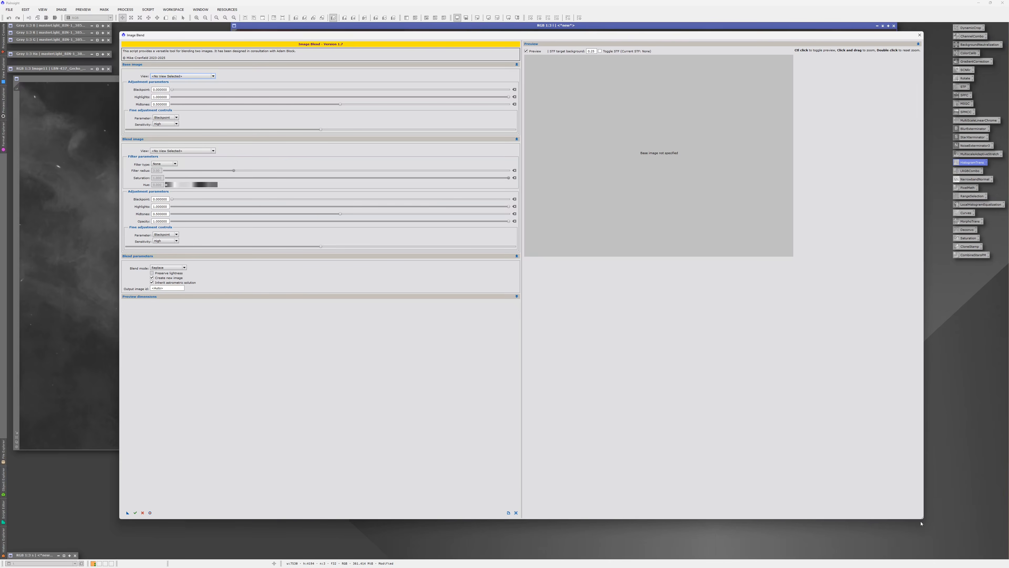
pyautogui.moveTo(921, 518); pyautogui.dragTo(593, 392)
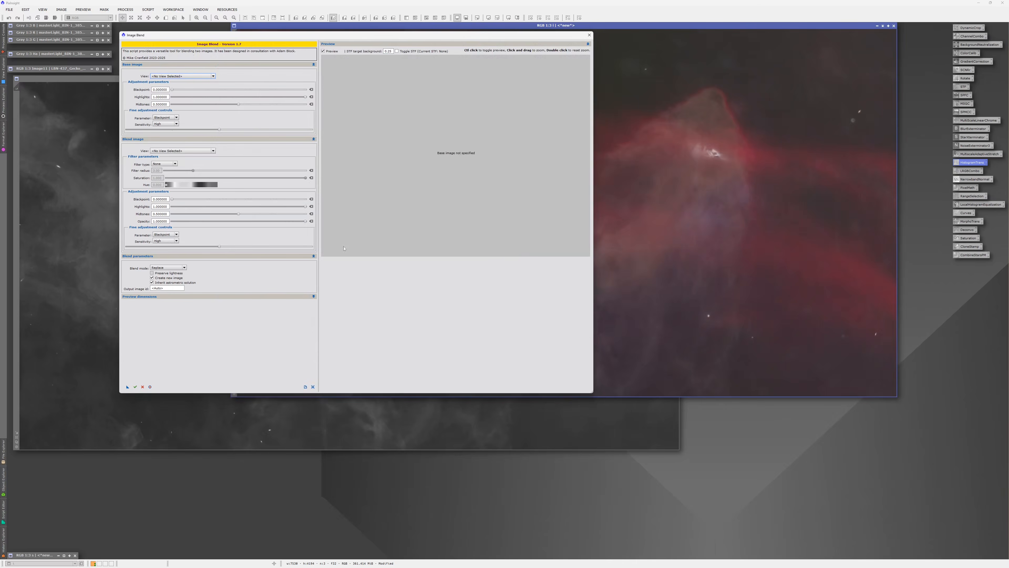
pyautogui.moveTo(326, 35); pyautogui.dragTo(450, 108)
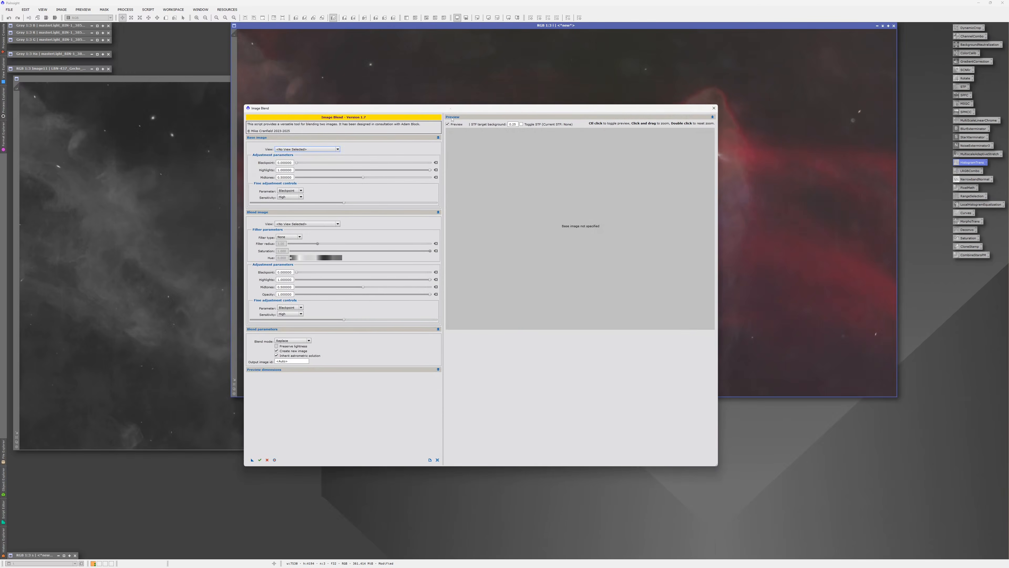
# Step: Set the starless RGB image as the base image and L as the blend image, using the Colour blend mode
pyautogui.click(285, 149)
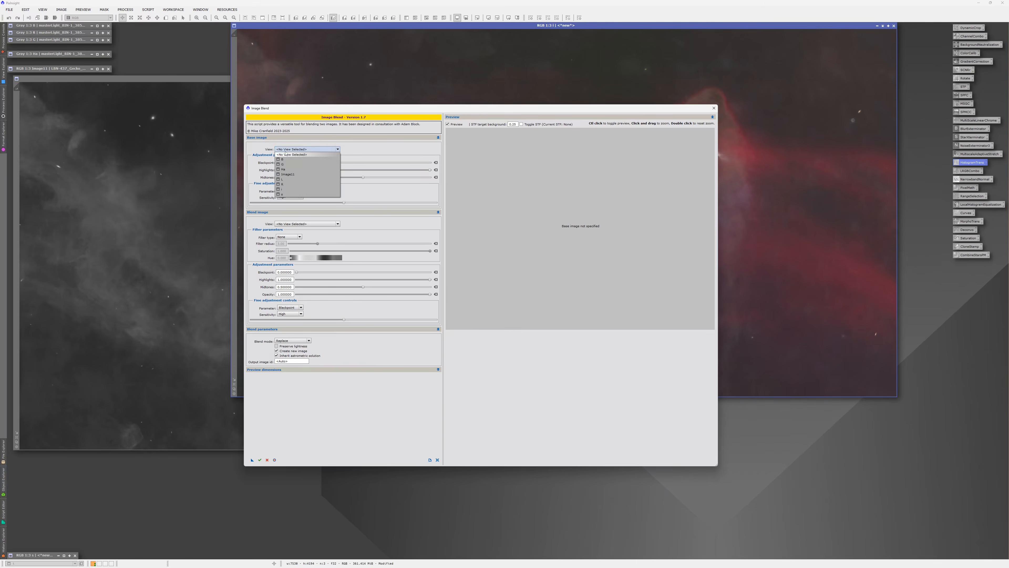
pyautogui.click(294, 189)
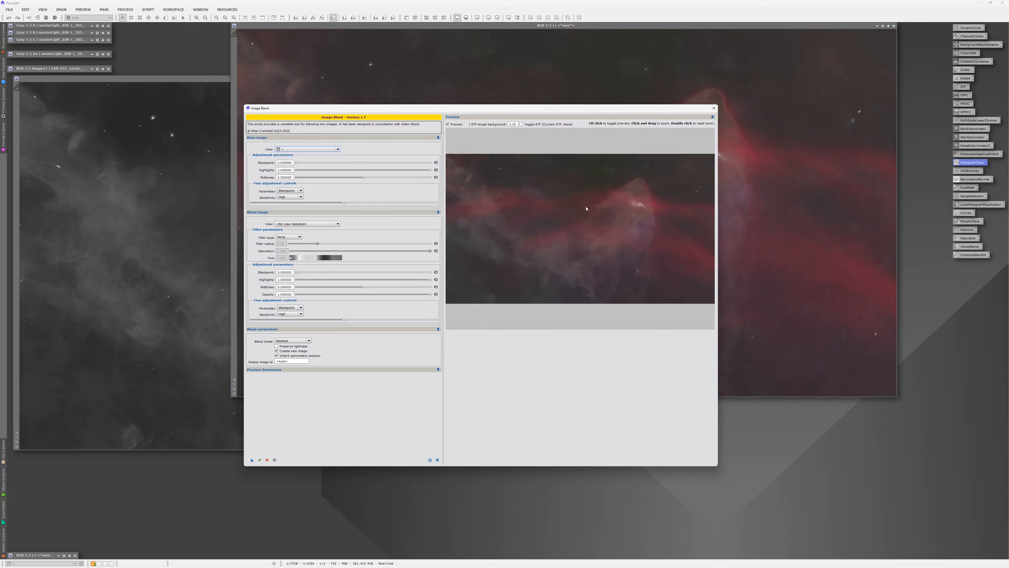
pyautogui.click(301, 225)
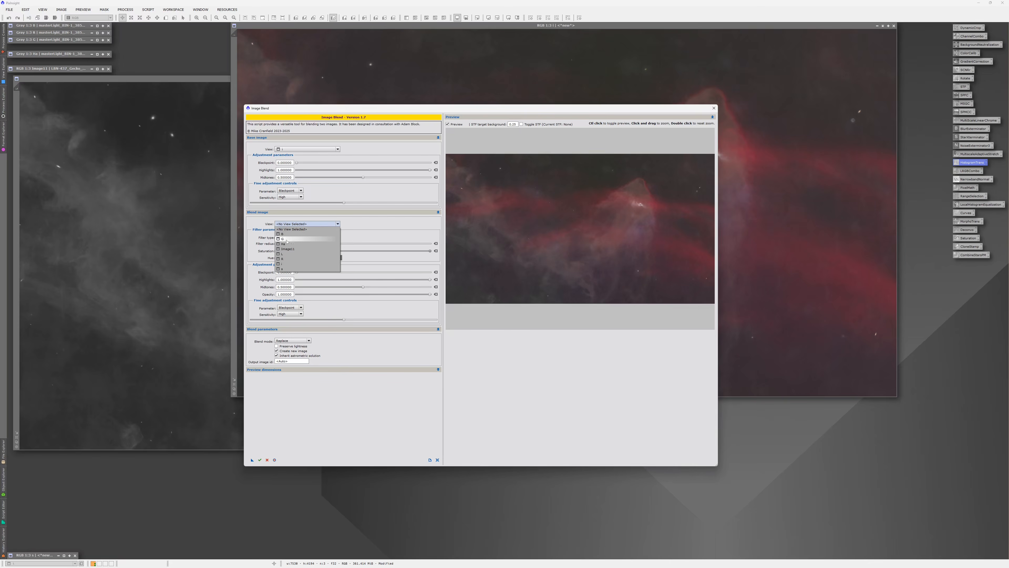
pyautogui.click(286, 255)
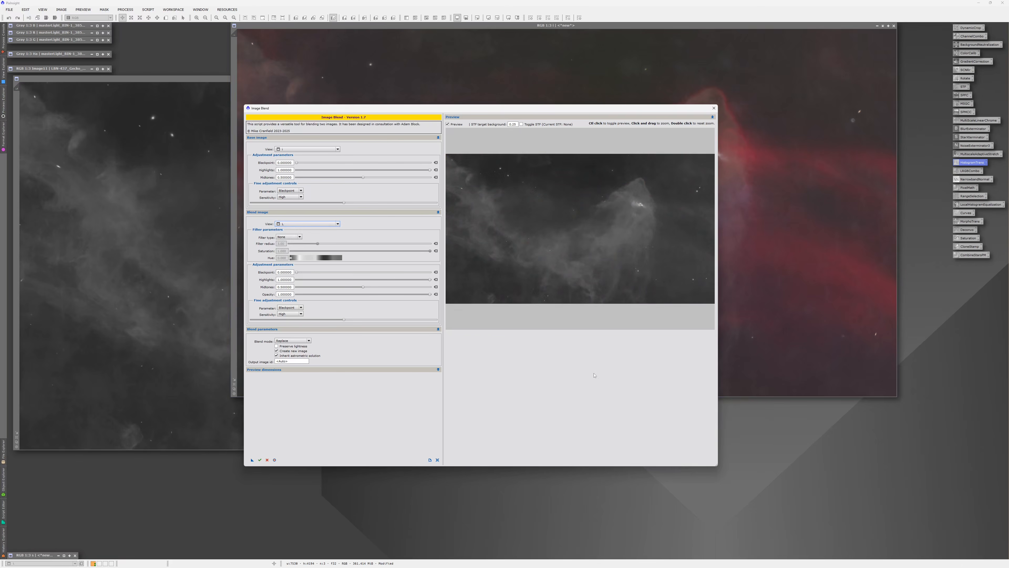
pyautogui.click(295, 341)
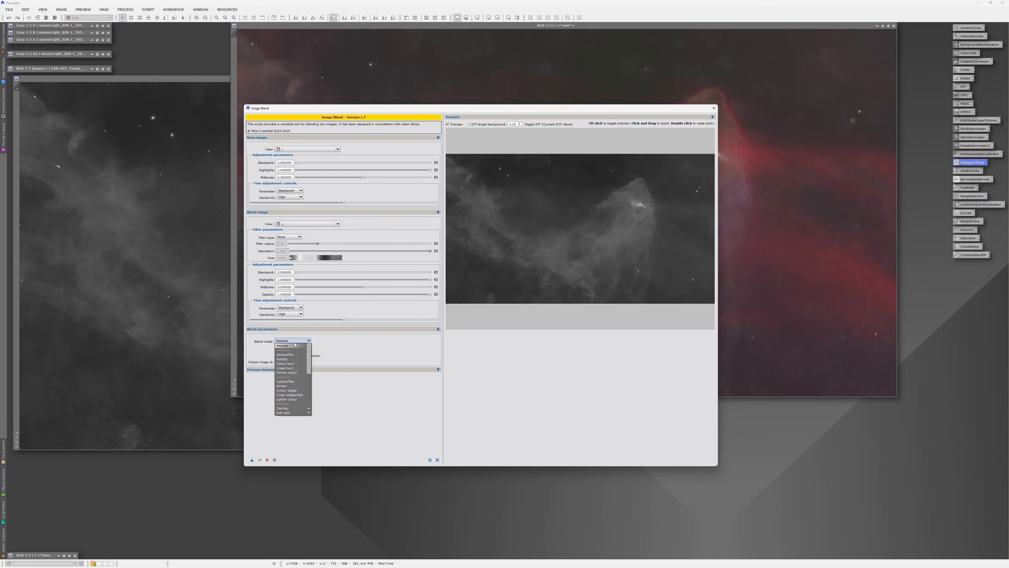
pyautogui.moveTo(308, 368); pyautogui.dragTo(307, 405)
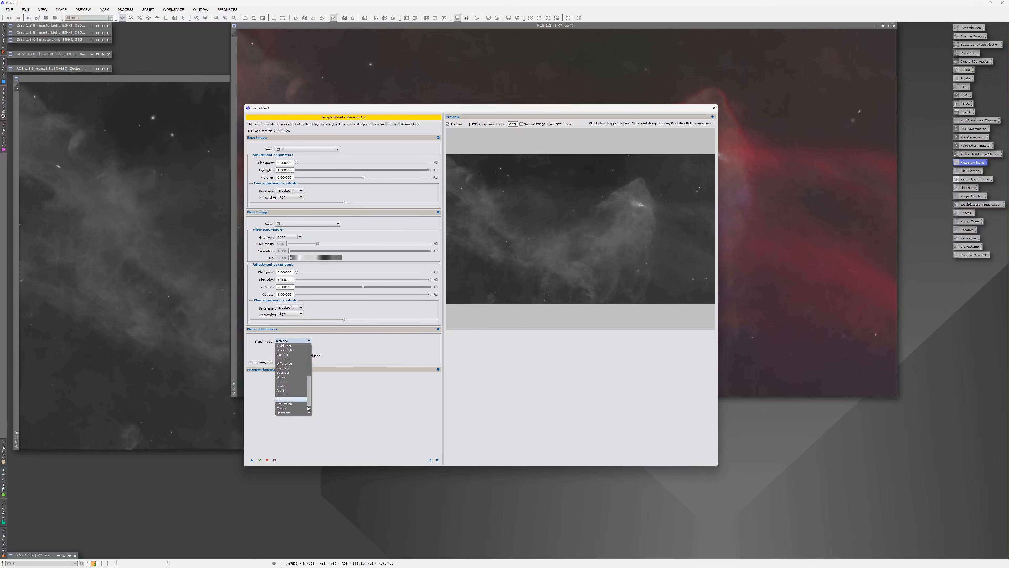
pyautogui.click(281, 408)
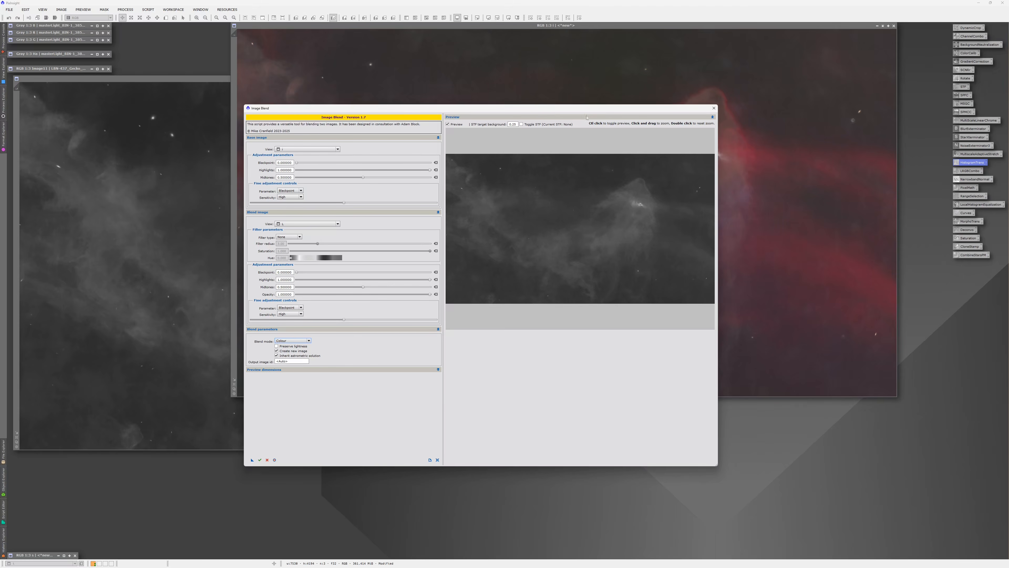
# Step: Enlarge the Image Blend preview to the 1200x900 size, then switch the preview size to Custom
pyautogui.moveTo(585, 113); pyautogui.dragTo(503, 83)
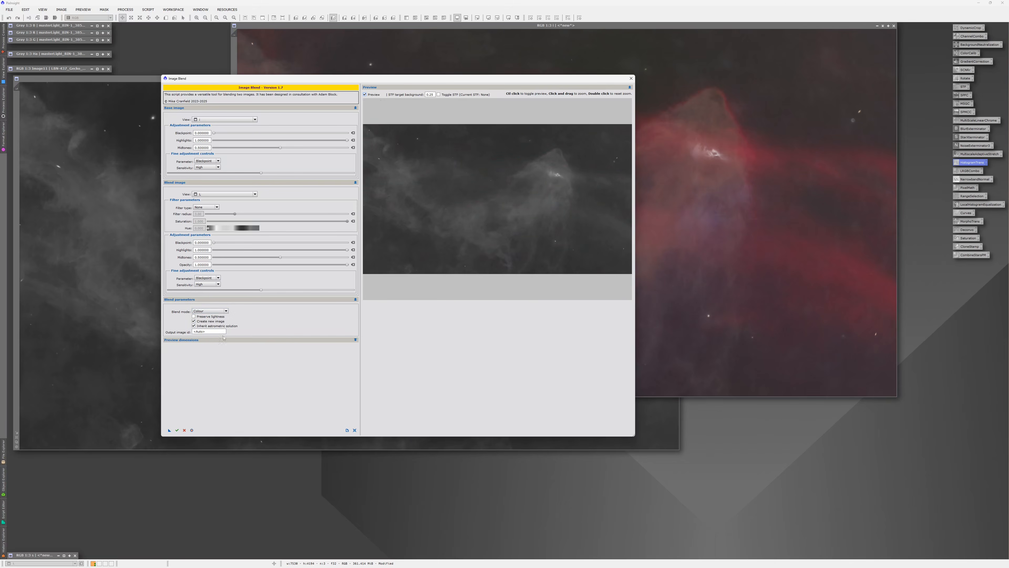
pyautogui.click(355, 340)
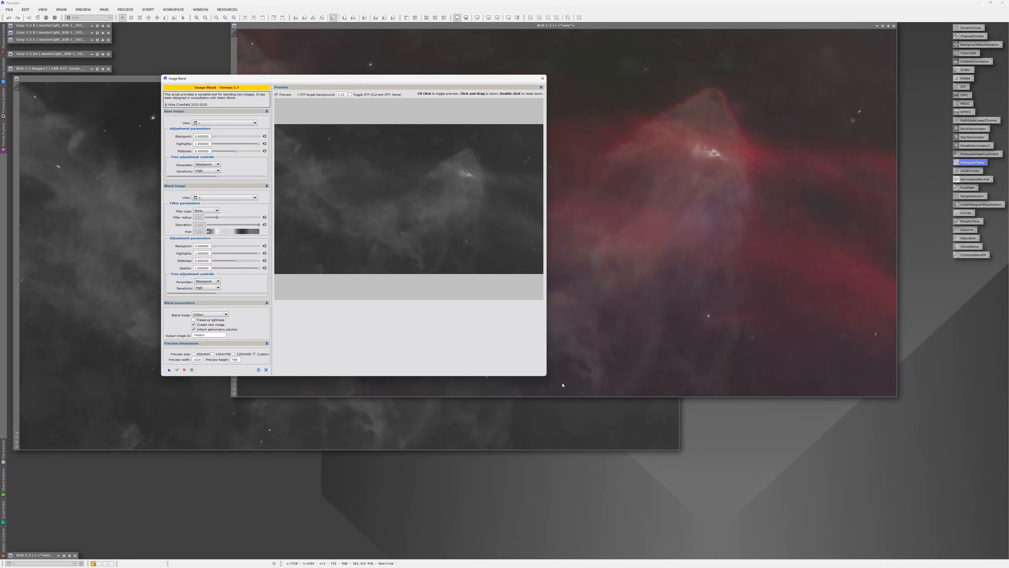
pyautogui.moveTo(547, 376); pyautogui.dragTo(571, 380)
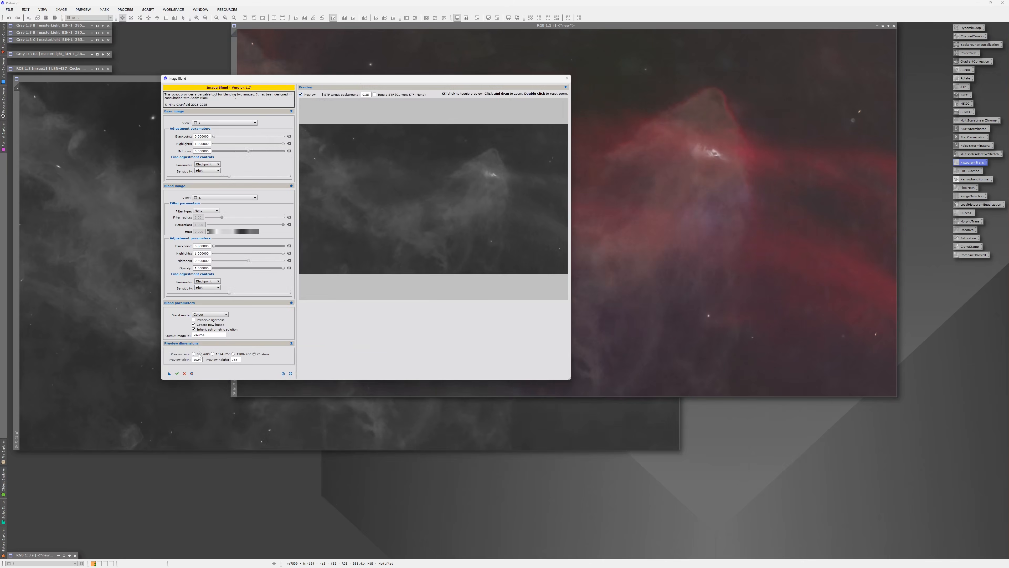
pyautogui.click(234, 354)
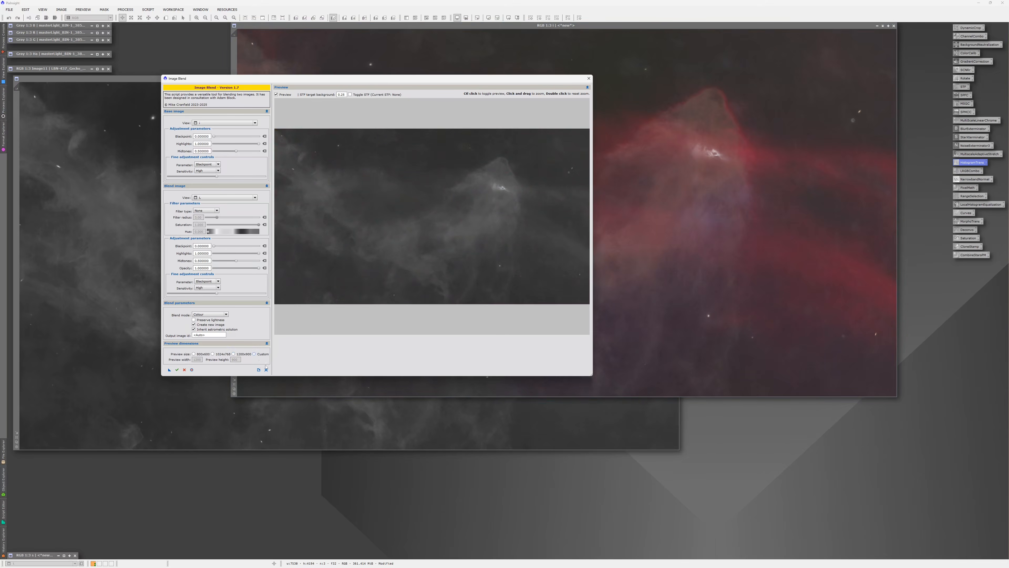
pyautogui.click(254, 354)
pyautogui.click(277, 94)
pyautogui.click(214, 210)
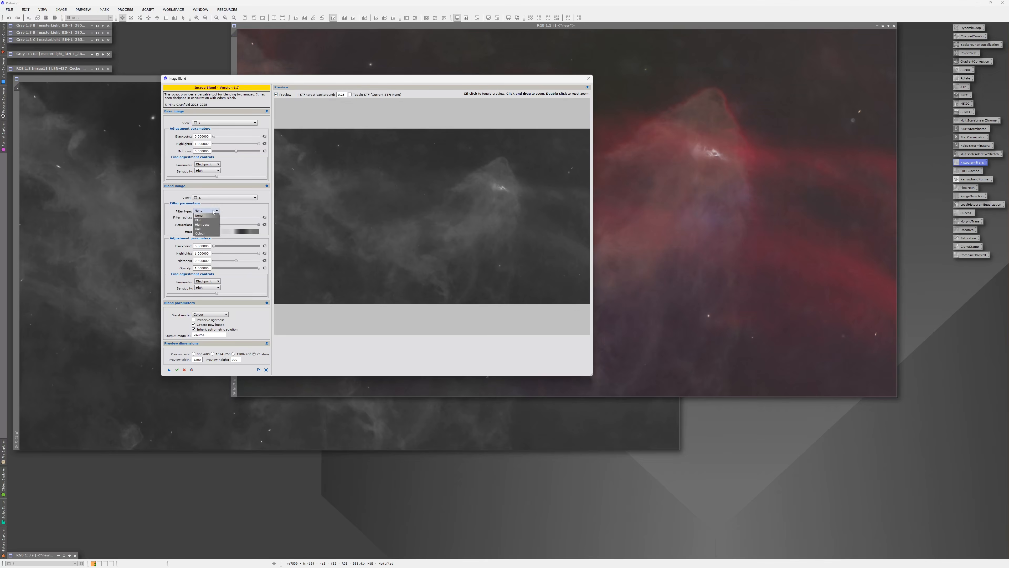
pyautogui.click(223, 210)
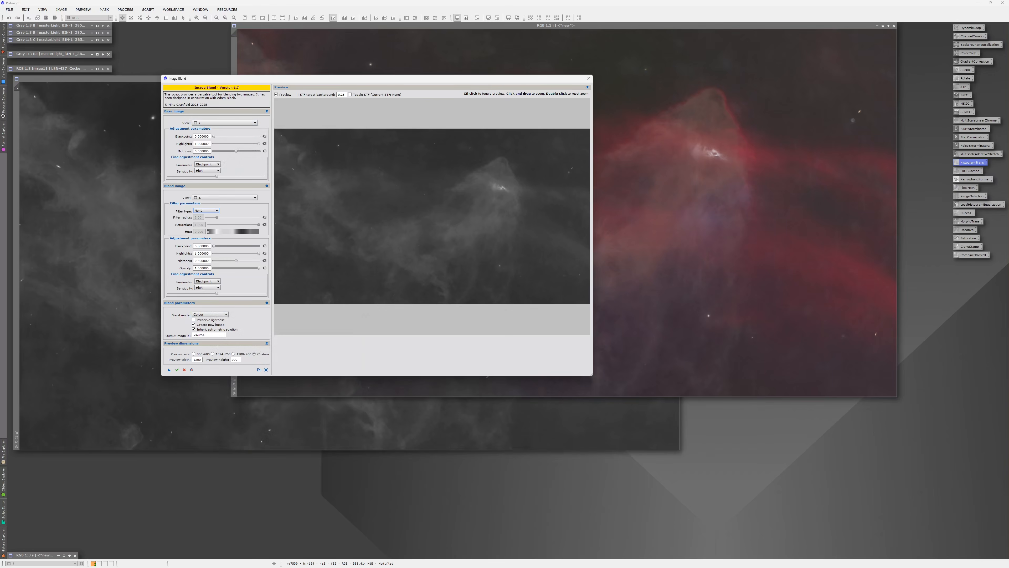
# Step: Bring the browser with The Astro Imaging Channel's ImageBlend script video over the images, enlarge it, skim the video and move it away
pyautogui.moveTo(554, 94); pyautogui.dragTo(329, 56)
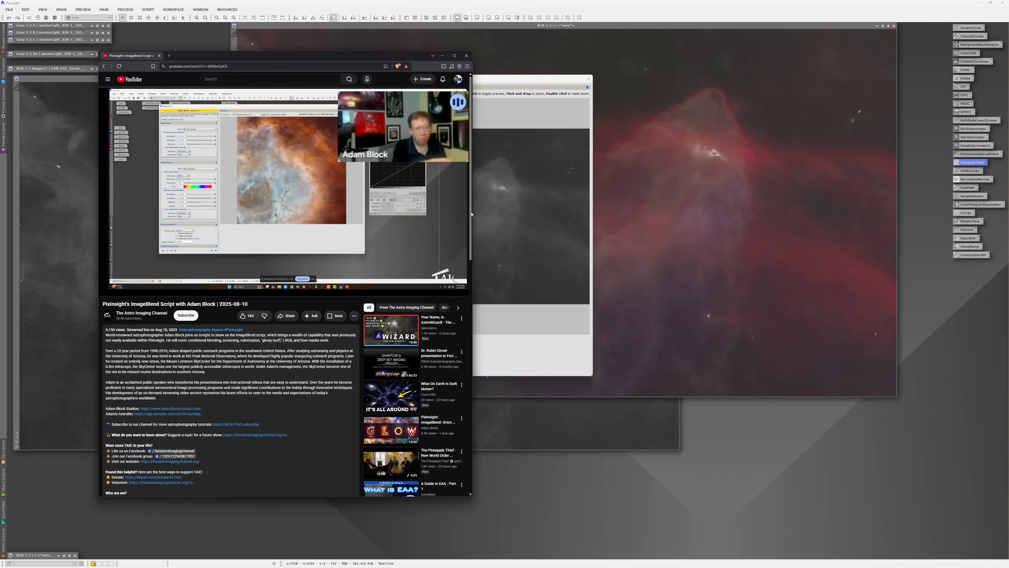
pyautogui.moveTo(472, 214); pyautogui.dragTo(939, 214)
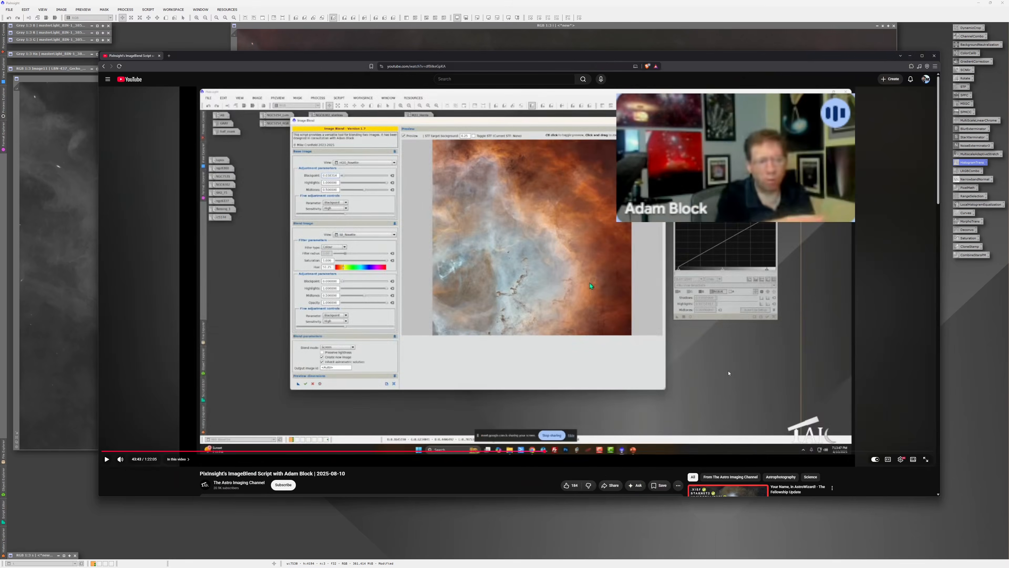
pyautogui.click(221, 451)
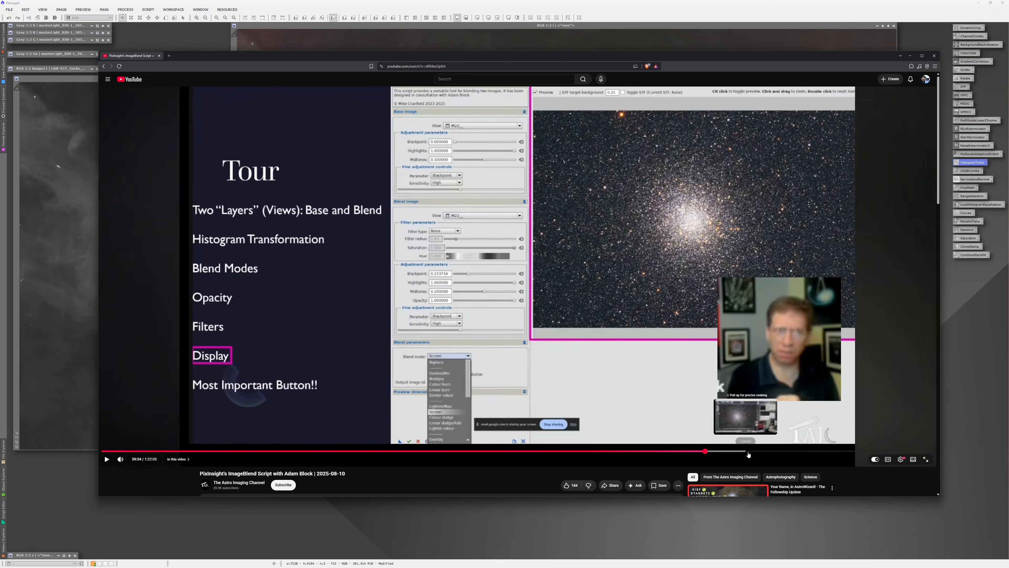
pyautogui.click(705, 452)
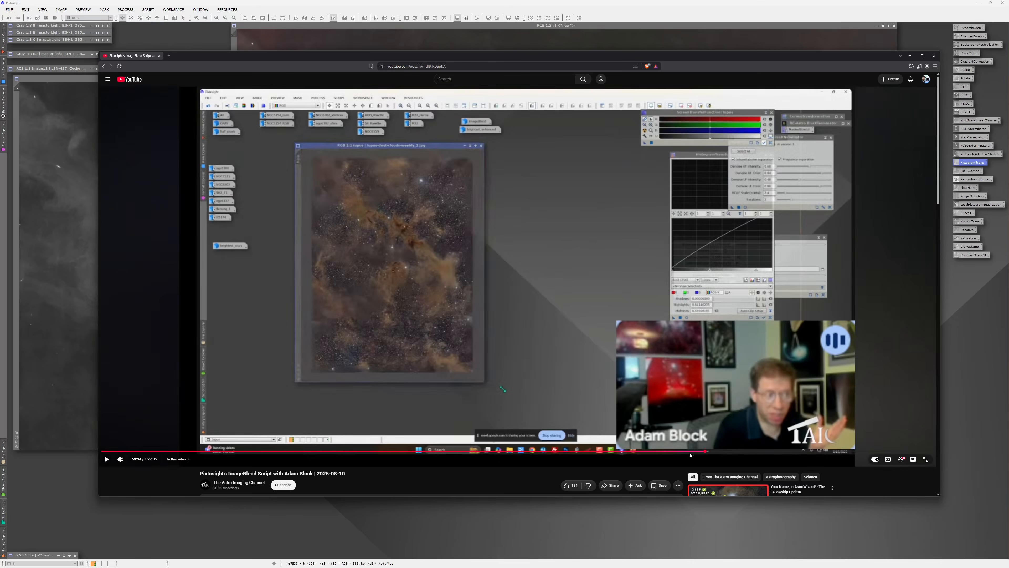
pyautogui.moveTo(690, 455); pyautogui.dragTo(724, 454)
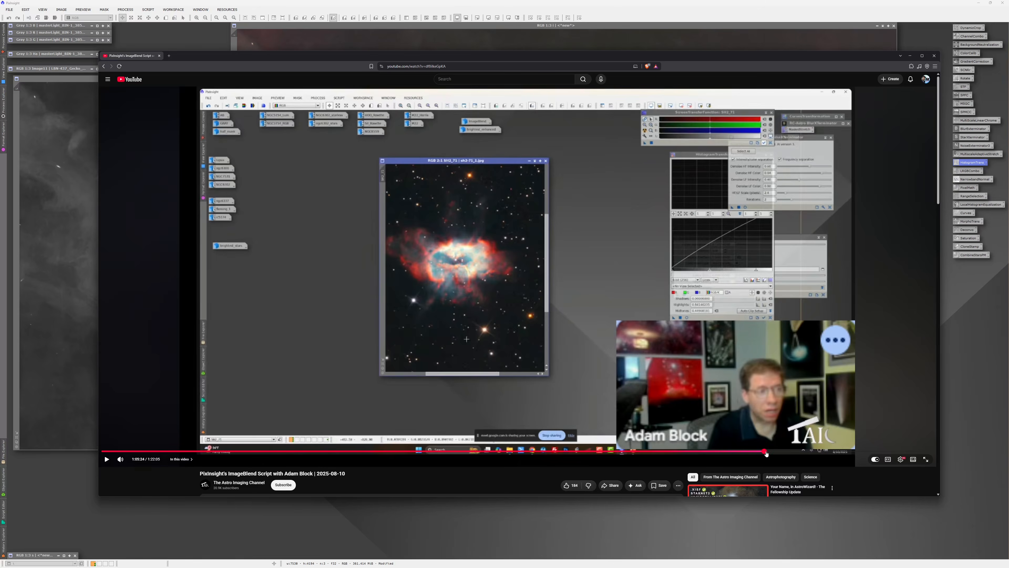
pyautogui.click(791, 455)
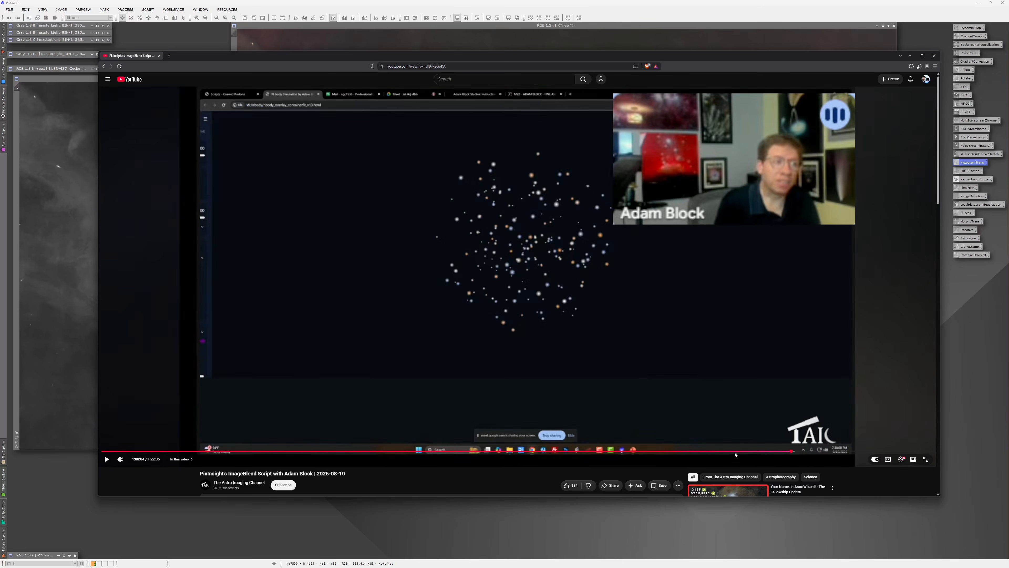
pyautogui.moveTo(735, 455); pyautogui.dragTo(617, 453)
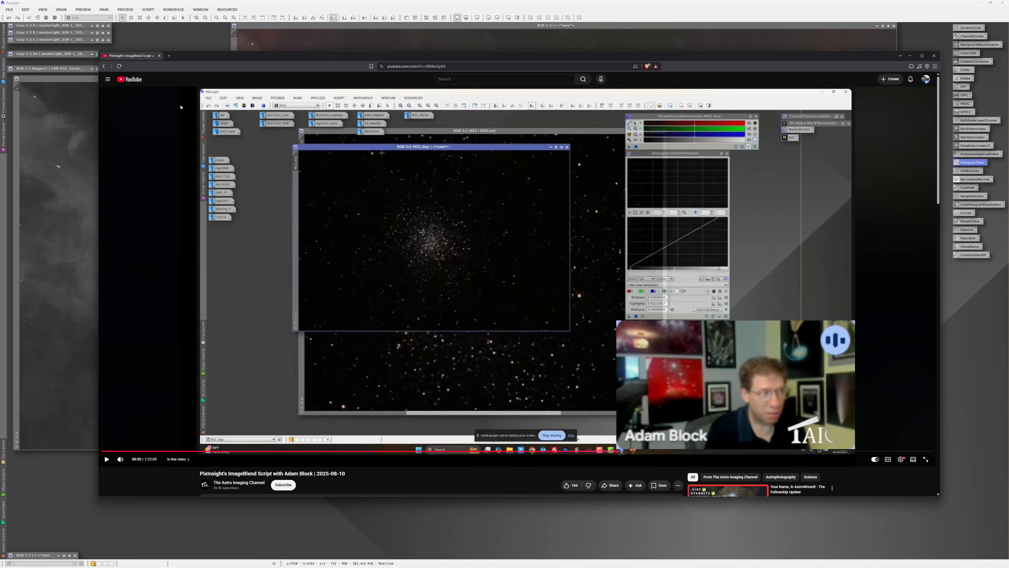
pyautogui.moveTo(124, 57); pyautogui.dragTo(1008, 239)
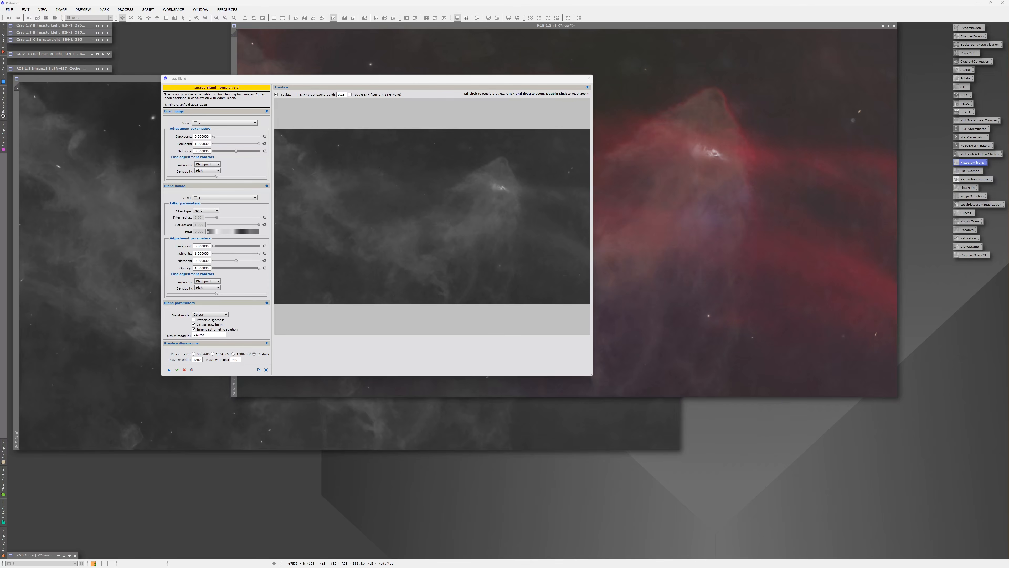
# Step: Bring up the browser video on L + RGB combination with ImageBlend, mute it, skim to the base and blend view setup, and move it away
pyautogui.moveTo(1008, 145); pyautogui.dragTo(466, 41)
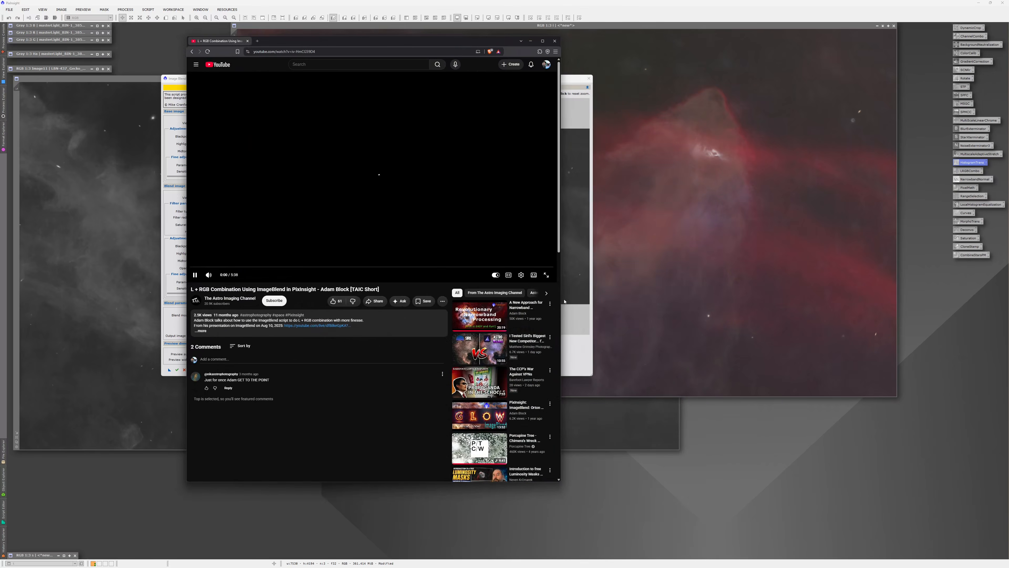
pyautogui.moveTo(564, 301); pyautogui.dragTo(737, 301)
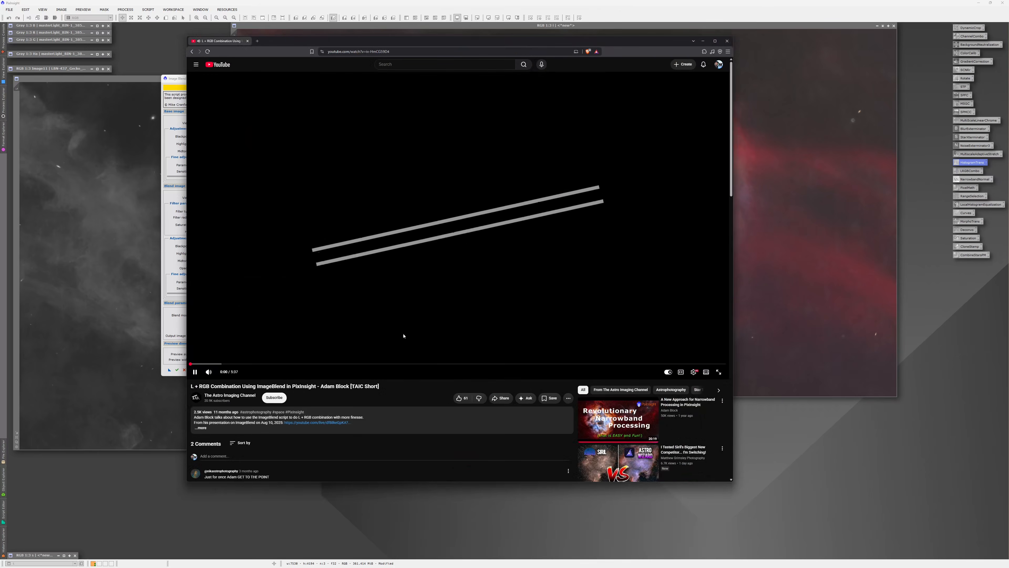
pyautogui.click(209, 371)
pyautogui.click(216, 364)
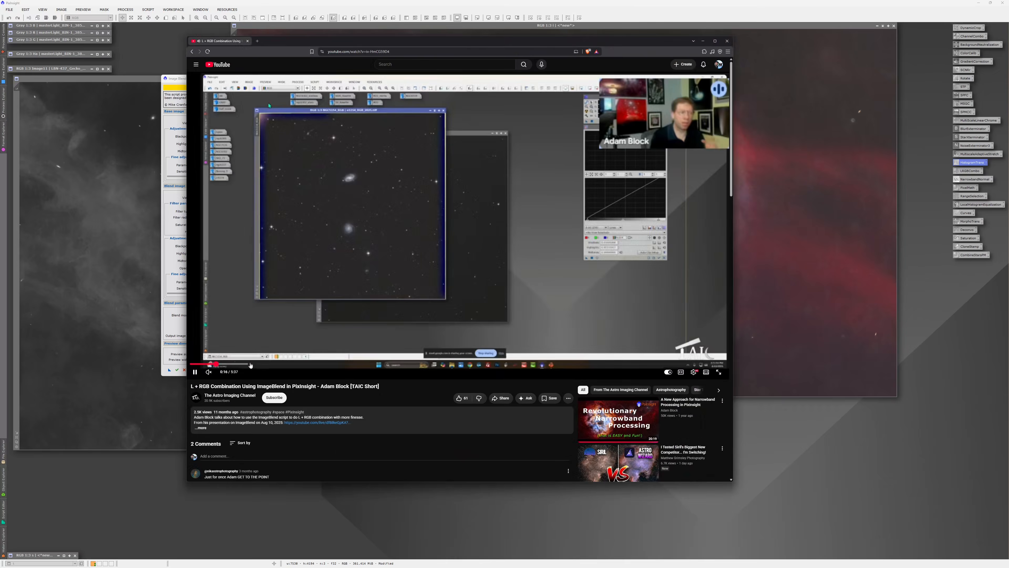
pyautogui.click(259, 364)
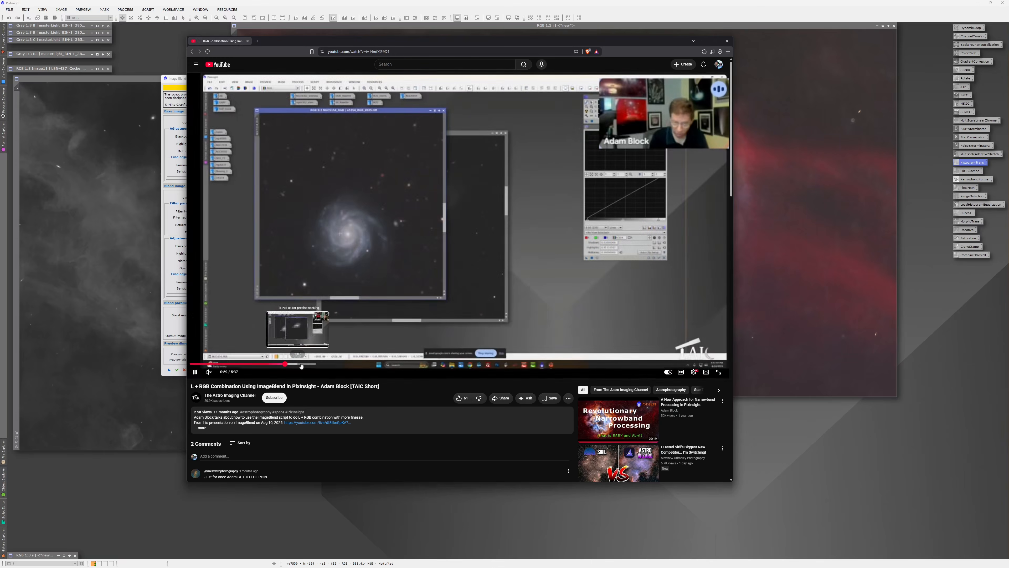
pyautogui.click(285, 364)
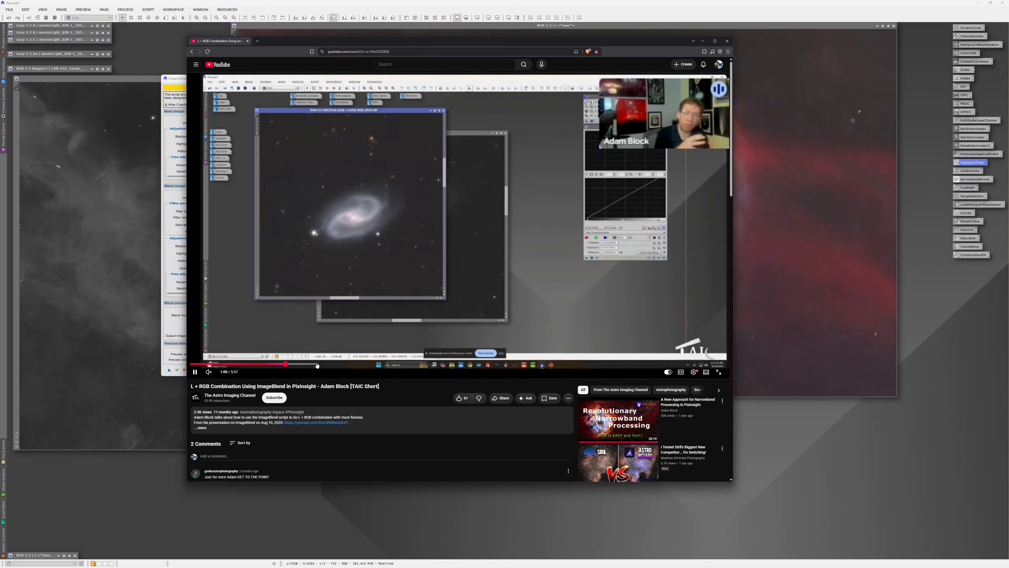
pyautogui.click(336, 364)
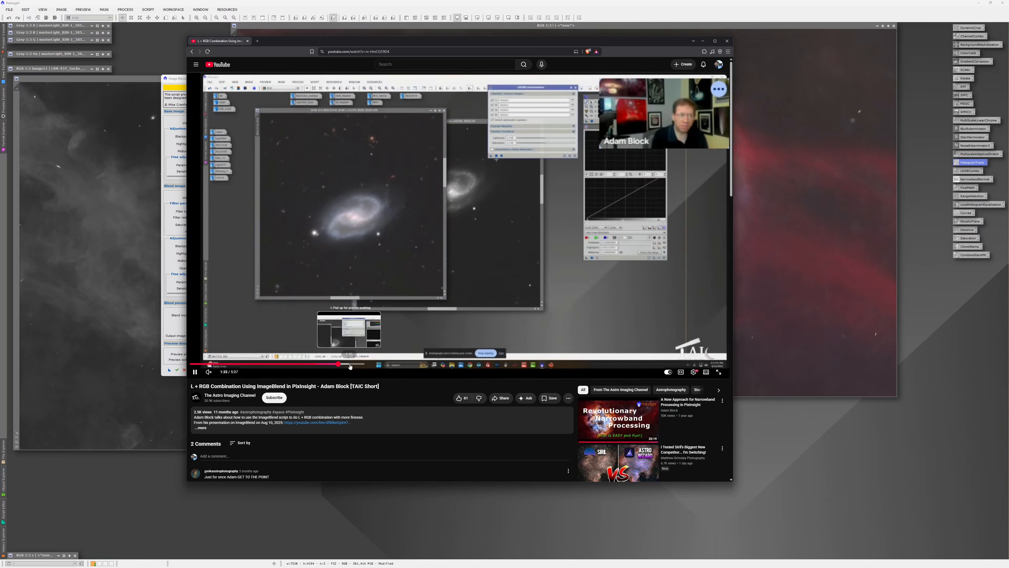
pyautogui.click(381, 365)
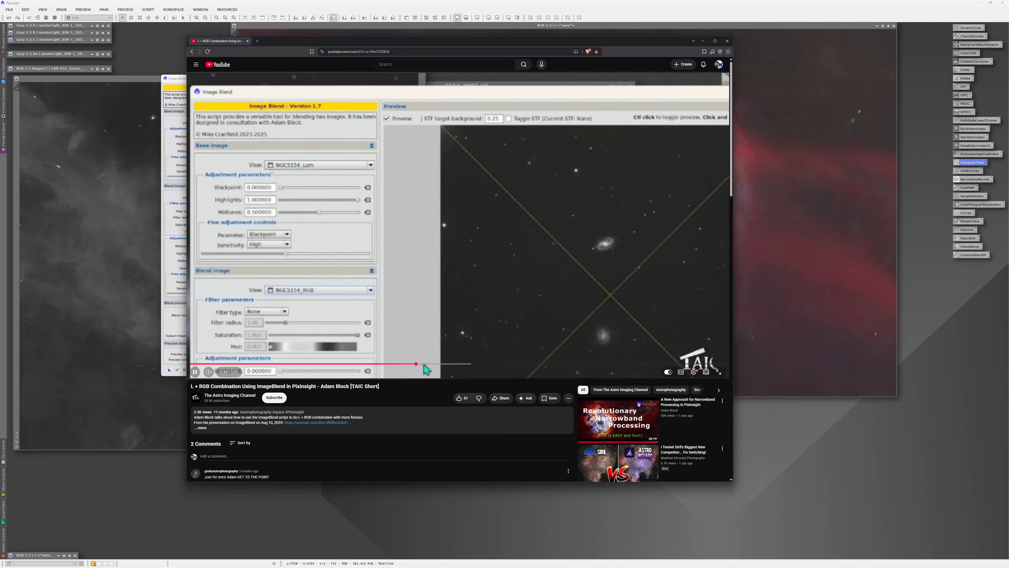
pyautogui.click(455, 252)
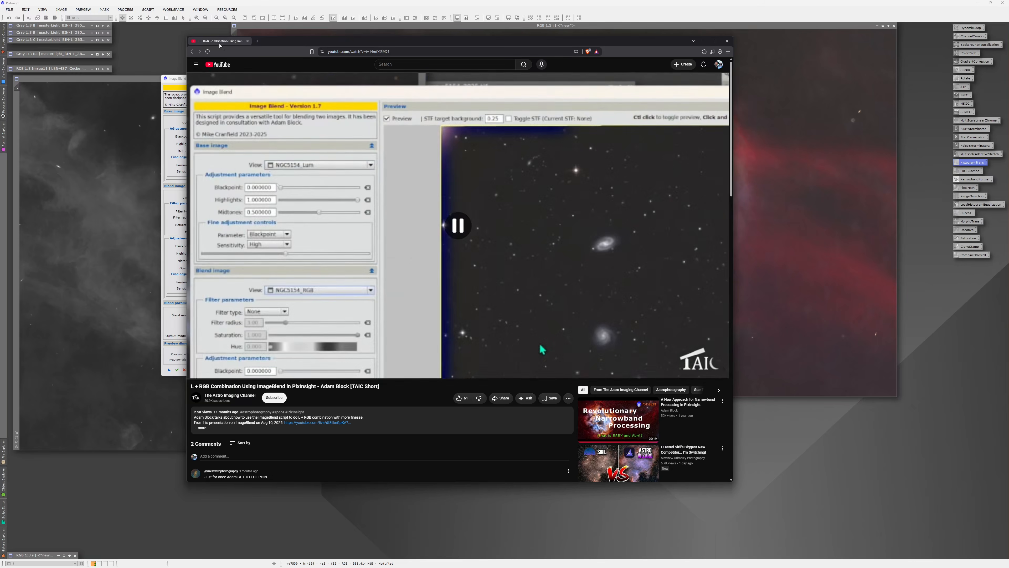
pyautogui.moveTo(455, 41); pyautogui.dragTo(1008, 135)
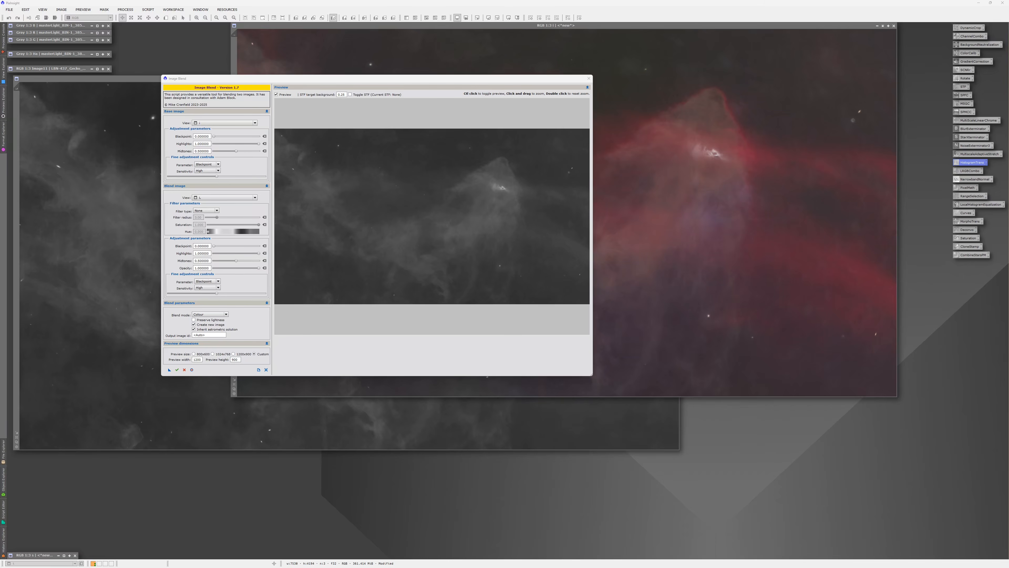
# Step: Set L as the base image and the stretched starless RGB image as the blend image in ImageBlend
pyautogui.click(216, 122)
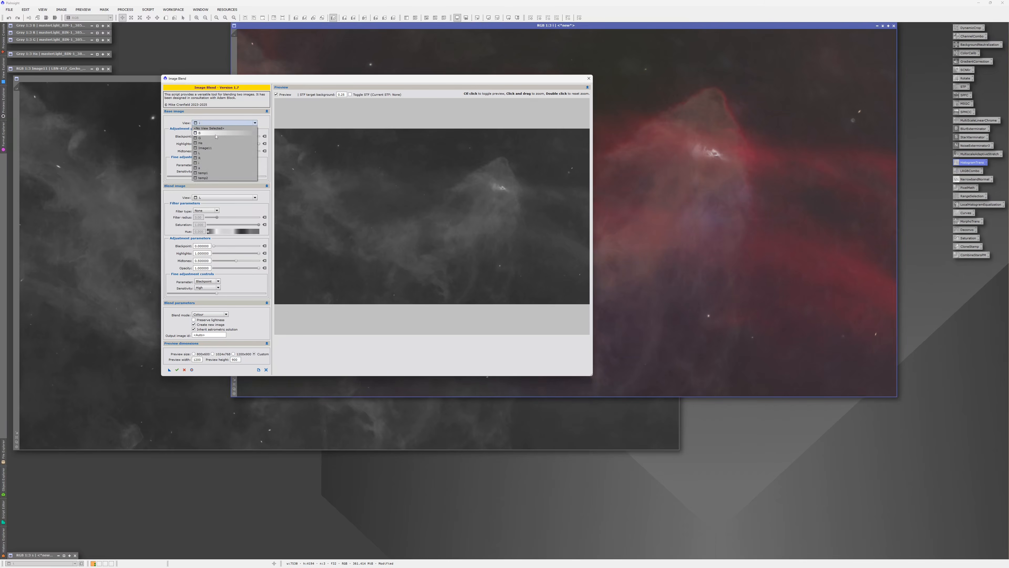
pyautogui.click(210, 151)
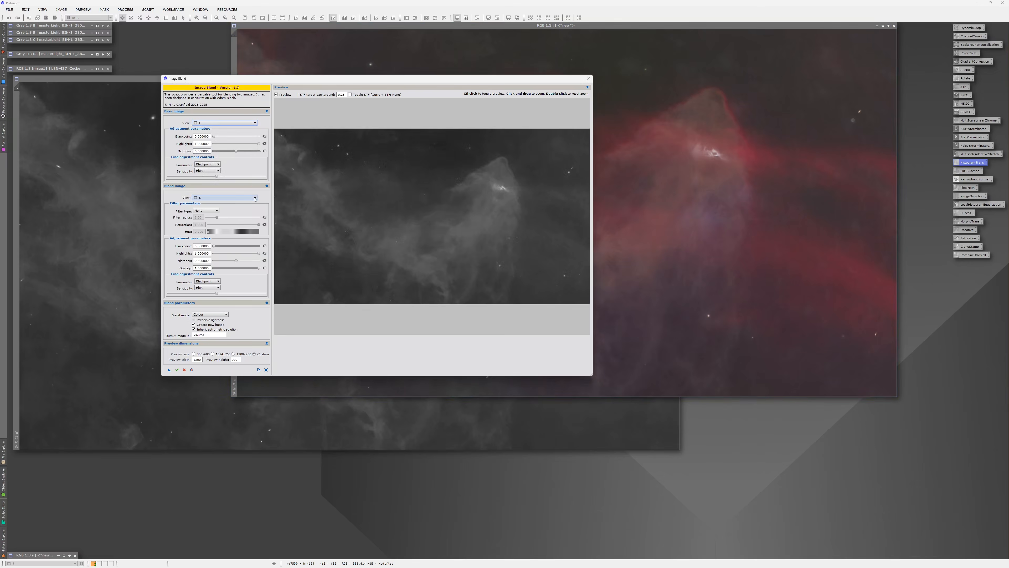
pyautogui.click(222, 197)
pyautogui.click(221, 237)
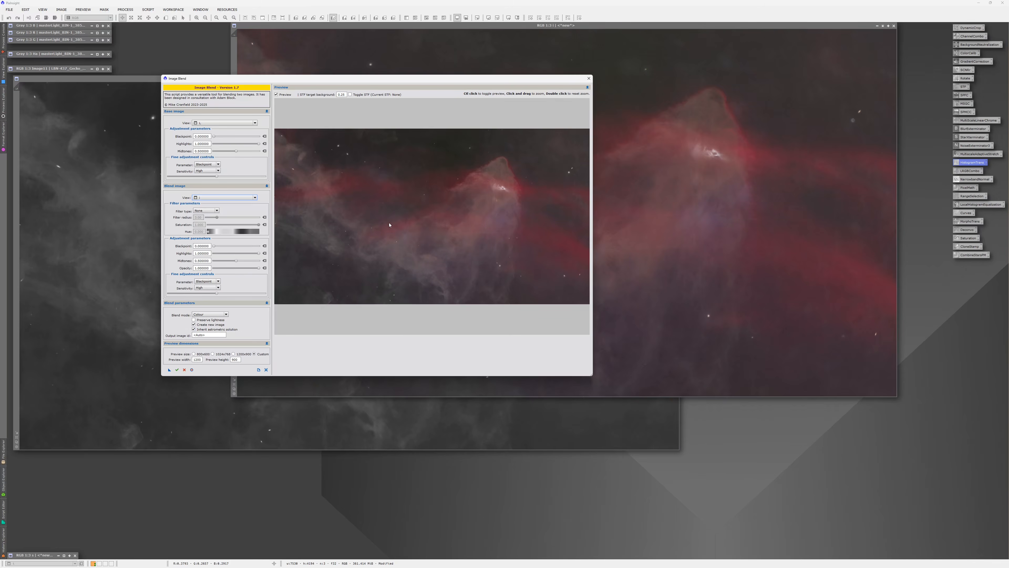
# Step: Toggle the Image Blend preview off and on several times to compare the blend with the luminance base
pyautogui.click(276, 96)
pyautogui.click(276, 95)
pyautogui.click(277, 95)
pyautogui.click(276, 95)
pyautogui.click(277, 95)
pyautogui.click(276, 95)
# Step: Raise the blend image's blackpoint to about 0.12 while checking the colour in the preview
pyautogui.moveTo(215, 248); pyautogui.dragTo(233, 248)
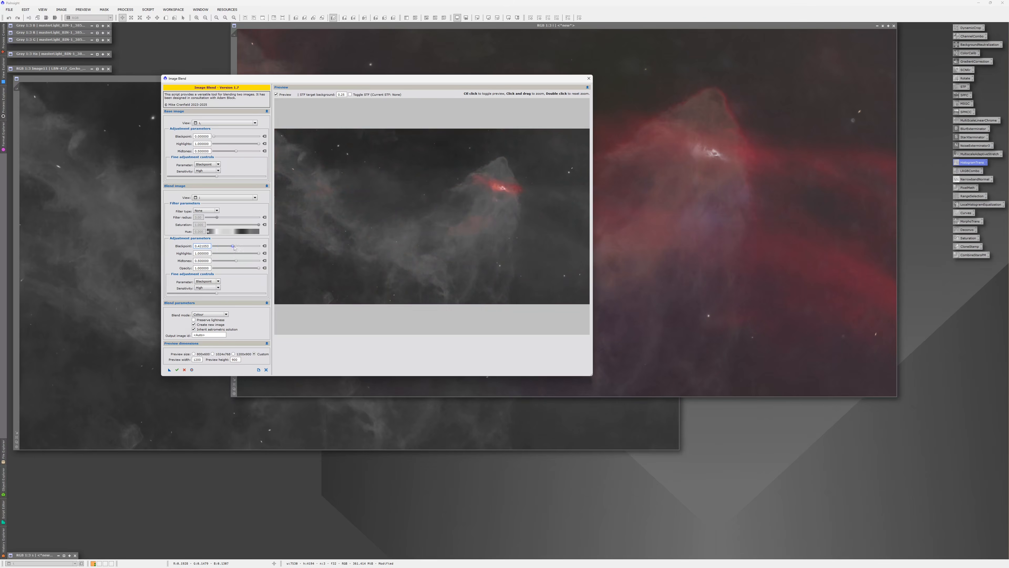
pyautogui.moveTo(234, 247); pyautogui.dragTo(218, 245)
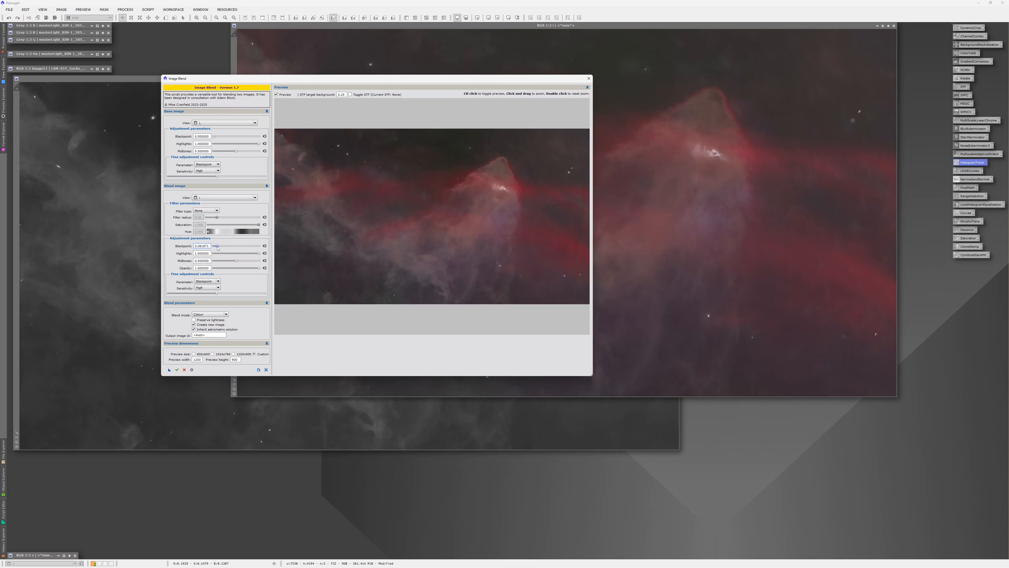
pyautogui.moveTo(217, 247); pyautogui.dragTo(225, 249)
pyautogui.moveTo(224, 246); pyautogui.dragTo(222, 247)
pyautogui.moveTo(219, 247); pyautogui.dragTo(219, 247)
# Step: Generate the colour blend as a new image, close the ImageBlend script and move the result aside
pyautogui.click(177, 370)
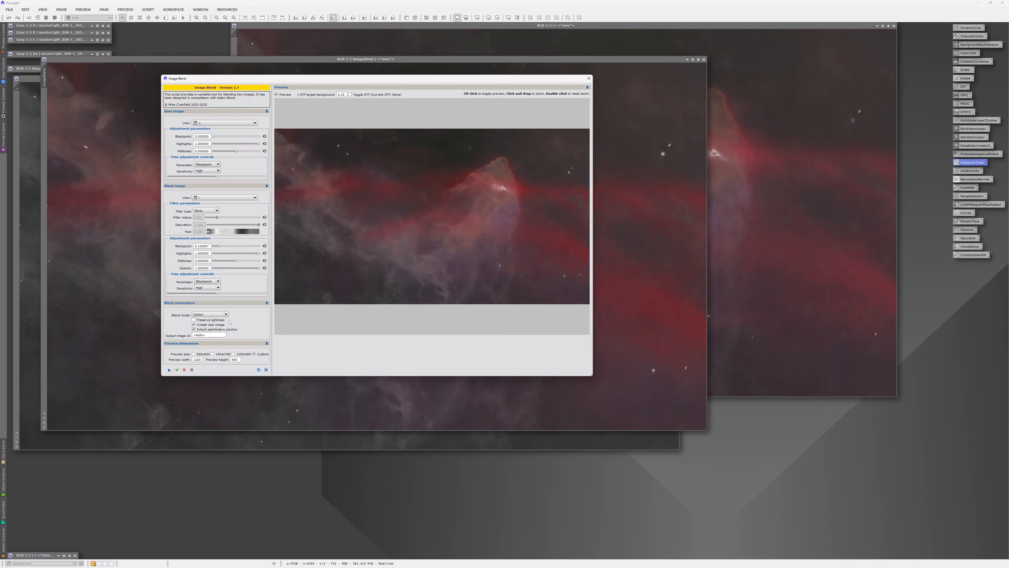
pyautogui.click(589, 79)
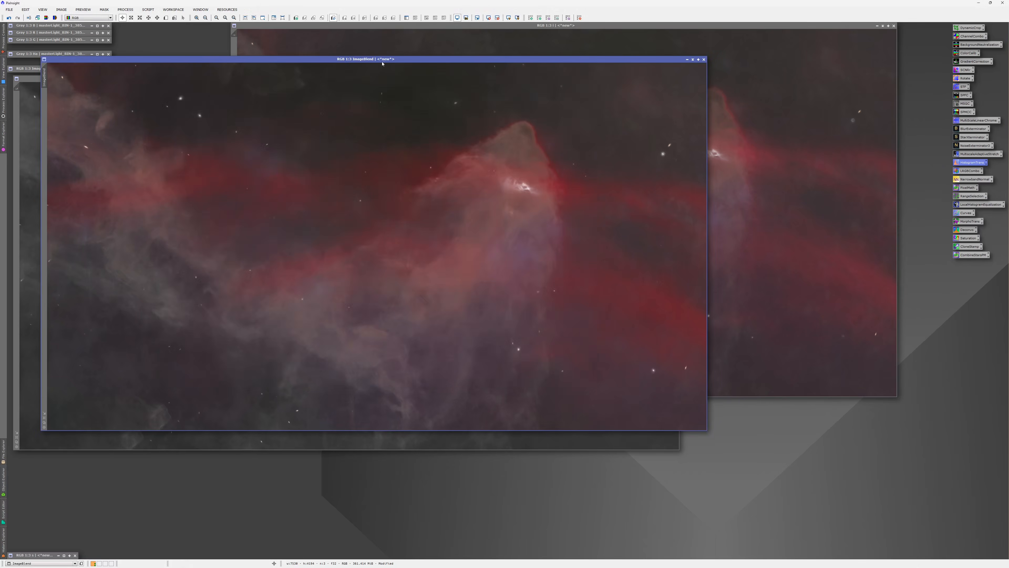
pyautogui.moveTo(389, 60); pyautogui.dragTo(620, 72)
# Step: Arrange the starless RGB image and the blended image in staggered windows to compare the two
pyautogui.click(596, 26)
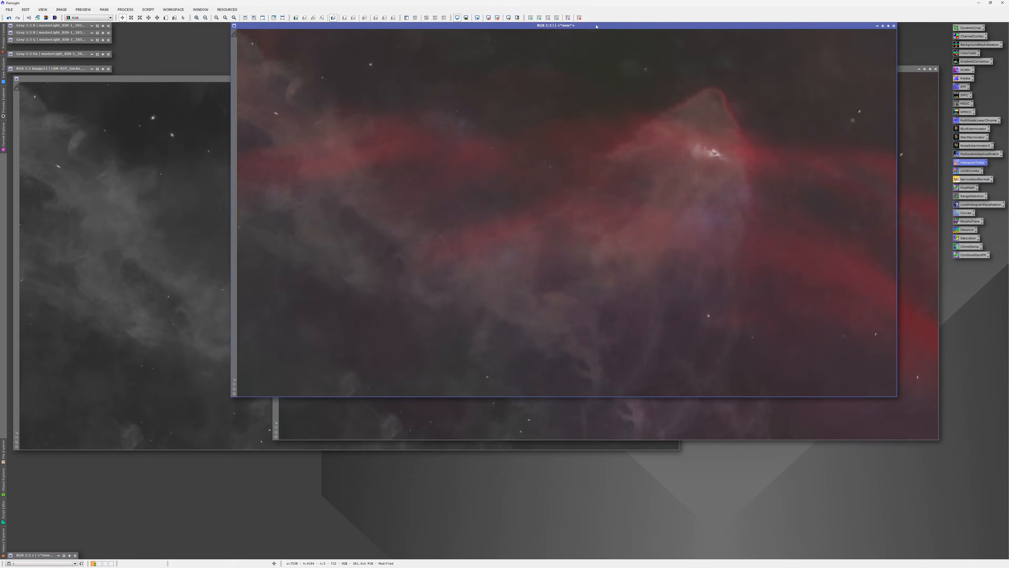
pyautogui.moveTo(591, 26); pyautogui.dragTo(382, 115)
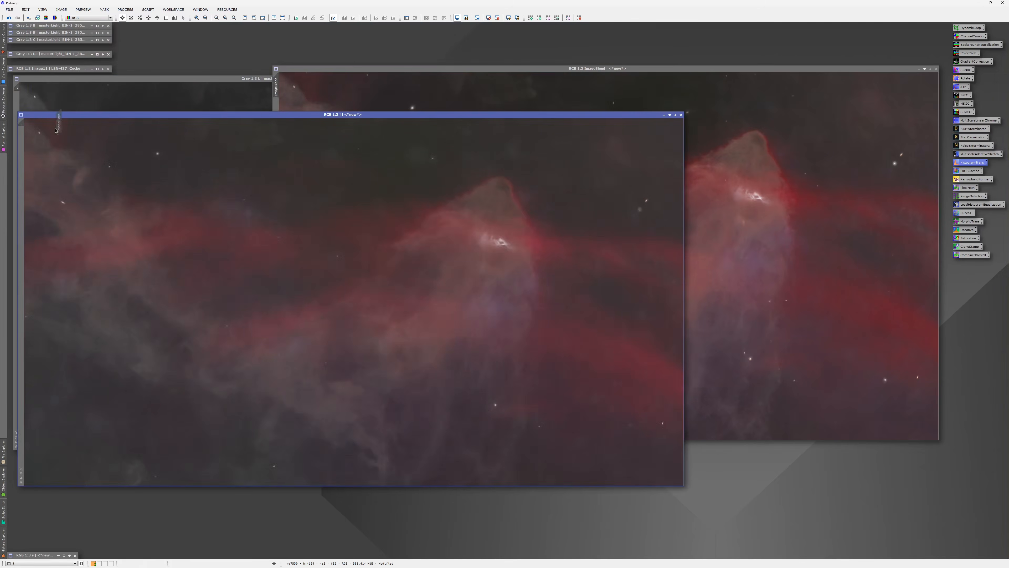
pyautogui.click(357, 97)
pyautogui.scroll(2, 281, 334)
pyautogui.scroll(-2, 258, 340)
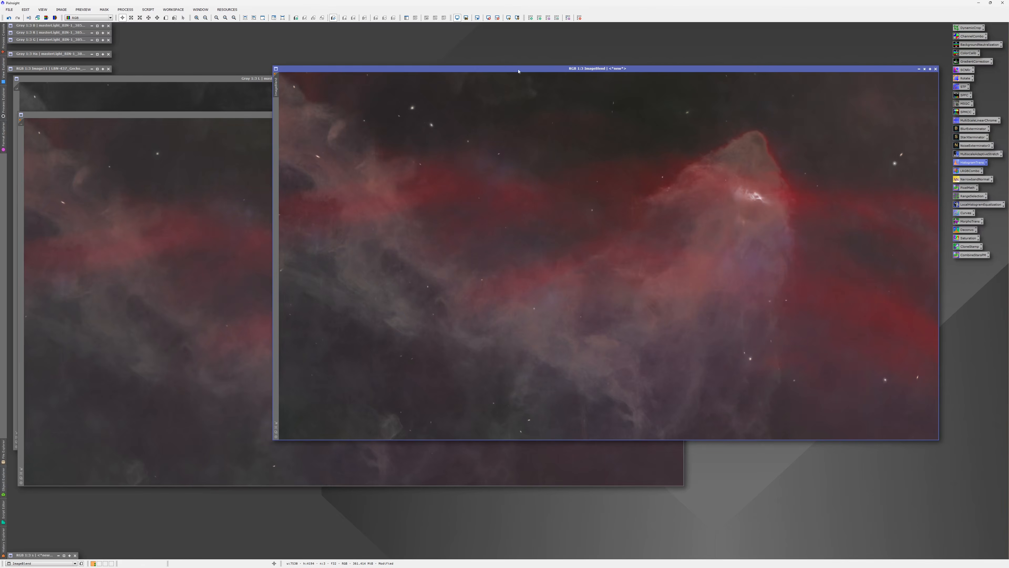
pyautogui.moveTo(519, 68); pyautogui.dragTo(584, 69)
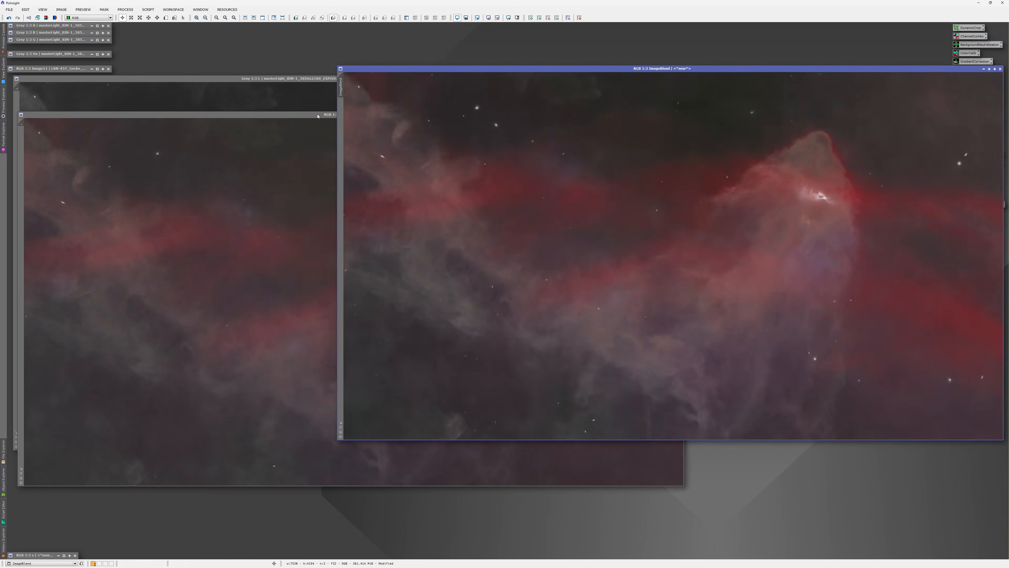
pyautogui.moveTo(317, 115); pyautogui.dragTo(312, 179)
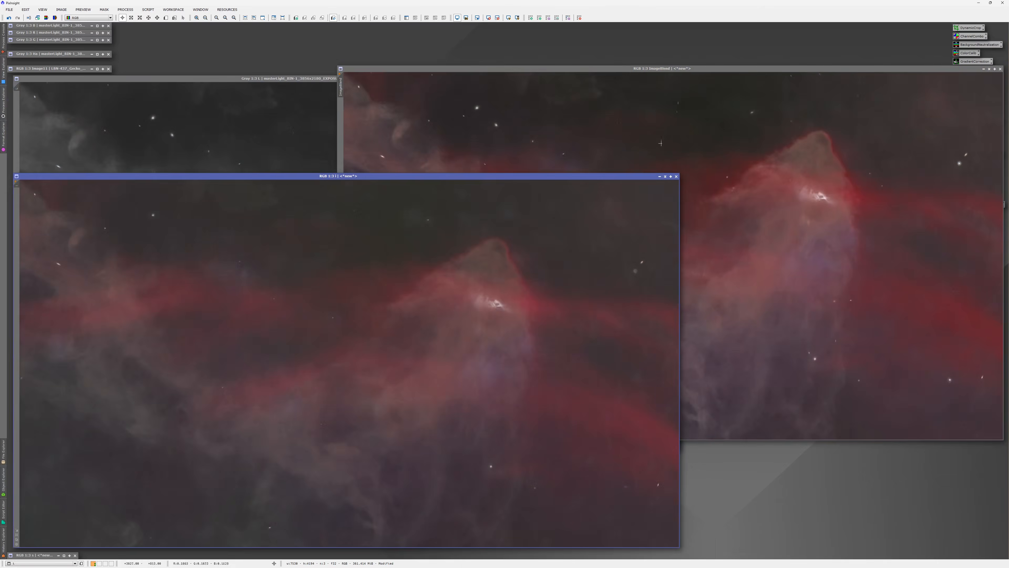
pyautogui.click(728, 157)
pyautogui.moveTo(651, 69); pyautogui.dragTo(657, 25)
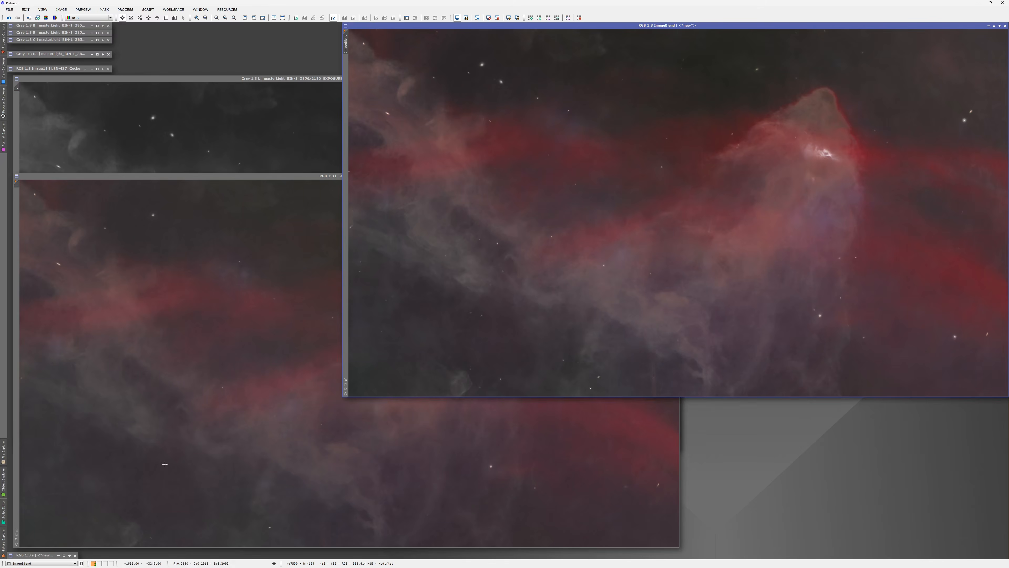
# Step: Zoom into the faint nebulosity and compare its detail between the starless RGB image and the blended image
pyautogui.click(101, 447)
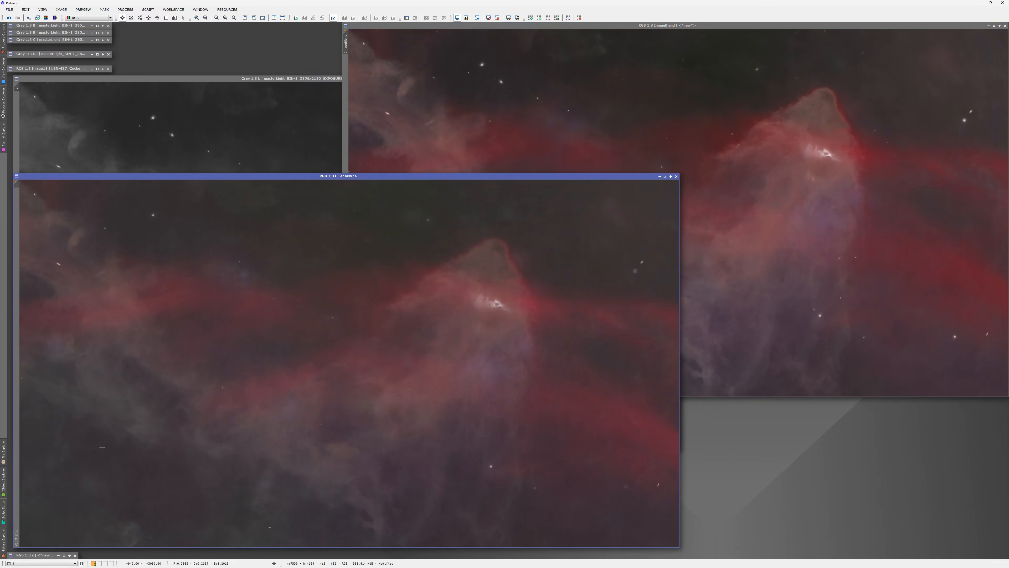
pyautogui.click(746, 303)
pyautogui.scroll(-1, 432, 331)
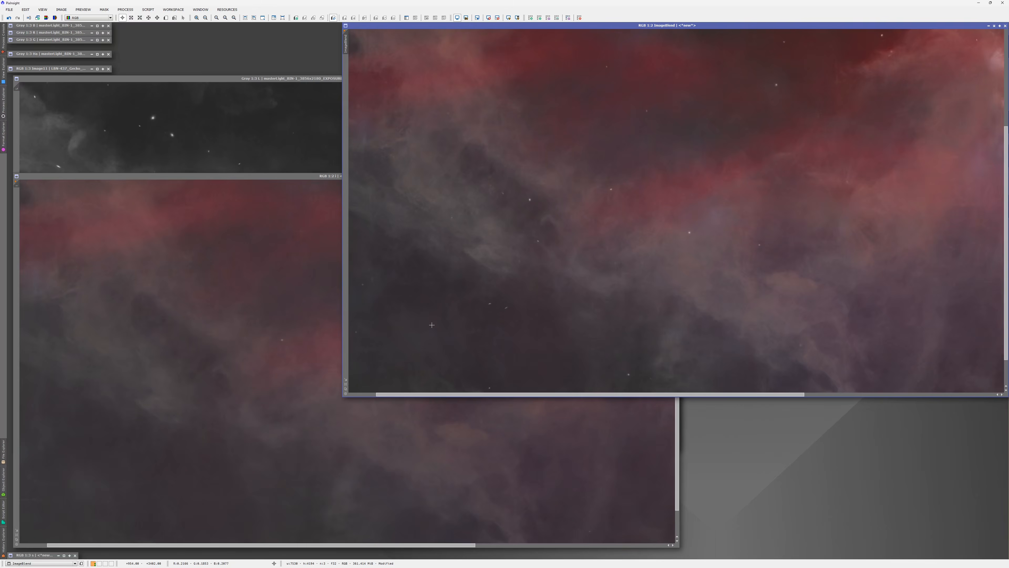
pyautogui.moveTo(433, 331); pyautogui.dragTo(589, 241)
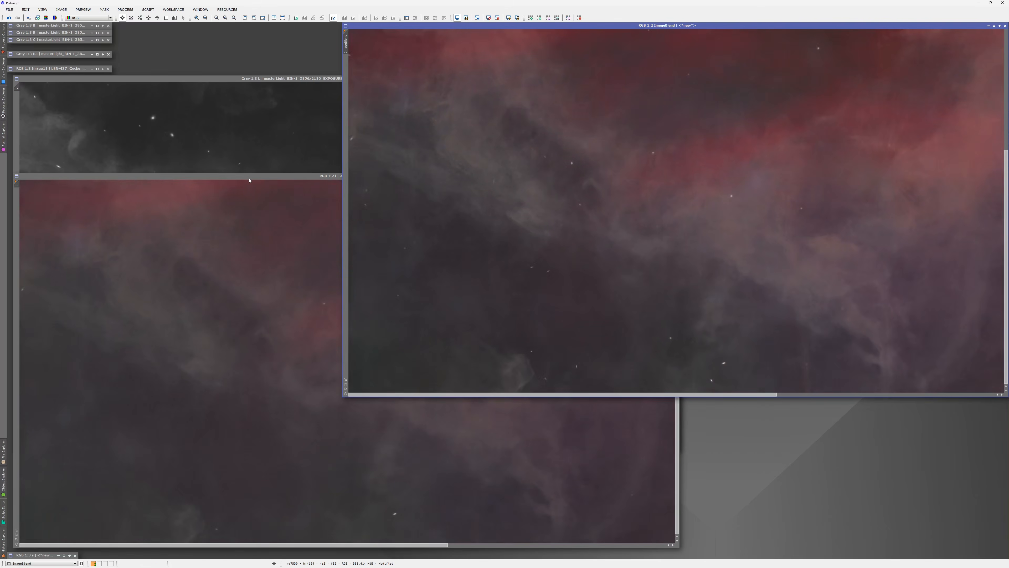
pyautogui.moveTo(247, 176); pyautogui.dragTo(316, 147)
pyautogui.click(514, 238)
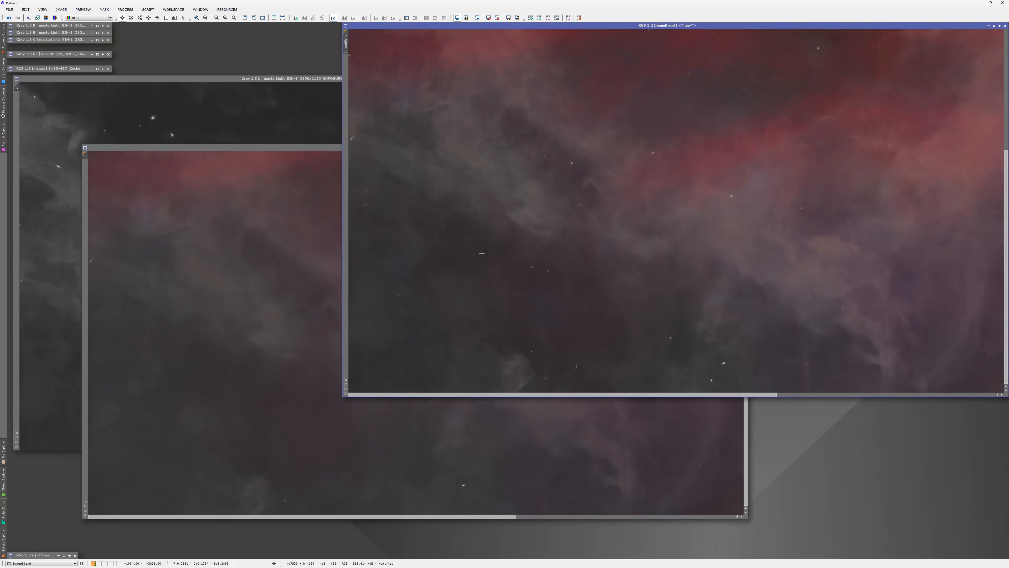
pyautogui.moveTo(550, 212); pyautogui.dragTo(523, 255)
pyautogui.scroll(-1, 451, 215)
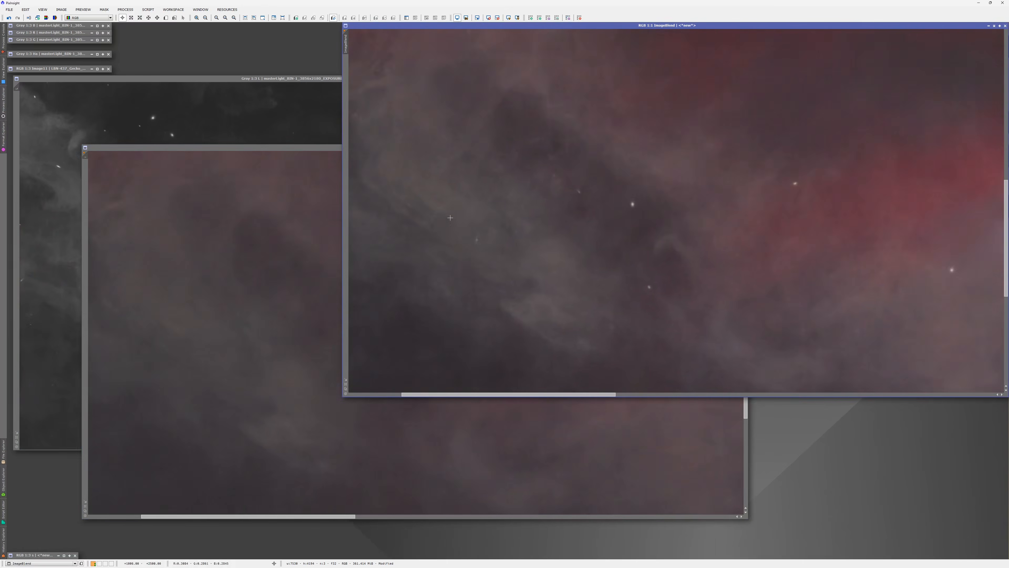
# Step: Compare the faint dust structures left of and below the nebula between the starless RGB image and the blended image
pyautogui.moveTo(434, 228); pyautogui.dragTo(543, 275)
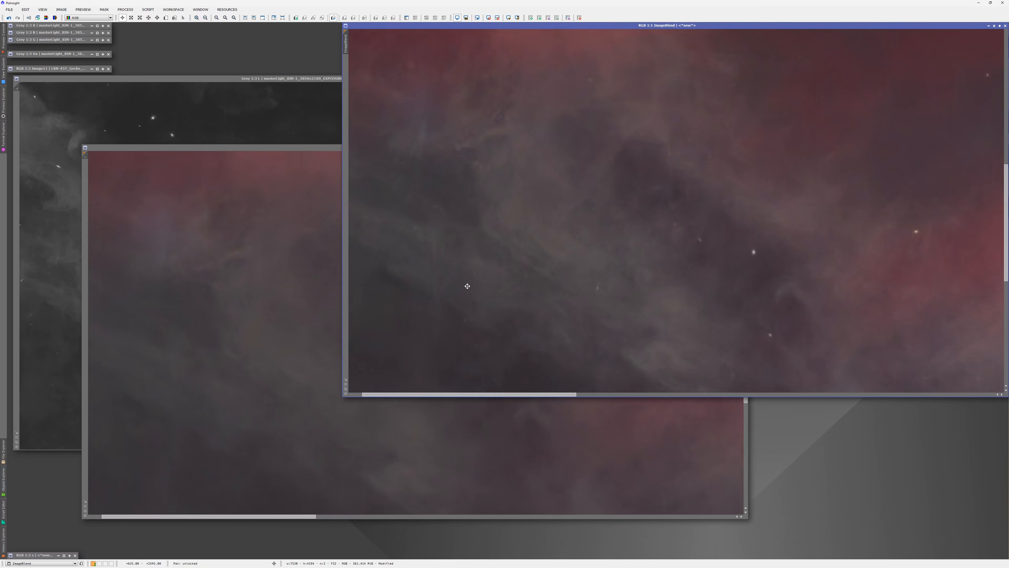
pyautogui.moveTo(466, 287); pyautogui.dragTo(494, 306)
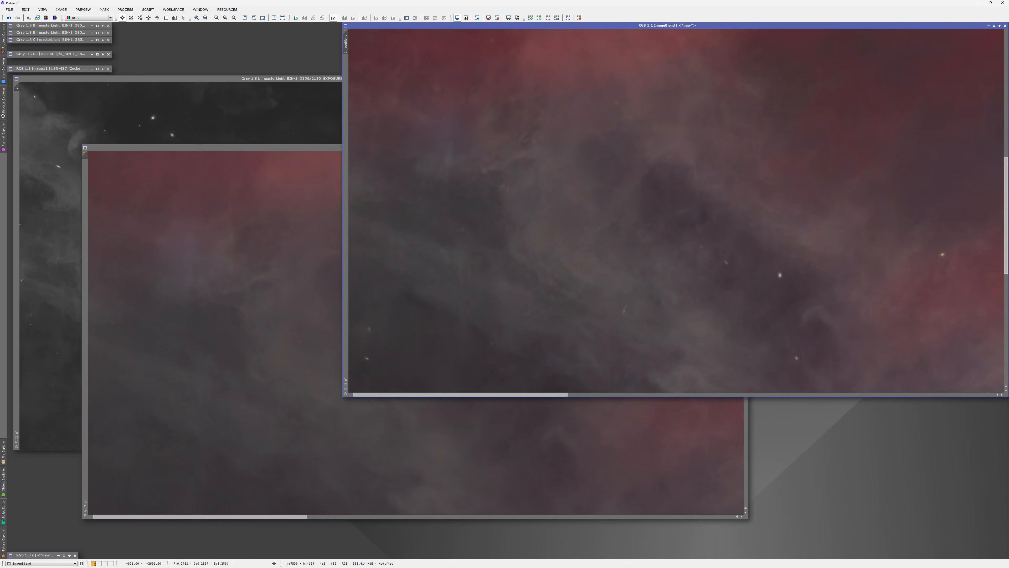
pyautogui.moveTo(563, 315); pyautogui.dragTo(440, 154)
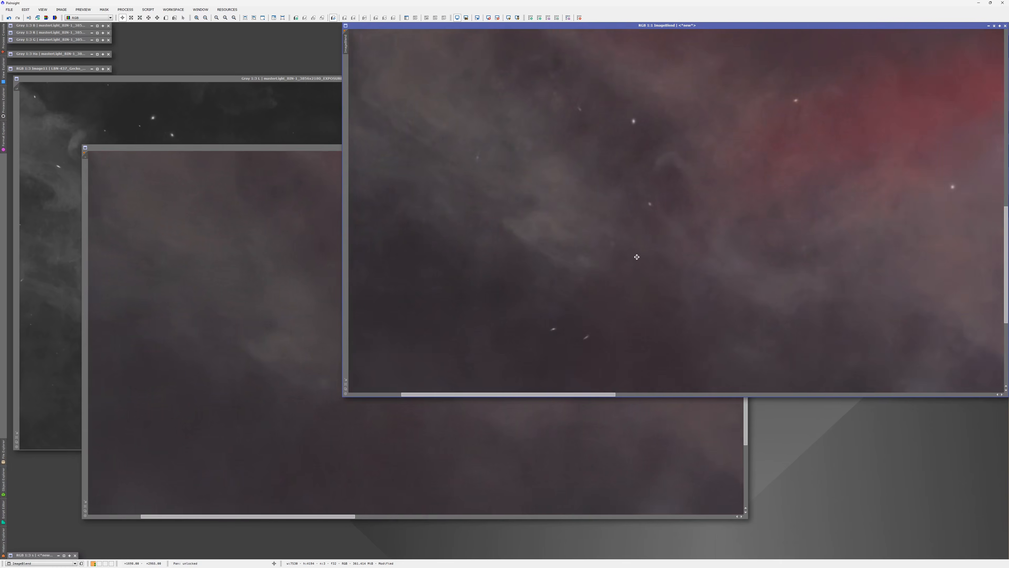
pyautogui.moveTo(642, 257); pyautogui.dragTo(503, 211)
pyautogui.moveTo(557, 191); pyautogui.dragTo(480, 276)
pyautogui.scroll(-2, 531, 271)
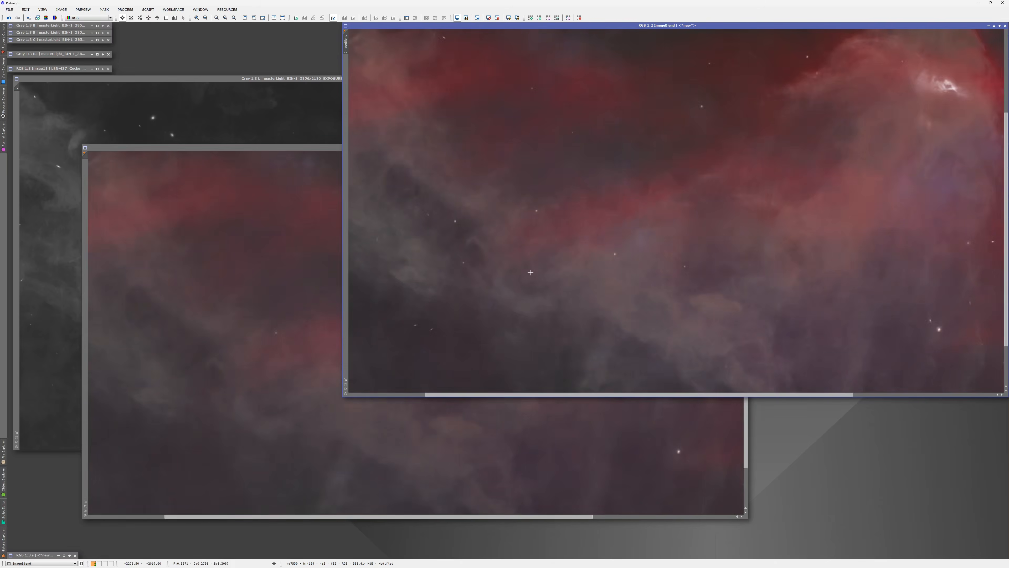
pyautogui.scroll(2, 667, 339)
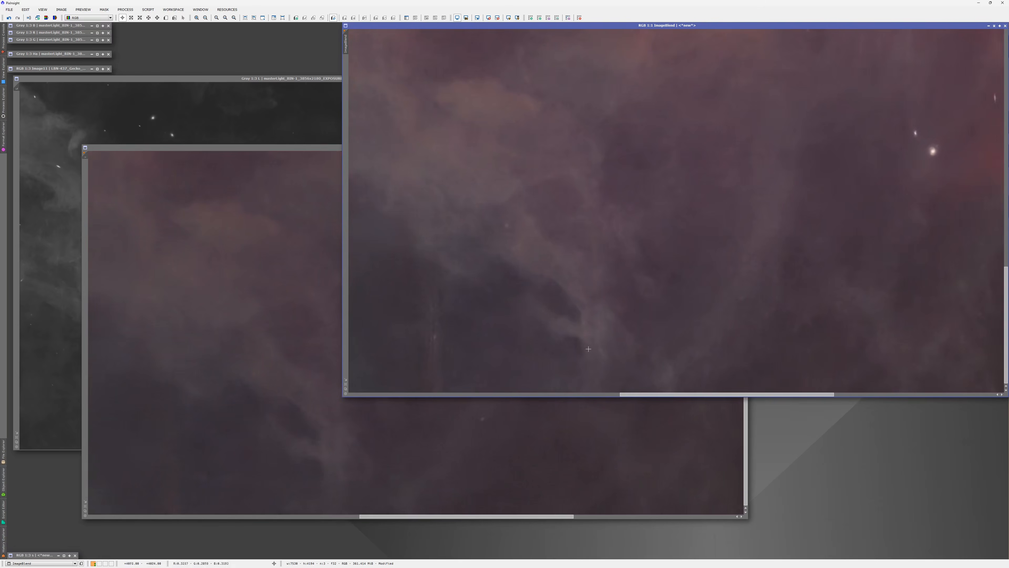
# Step: Examine the bright compact object below the nebula's head at up to 3:1 magnification in both images
pyautogui.moveTo(721, 273); pyautogui.dragTo(495, 305)
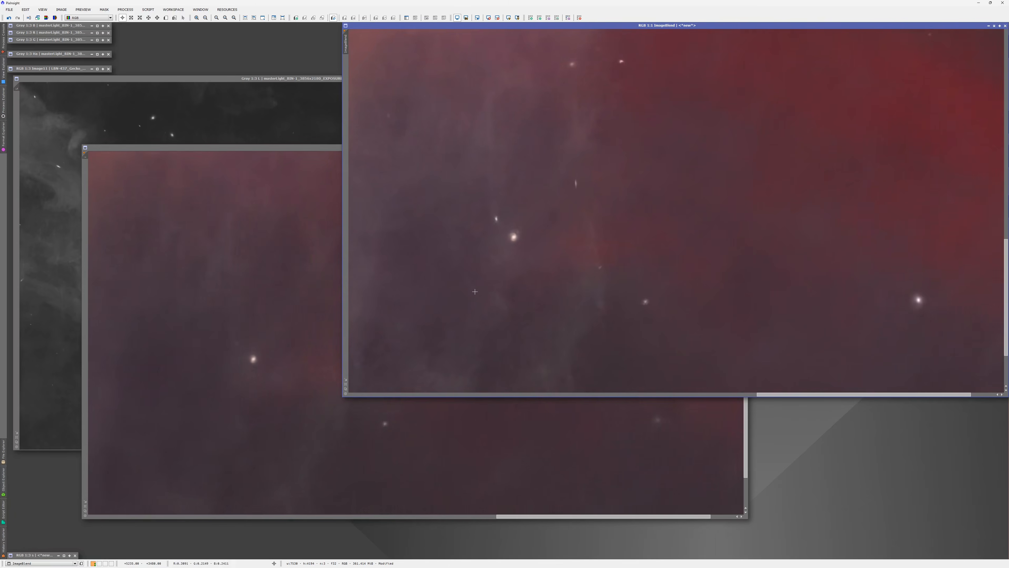
pyautogui.scroll(1, 475, 291)
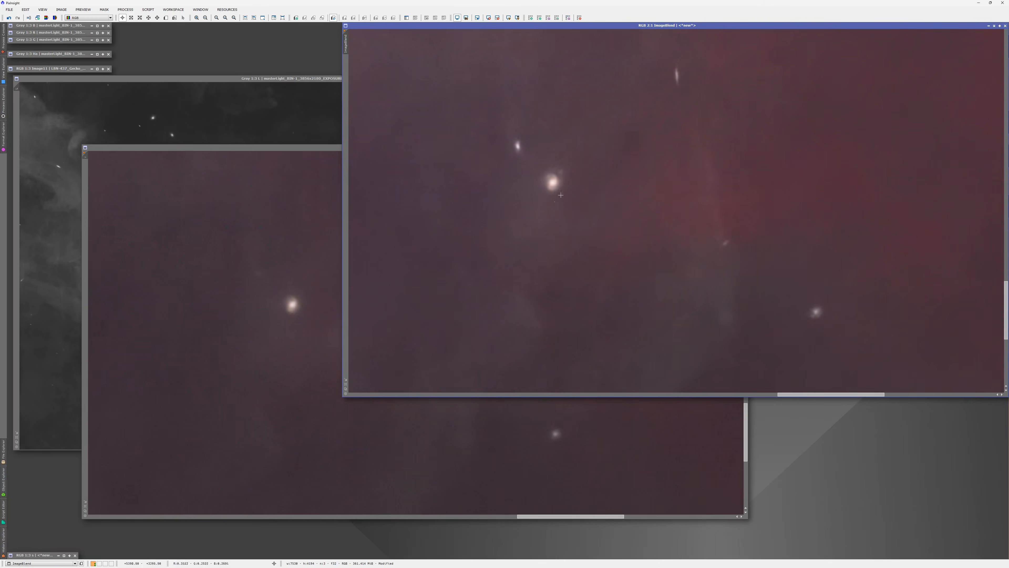
pyautogui.moveTo(553, 188); pyautogui.dragTo(525, 219)
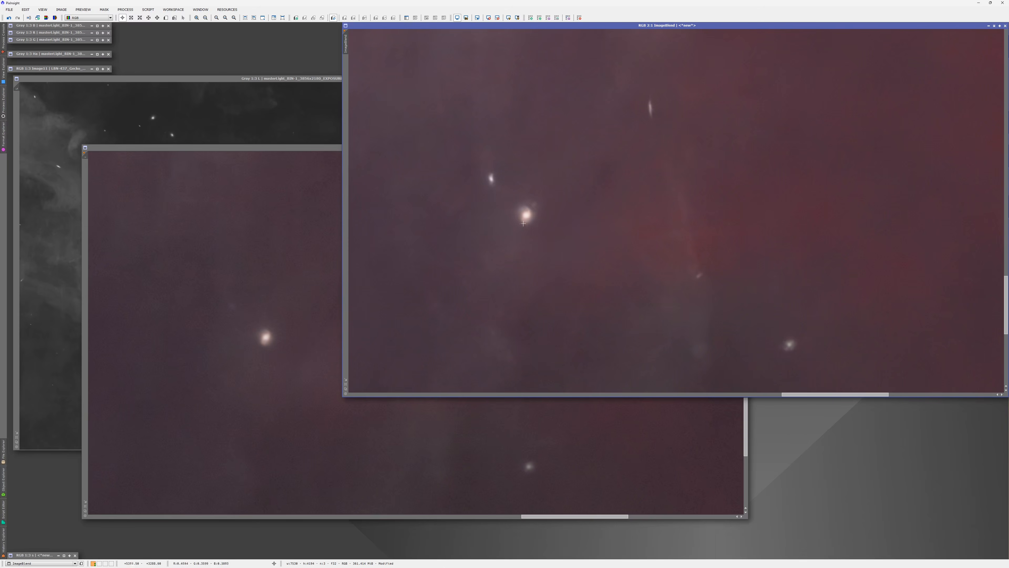
pyautogui.scroll(1, 527, 218)
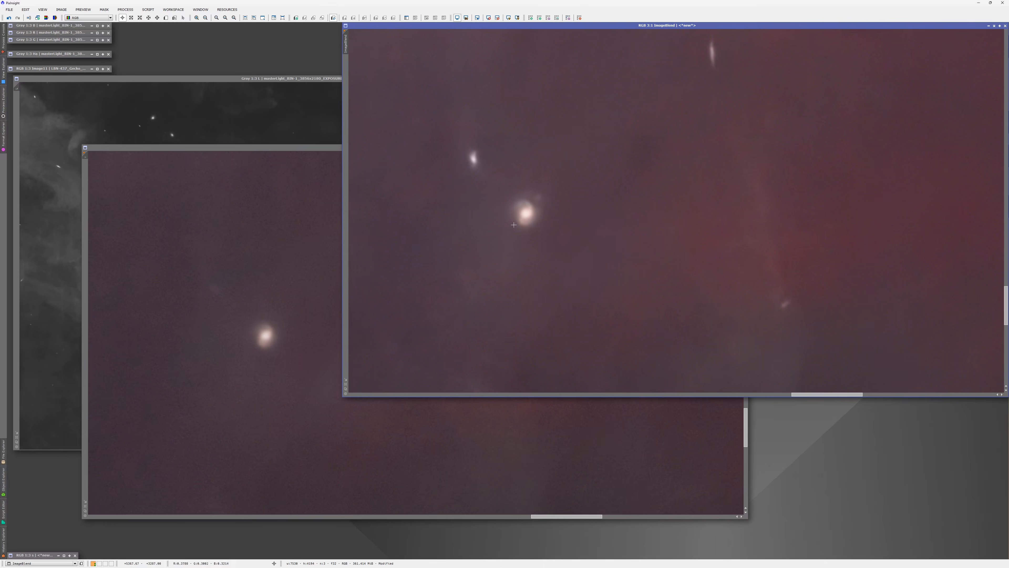
pyautogui.scroll(-2, 514, 224)
pyautogui.scroll(-2, 742, 292)
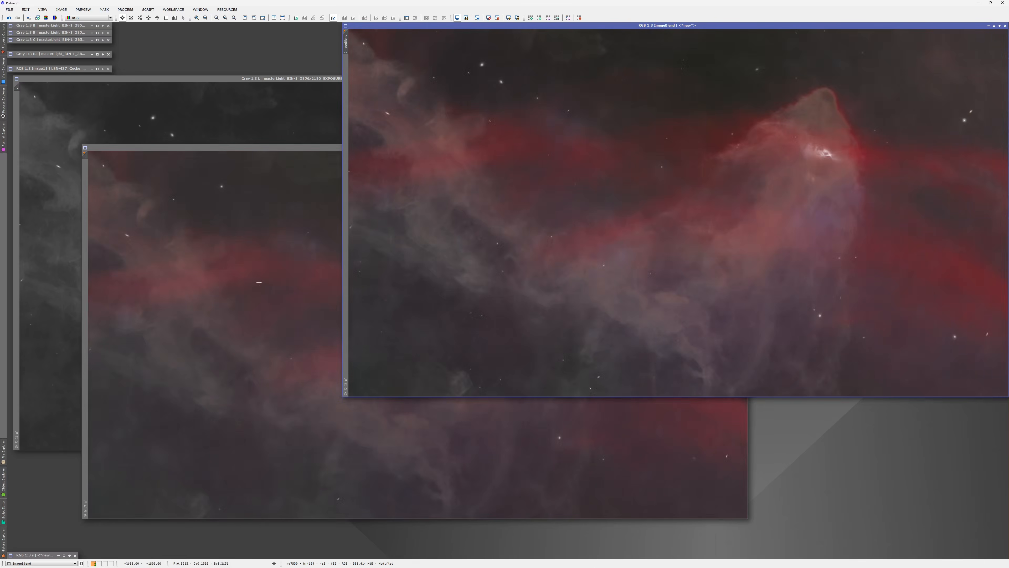
# Step: Compare the red band, the adjacent dark sky and the curved wisp near the upper-left corner of both images, up to 2:1 magnification
pyautogui.scroll(2, 446, 96)
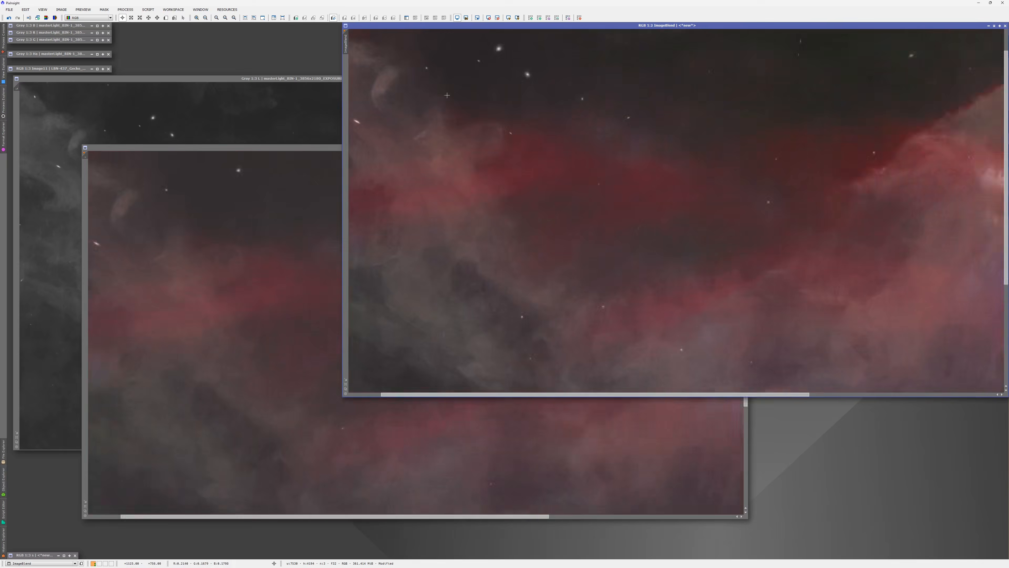
pyautogui.moveTo(412, 143); pyautogui.dragTo(631, 256)
pyautogui.moveTo(551, 115); pyautogui.dragTo(553, 269)
pyautogui.scroll(-2, 837, 254)
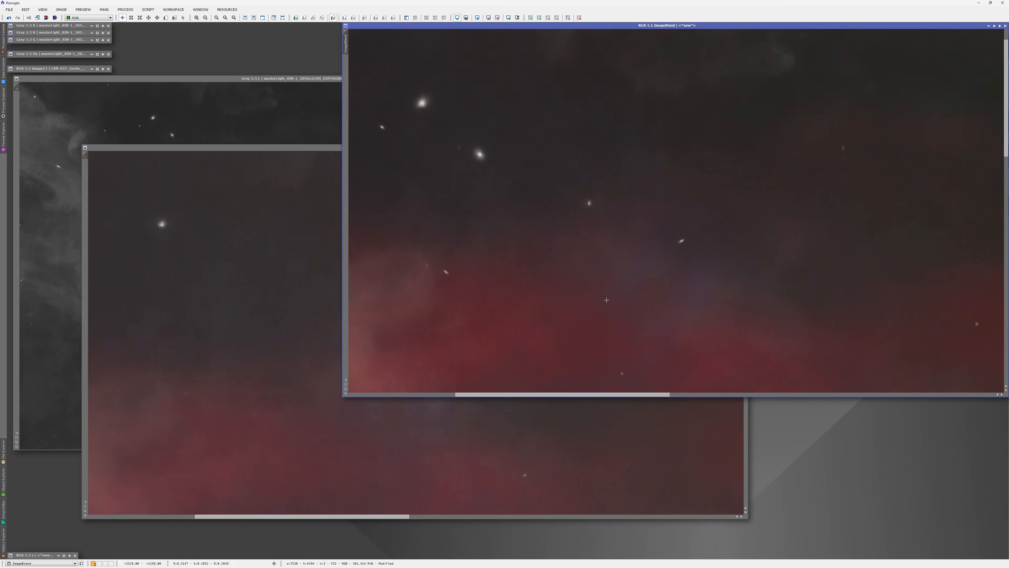
pyautogui.scroll(-1, 513, 285)
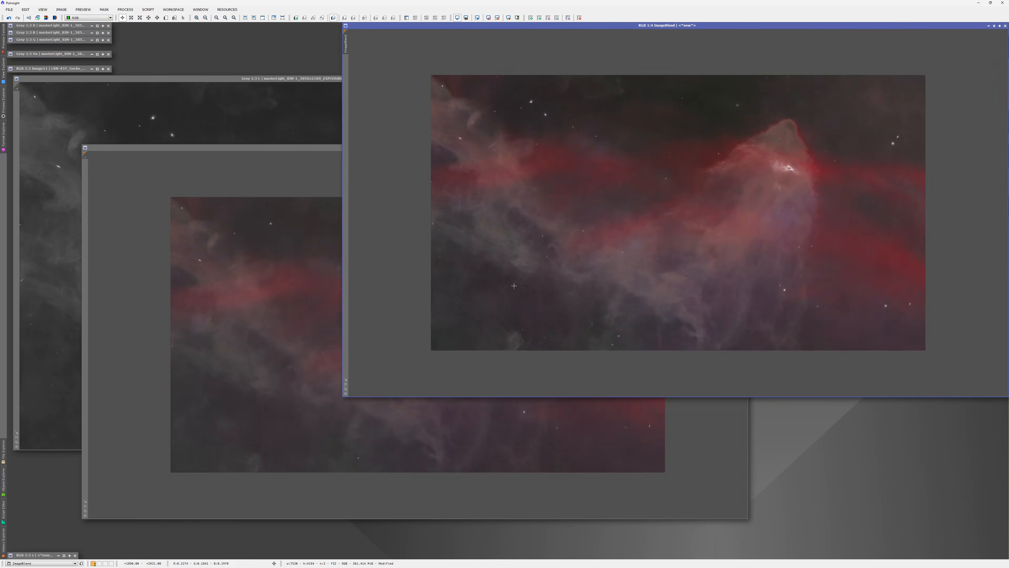
pyautogui.scroll(3, 414, 117)
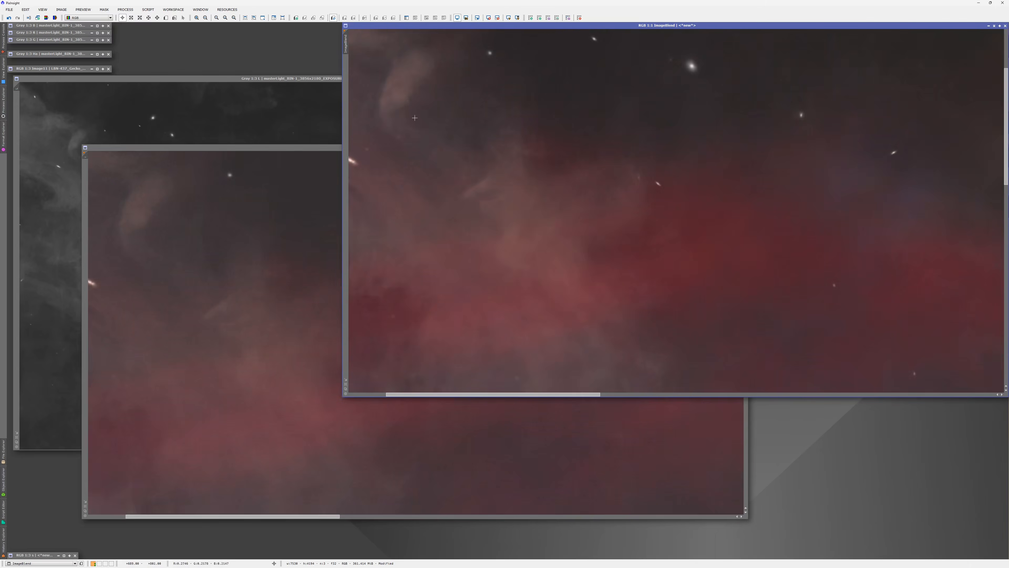
pyautogui.moveTo(414, 118); pyautogui.dragTo(546, 274)
pyautogui.scroll(1, 496, 247)
pyautogui.scroll(-1, 495, 247)
pyautogui.scroll(1, 495, 247)
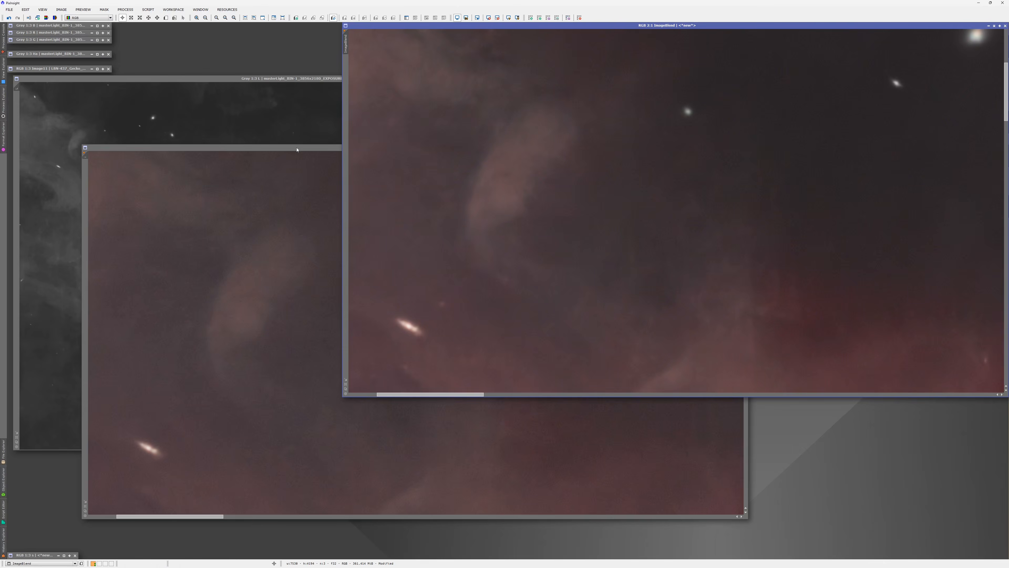
# Step: Compare the ImageBlend image with the other RGB image up close across the faint nebulosity and the red gas regions
pyautogui.moveTo(289, 147); pyautogui.dragTo(238, 159)
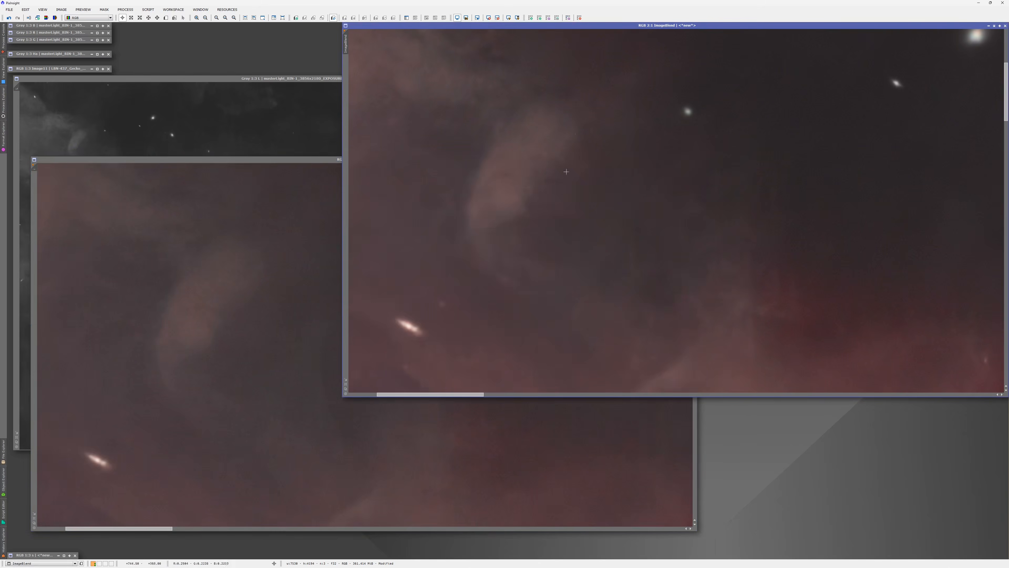
pyautogui.moveTo(733, 208); pyautogui.dragTo(862, 324)
pyautogui.moveTo(542, 198); pyautogui.dragTo(656, 279)
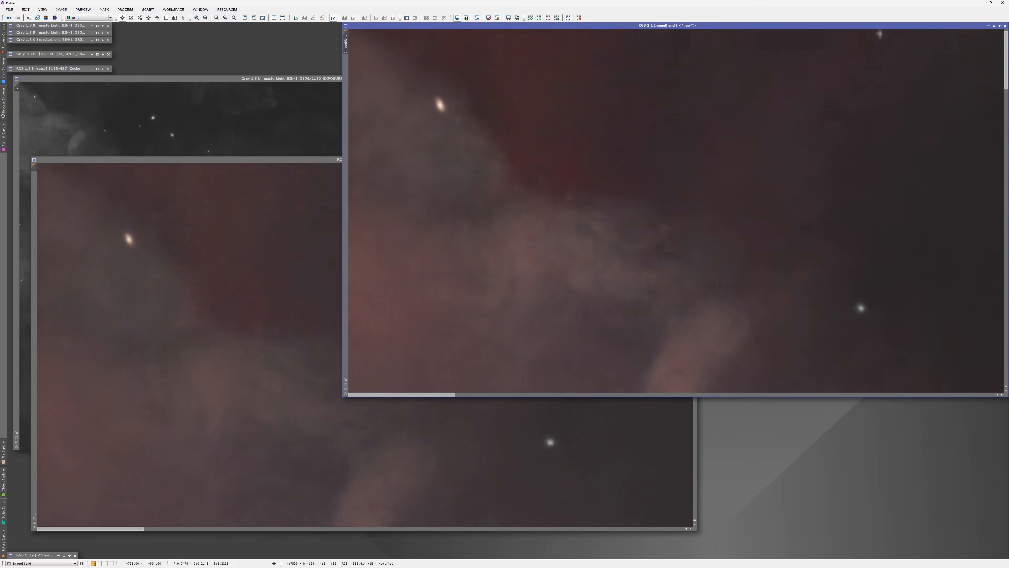
pyautogui.scroll(-3, 719, 281)
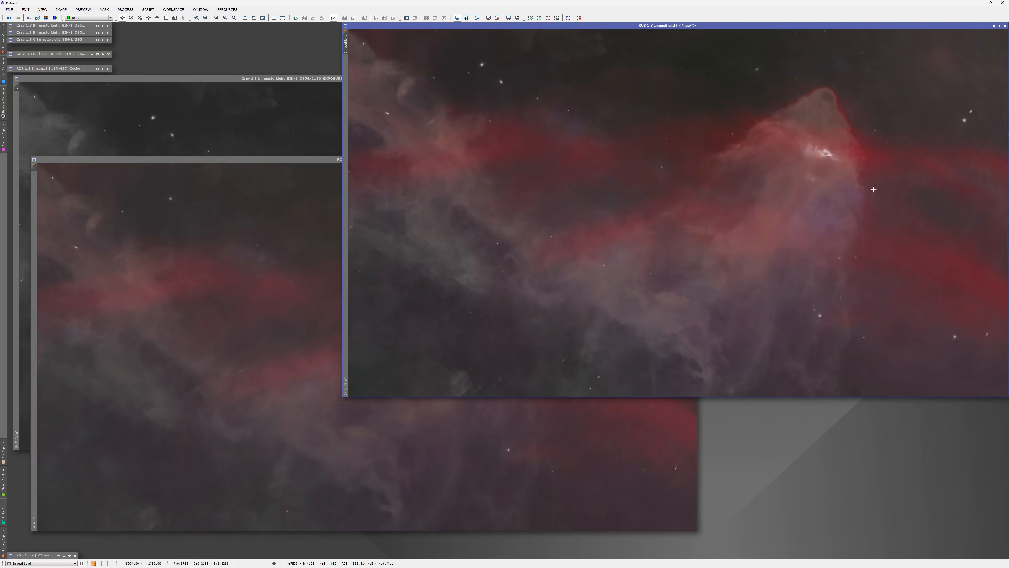
pyautogui.scroll(2, 646, 192)
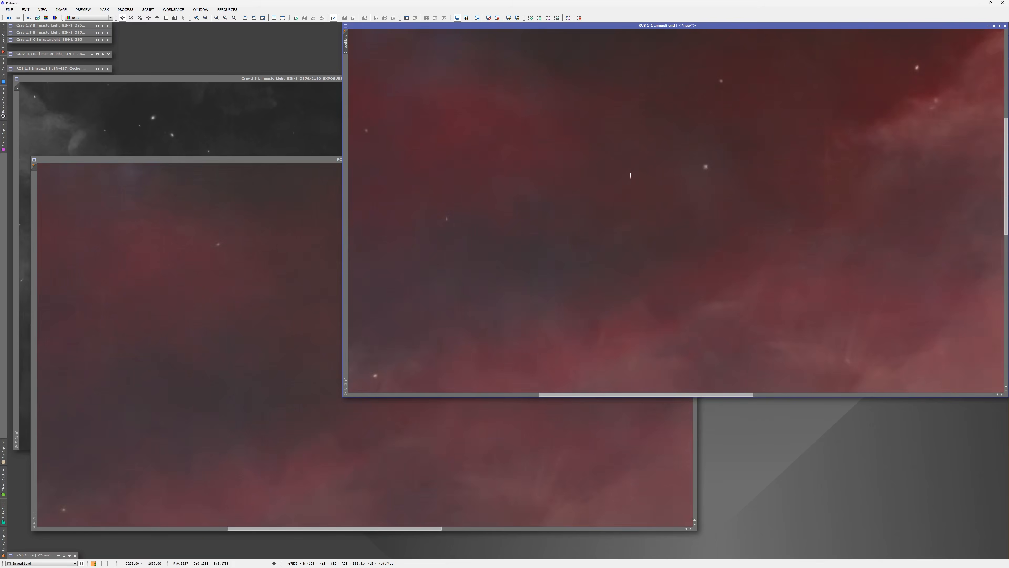
pyautogui.moveTo(624, 166); pyautogui.dragTo(448, 133)
pyautogui.moveTo(660, 248); pyautogui.dragTo(625, 96)
pyautogui.moveTo(671, 279); pyautogui.dragTo(671, 121)
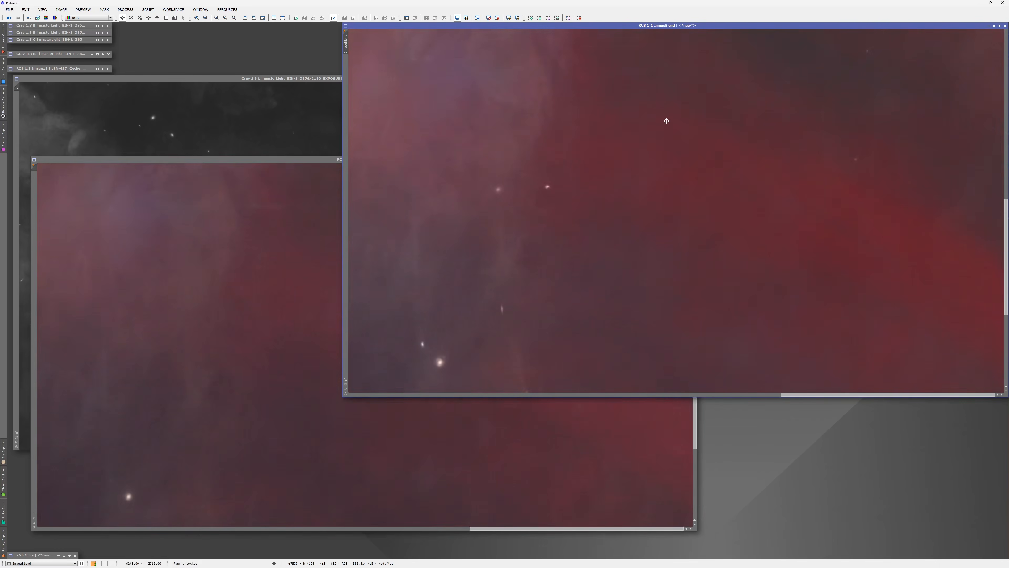
pyautogui.click(601, 431)
pyautogui.scroll(-2, 601, 431)
pyautogui.click(688, 372)
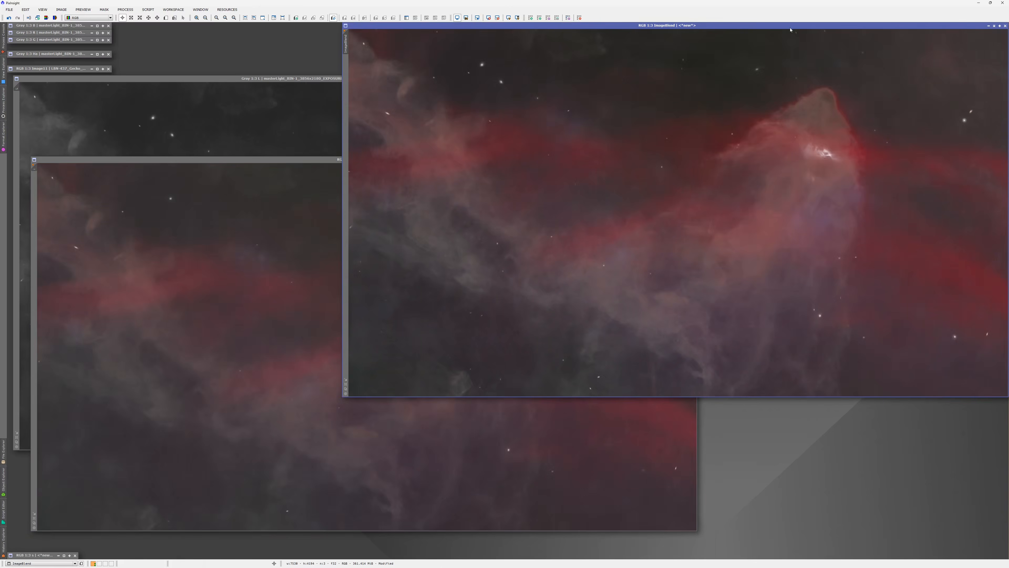
# Step: Shift the ImageBlend window to uncover the process icons and bring the other RGB image to the front
pyautogui.moveTo(787, 26); pyautogui.dragTo(710, 26)
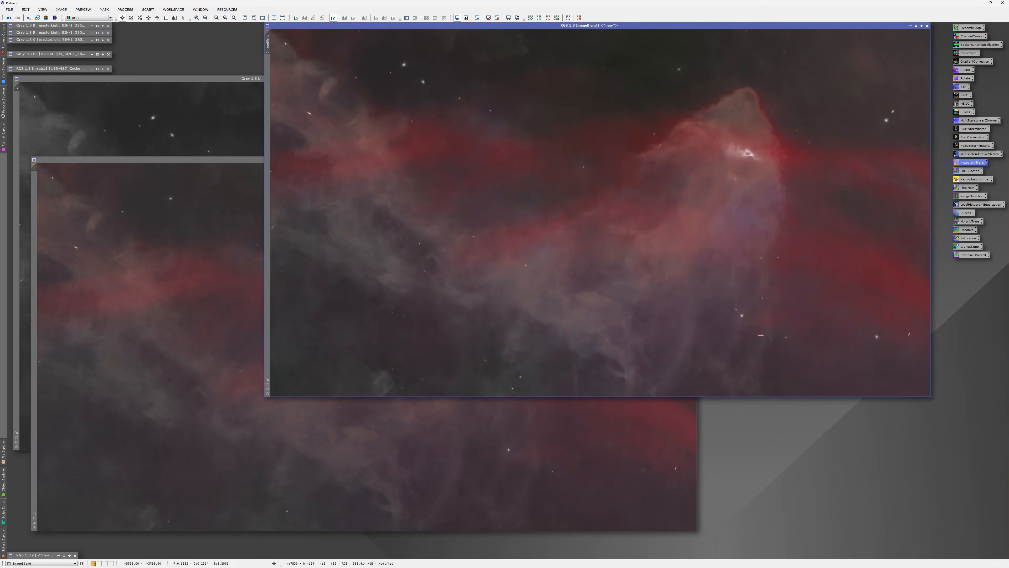
pyautogui.click(284, 424)
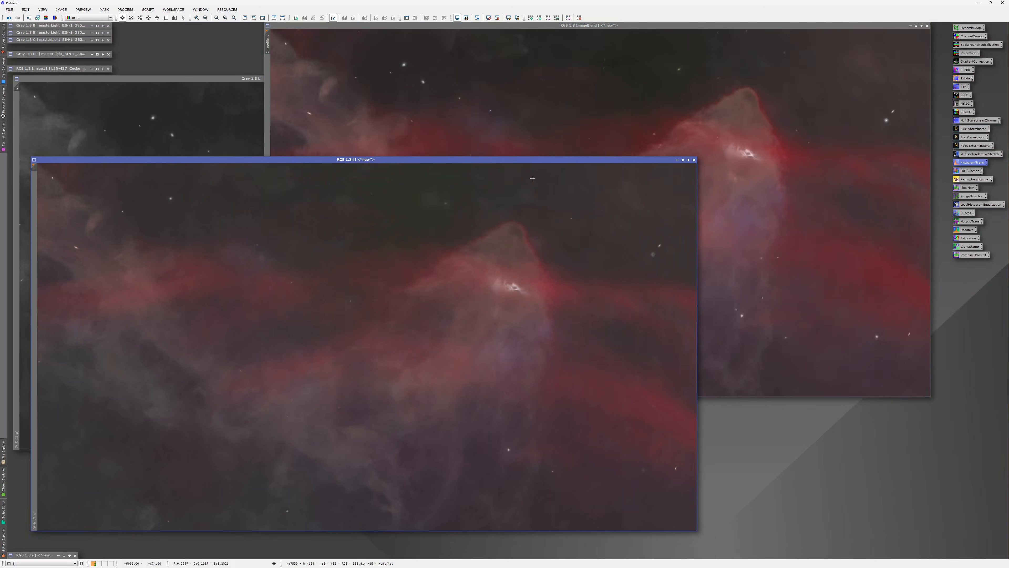
pyautogui.moveTo(365, 159); pyautogui.dragTo(416, 121)
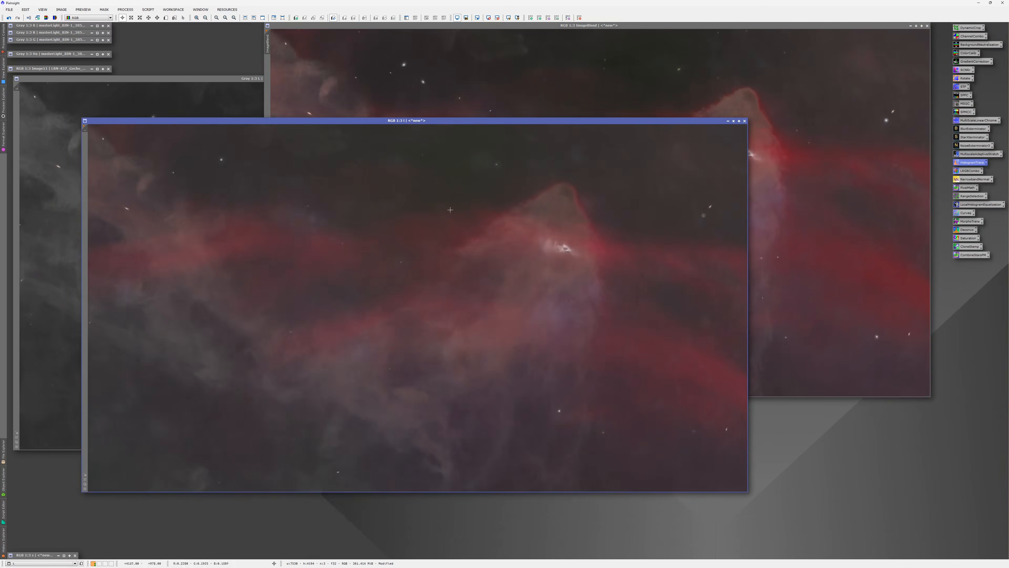
# Step: Open LRGBCombination, disable the R, G and B channels so only L remains enabled, and place the dialog near the images
pyautogui.click(126, 10)
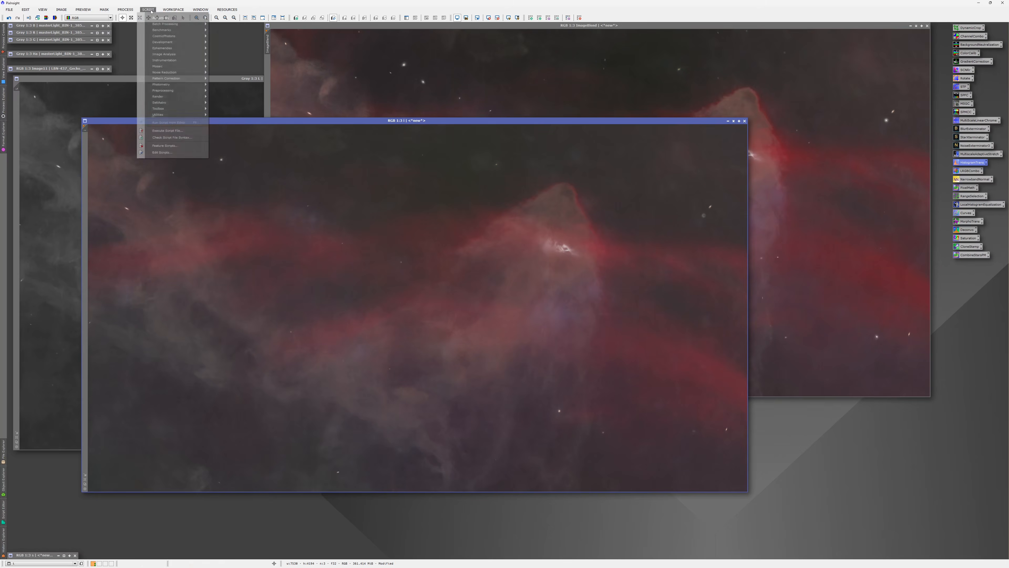
pyautogui.moveTo(140, 18)
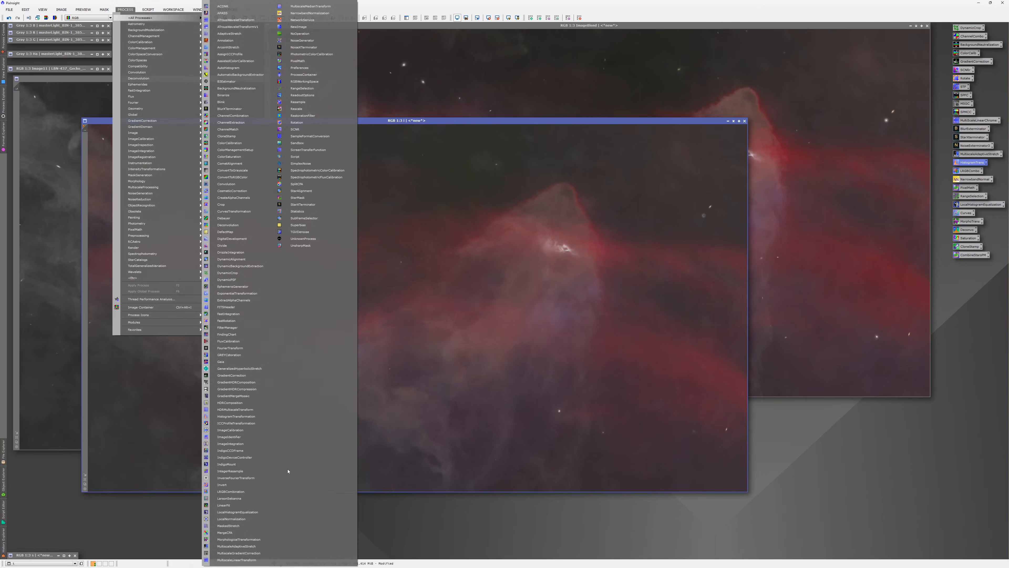
pyautogui.click(249, 491)
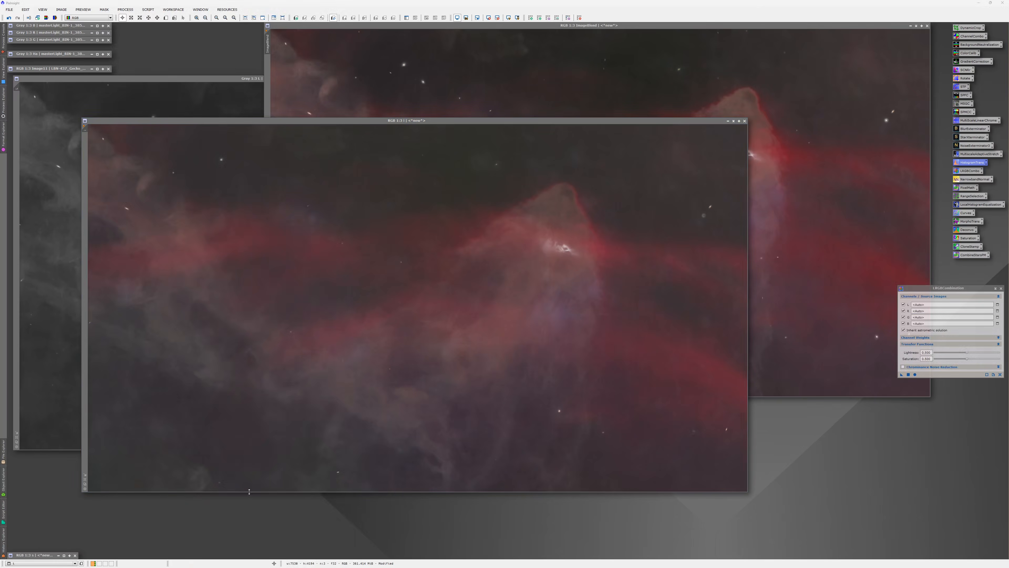
pyautogui.click(904, 311)
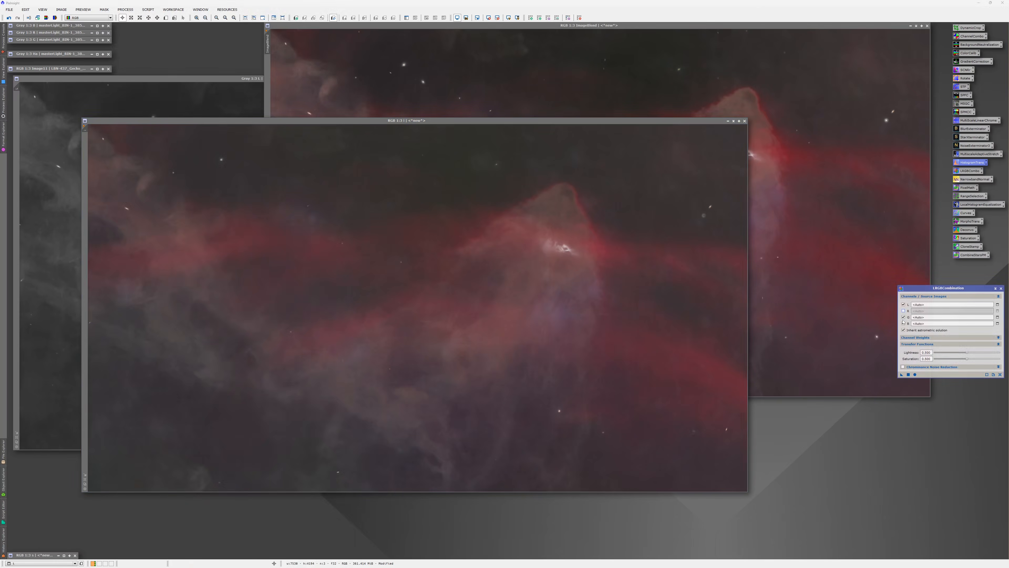
pyautogui.click(903, 323)
pyautogui.moveTo(945, 292); pyautogui.dragTo(370, 401)
pyautogui.click(327, 424)
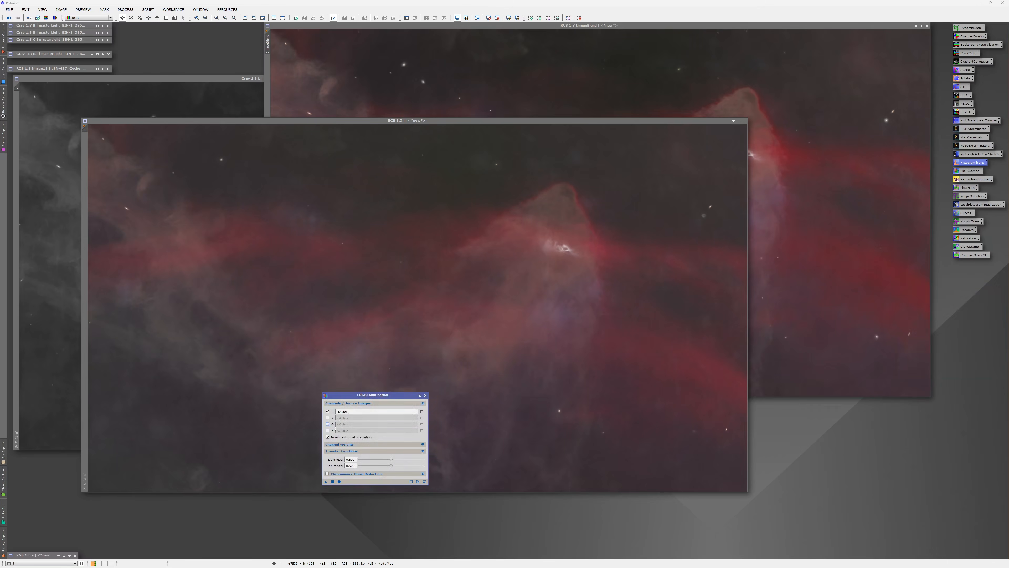
# Step: Set the grayscale L image as the LRGBCombination source and apply it to the front RGB image
pyautogui.moveTo(17, 88); pyautogui.dragTo(801, 420)
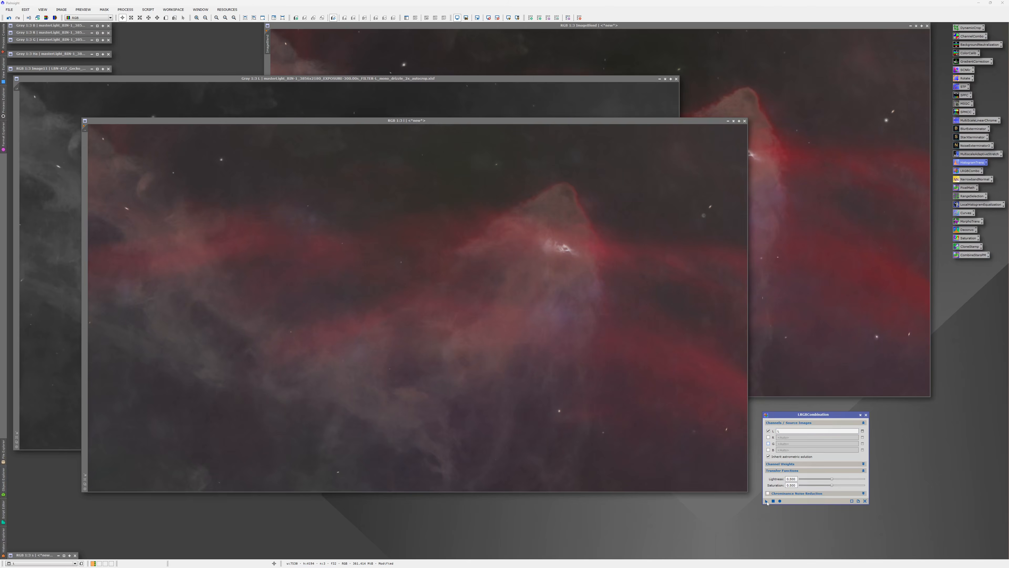
pyautogui.moveTo(767, 502); pyautogui.dragTo(456, 370)
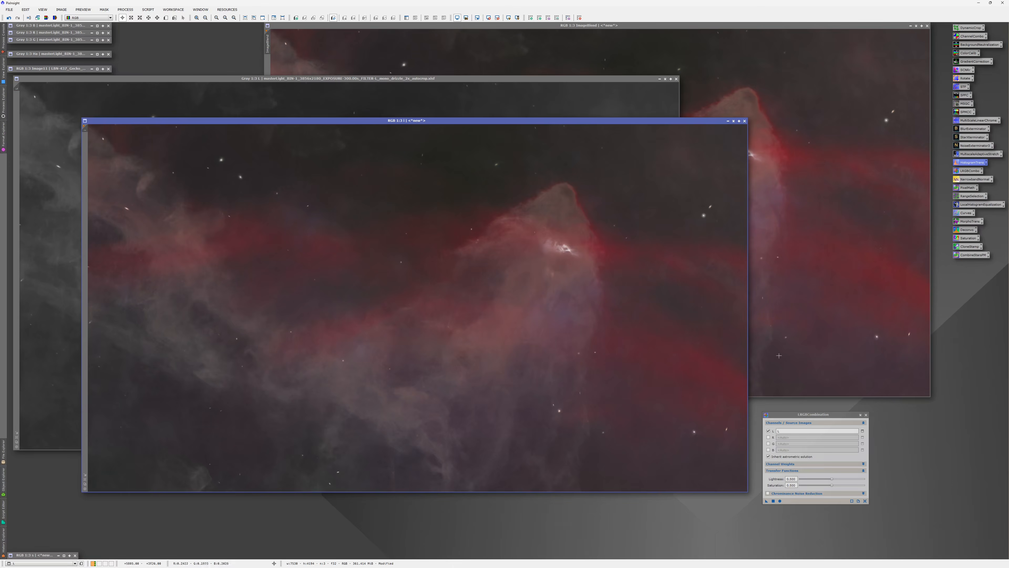
pyautogui.moveTo(795, 414); pyautogui.dragTo(841, 412)
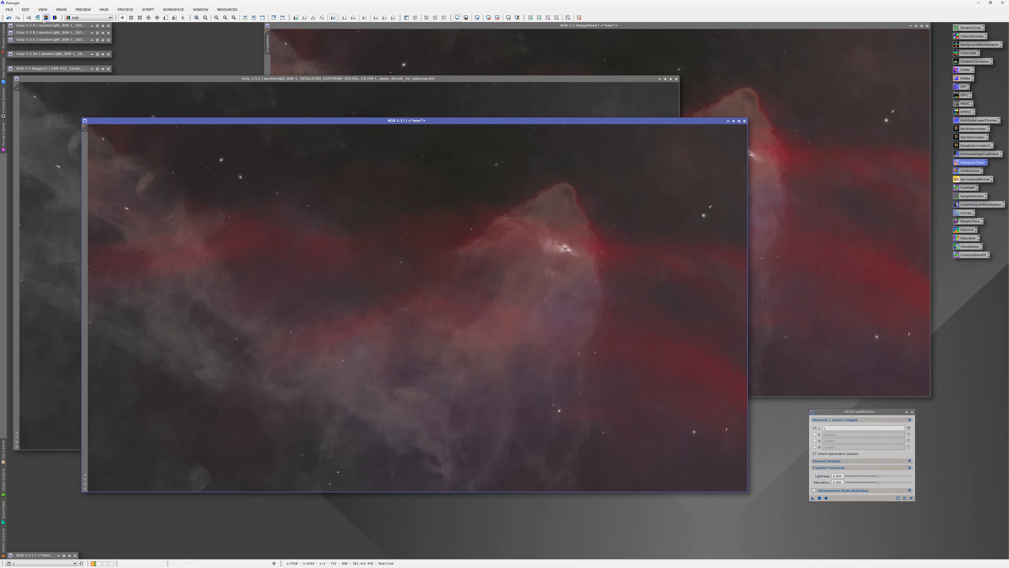
# Step: Undo and redo the luminance combination to compare before and after, and bring ImageBlend forward for reference
pyautogui.click(9, 18)
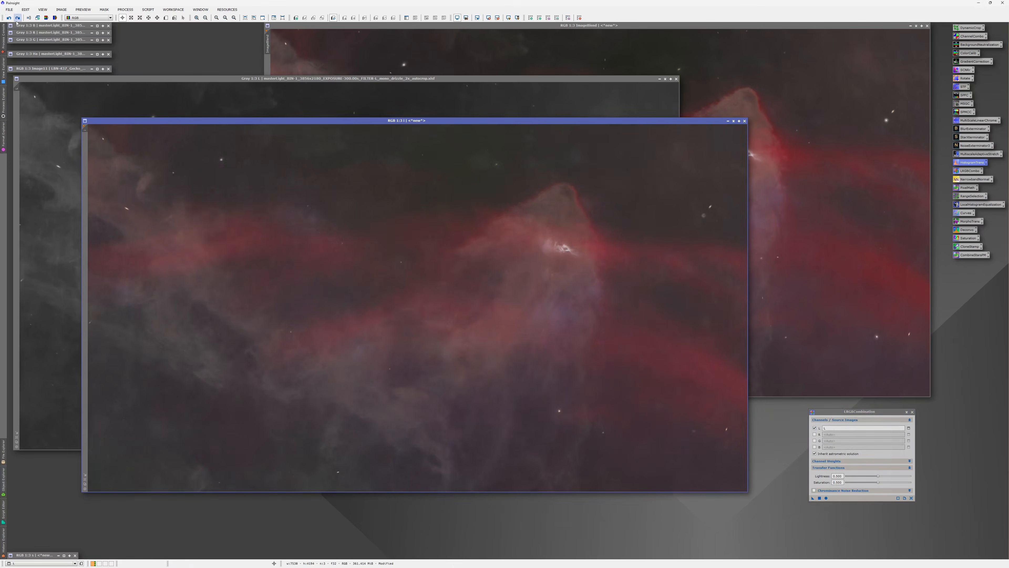
pyautogui.click(17, 19)
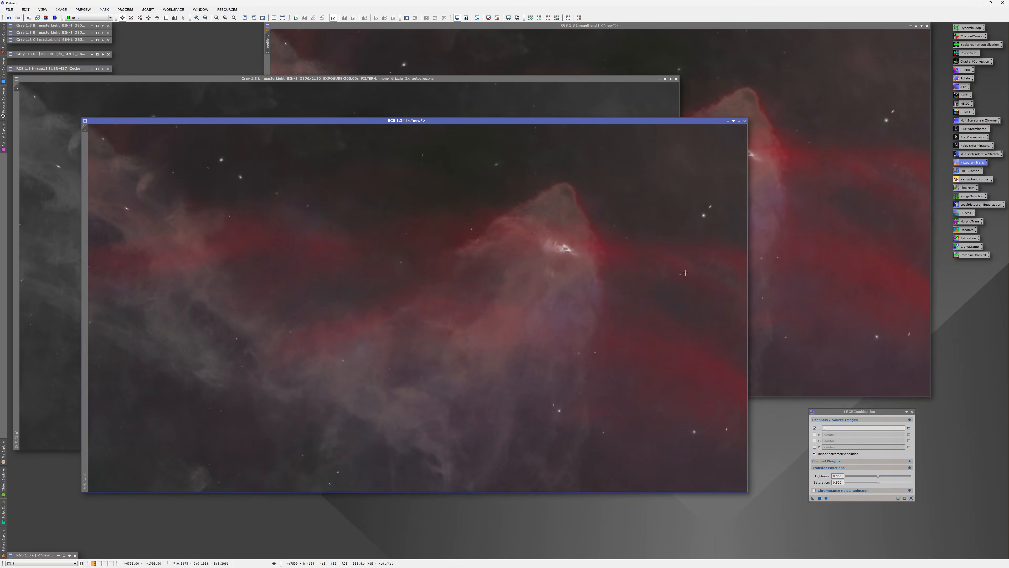
pyautogui.click(754, 258)
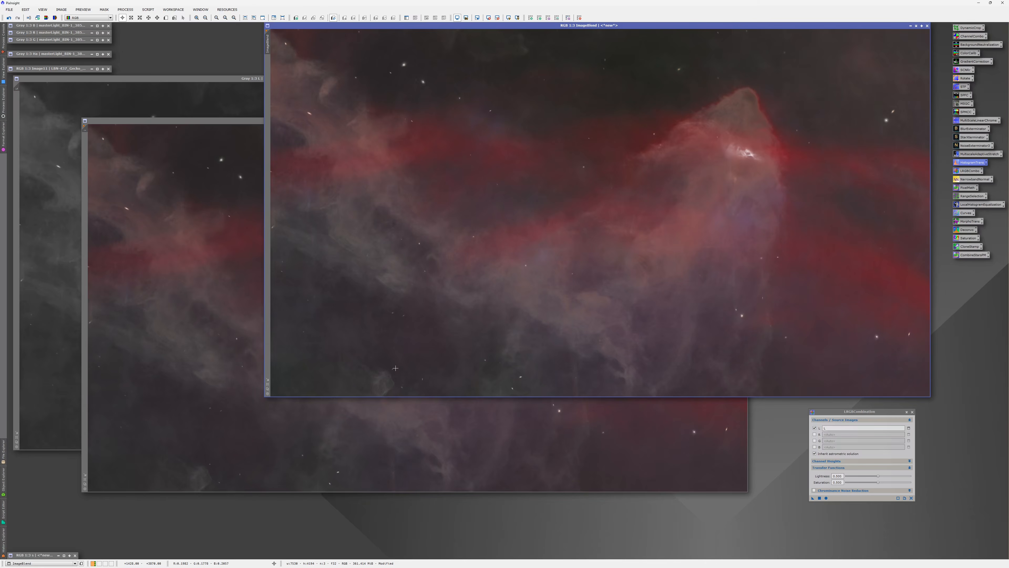
# Step: Move the LRGBCombination dialog out of the way and arrange the combined RGB image beside ImageBlend for comparison
pyautogui.moveTo(876, 414); pyautogui.dragTo(966, 462)
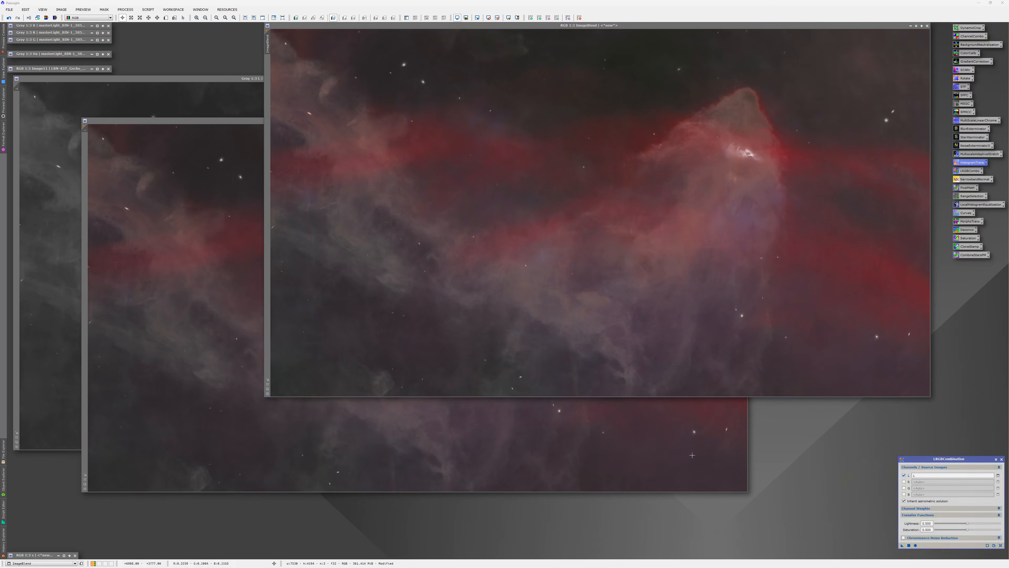
pyautogui.click(703, 468)
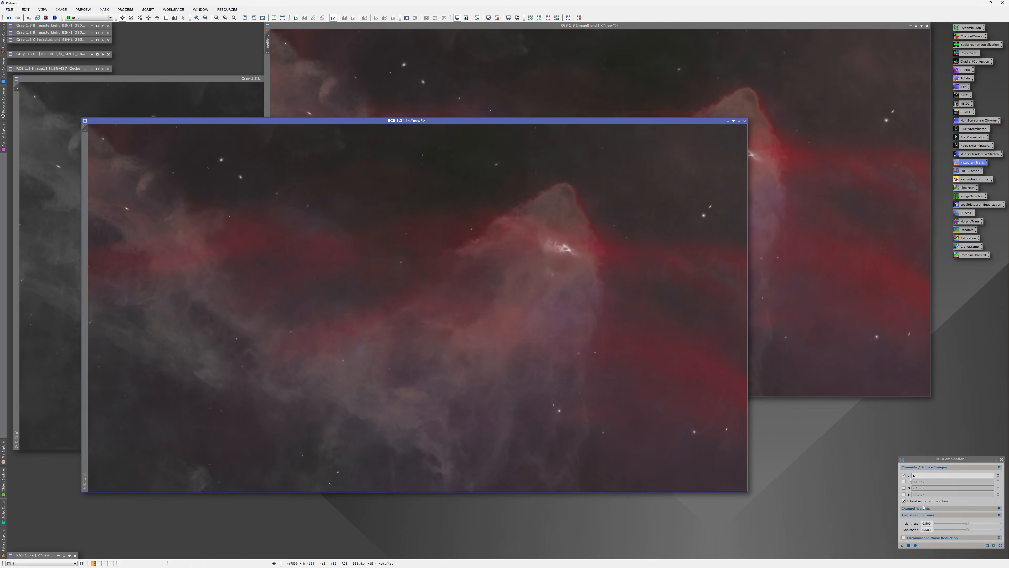
pyautogui.moveTo(694, 127); pyautogui.dragTo(630, 88)
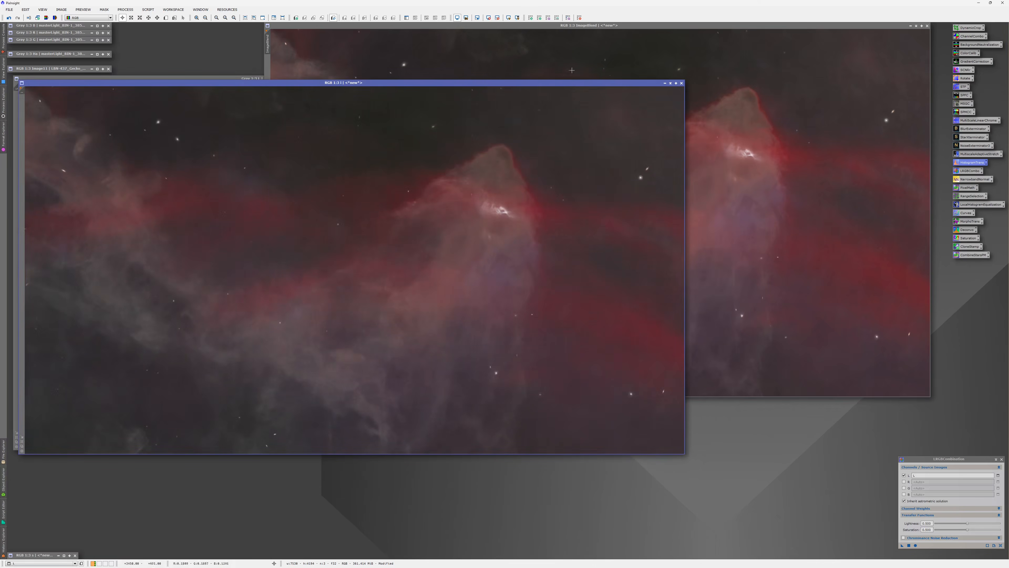
pyautogui.click(302, 68)
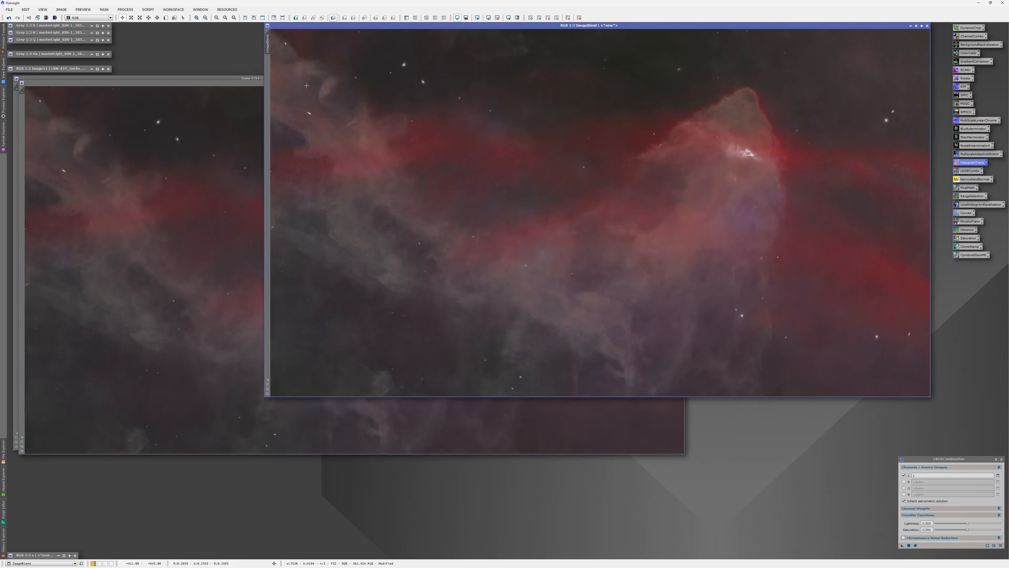
# Step: Examine the curled cloud and the dark dusty nebulosity at high magnification in both ImageBlend and the LRGB-combined image
pyautogui.scroll(3, 327, 115)
pyautogui.moveTo(342, 95); pyautogui.dragTo(441, 325)
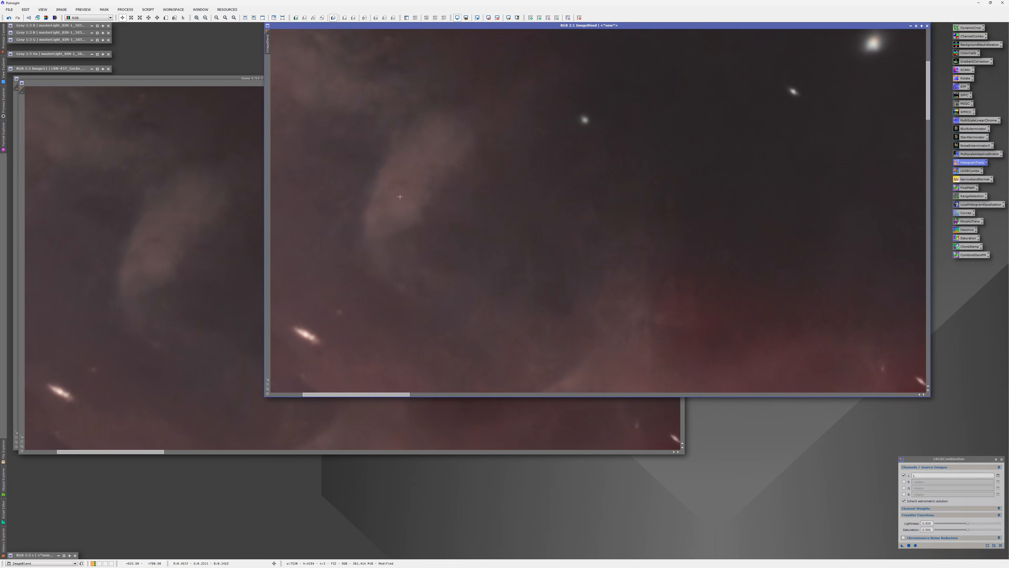
pyautogui.moveTo(400, 196); pyautogui.dragTo(501, 165)
pyautogui.moveTo(532, 335); pyautogui.dragTo(504, 155)
pyautogui.scroll(-2, 496, 226)
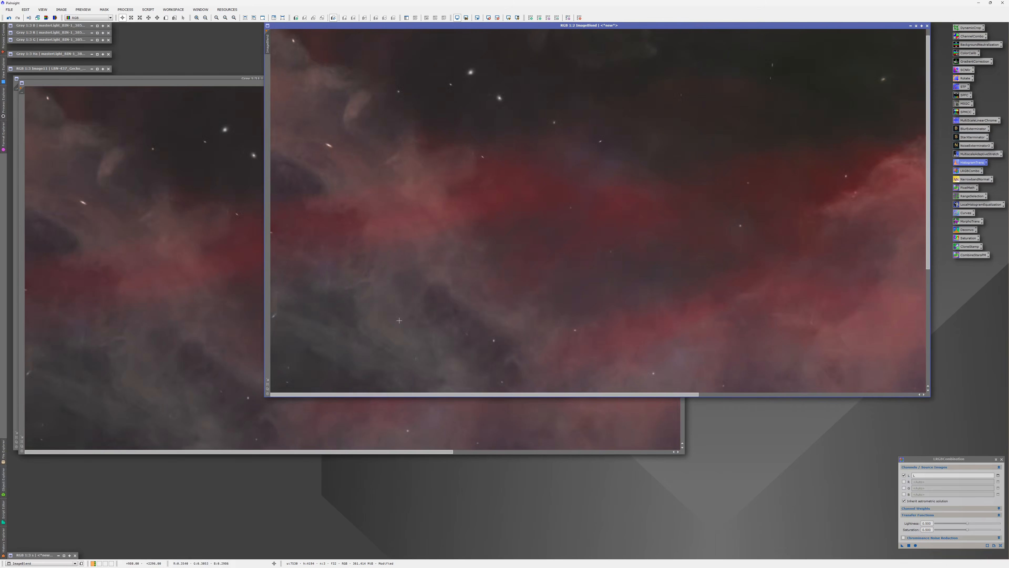
pyautogui.scroll(3, 399, 321)
pyautogui.scroll(-2, 394, 320)
pyautogui.moveTo(383, 320); pyautogui.dragTo(610, 167)
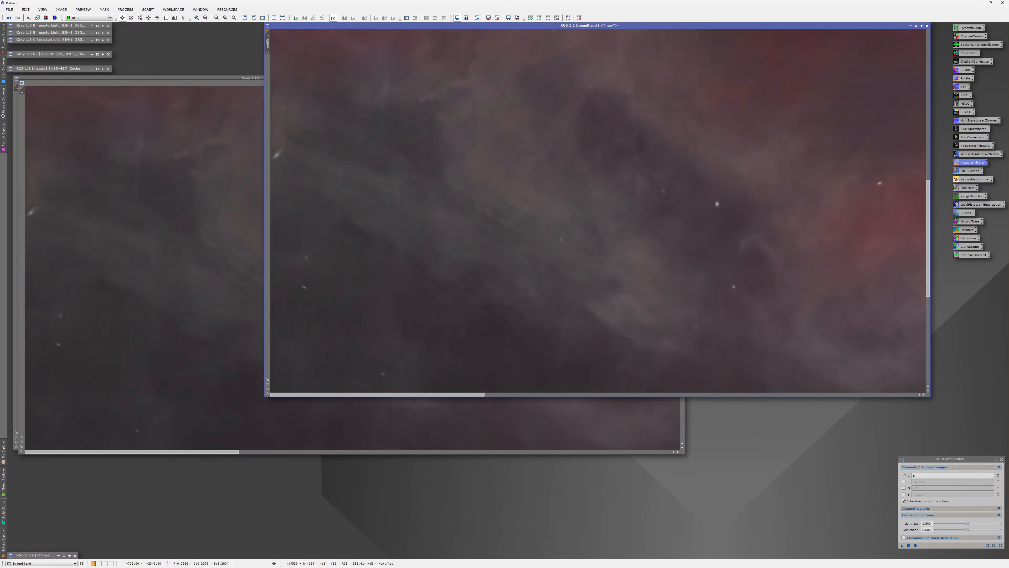
pyautogui.scroll(1, 450, 174)
pyautogui.moveTo(451, 174); pyautogui.dragTo(378, 282)
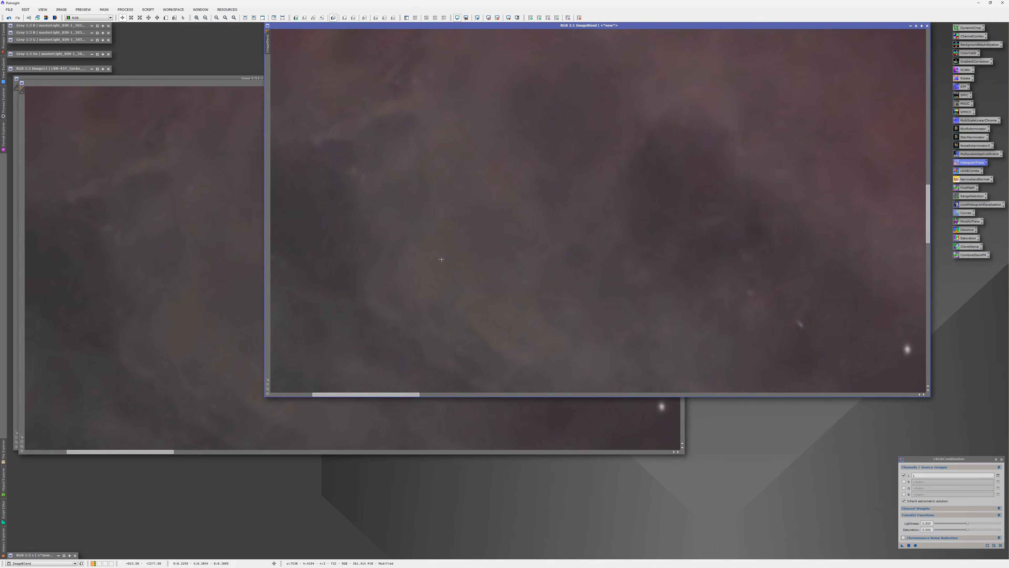
pyautogui.moveTo(434, 311); pyautogui.dragTo(428, 292)
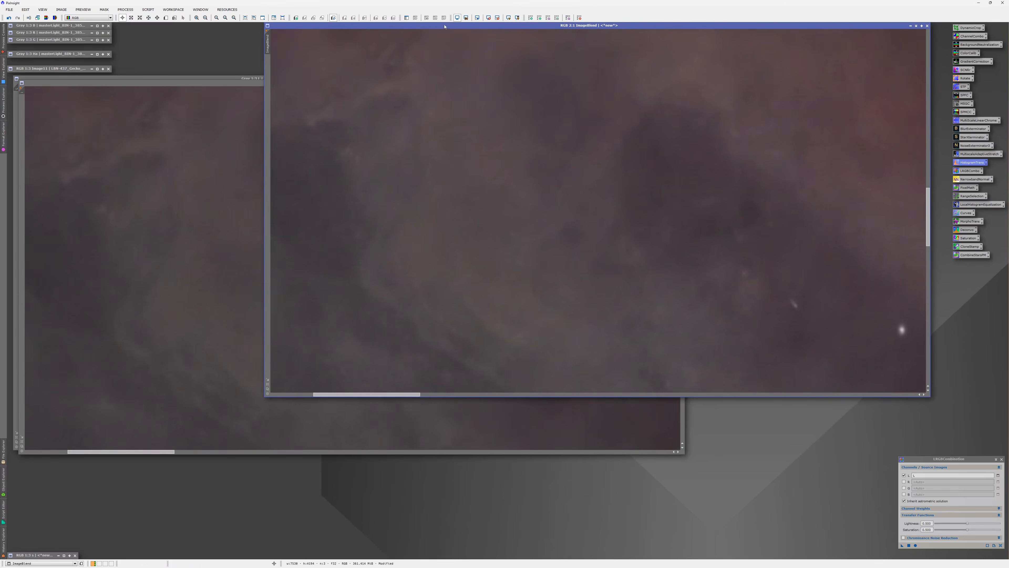
# Step: Uncover more of the LRGB-combined image and compare its color and detail with ImageBlend from the dark dust to the red nebulosity
pyautogui.moveTo(442, 25); pyautogui.dragTo(493, 25)
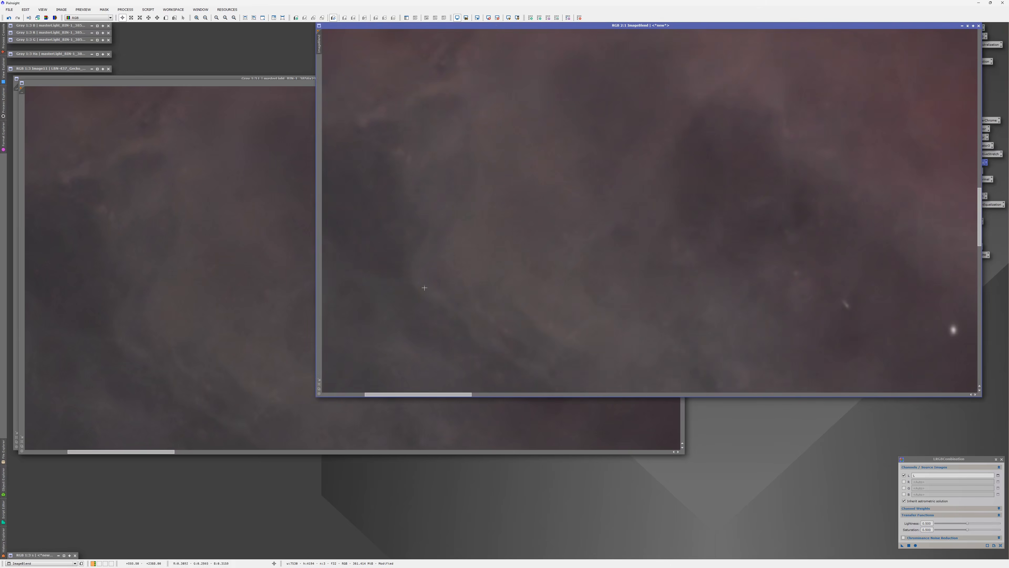
pyautogui.moveTo(424, 288); pyautogui.dragTo(515, 277)
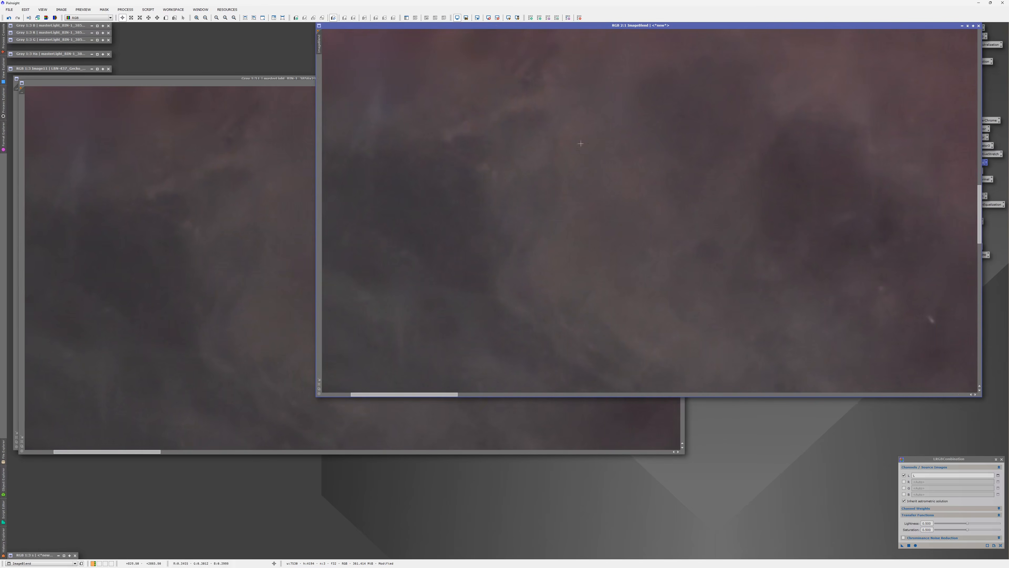
pyautogui.moveTo(608, 294); pyautogui.dragTo(584, 204)
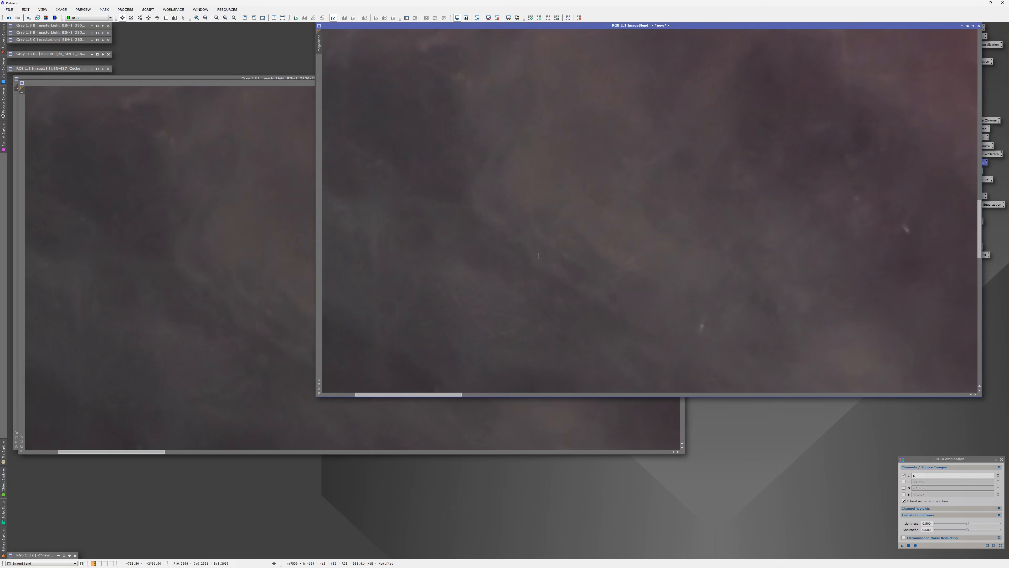
pyautogui.moveTo(541, 239); pyautogui.dragTo(571, 284)
pyautogui.moveTo(265, 344); pyautogui.dragTo(213, 334)
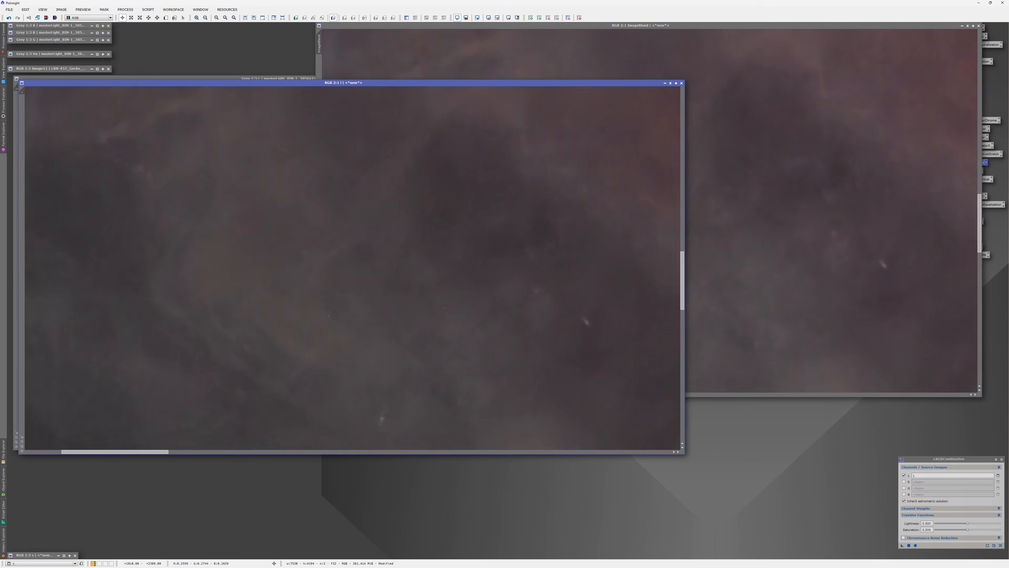
pyautogui.click(794, 217)
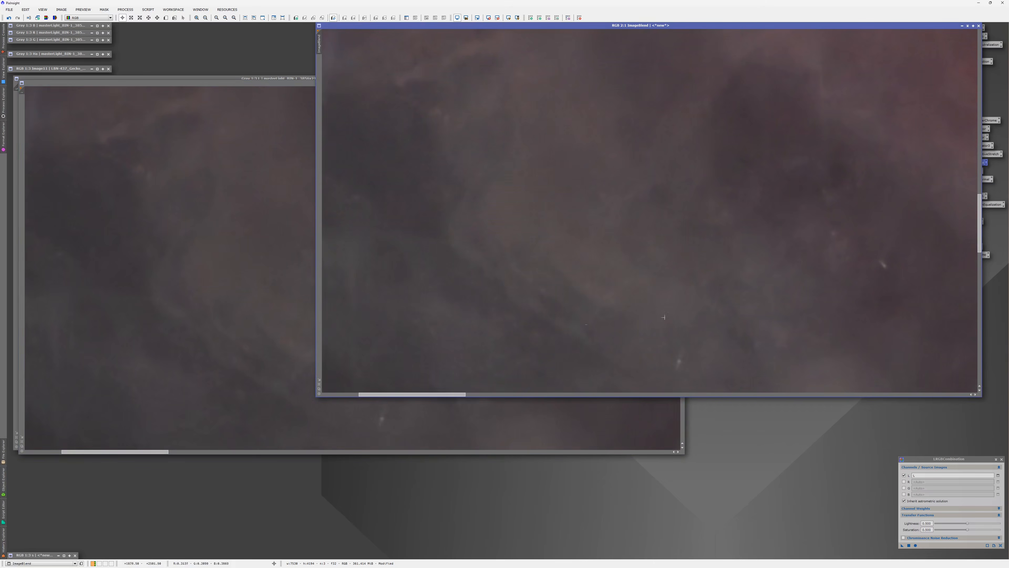
pyautogui.moveTo(750, 291); pyautogui.dragTo(485, 169)
pyautogui.moveTo(720, 268); pyautogui.dragTo(427, 171)
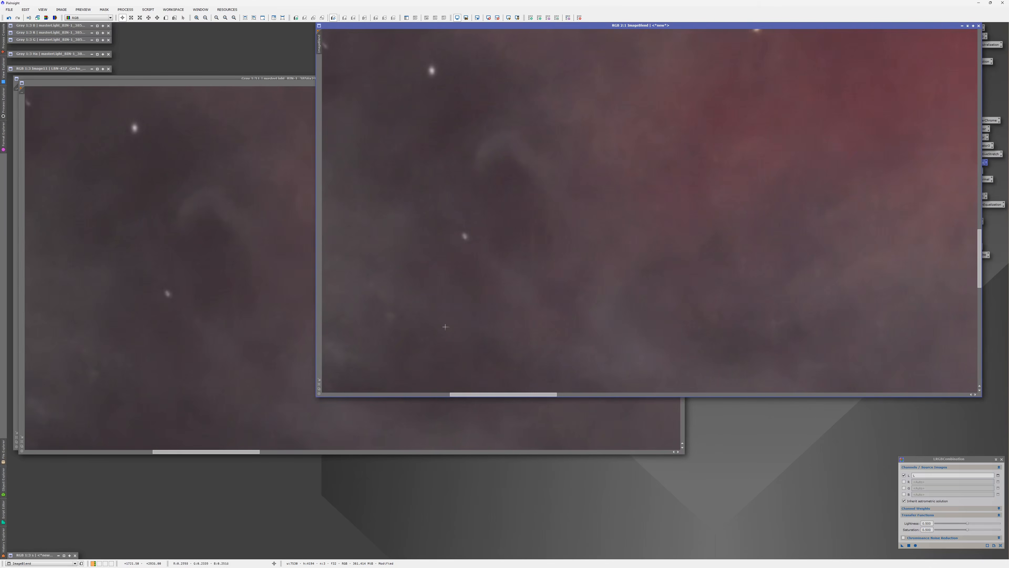
# Step: Examine ImageBlend at high magnification from the dark dust to the lower purple nebulosity, comparing it with the LRGB-combined image
pyautogui.moveTo(445, 327); pyautogui.dragTo(536, 156)
pyautogui.moveTo(572, 276); pyautogui.dragTo(323, 135)
pyautogui.moveTo(620, 293); pyautogui.dragTo(386, 272)
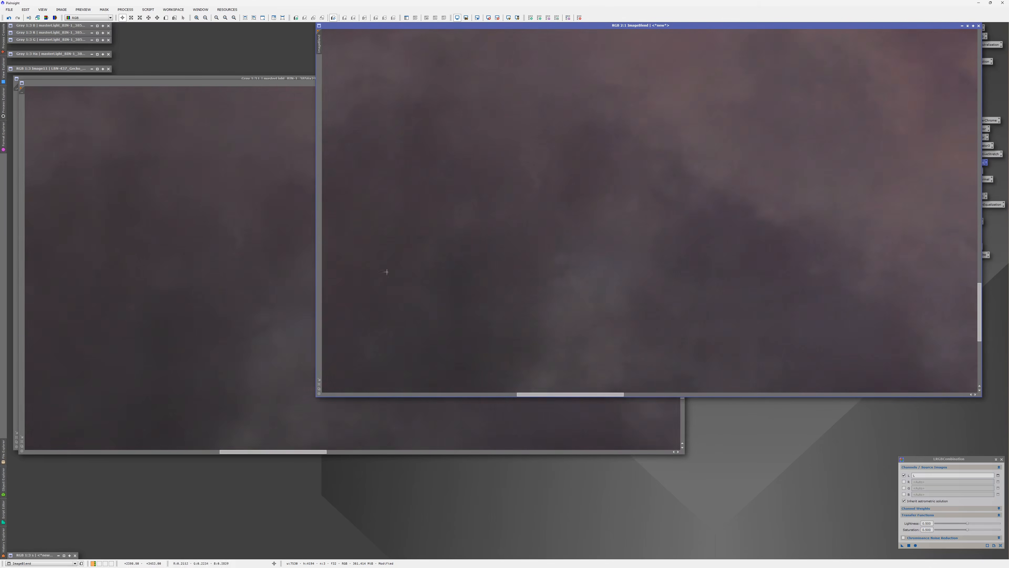
pyautogui.moveTo(582, 240); pyautogui.dragTo(374, 178)
pyautogui.scroll(-1, 206, 260)
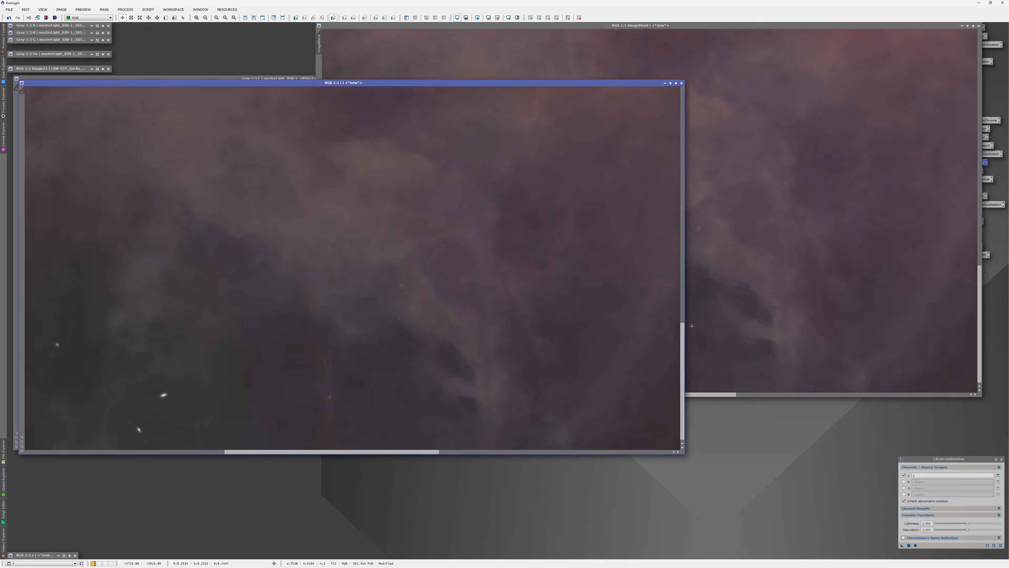
pyautogui.scroll(1, 744, 322)
pyautogui.moveTo(747, 331); pyautogui.dragTo(449, 242)
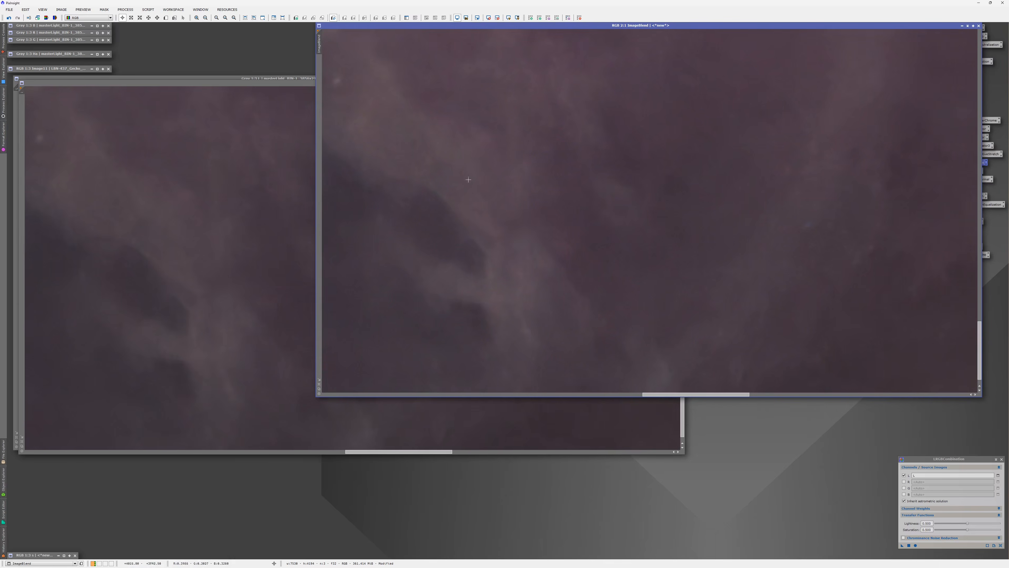
pyautogui.scroll(-2, 552, 311)
pyautogui.scroll(-1, 547, 318)
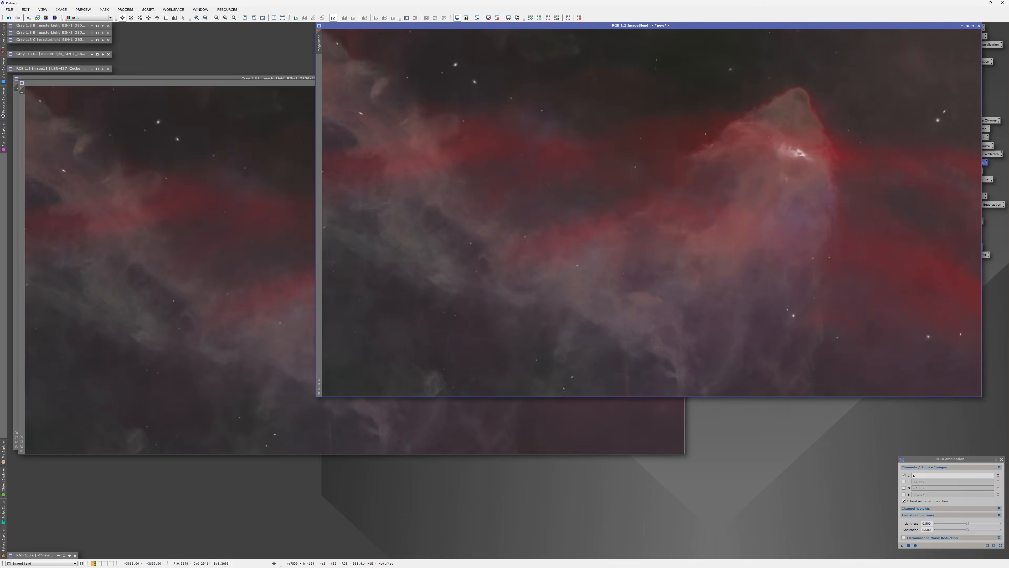
# Step: Bring the LRGB-combined image forward and close the LRGBCombination dialog
pyautogui.click(547, 422)
pyautogui.moveTo(982, 460); pyautogui.dragTo(748, 391)
pyautogui.click(769, 391)
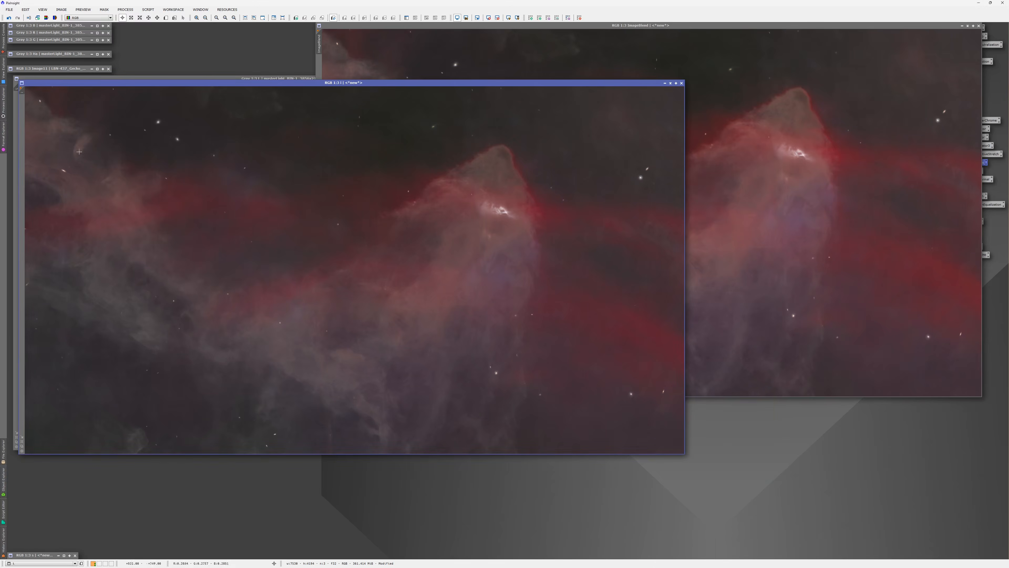
# Step: Rename the LRGB-combined image as onr and minimize it
pyautogui.doubleClick(24, 91)
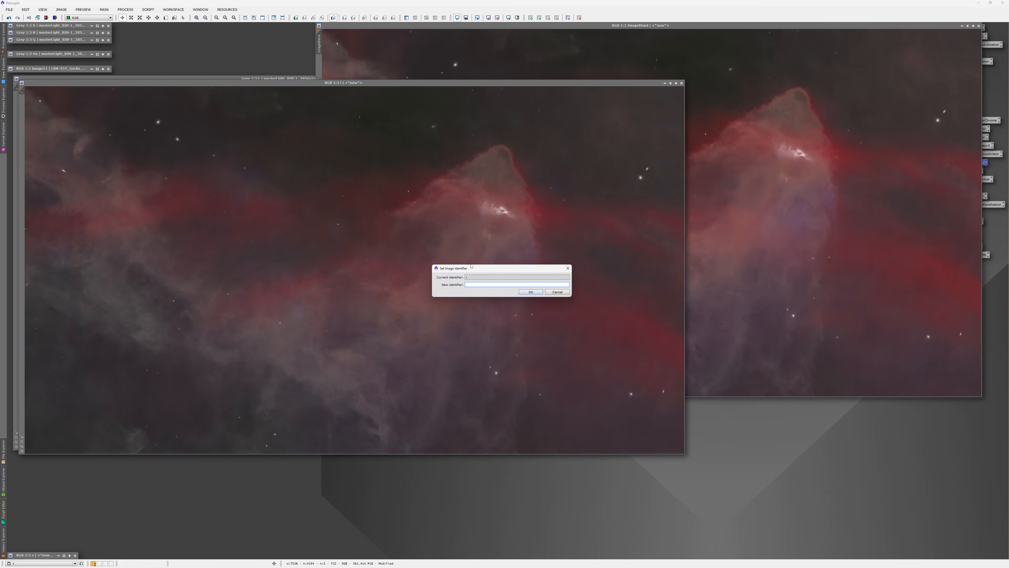
pyautogui.write('onr')
pyautogui.press('Return')
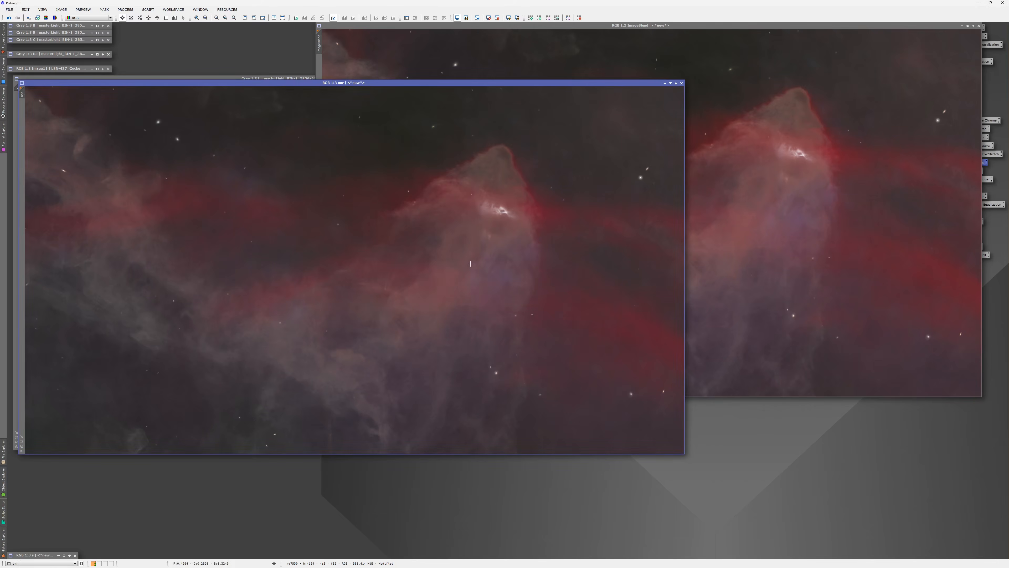
pyautogui.click(664, 83)
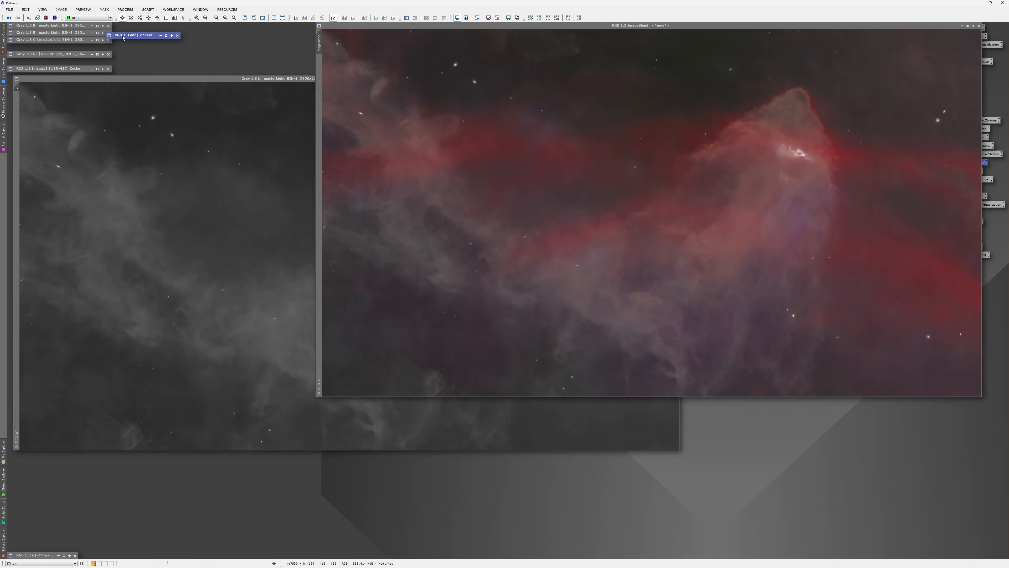
# Step: Rename the ImageBlend image as i
pyautogui.doubleClick(319, 43)
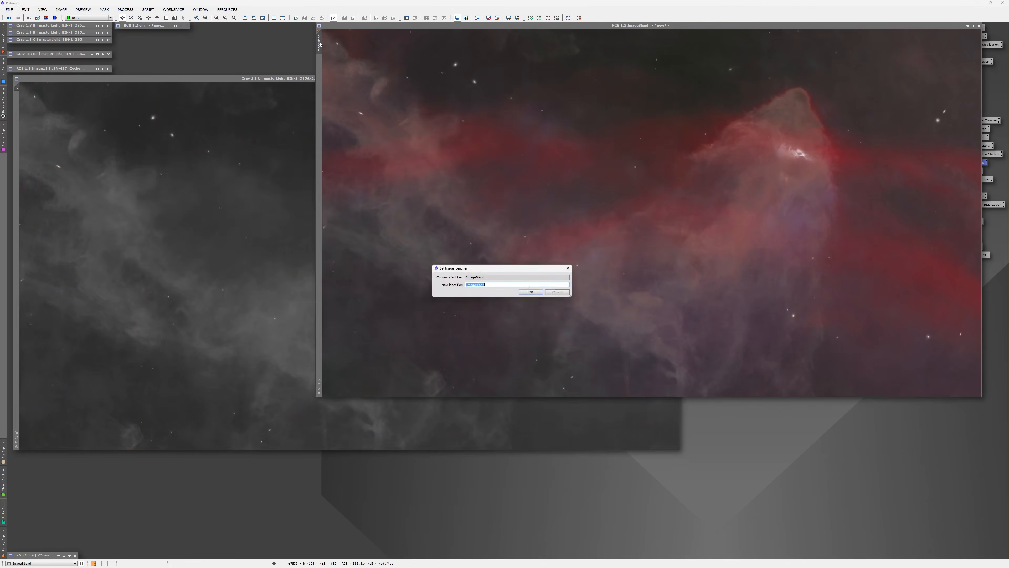
pyautogui.write('i')
pyautogui.press('Return')
# Step: Minimize the grayscale luminance image and move the renamed ImageBlend image to the middle of the workspace
pyautogui.click(278, 159)
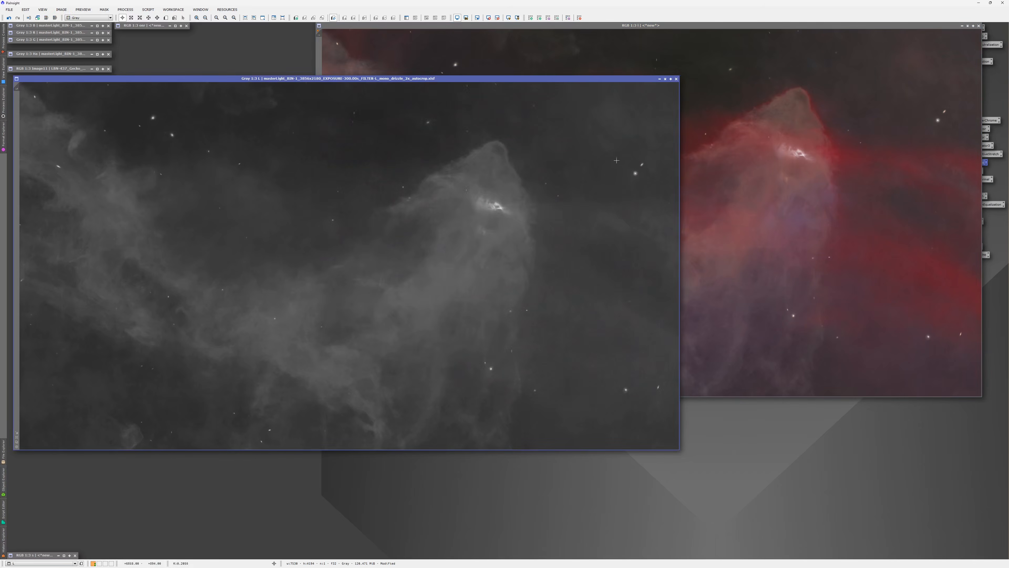
pyautogui.click(660, 78)
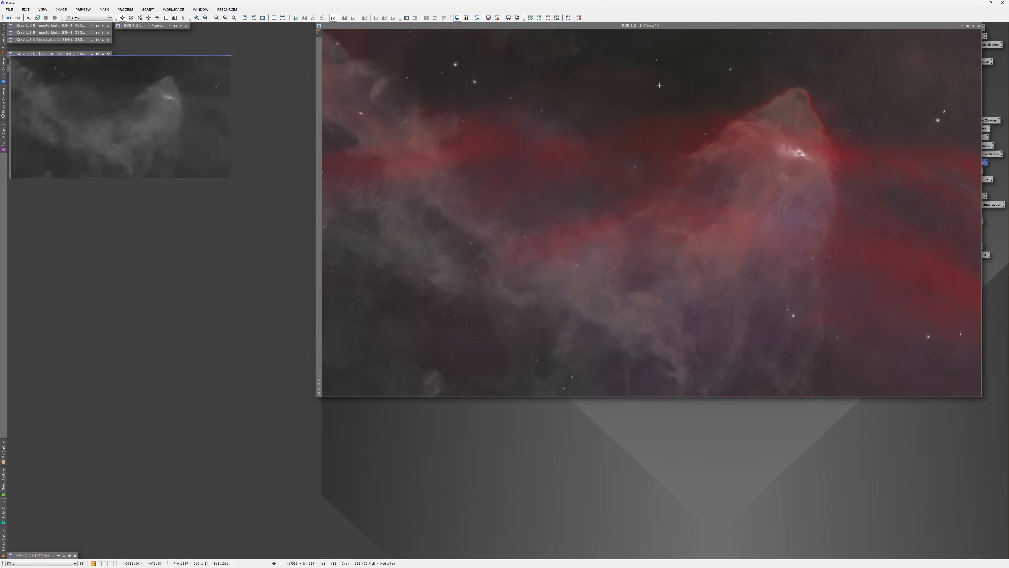
pyautogui.moveTo(646, 25); pyautogui.dragTo(482, 65)
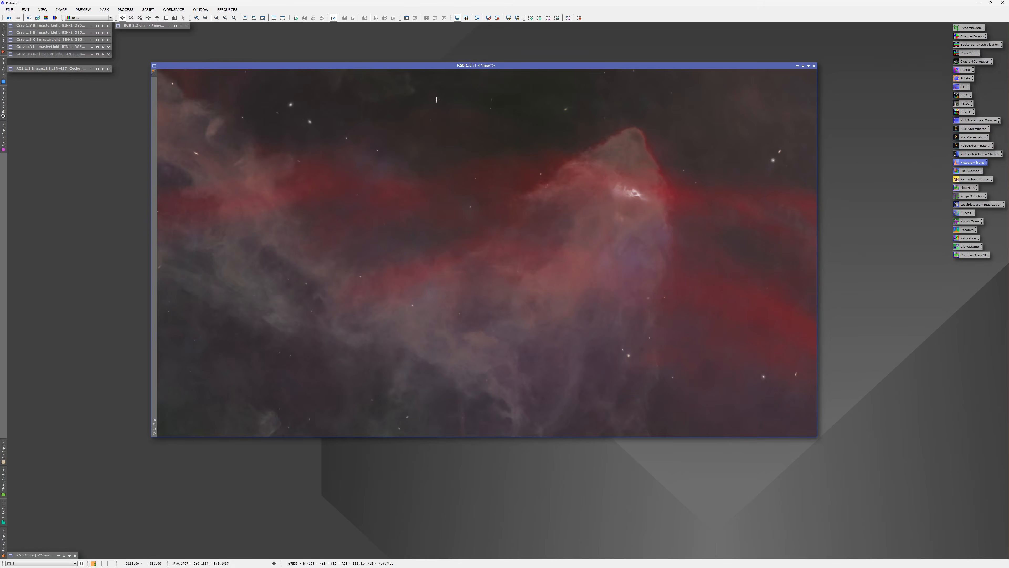
pyautogui.moveTo(431, 66); pyautogui.dragTo(427, 55)
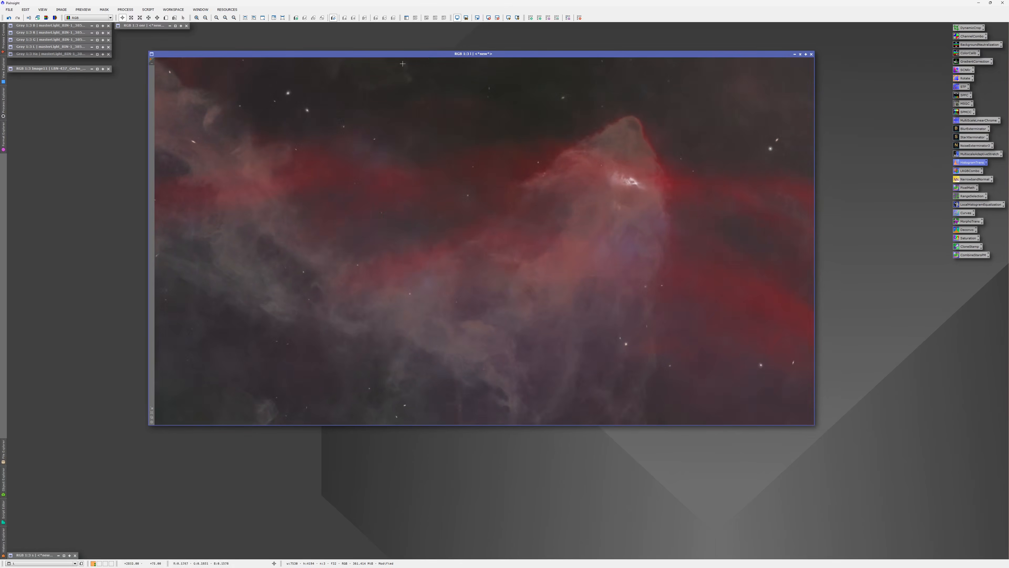
pyautogui.moveTo(413, 55)
pyautogui.mouseDown()
pyautogui.moveTo(427, 44)
pyautogui.moveTo(418, 41)
pyautogui.mouseUp()
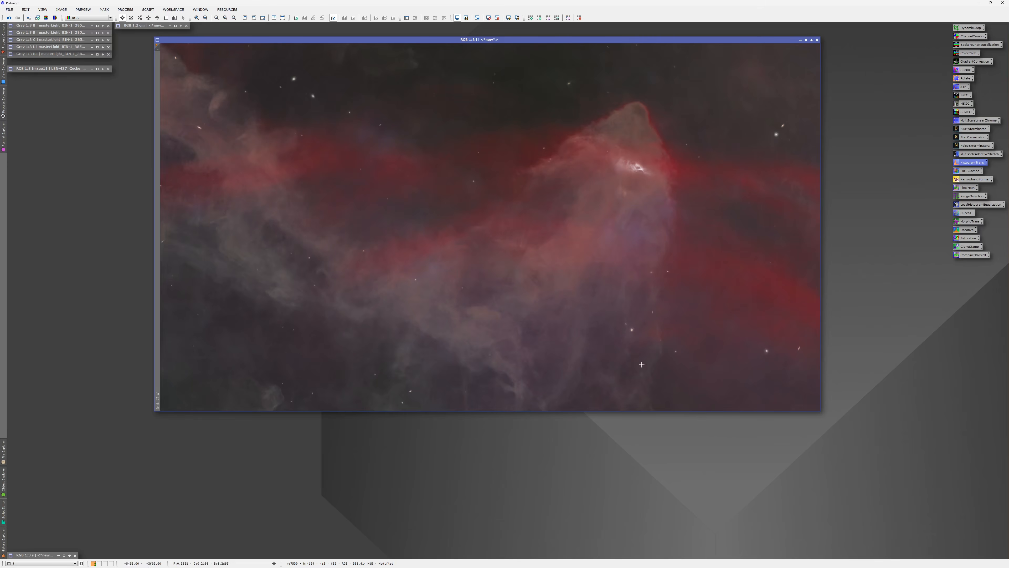
# Step: Restore the stars-only image, place it over the nebula image, and launch the Star Stretch script
pyautogui.doubleClick(44, 555)
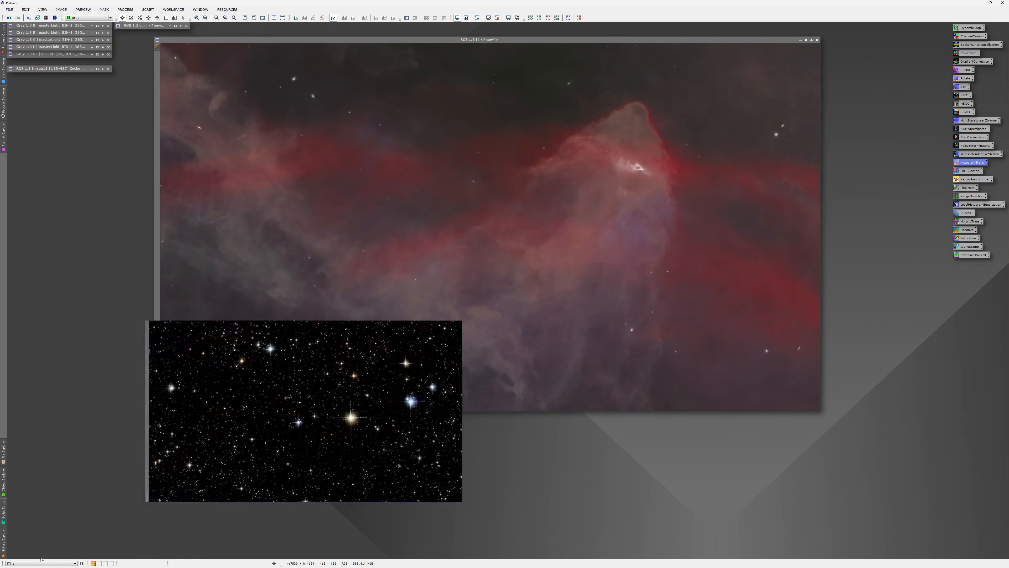
pyautogui.moveTo(522, 94); pyautogui.dragTo(368, 101)
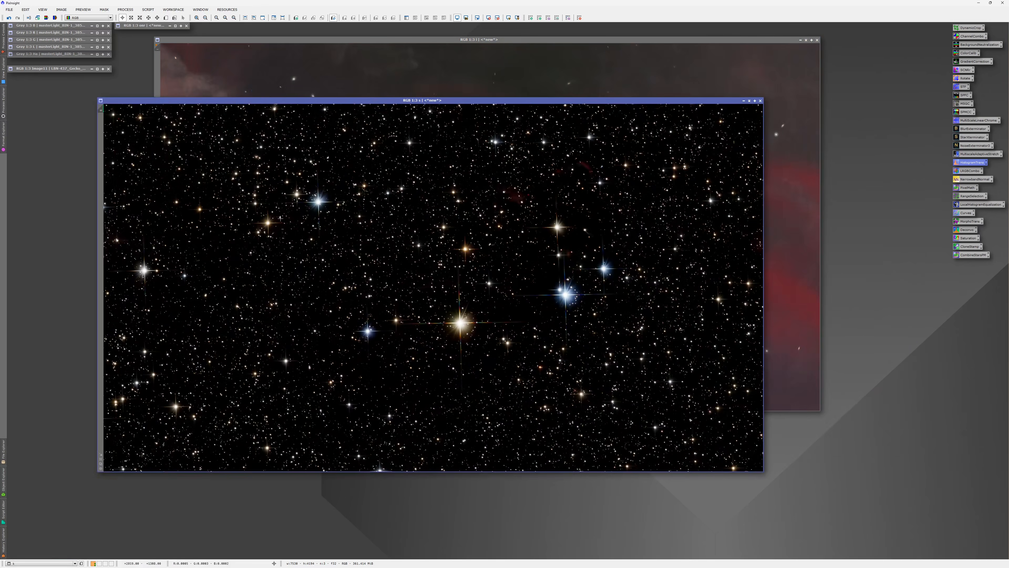
pyautogui.click(148, 10)
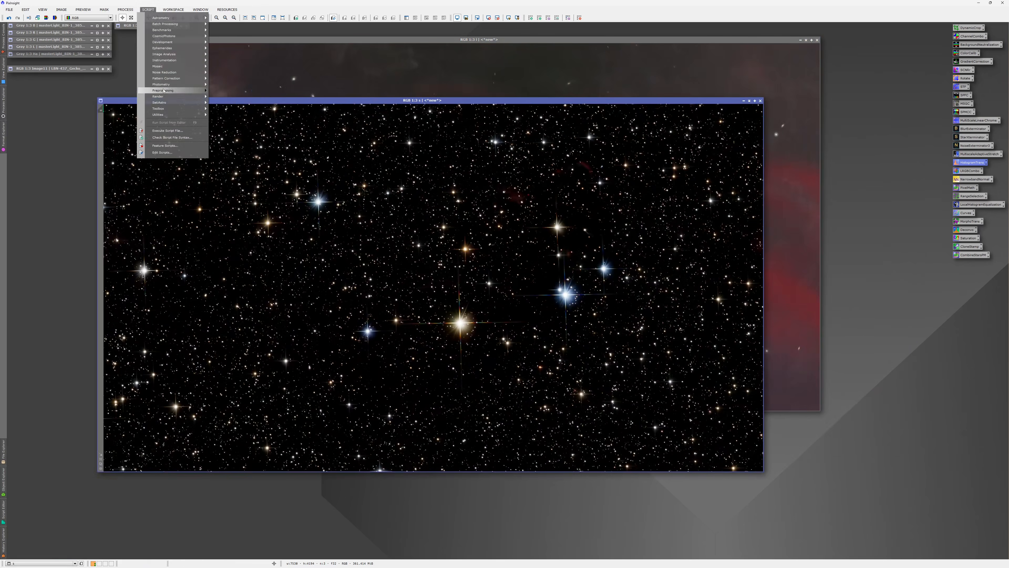
pyautogui.moveTo(166, 102)
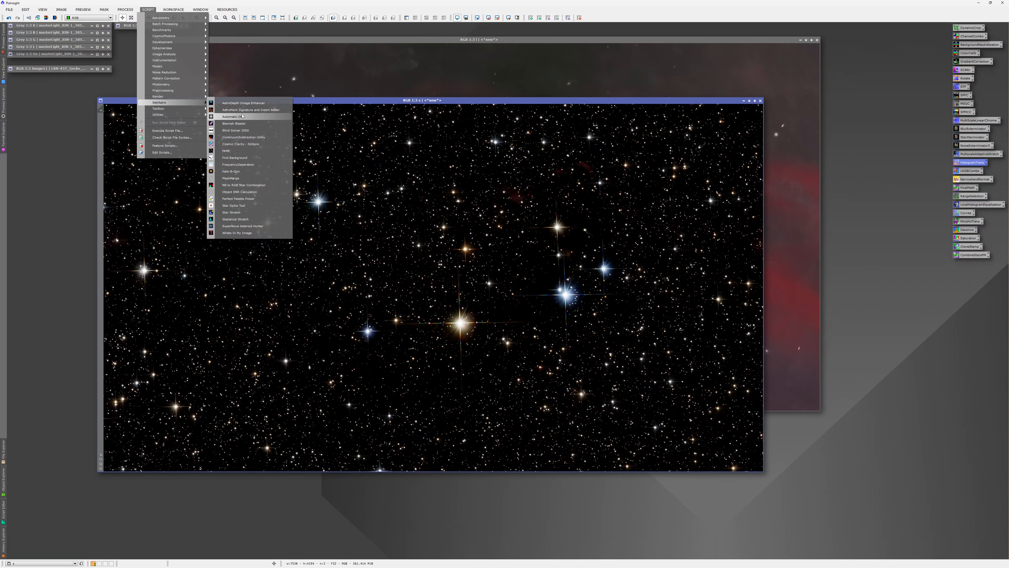
pyautogui.click(251, 214)
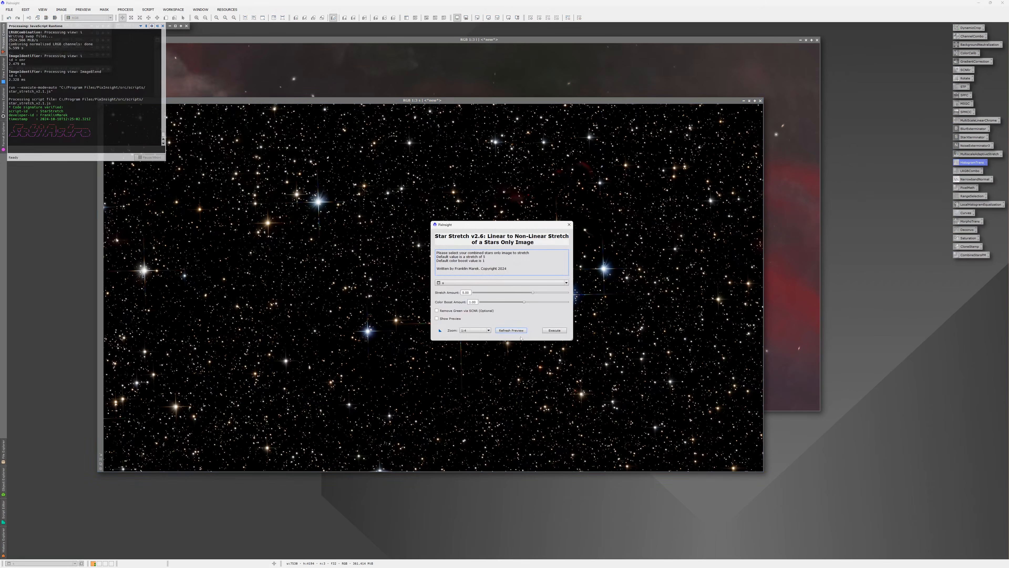
# Step: Stretch the stars-only image with a stretch amount of 3.5 and an edited color boost amount, and minimize the image
pyautogui.doubleClick(467, 292)
pyautogui.write('3.5')
pyautogui.doubleClick(466, 302)
pyautogui.write('1.')
pyautogui.click(554, 330)
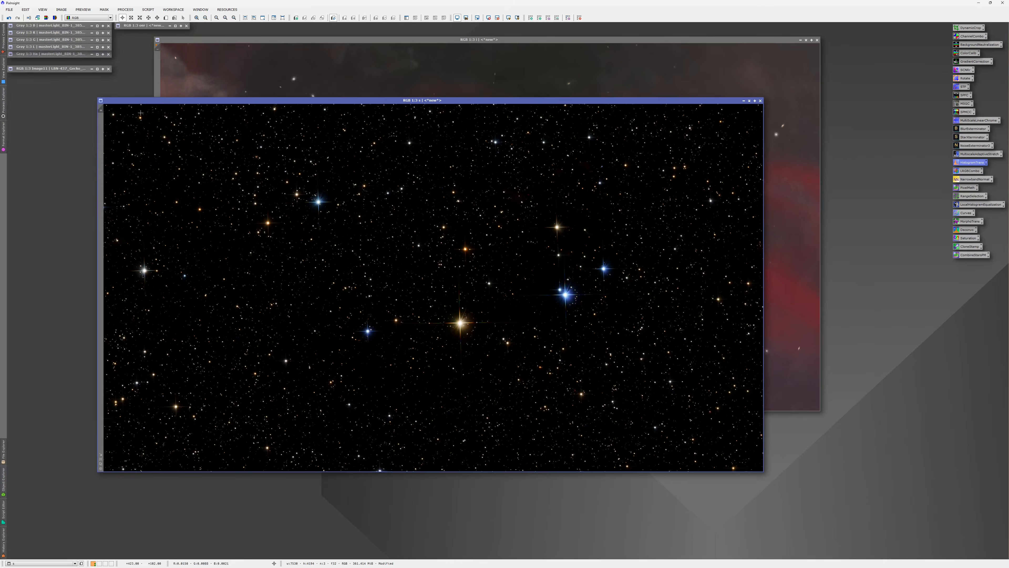
pyautogui.click(749, 102)
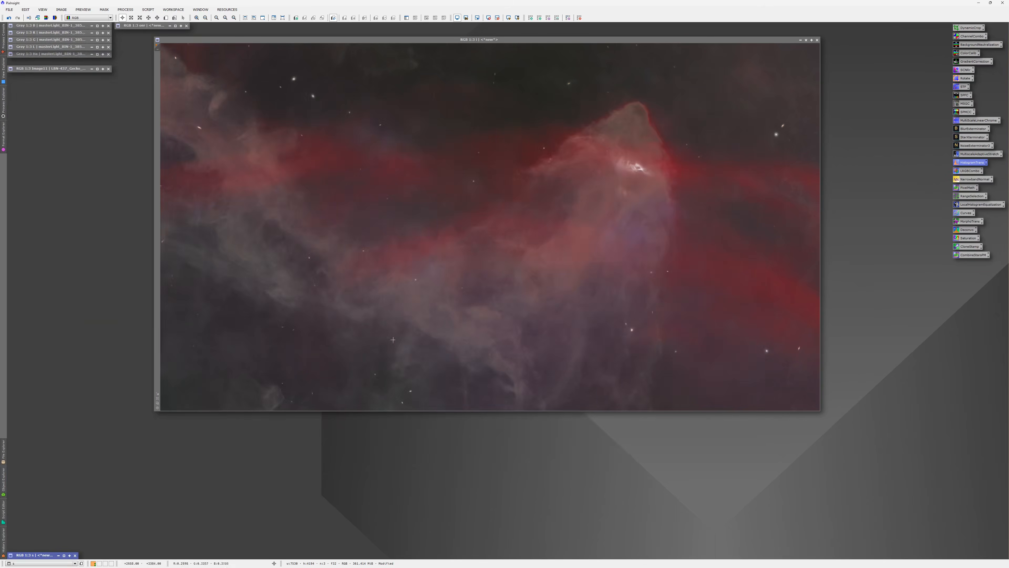
# Step: Review the screen-blend expression in the saved CombineStars PixelMath process and try adding the stars to the nebula image with it
pyautogui.doubleClick(973, 255)
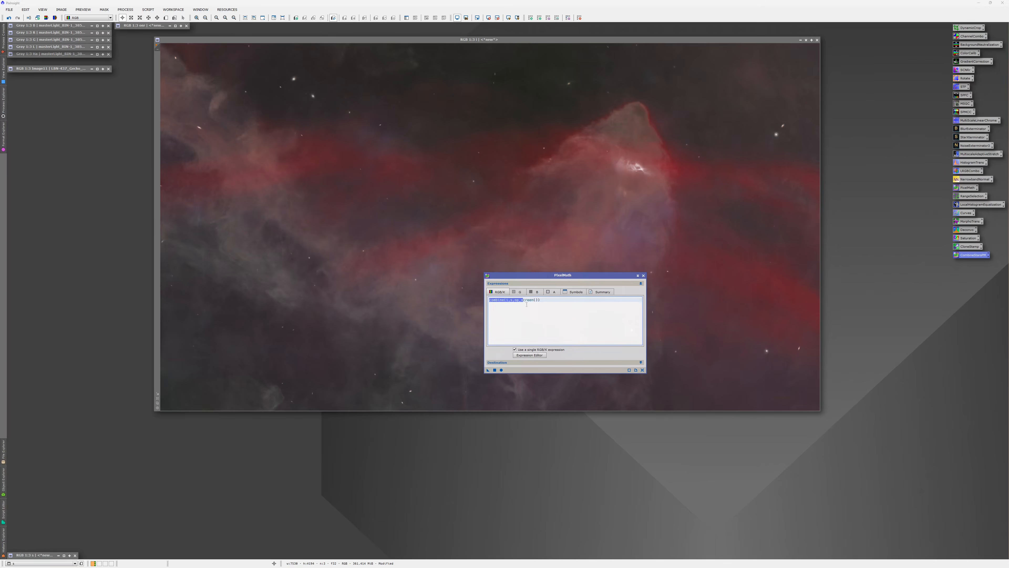
pyautogui.click(499, 303)
pyautogui.click(546, 300)
pyautogui.click(644, 275)
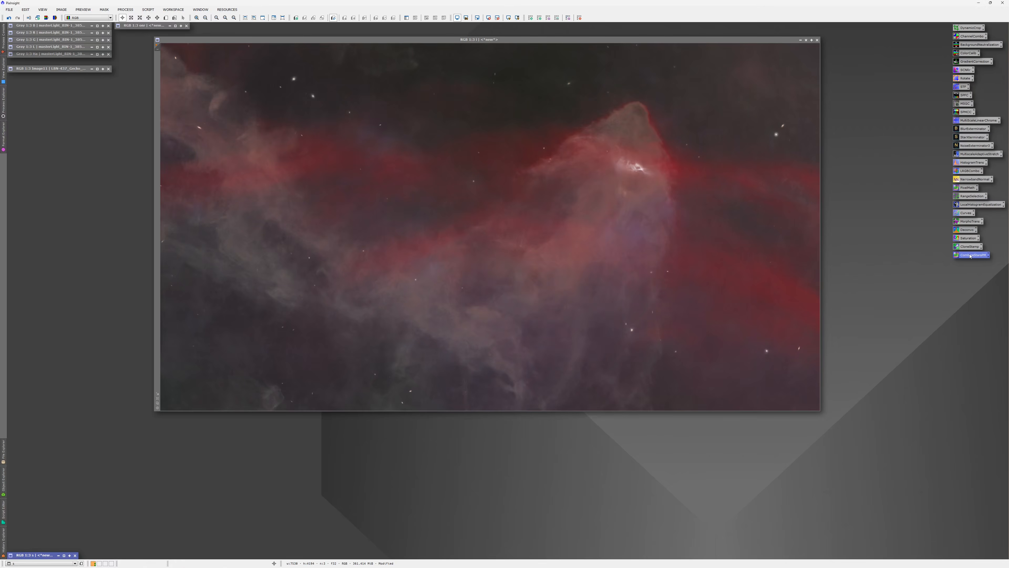
pyautogui.moveTo(969, 255); pyautogui.dragTo(408, 225)
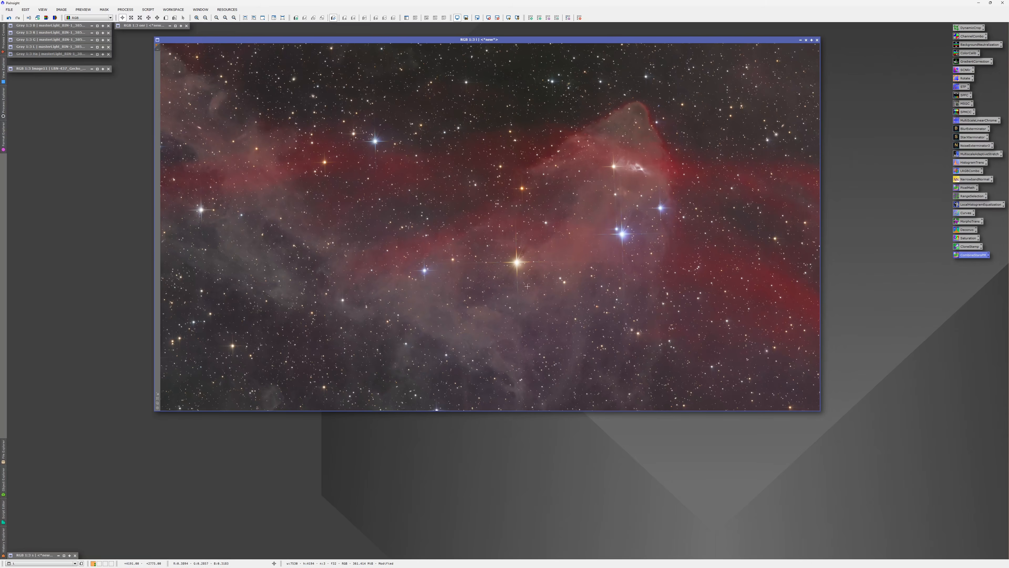
# Step: Compare the star-combined image with the finished Gecko Nebula reference, minimize the reference, and reposition the star-combined image
pyautogui.doubleClick(53, 69)
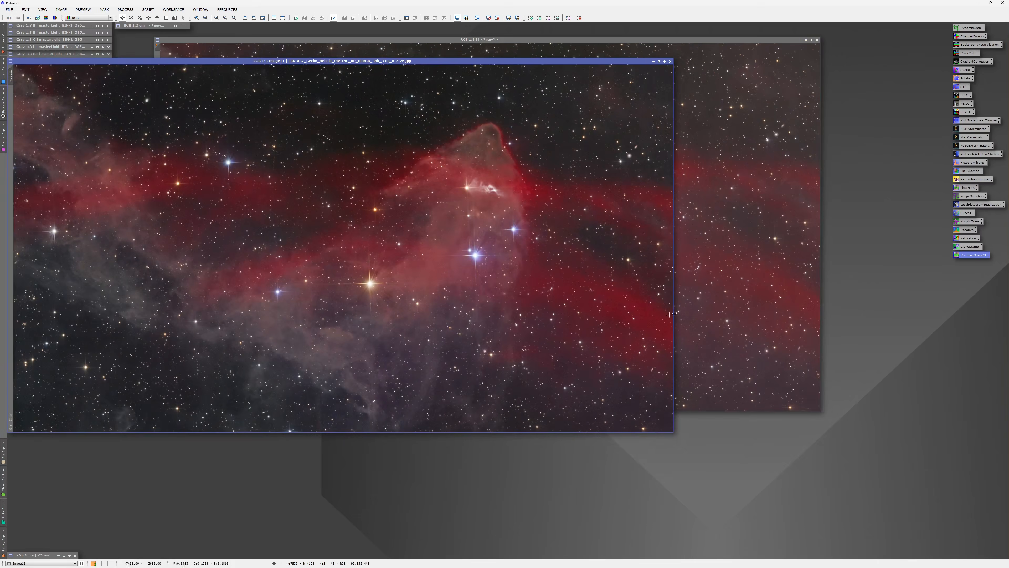
pyautogui.click(685, 293)
pyautogui.moveTo(388, 40); pyautogui.dragTo(443, 43)
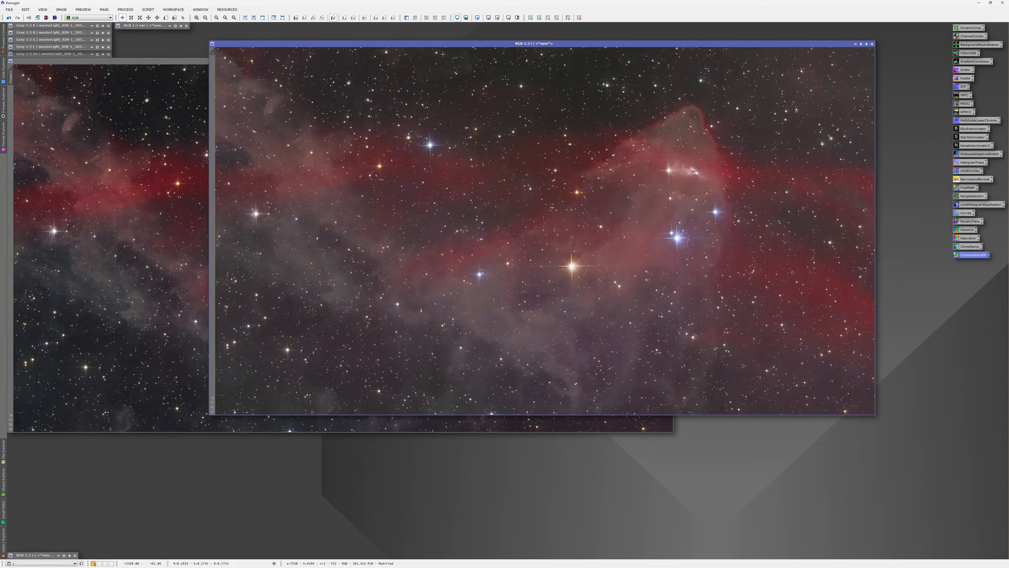
pyautogui.click(182, 348)
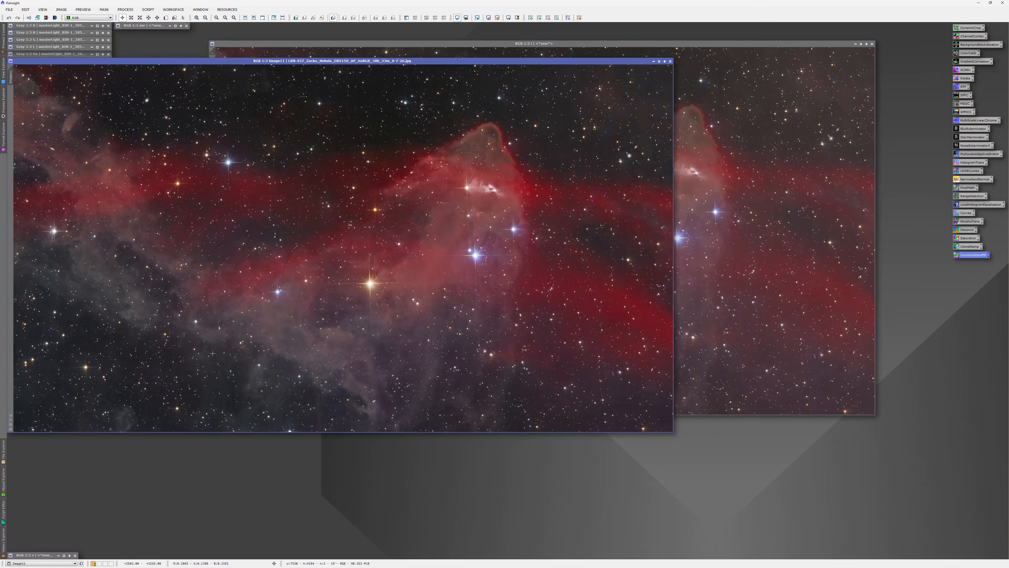
pyautogui.click(777, 246)
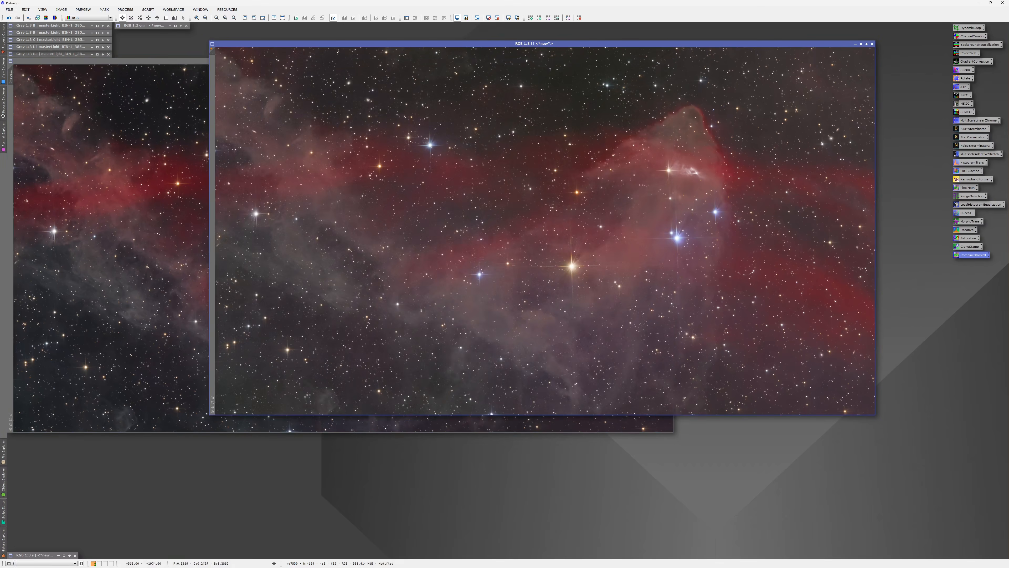
pyautogui.click(173, 327)
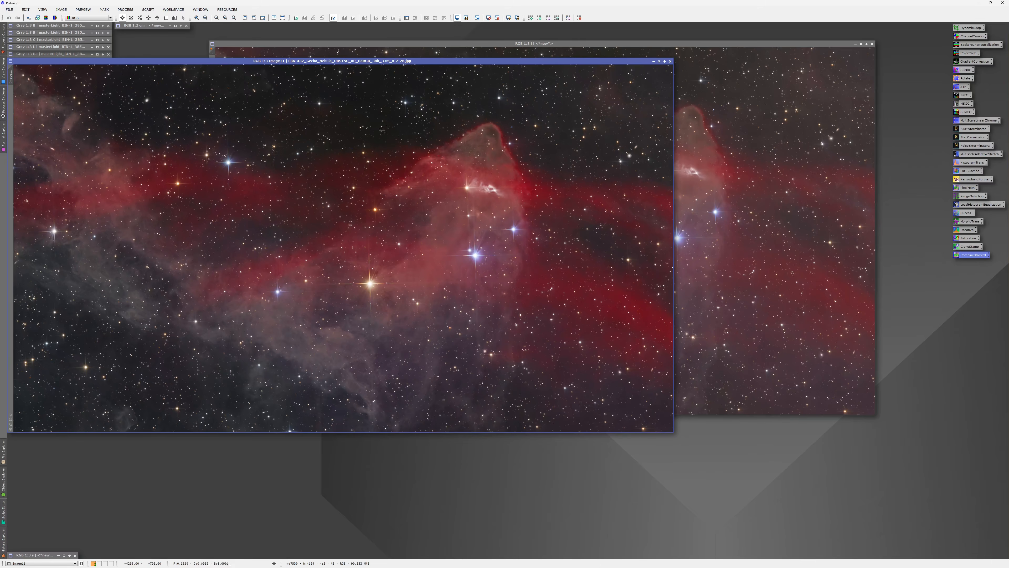
pyautogui.scroll(-2, 206, 106)
pyautogui.scroll(2, 206, 107)
pyautogui.click(659, 62)
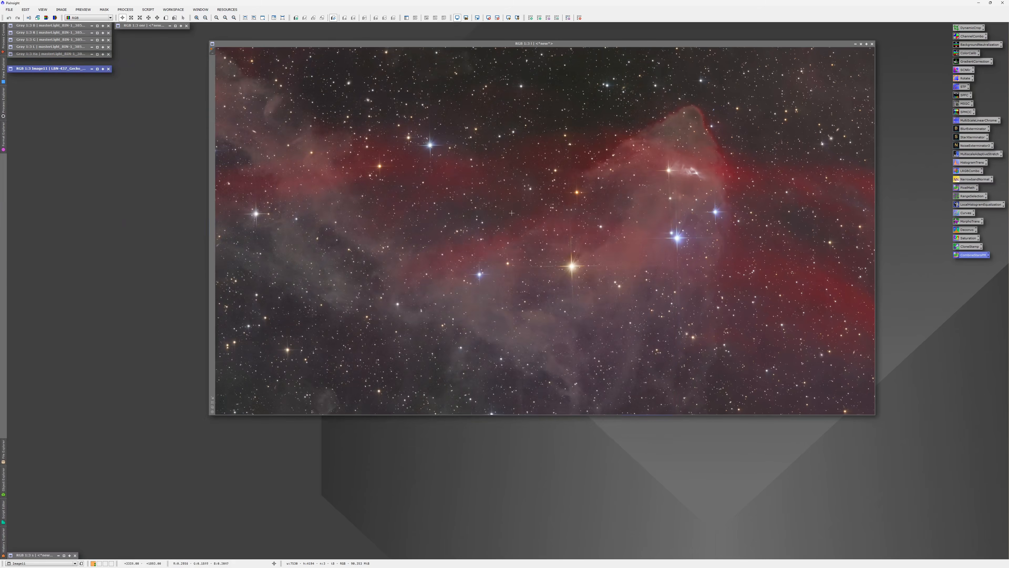
pyautogui.moveTo(450, 44); pyautogui.dragTo(391, 41)
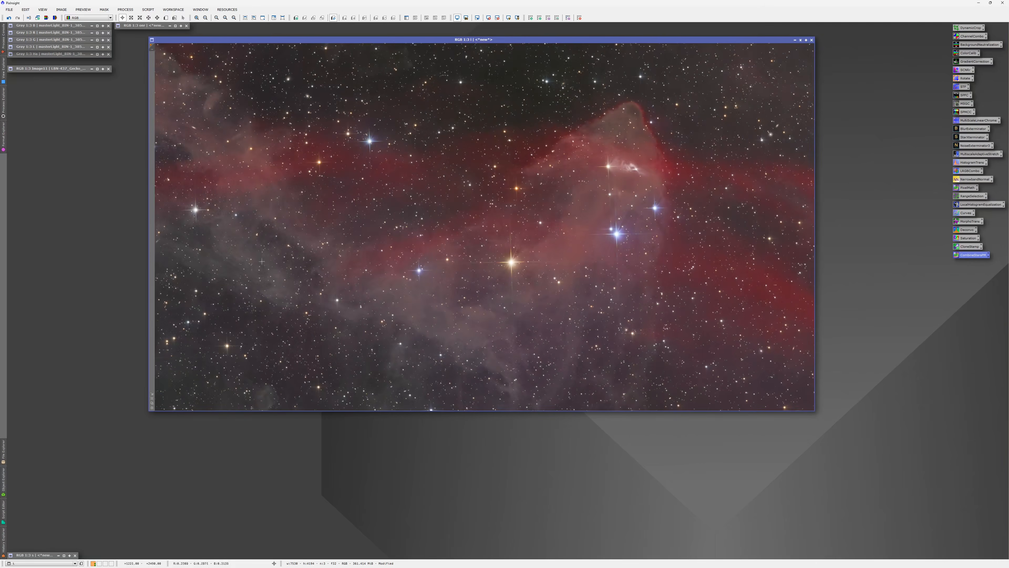
# Step: Undo the star combination and inspect the starless nebula image
pyautogui.click(8, 17)
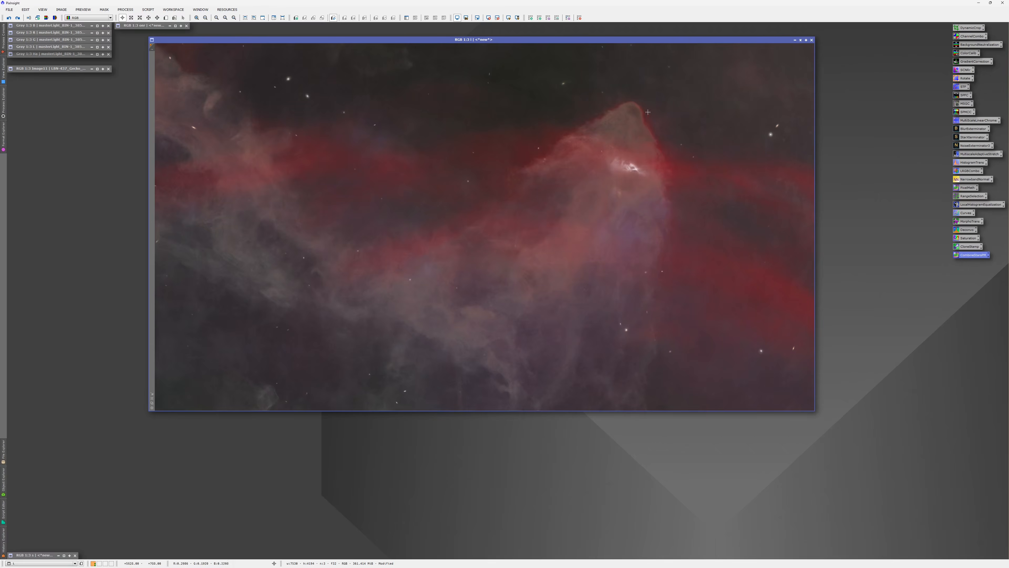
pyautogui.scroll(2, 609, 125)
pyautogui.scroll(-2, 600, 131)
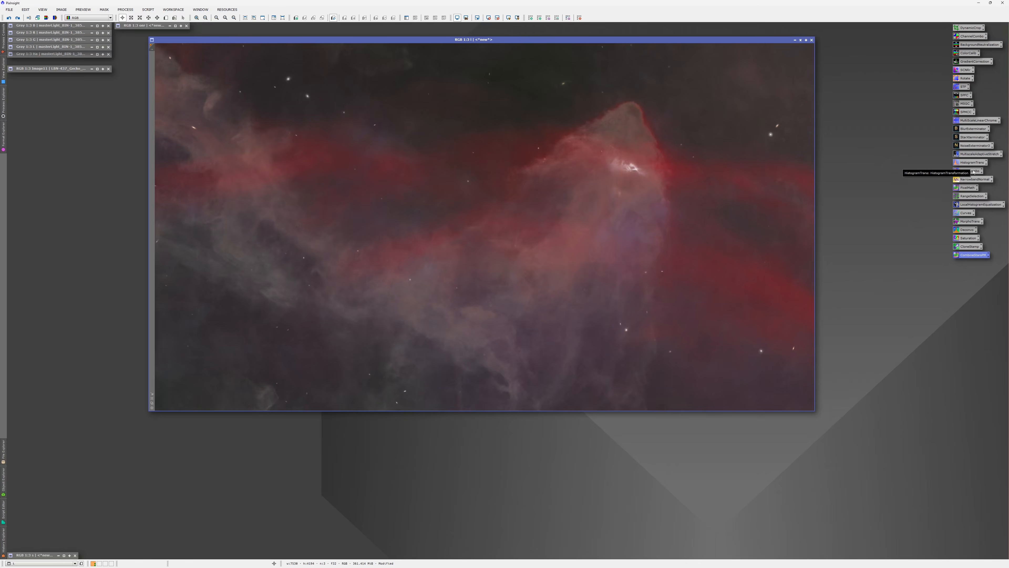
# Step: Adjust RangeSelection's lower limit, fuzziness and smoothness in a live preview to isolate the bright nebula from the background, using lightness
pyautogui.doubleClick(972, 195)
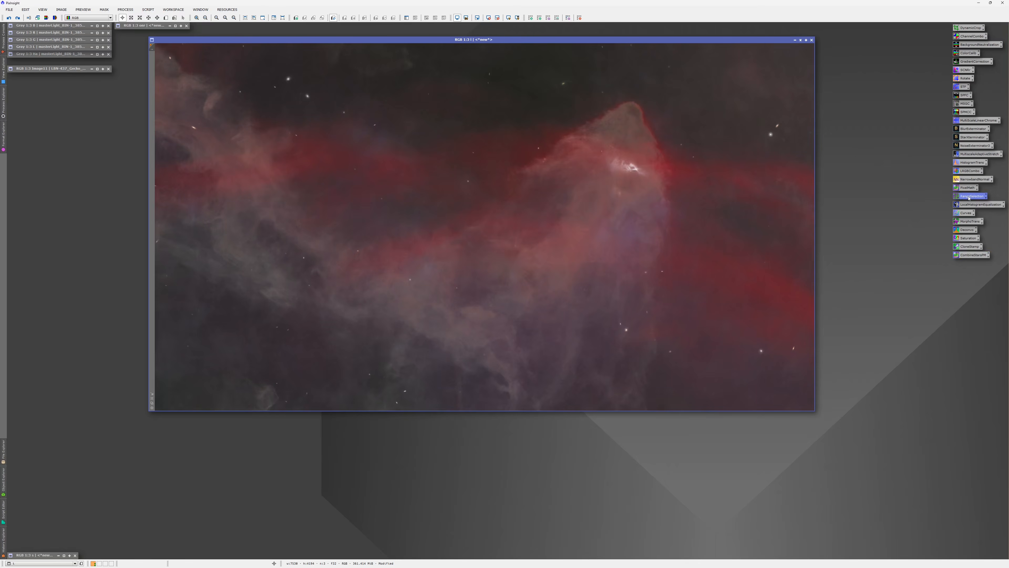
pyautogui.click(120, 546)
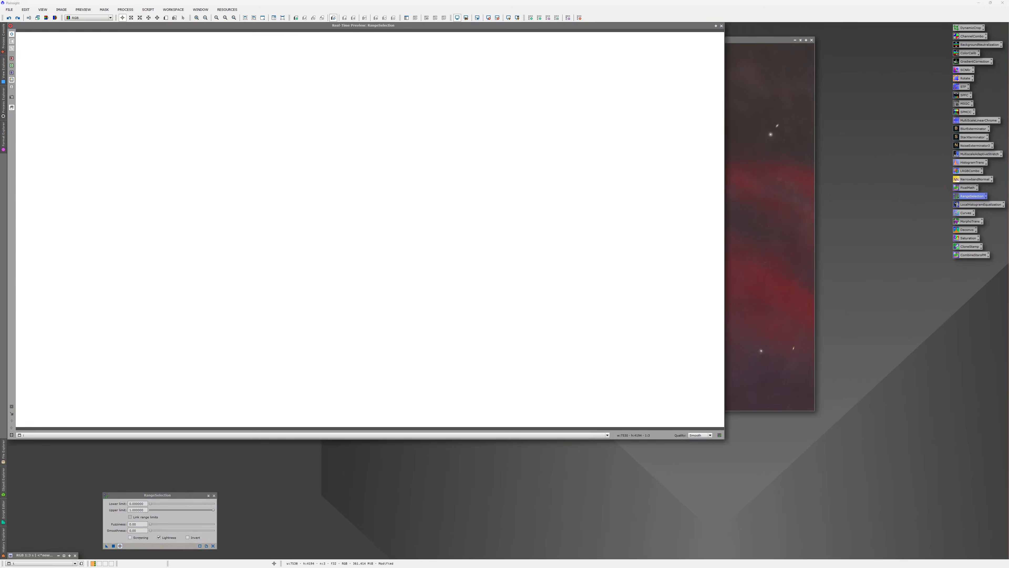
pyautogui.moveTo(149, 507); pyautogui.dragTo(169, 504)
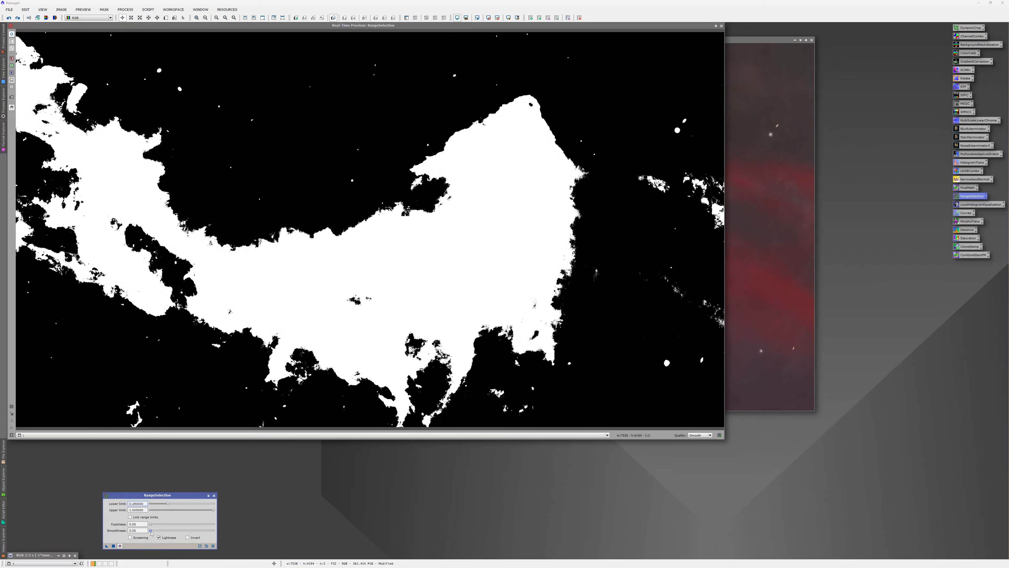
pyautogui.moveTo(151, 525); pyautogui.dragTo(160, 525)
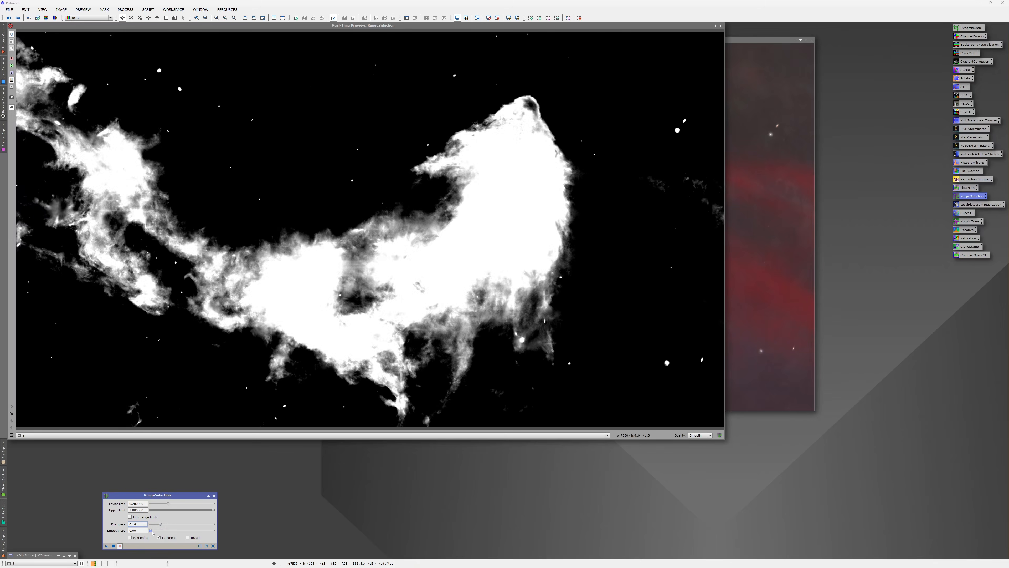
pyautogui.moveTo(152, 530); pyautogui.dragTo(155, 531)
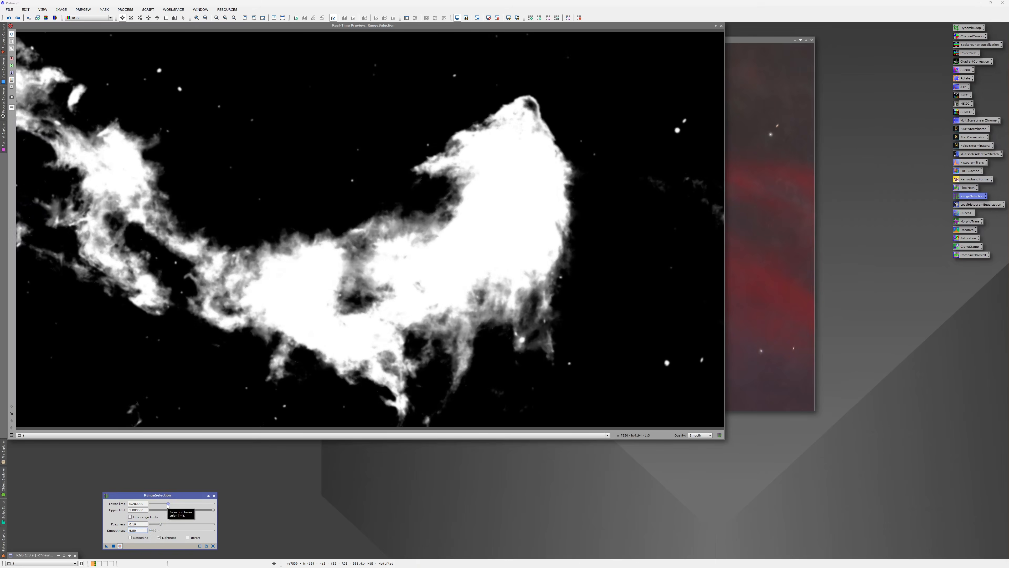
pyautogui.moveTo(167, 504); pyautogui.dragTo(166, 505)
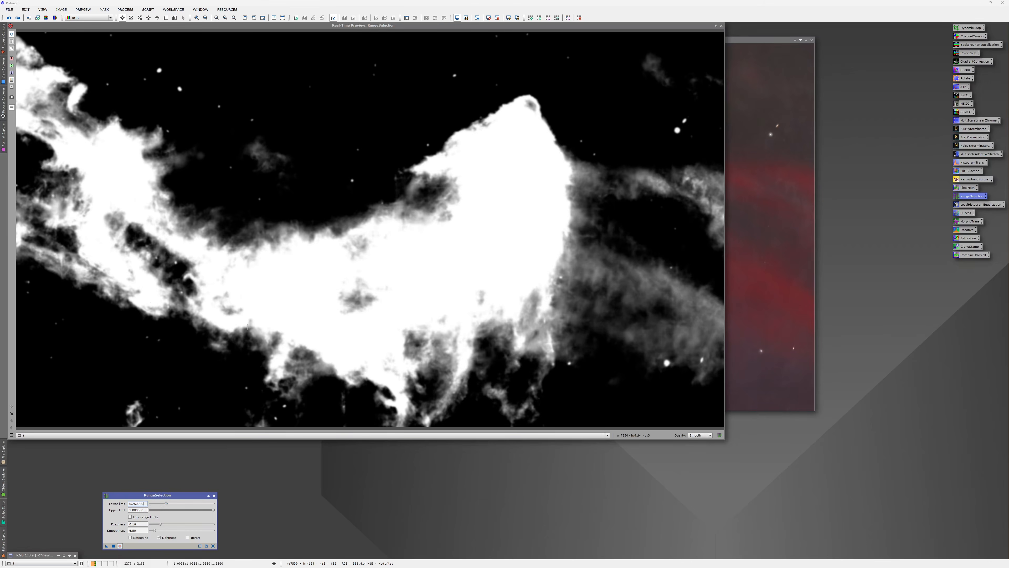
# Step: Generate the range mask, apply it to the starless nebula image and hide the red mask overlay
pyautogui.click(721, 26)
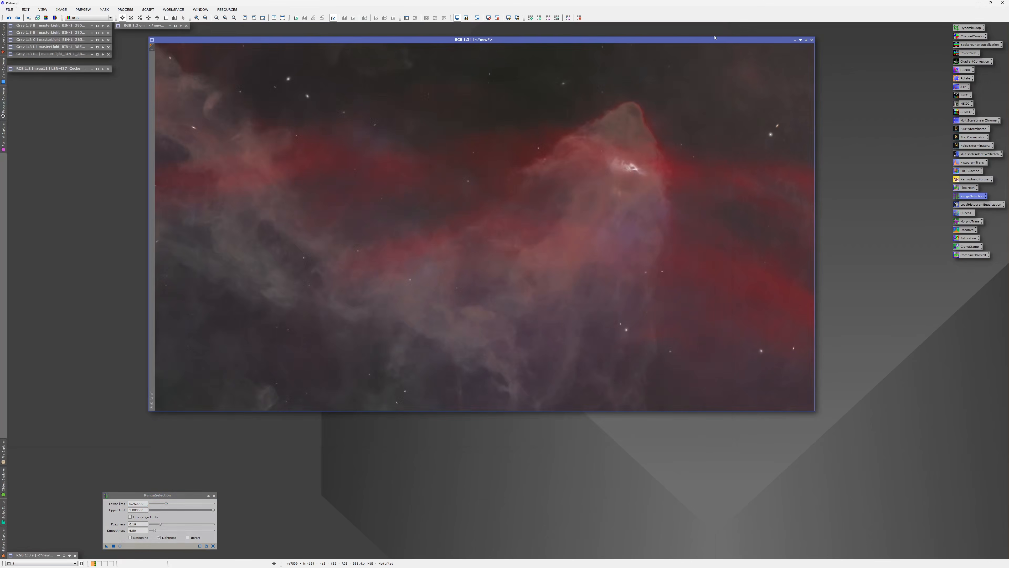
pyautogui.click(113, 545)
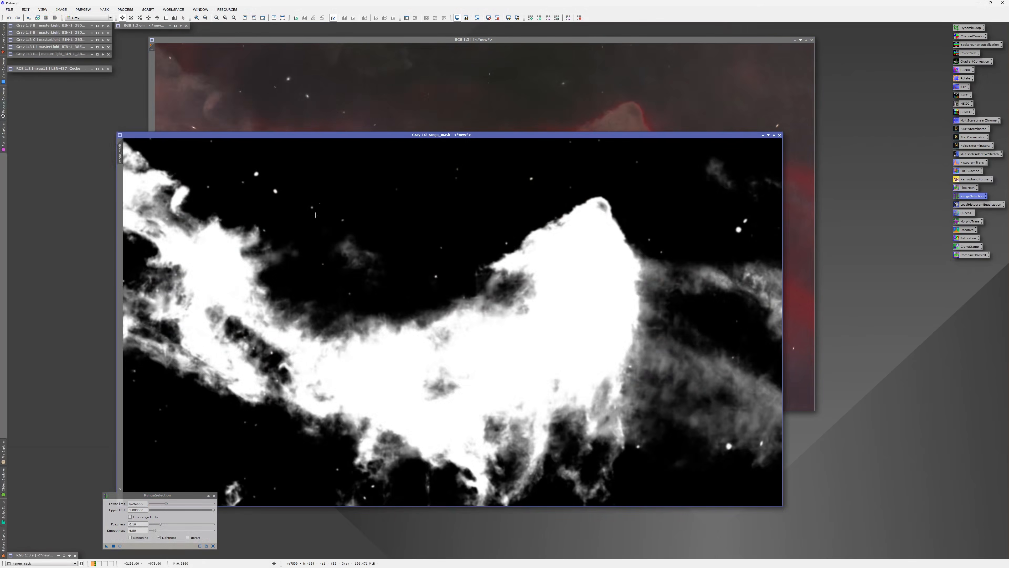
pyautogui.moveTo(120, 153); pyautogui.dragTo(151, 83)
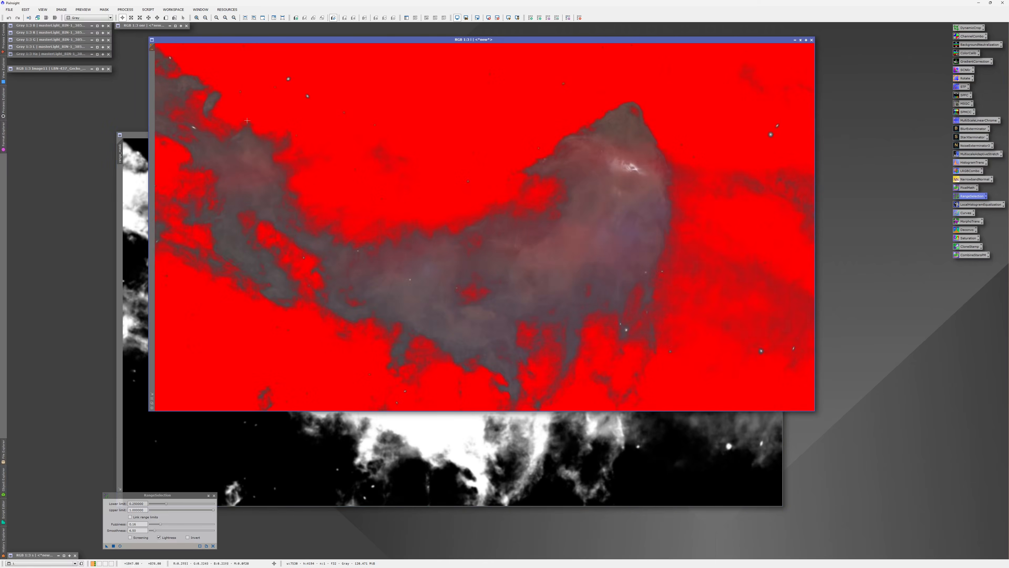
pyautogui.hotkey('ctrl', 'k')
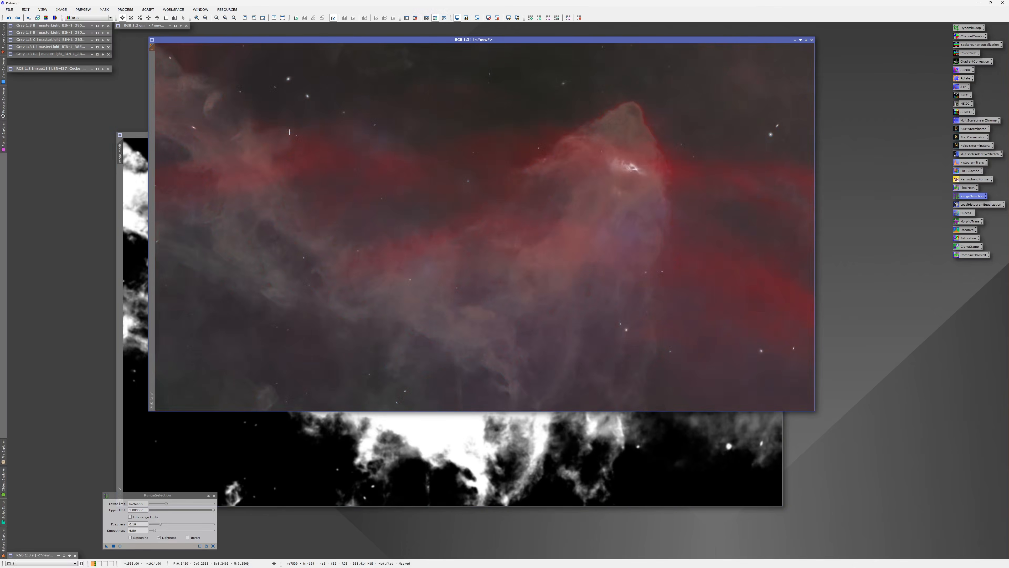
# Step: Preview LocalHistogramEqualization on the masked nebula image, reduce its amount strongly and compare the preview with and without the effect
pyautogui.doubleClick(970, 204)
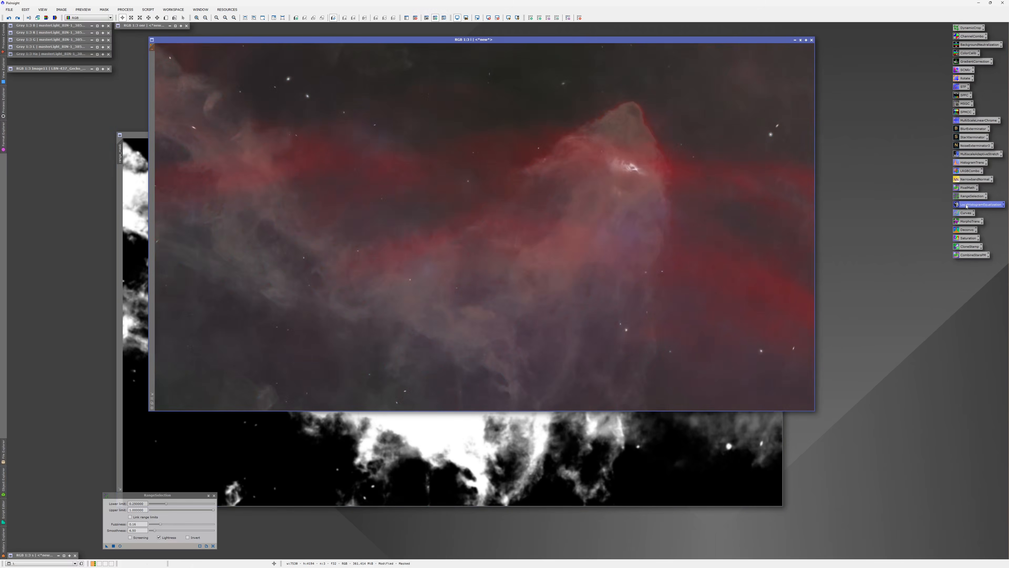
pyautogui.click(268, 544)
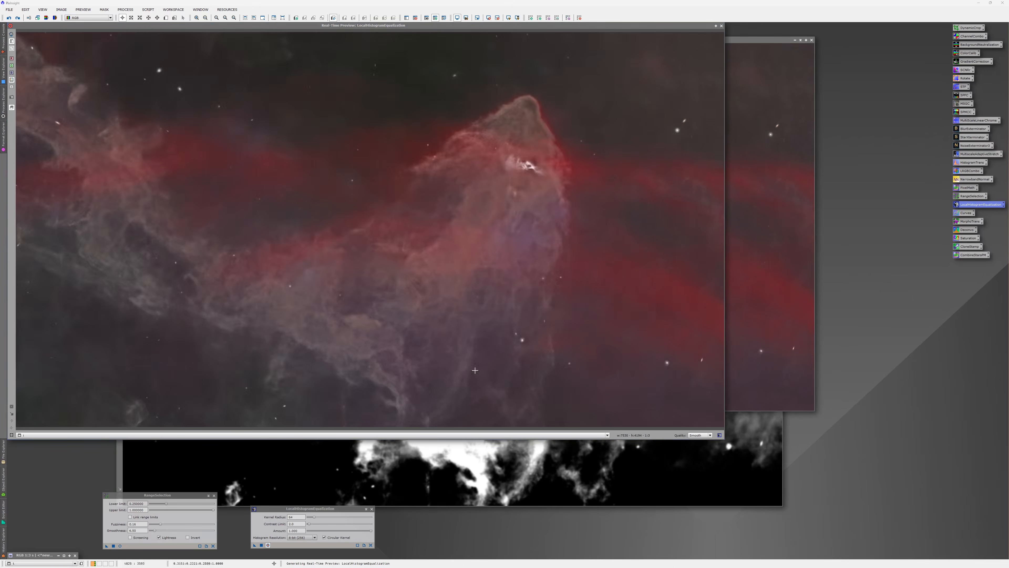
pyautogui.moveTo(271, 29); pyautogui.dragTo(459, 36)
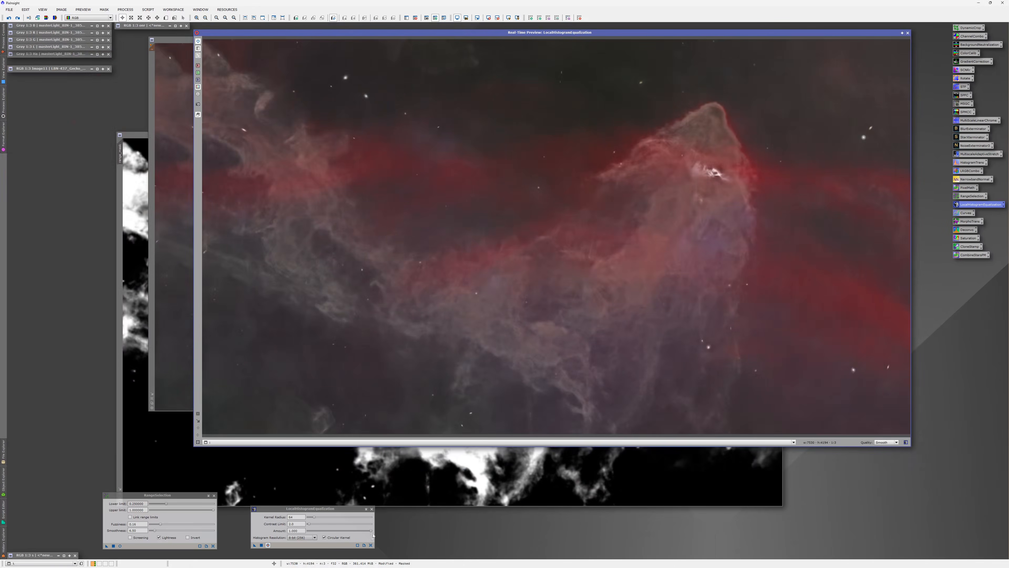
pyautogui.moveTo(371, 531); pyautogui.dragTo(324, 533)
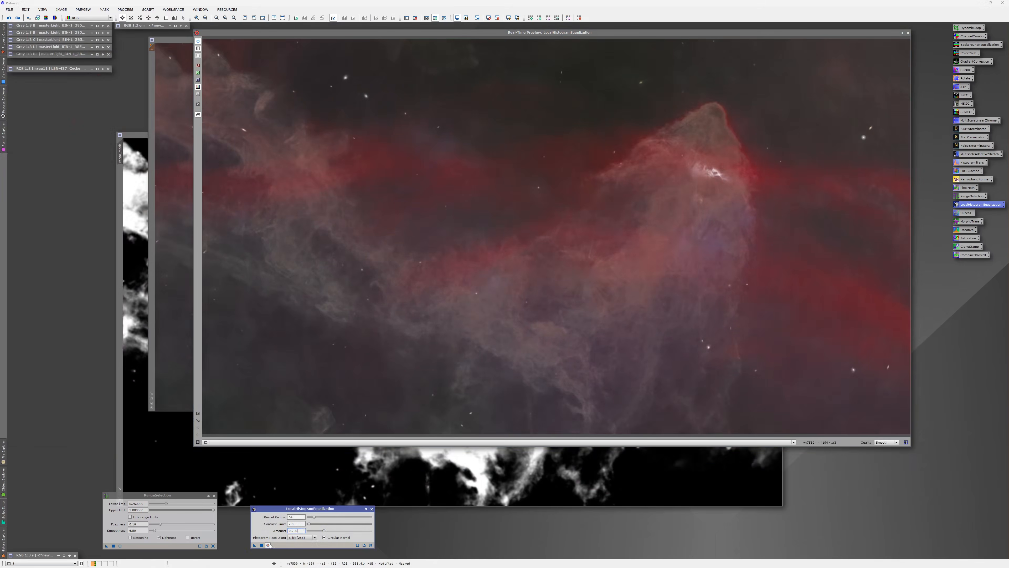
pyautogui.click(268, 545)
pyautogui.click(268, 545)
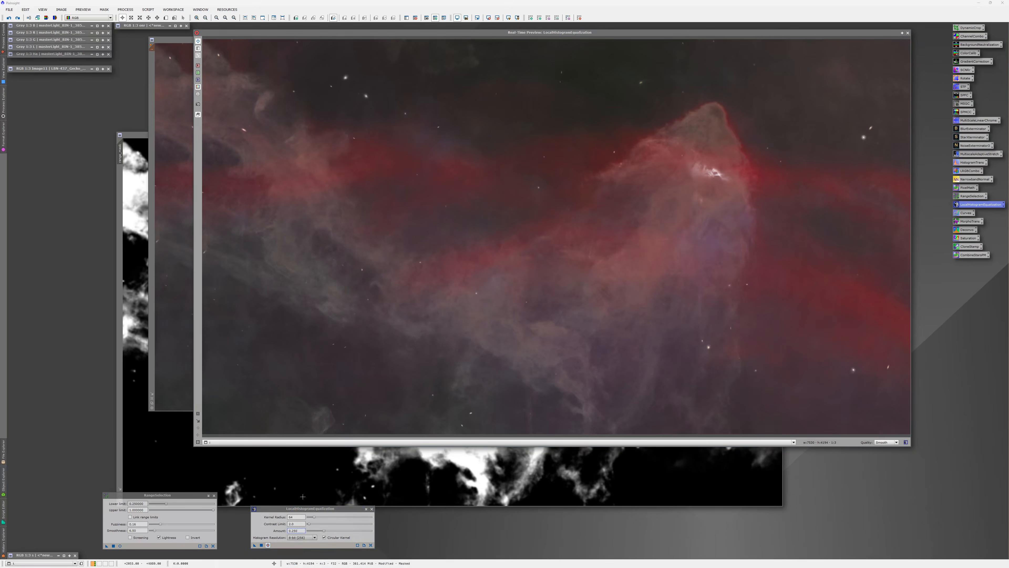
# Step: Raise the LocalHistogramEqualization amount slightly and compare the nebula's structure with and without the effect several times
pyautogui.moveTo(324, 532); pyautogui.dragTo(331, 532)
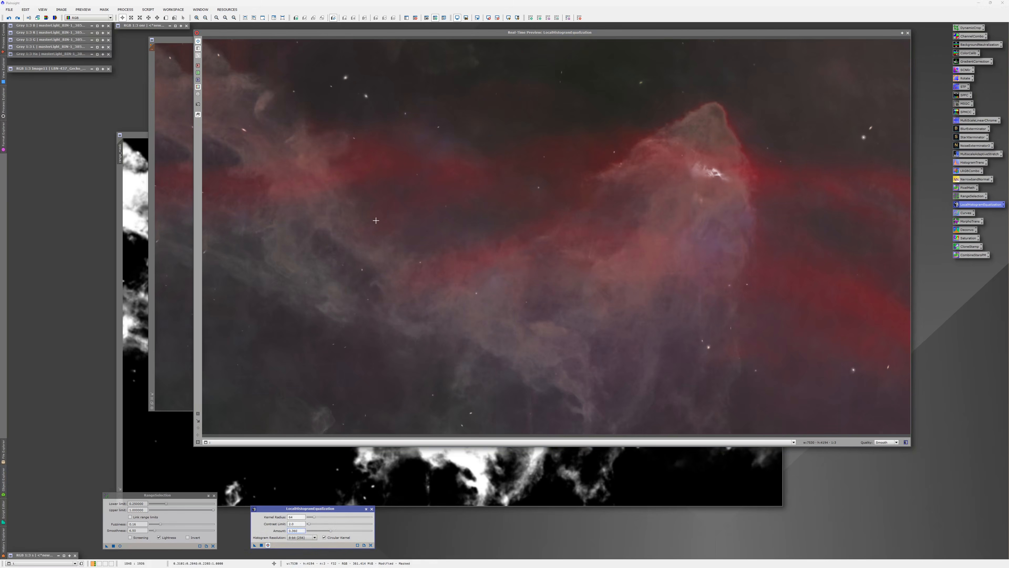
pyautogui.click(268, 545)
pyautogui.click(268, 545)
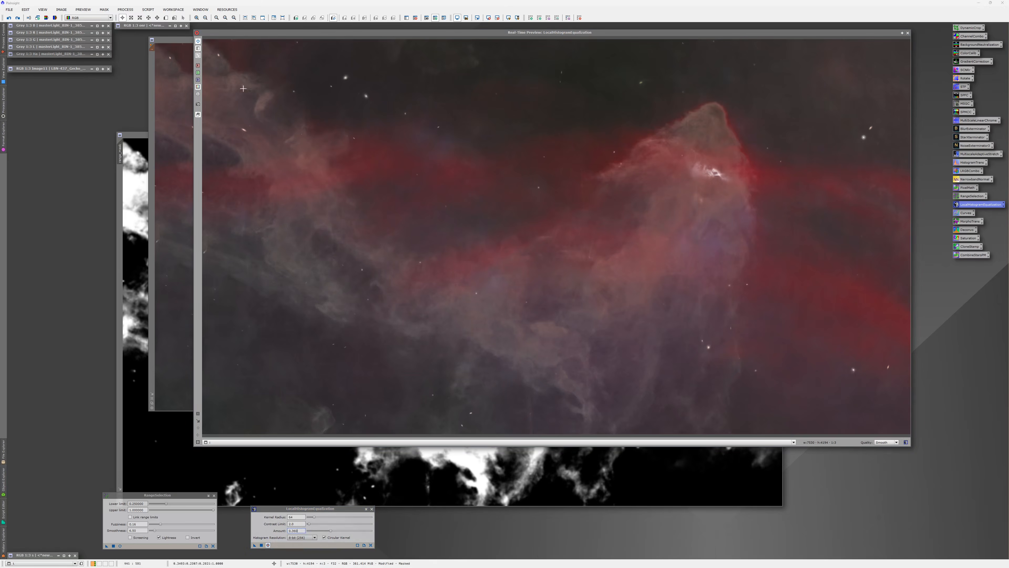
pyautogui.click(269, 546)
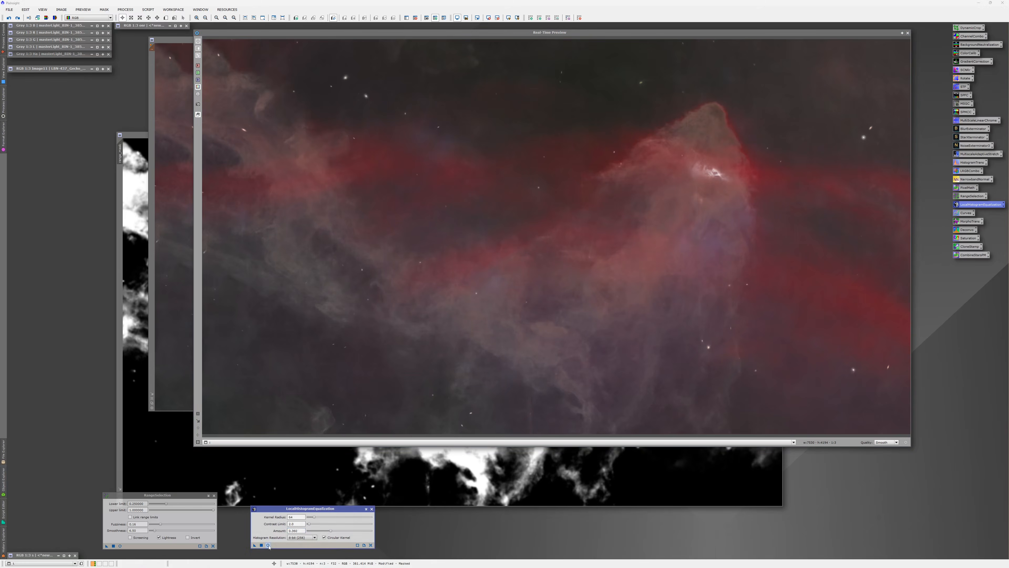
pyautogui.click(269, 545)
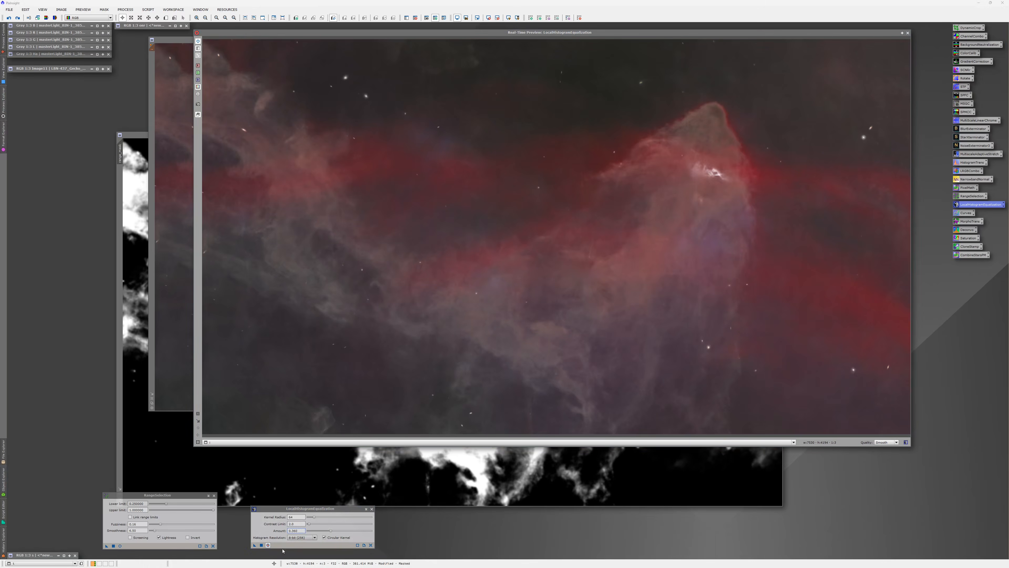
pyautogui.click(268, 546)
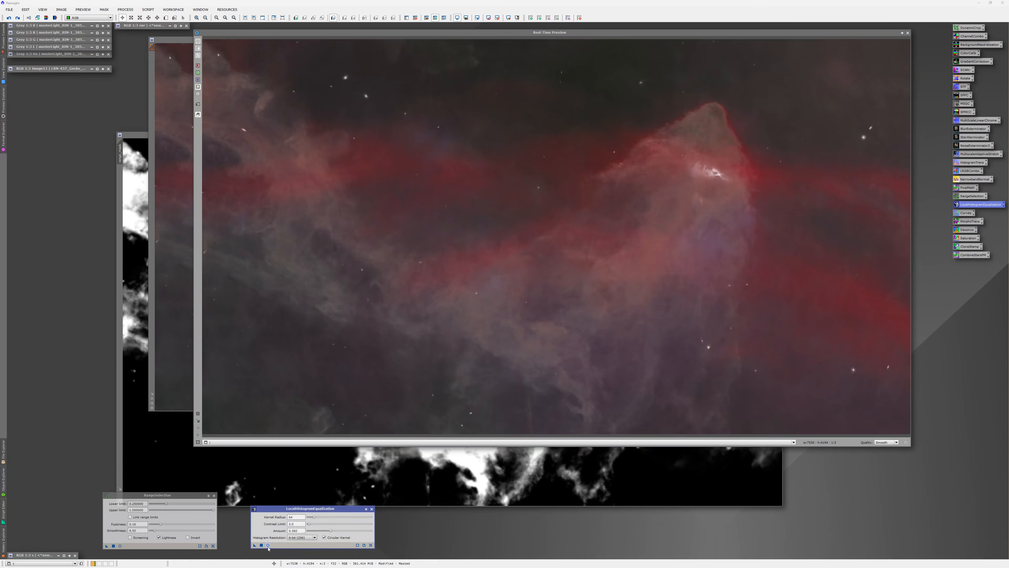
pyautogui.click(268, 546)
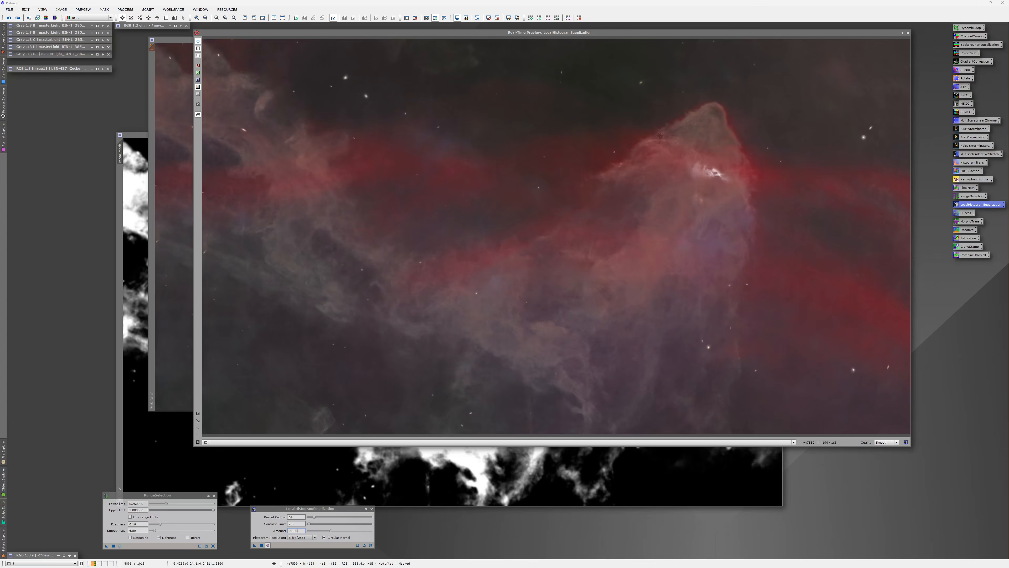
pyautogui.click(268, 545)
pyautogui.click(268, 545)
# Step: Apply LocalHistogramEqualization to the masked nebula image, and close the range mask and both process windows
pyautogui.click(908, 32)
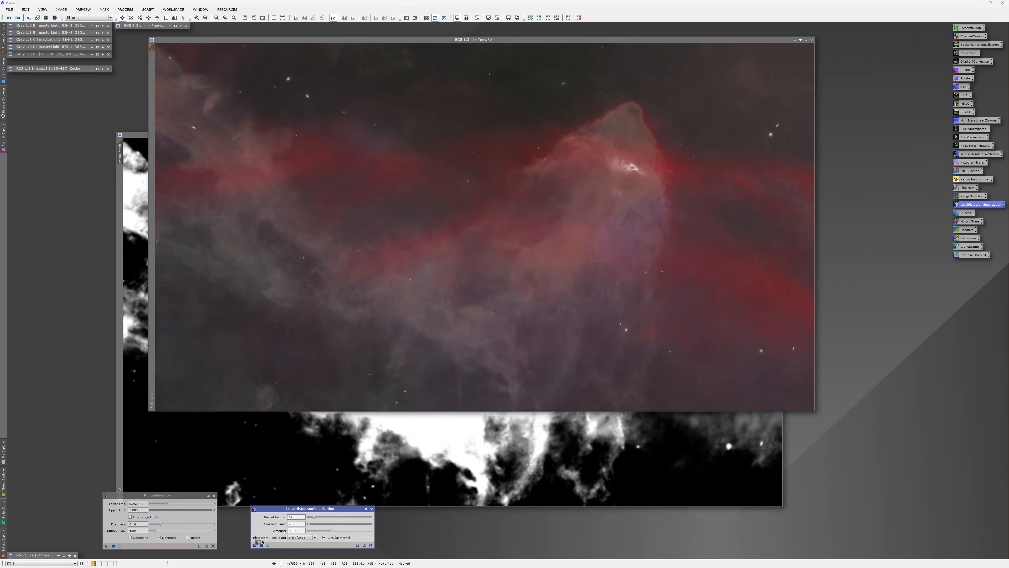
pyautogui.moveTo(255, 545); pyautogui.dragTo(414, 356)
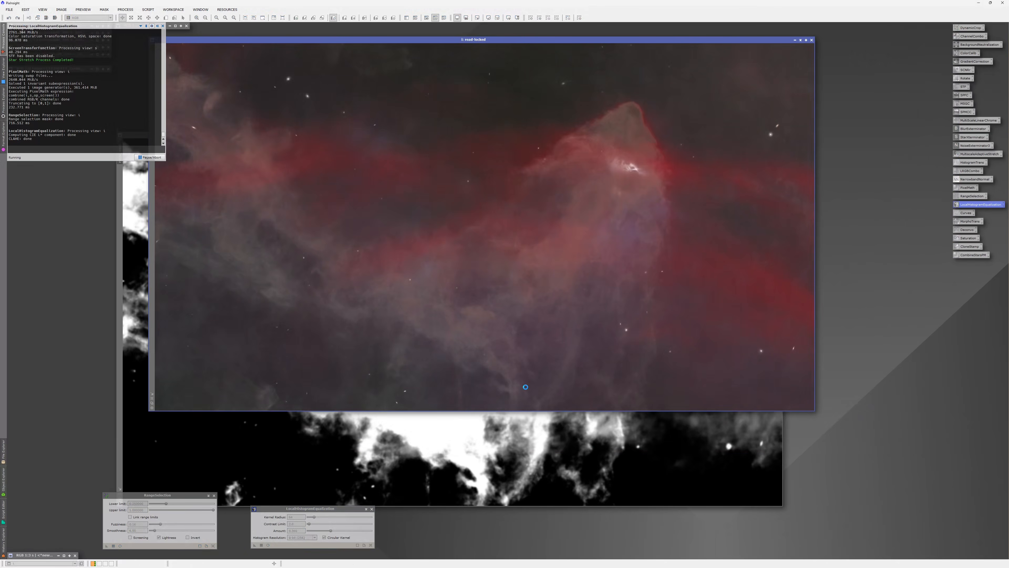
pyautogui.click(577, 463)
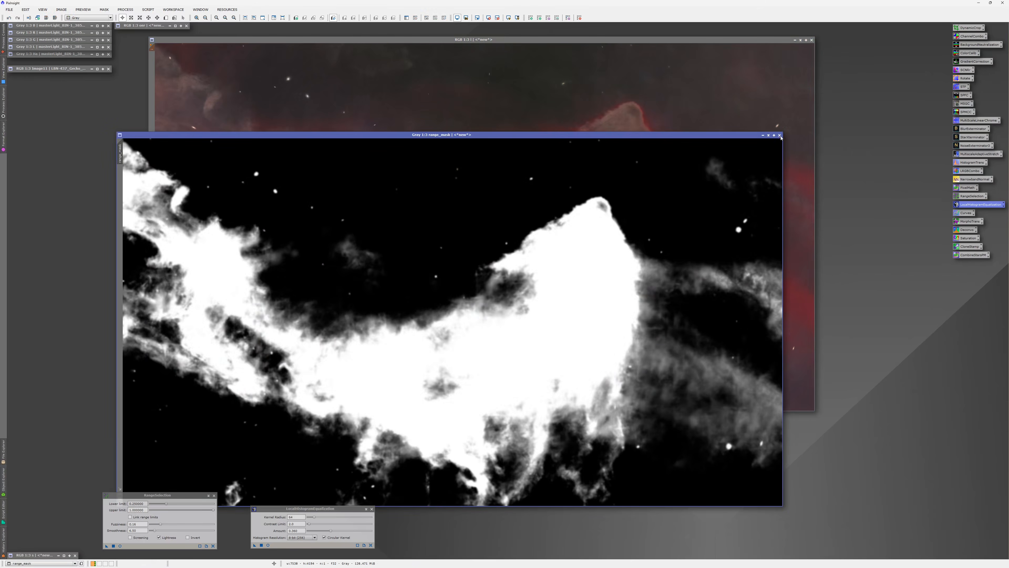
pyautogui.click(780, 135)
pyautogui.click(517, 301)
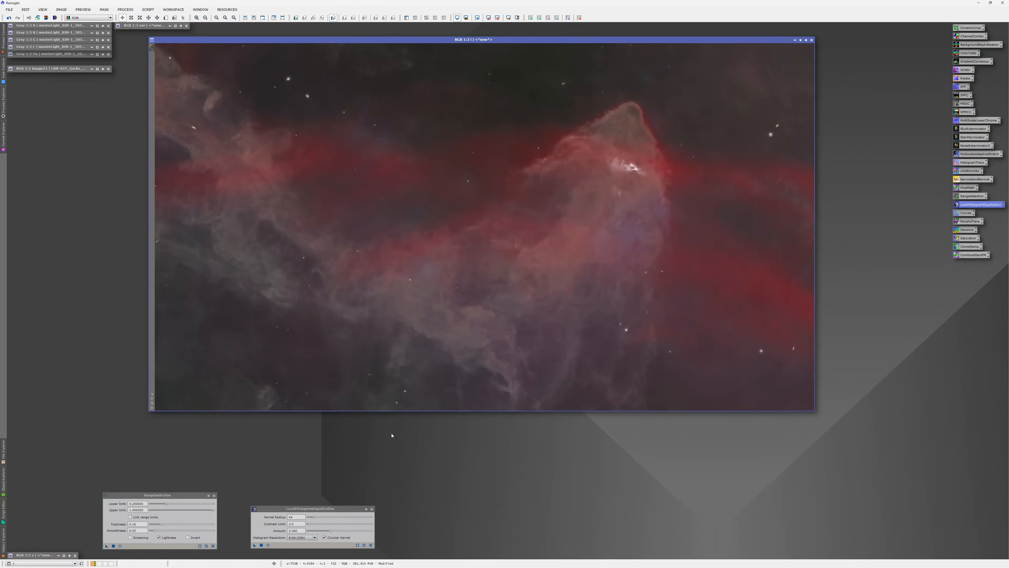
pyautogui.click(371, 508)
pyautogui.click(214, 495)
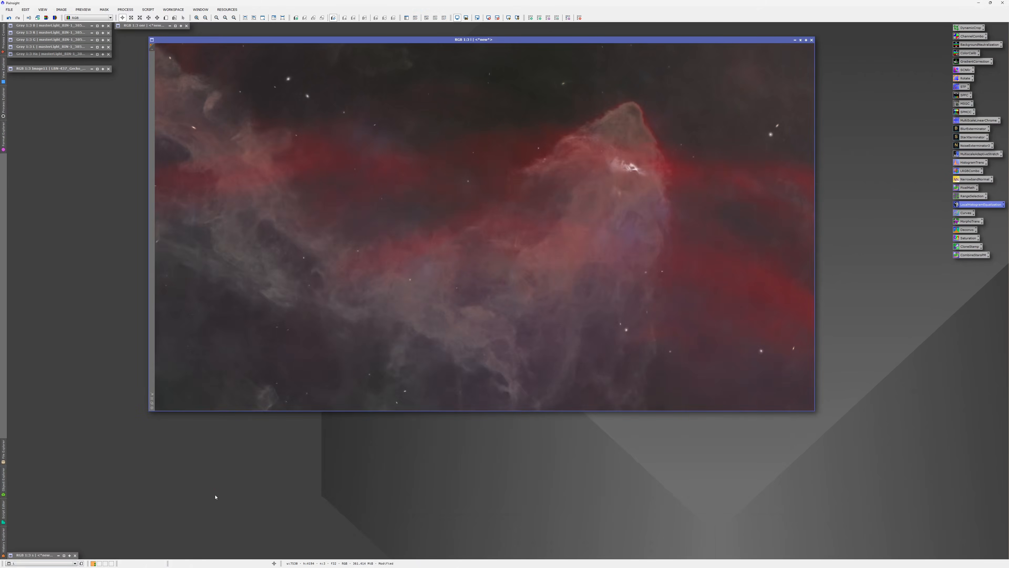
# Step: Start CurvesTransformation with a live preview of the nebula image and position the preview clear of the curve
pyautogui.doubleClick(966, 213)
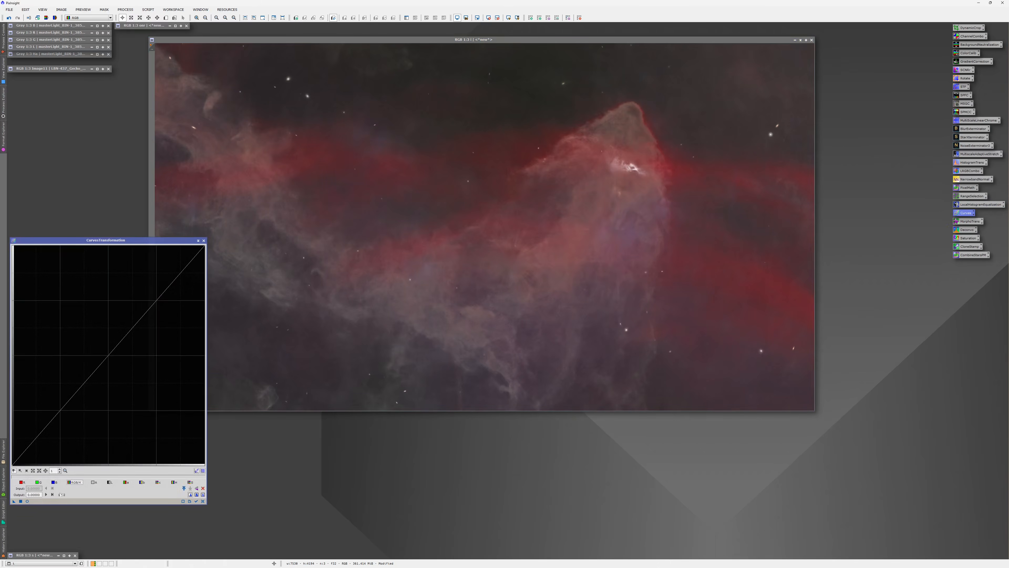
pyautogui.click(27, 500)
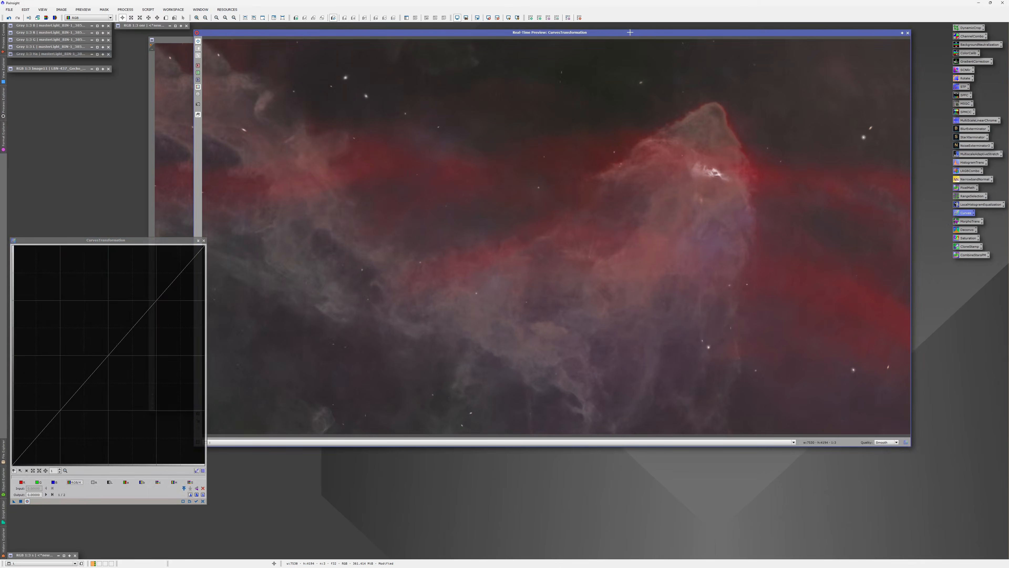
pyautogui.moveTo(630, 32); pyautogui.dragTo(660, 25)
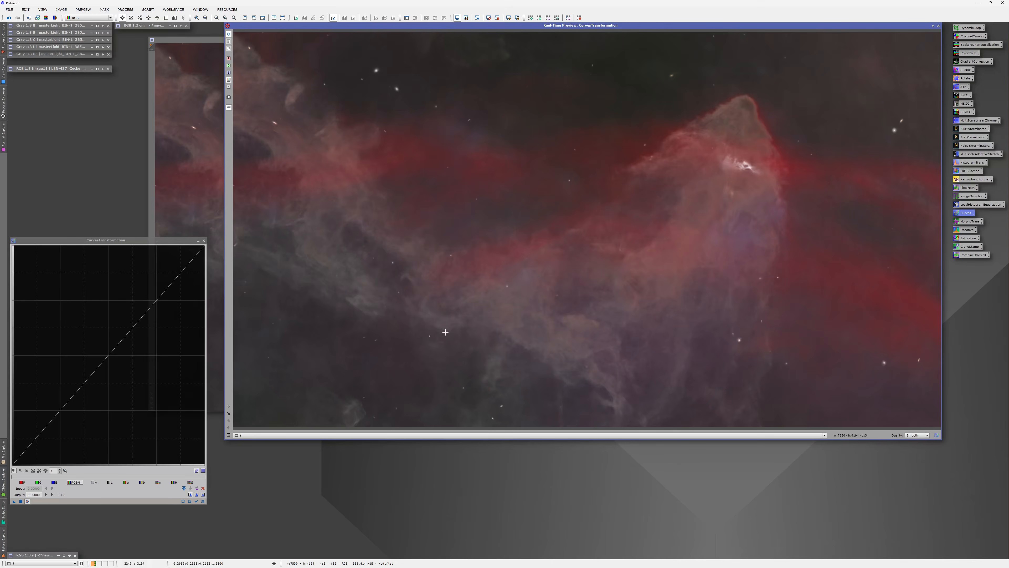
pyautogui.moveTo(443, 321)
pyautogui.mouseDown()
pyautogui.moveTo(454, 325)
pyautogui.moveTo(334, 371)
pyautogui.moveTo(344, 357)
pyautogui.moveTo(435, 338)
pyautogui.moveTo(456, 317)
pyautogui.moveTo(439, 315)
pyautogui.moveTo(446, 322)
pyautogui.mouseUp()
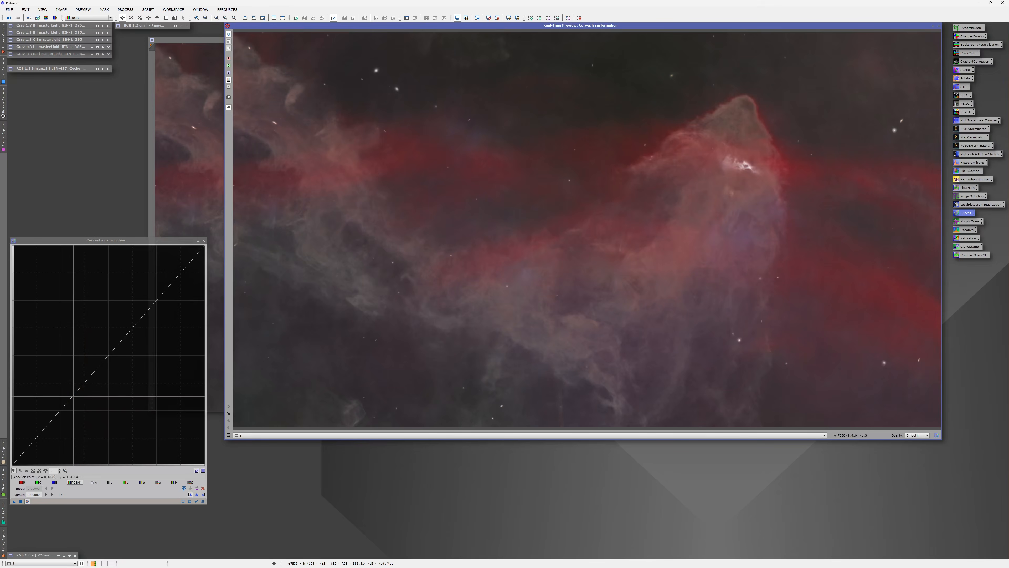
# Step: Lift the lower midtones of the RGB/K curve slightly and anchor its highlights with a point at about 0.75
pyautogui.click(72, 396)
pyautogui.moveTo(72, 396); pyautogui.dragTo(72, 390)
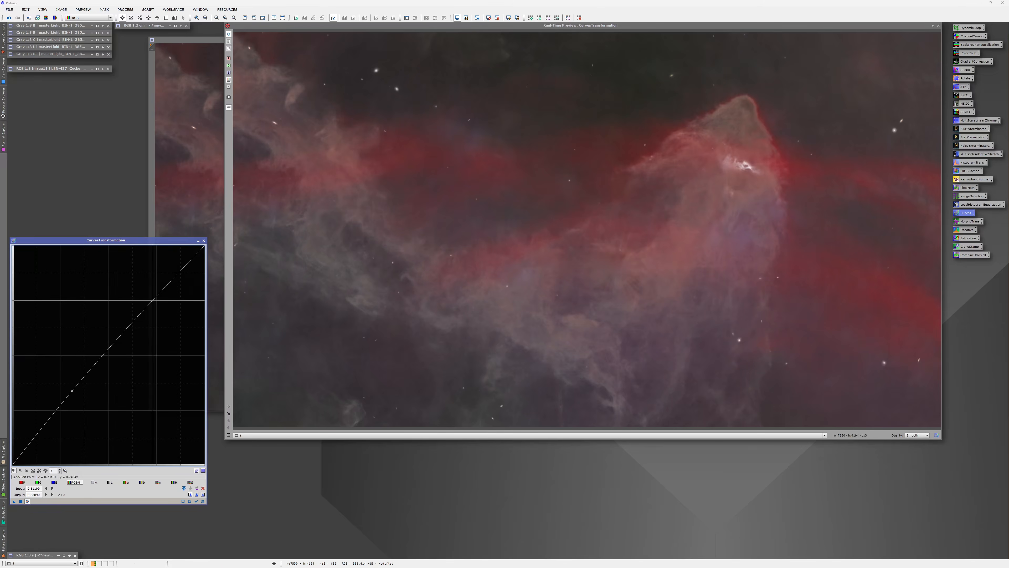
pyautogui.click(156, 300)
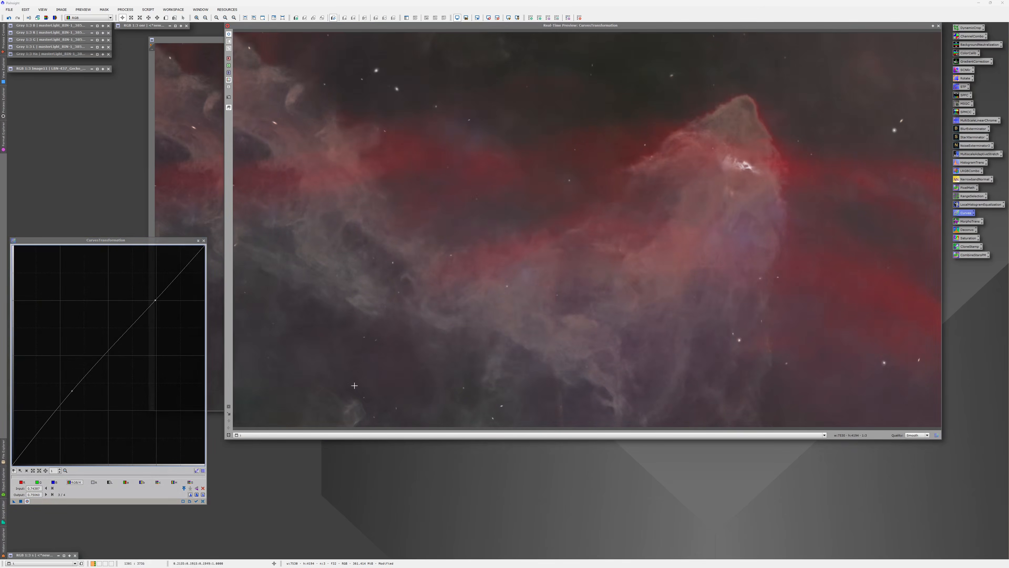
# Step: Add a shadow point to the RGB/K curve and lower it slightly to darken the background
pyautogui.moveTo(623, 65); pyautogui.dragTo(645, 40)
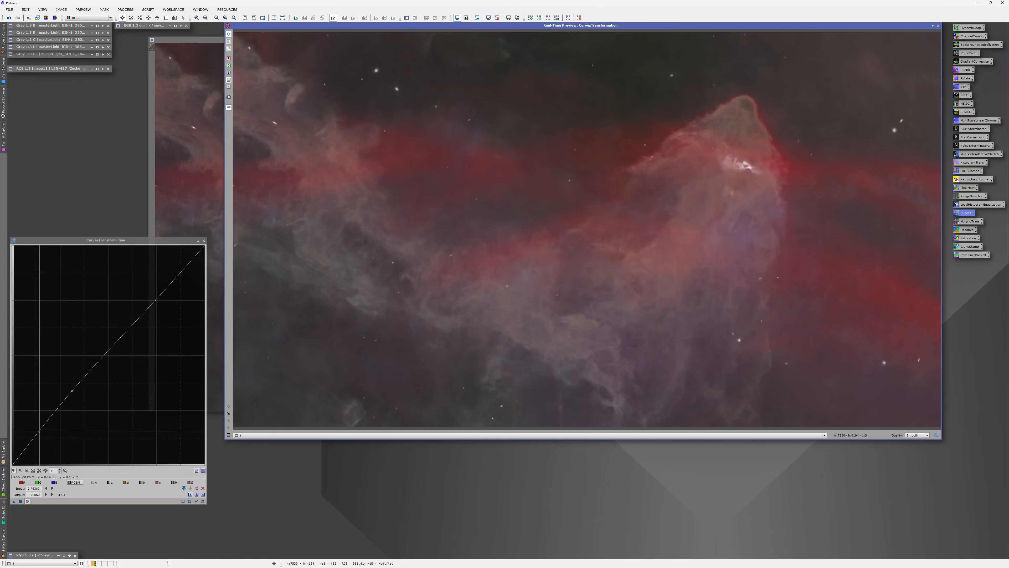
pyautogui.click(40, 430)
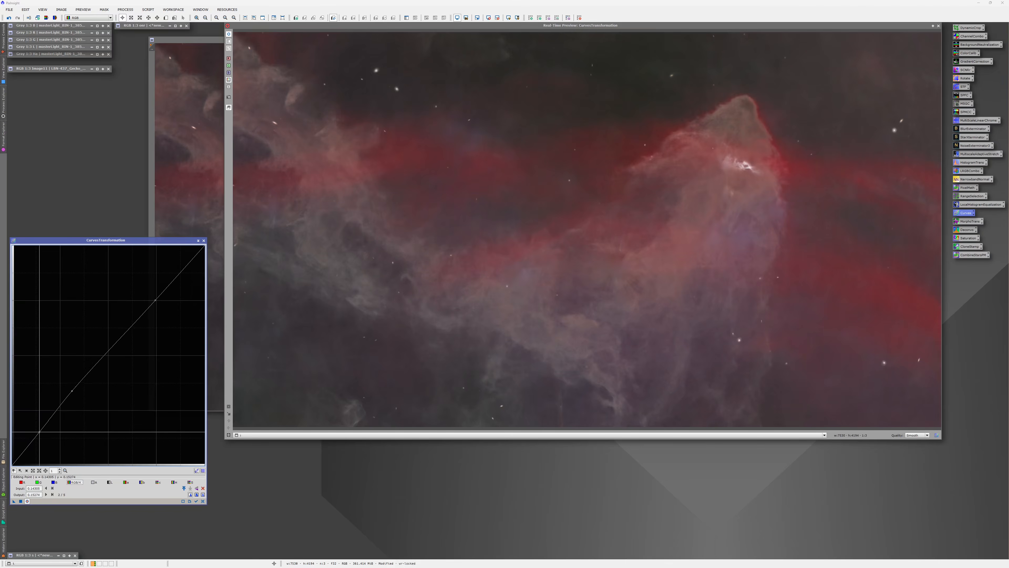
pyautogui.moveTo(39, 430); pyautogui.dragTo(36, 441)
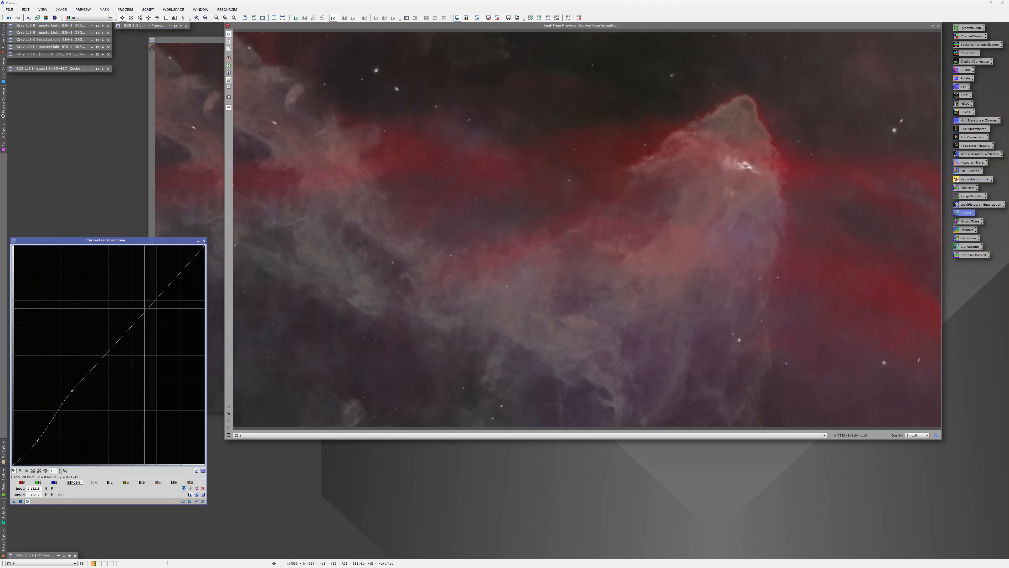
# Step: Compare the starless nebula with and without the curve adjustment using the live preview
pyautogui.click(27, 501)
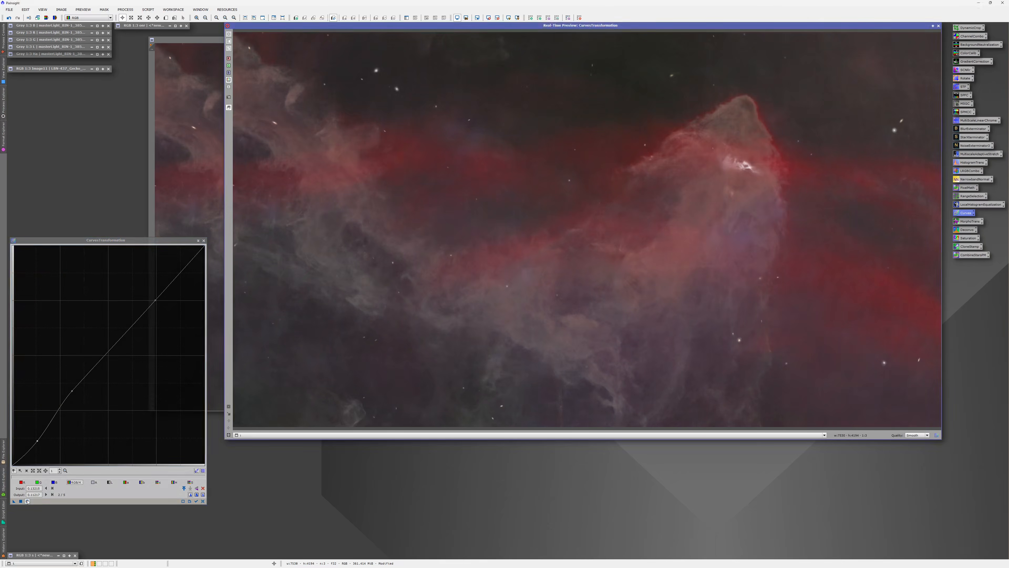
pyautogui.click(27, 501)
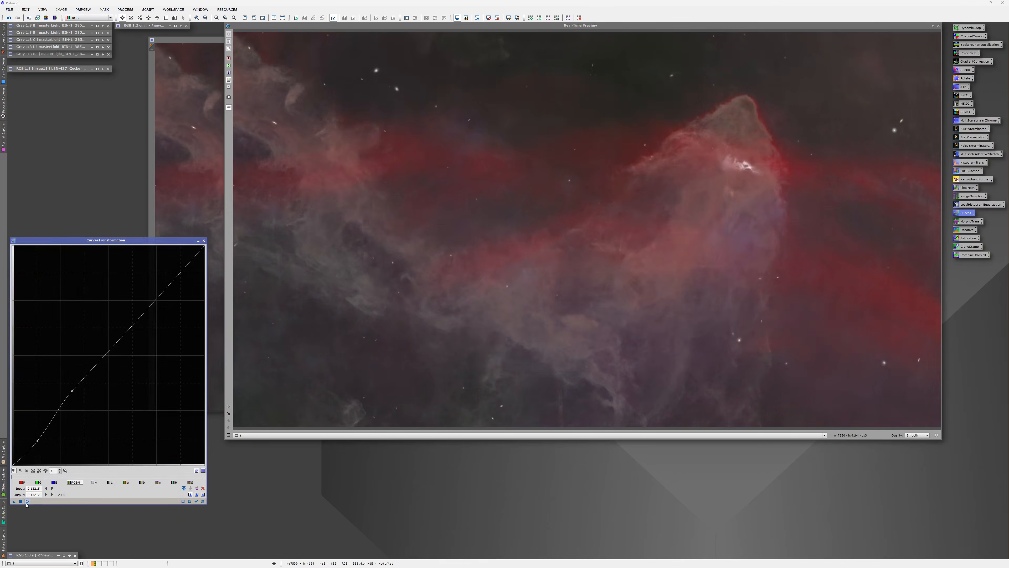
pyautogui.click(27, 501)
pyautogui.click(27, 501)
pyautogui.click(27, 501)
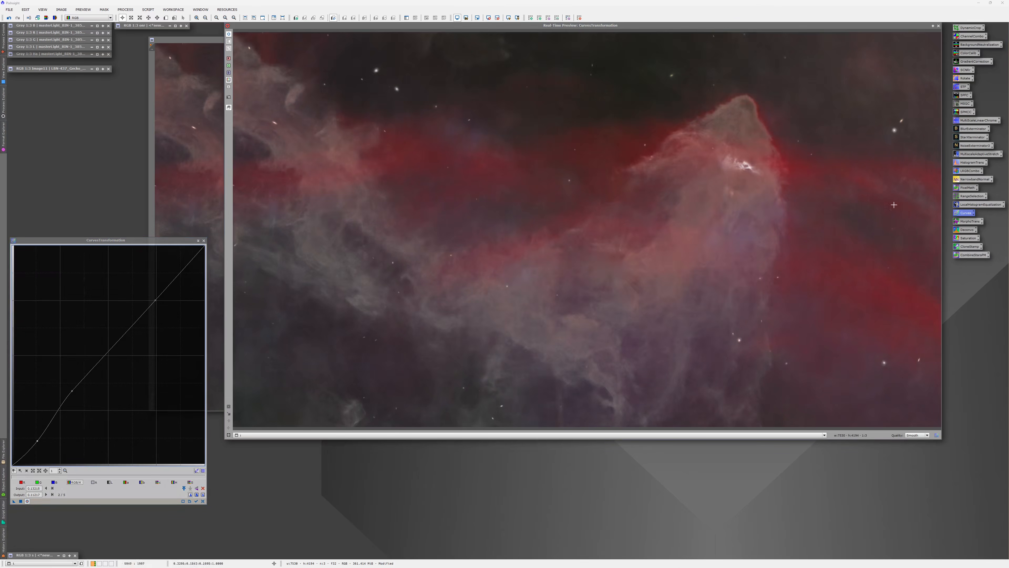
# Step: Close the live preview and compare the starless nebula with the finished LBN 437 Gecko Nebula reference image, minimizing the reference again
pyautogui.click(939, 25)
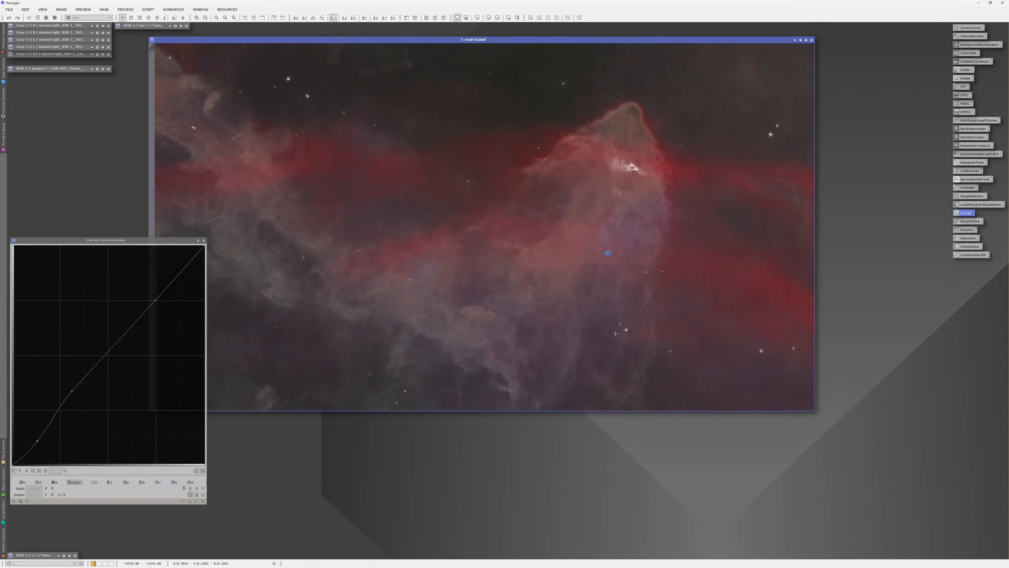
pyautogui.moveTo(482, 40); pyautogui.dragTo(596, 38)
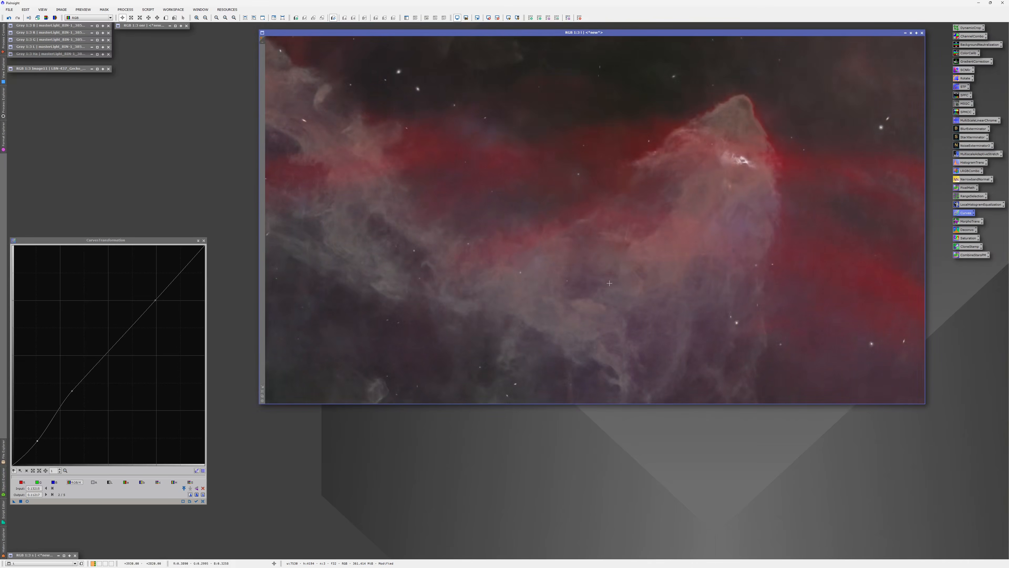
pyautogui.doubleClick(60, 71)
pyautogui.moveTo(428, 62); pyautogui.dragTo(708, 82)
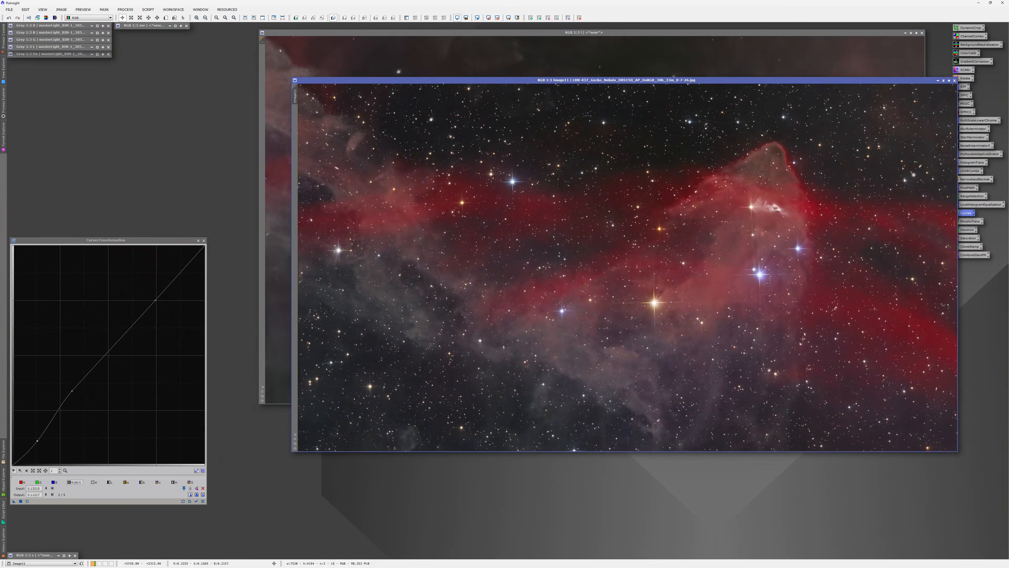
pyautogui.click(643, 74)
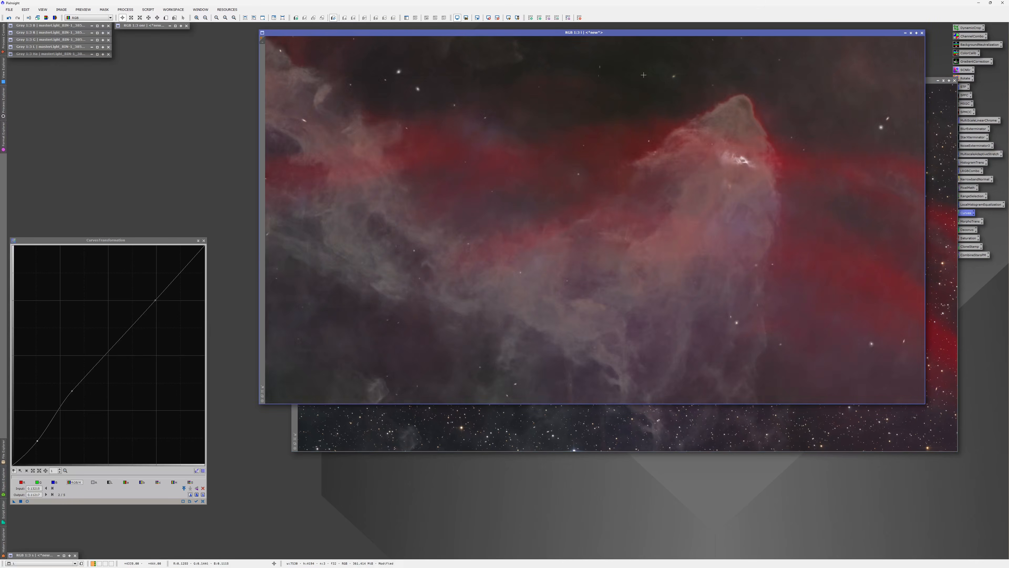
pyautogui.click(776, 435)
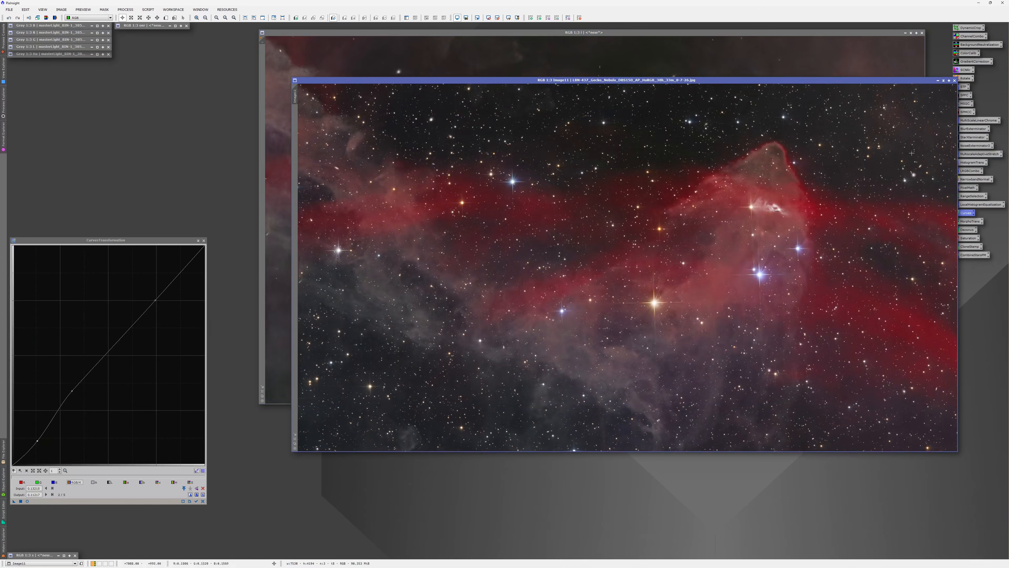
pyautogui.click(944, 81)
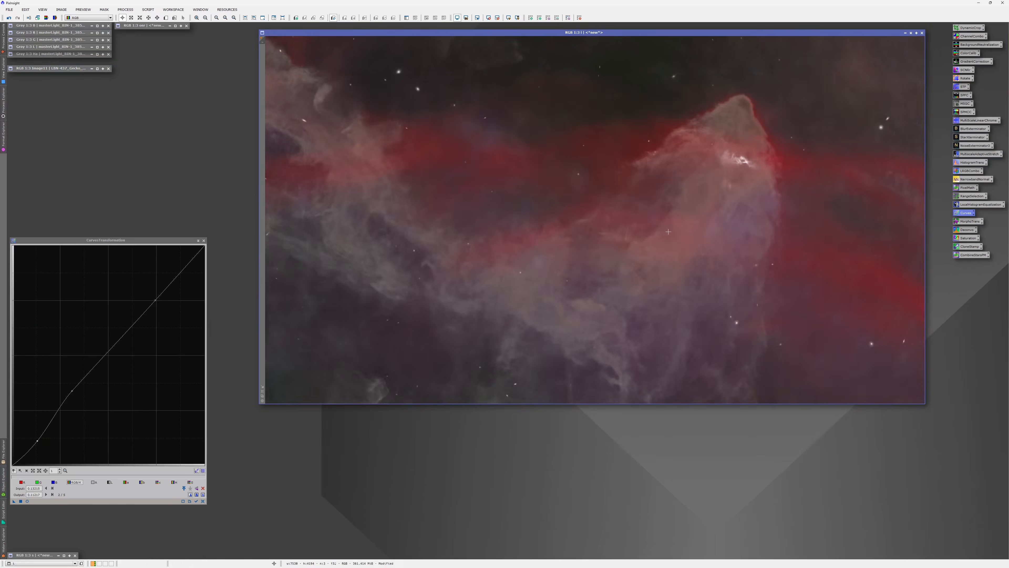
# Step: Reopen the live preview, reset CurvesTransformation, and anchor the RGB/K curve in the lower midtones at about 0.32
pyautogui.click(27, 501)
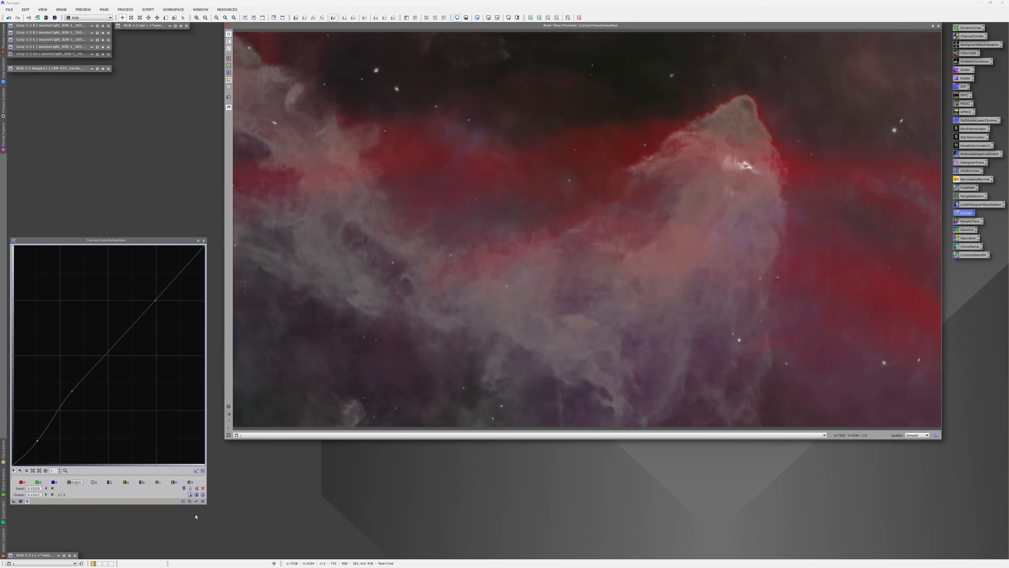
pyautogui.click(203, 501)
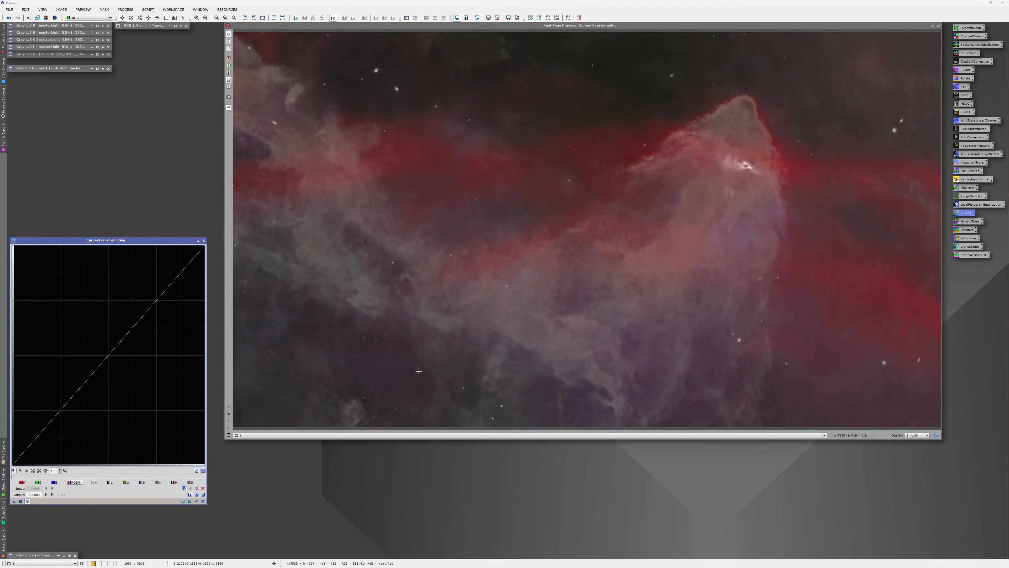
pyautogui.click(430, 314)
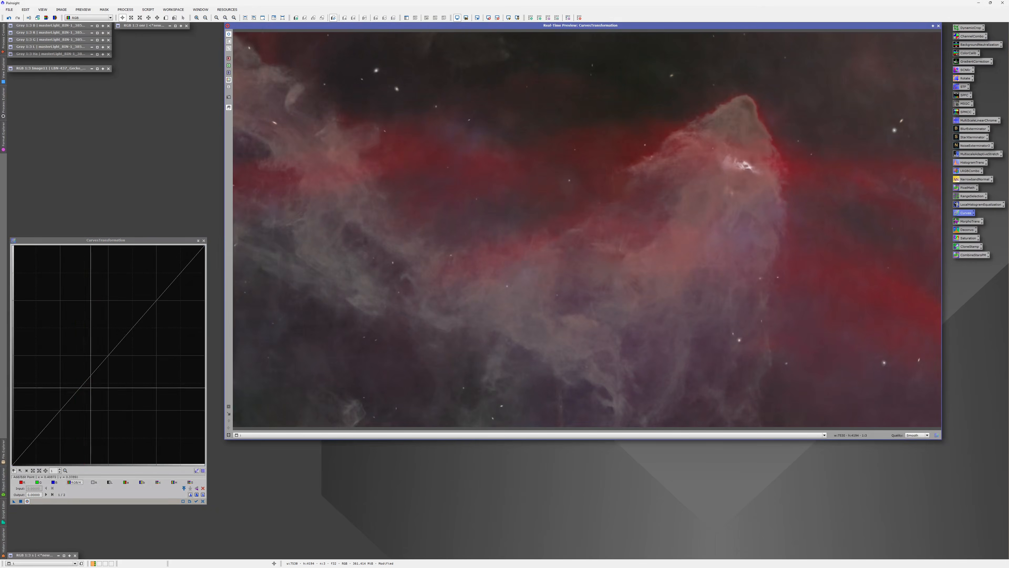
pyautogui.click(74, 393)
pyautogui.moveTo(74, 392); pyautogui.dragTo(75, 393)
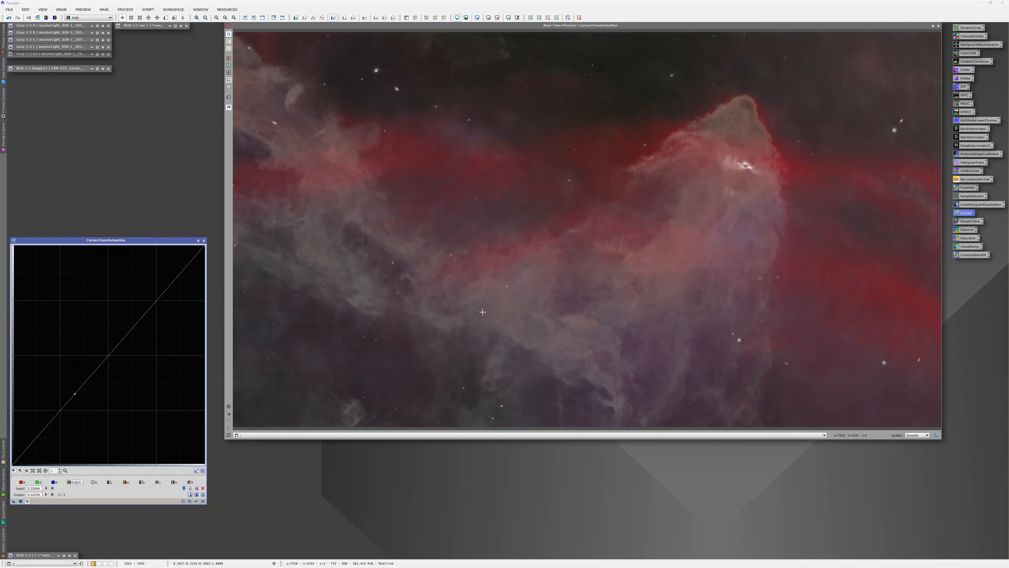
pyautogui.click(283, 376)
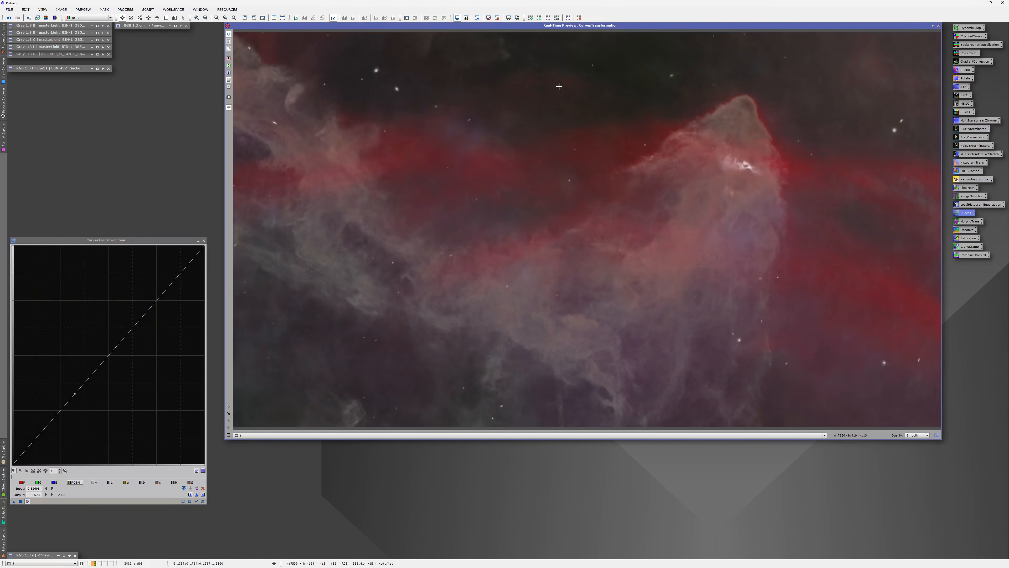
# Step: Anchor the RGB/K highlights at about 0.75 and lower a shadow point to about 0.09 input and 0.06 output
pyautogui.moveTo(580, 43); pyautogui.dragTo(641, 50)
pyautogui.click(32, 444)
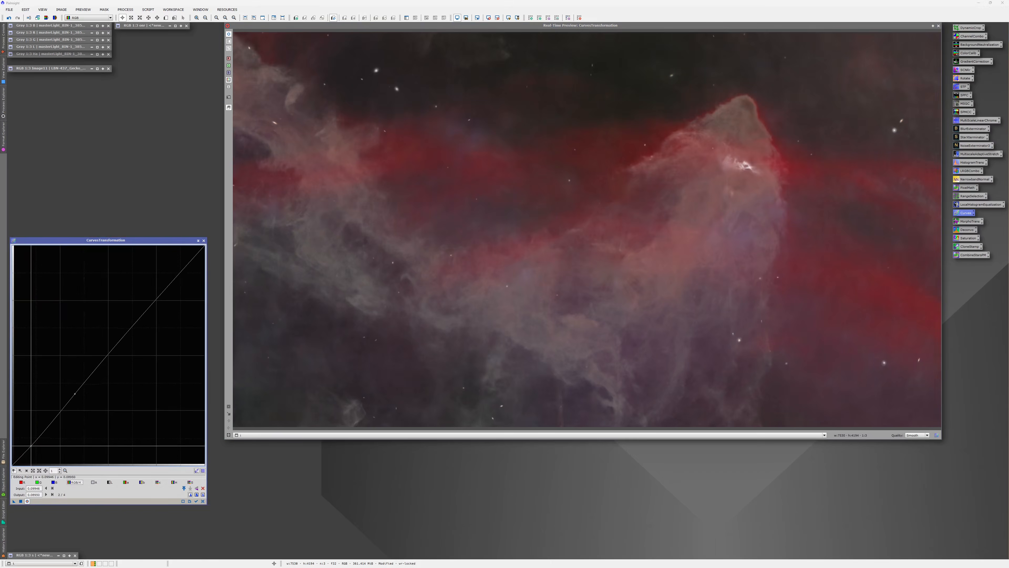
pyautogui.click(156, 300)
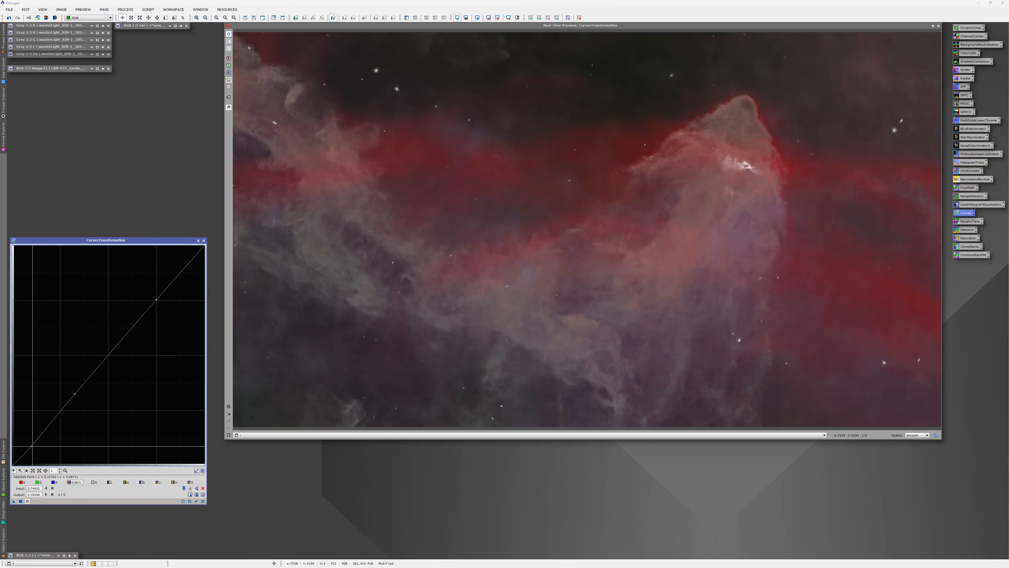
pyautogui.moveTo(31, 446); pyautogui.dragTo(29, 453)
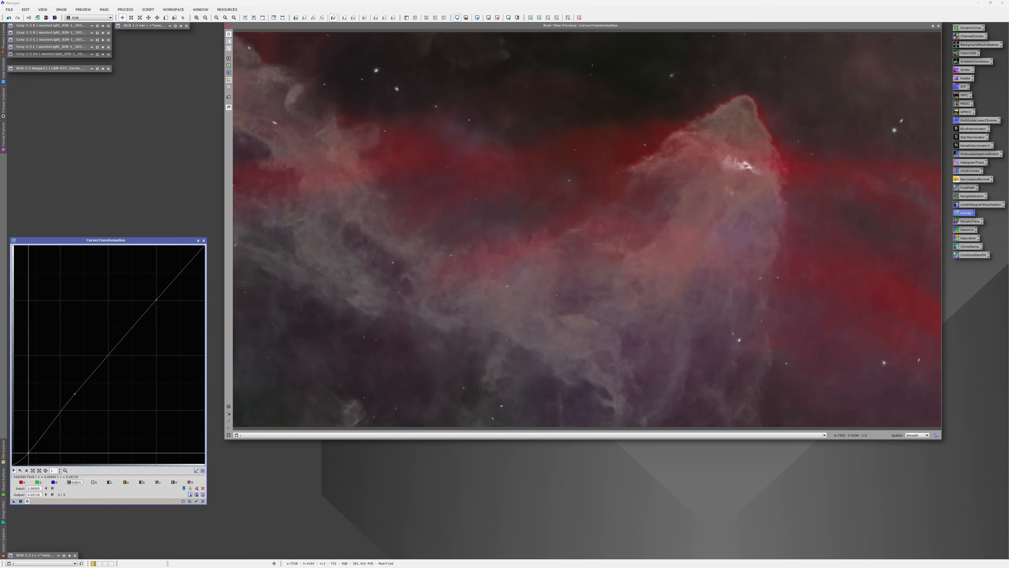
# Step: Check the adjustment in the live preview, close the preview, apply the curve to the nebula image, and close CurvesTransformation
pyautogui.click(27, 500)
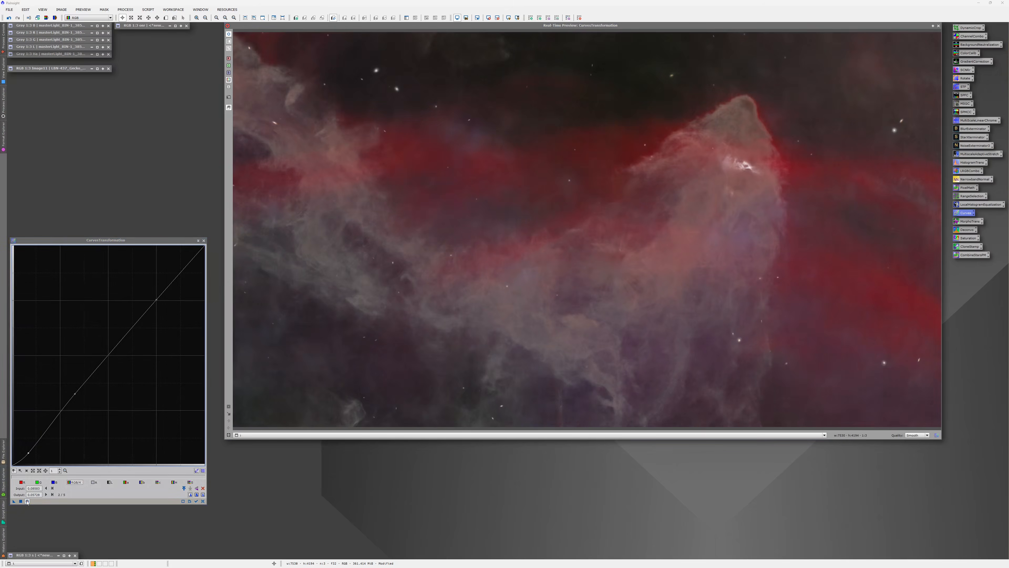
pyautogui.click(27, 501)
pyautogui.click(938, 26)
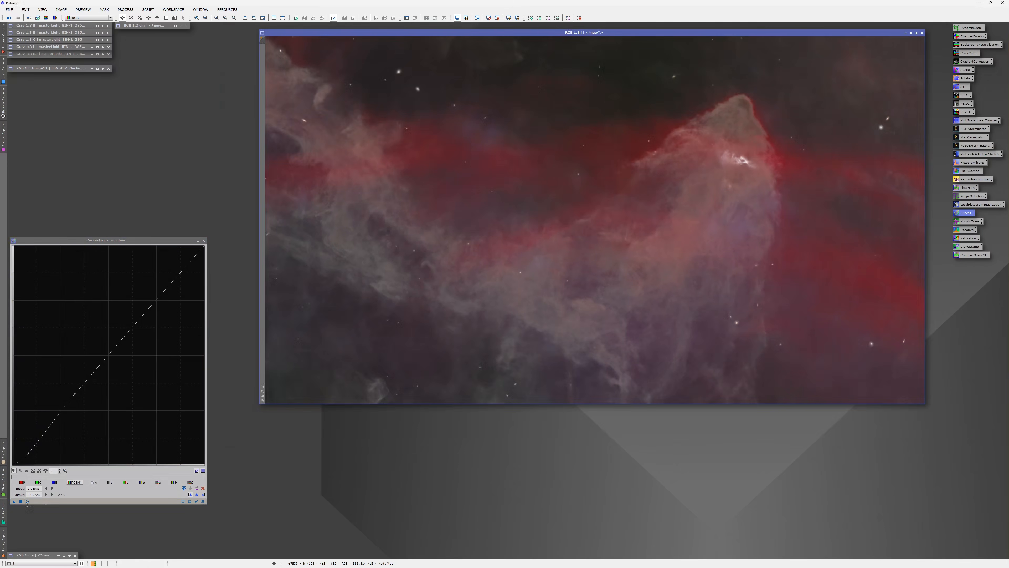
pyautogui.moveTo(13, 501); pyautogui.dragTo(572, 275)
pyautogui.click(204, 240)
# Step: Check the finished reference image briefly and recombine the stars with the nebula image using the saved CombineStarsPM process
pyautogui.moveTo(554, 33); pyautogui.dragTo(532, 29)
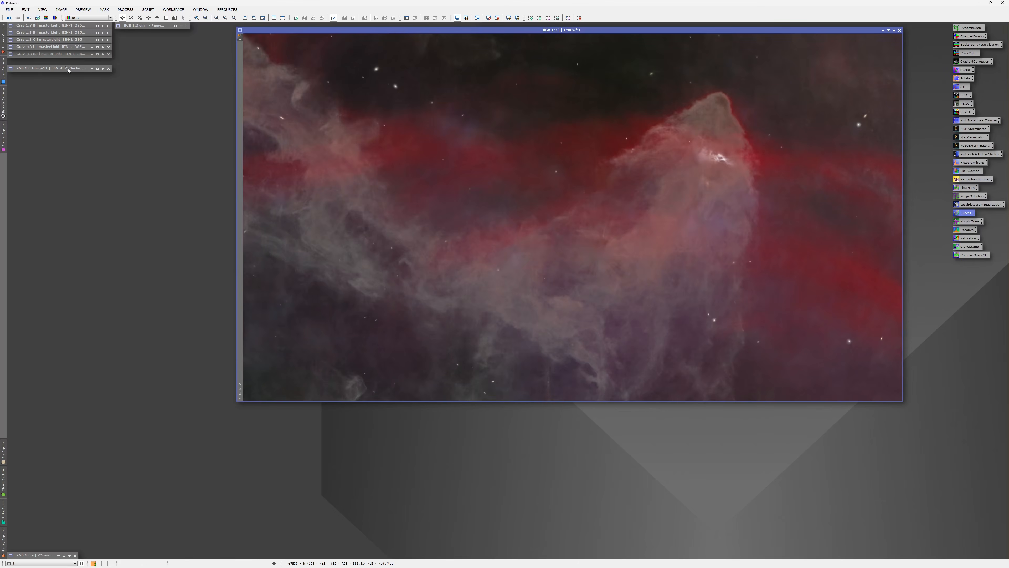
pyautogui.doubleClick(51, 69)
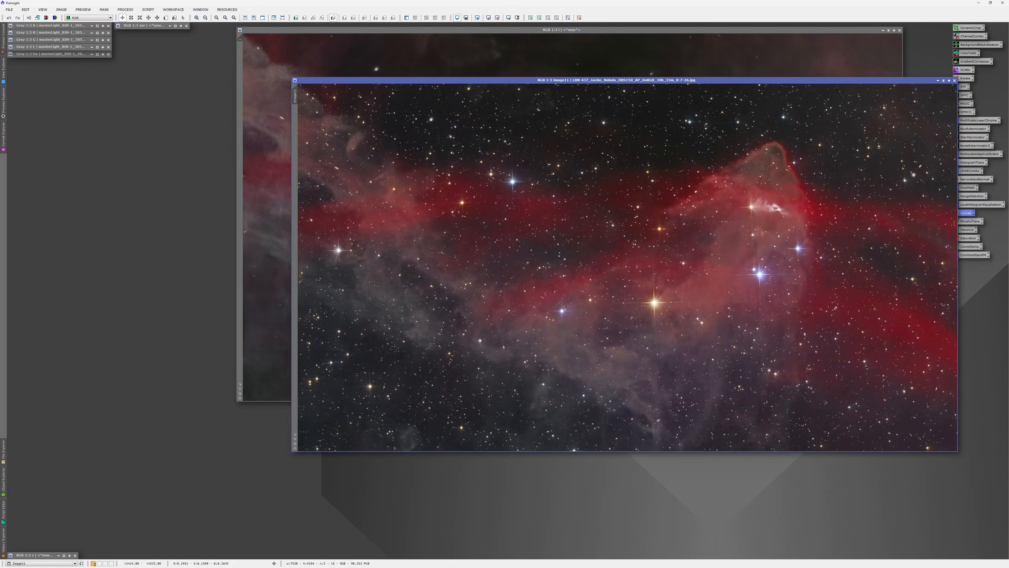
pyautogui.click(943, 80)
pyautogui.moveTo(975, 257); pyautogui.dragTo(647, 247)
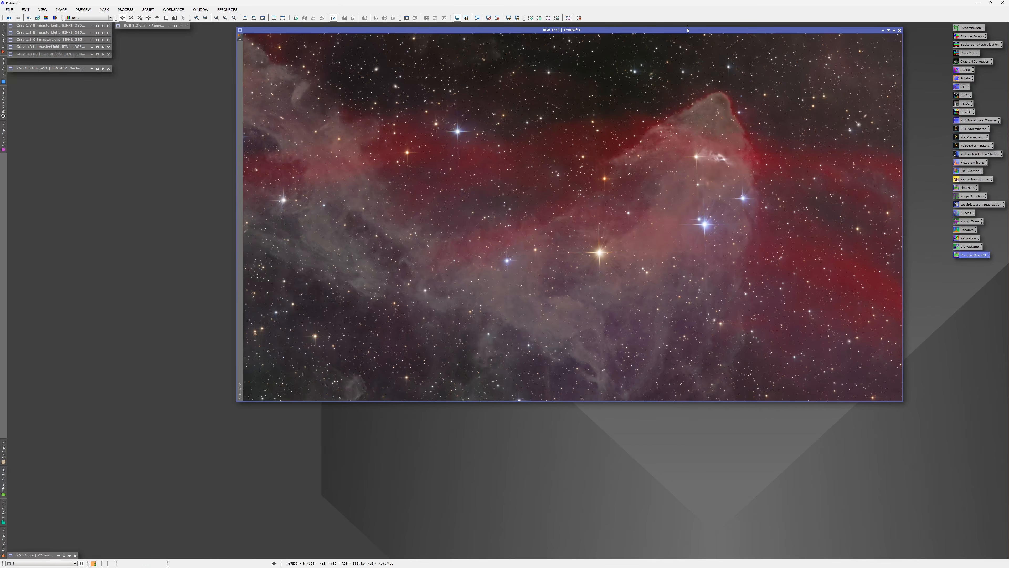
pyautogui.moveTo(687, 29); pyautogui.dragTo(670, 24)
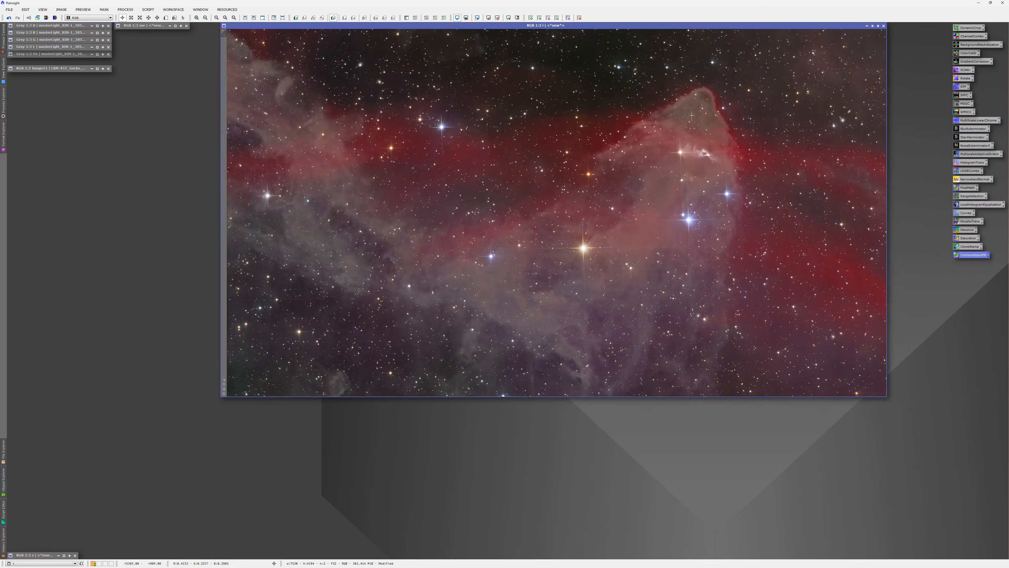
# Step: Examine the gecko's head, the bright core and the surrounding stars in the recombined image up close
pyautogui.scroll(3, 664, 131)
pyautogui.moveTo(750, 150); pyautogui.dragTo(516, 212)
pyautogui.scroll(-1, 473, 304)
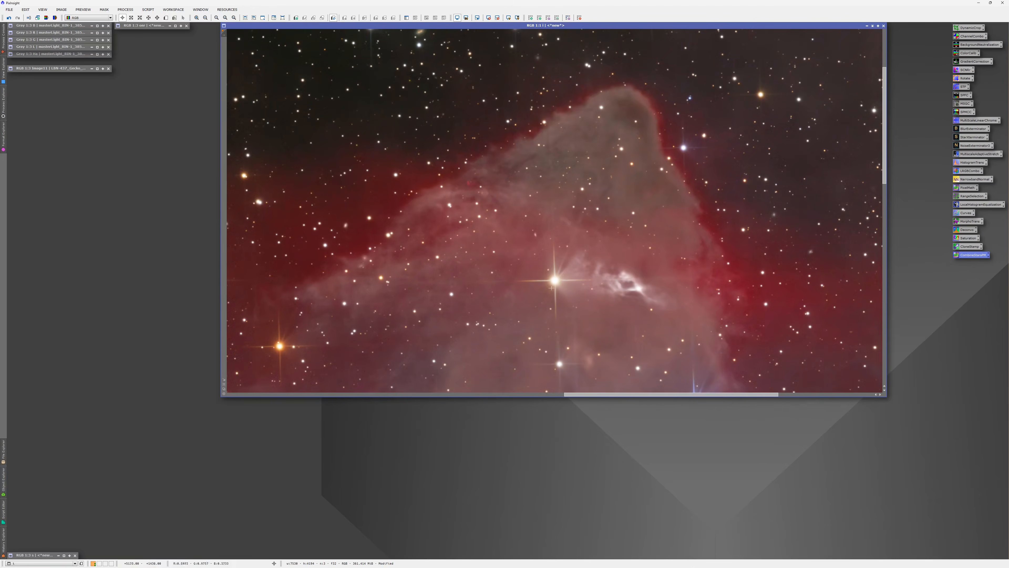
pyautogui.moveTo(551, 287); pyautogui.dragTo(539, 205)
pyautogui.scroll(1, 630, 215)
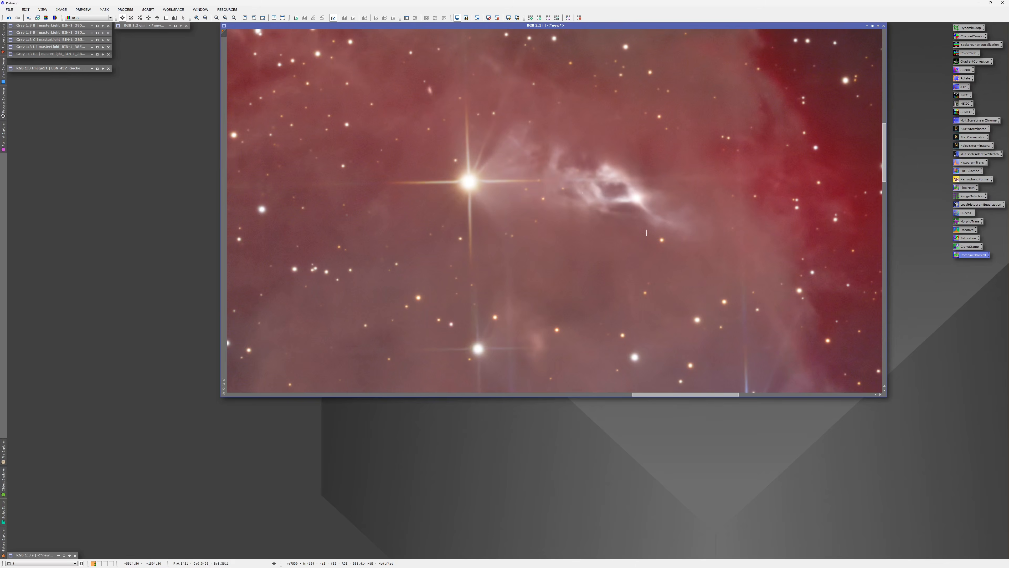
pyautogui.scroll(-1, 647, 232)
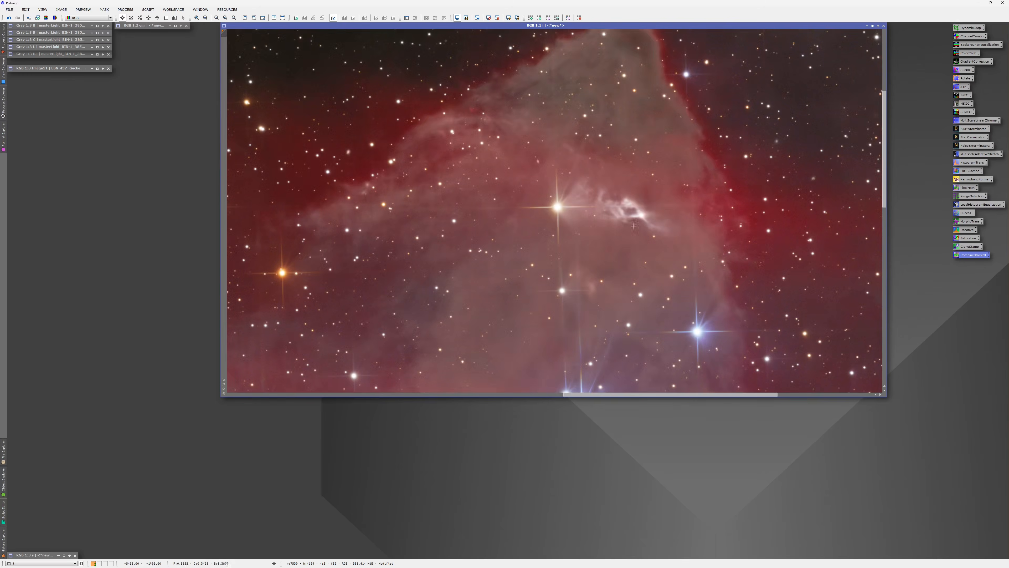
pyautogui.scroll(-2, 632, 221)
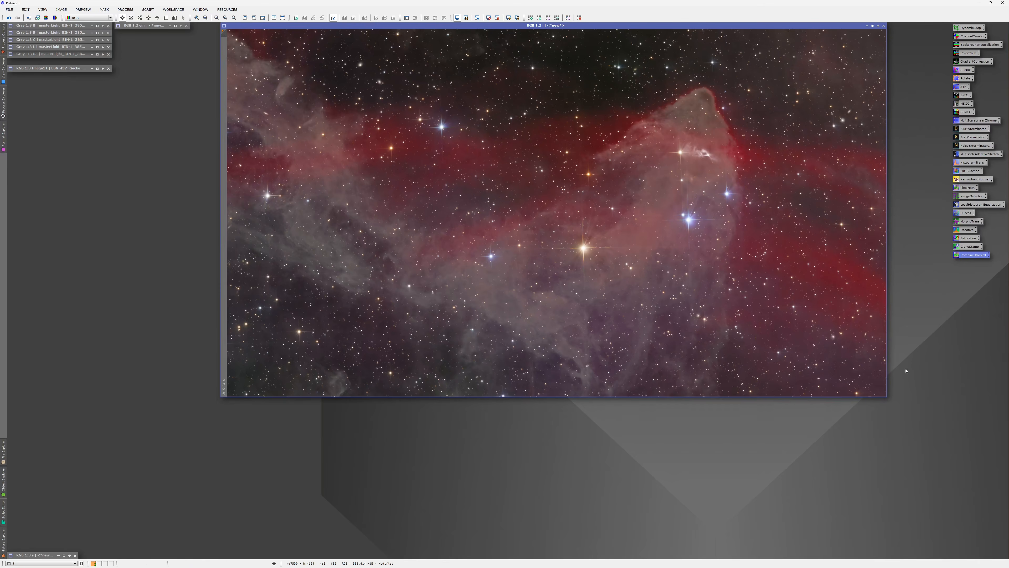
# Step: Place the reference image beside the recombined image and compare their background, color and dust detail
pyautogui.click(57, 70)
pyautogui.doubleClick(57, 71)
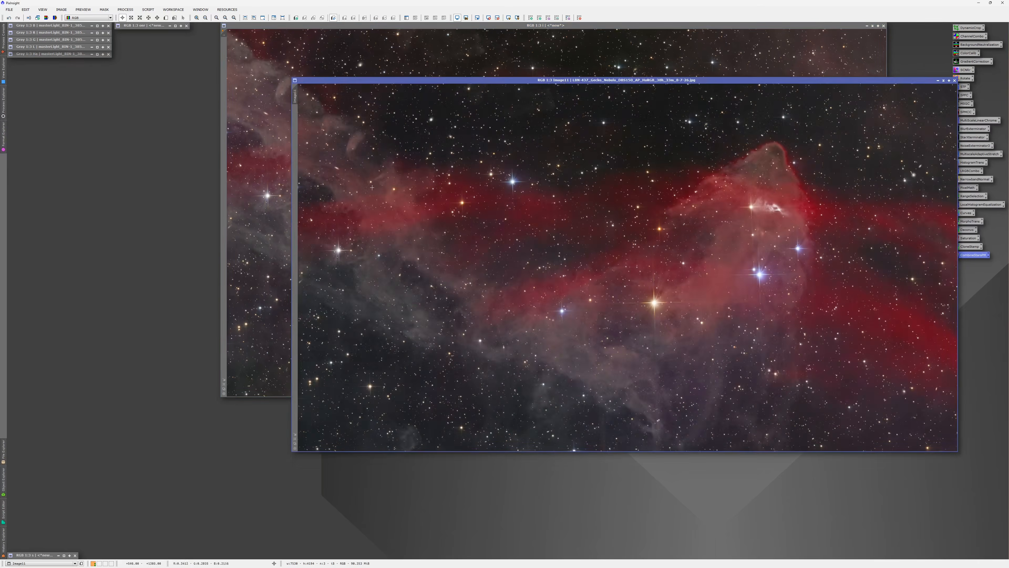
pyautogui.moveTo(709, 80); pyautogui.dragTo(425, 61)
pyautogui.click(795, 258)
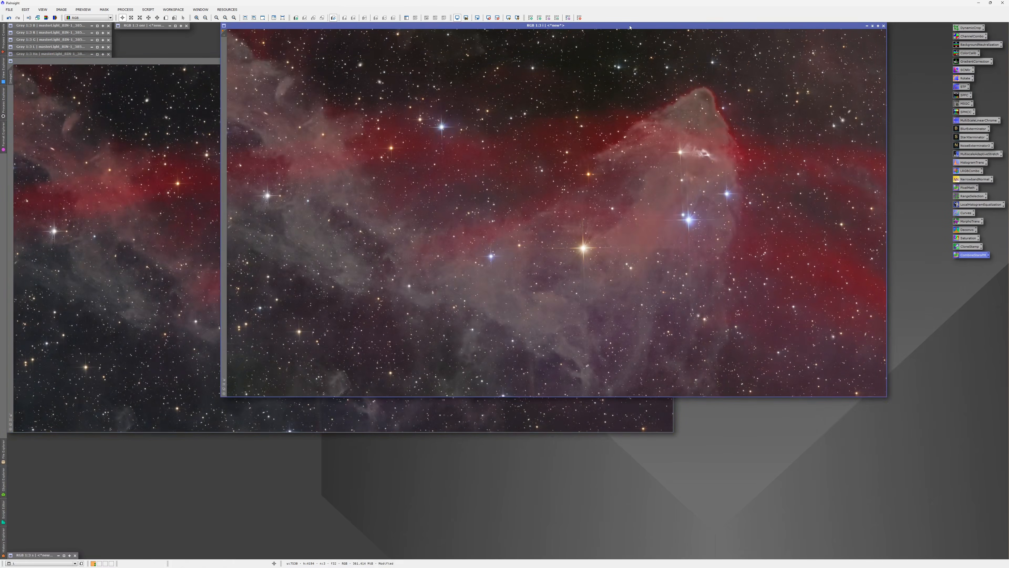
pyautogui.moveTo(631, 25); pyautogui.dragTo(732, 28)
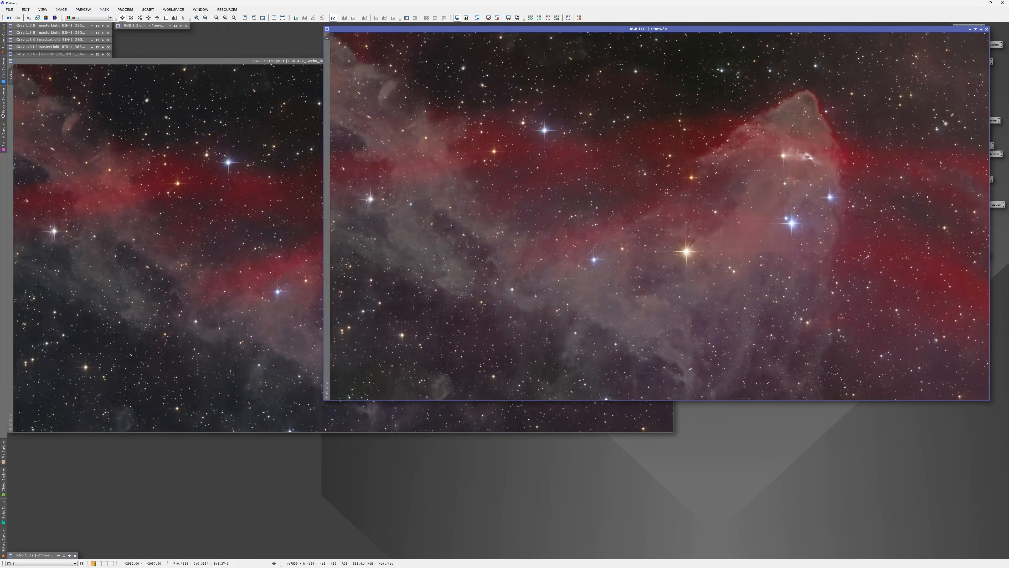
pyautogui.click(284, 330)
pyautogui.click(734, 298)
pyautogui.click(168, 319)
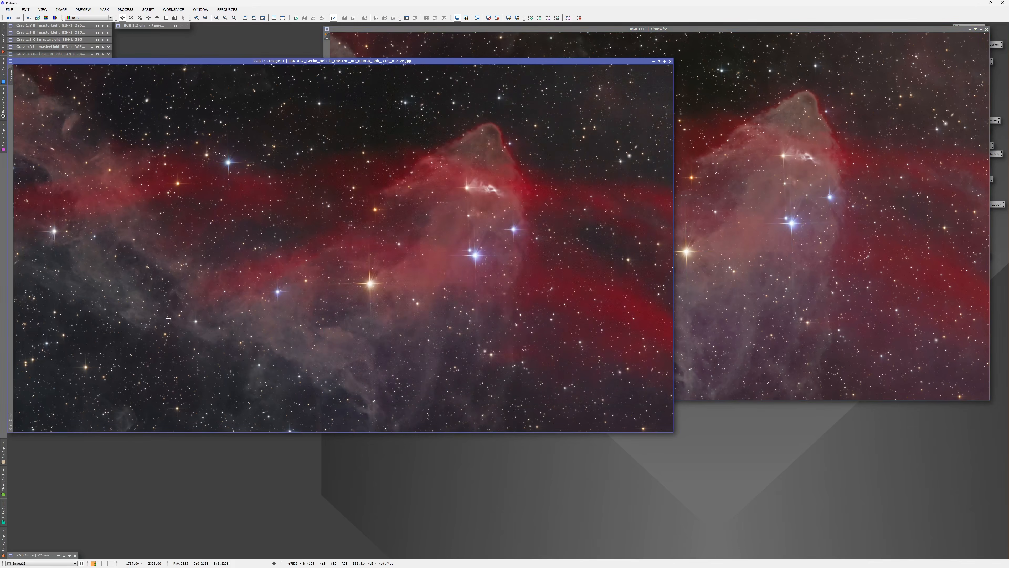
pyautogui.click(897, 344)
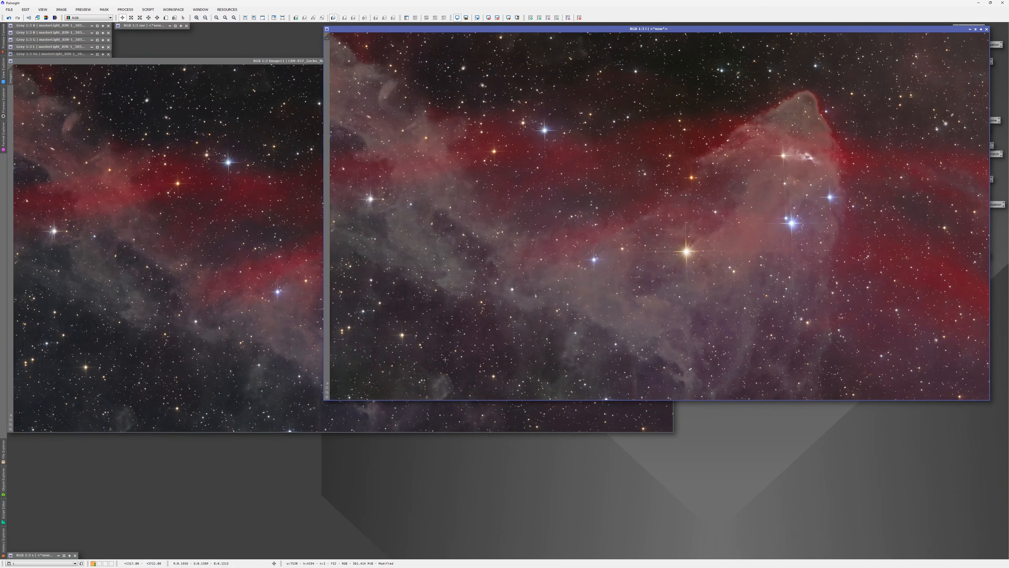
pyautogui.click(277, 355)
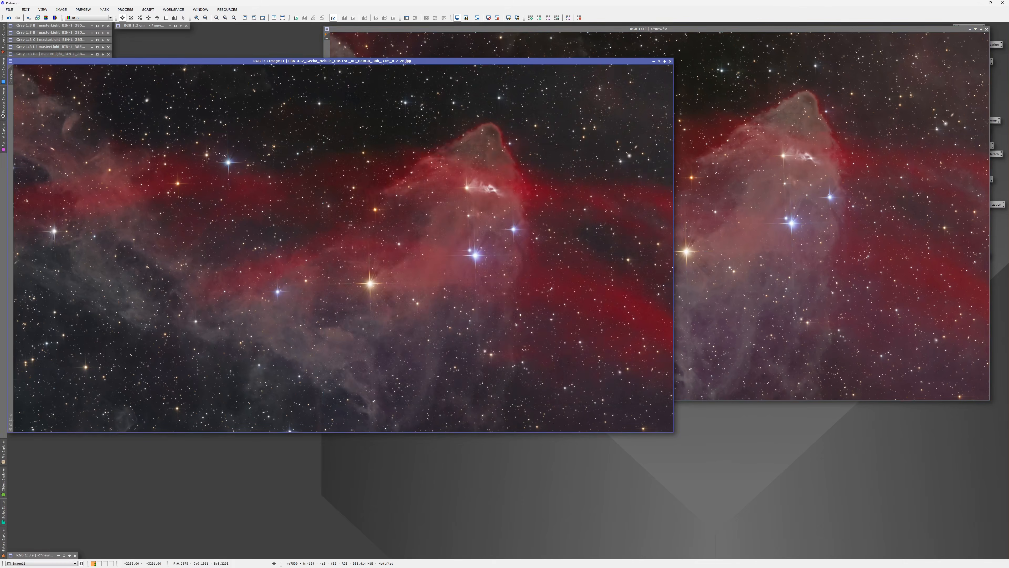
pyautogui.click(740, 366)
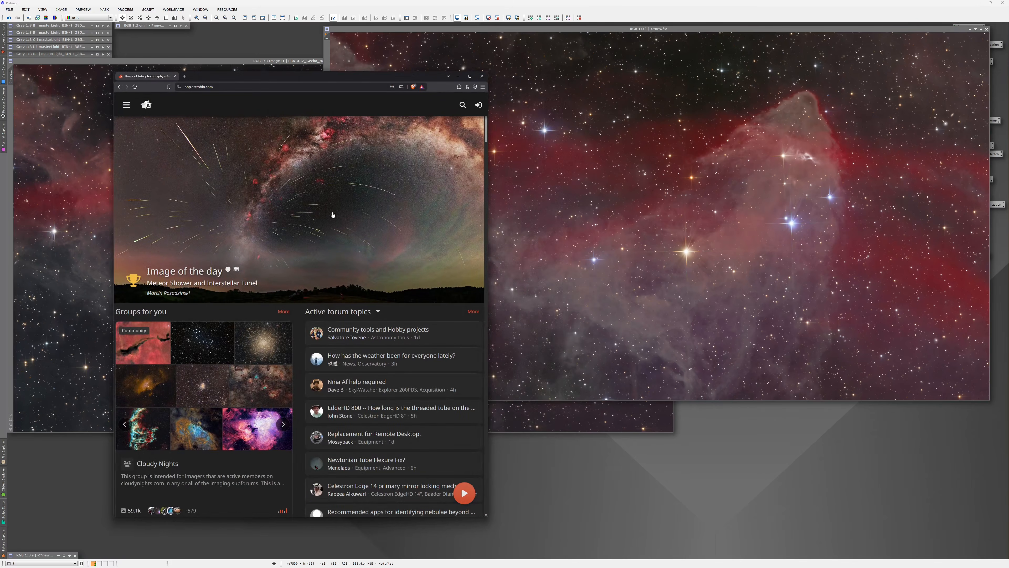
# Step: Search AstroBin for "gecko nebula" and enlarge the browser window to show more of the image results
pyautogui.click(462, 105)
pyautogui.write('geck')
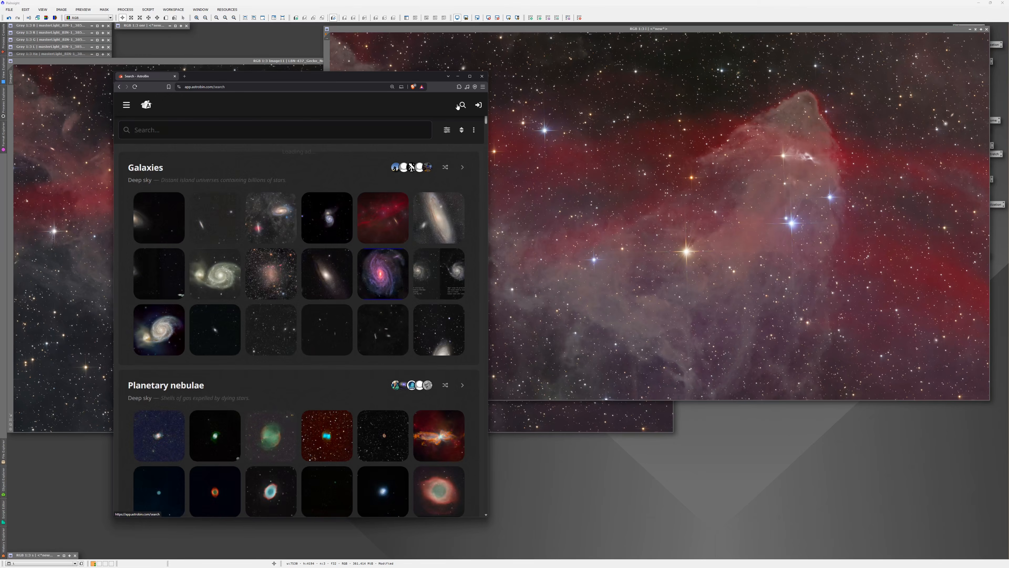
pyautogui.write('o nebula\\')
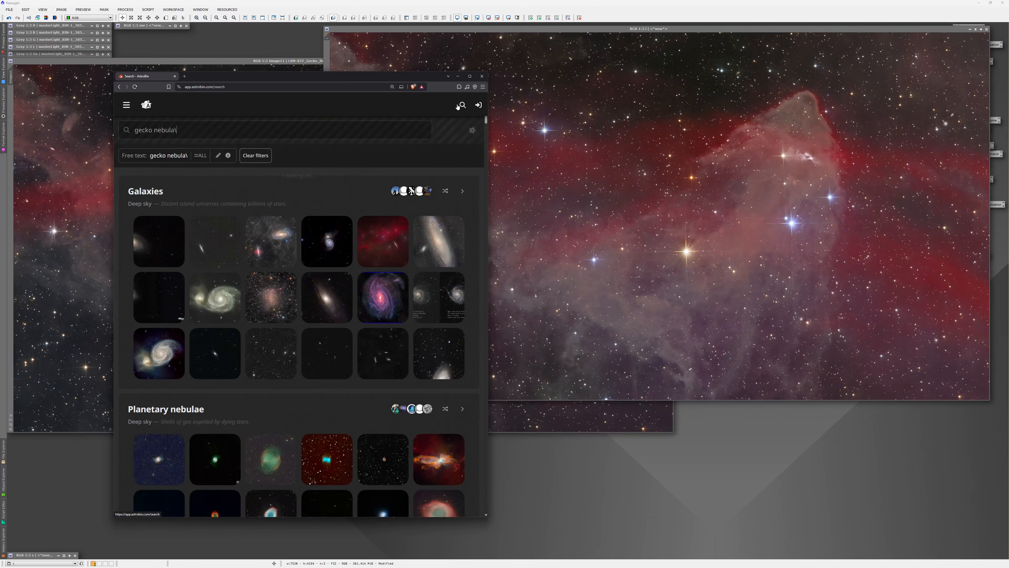
pyautogui.press('Return')
pyautogui.press('BackSpace')
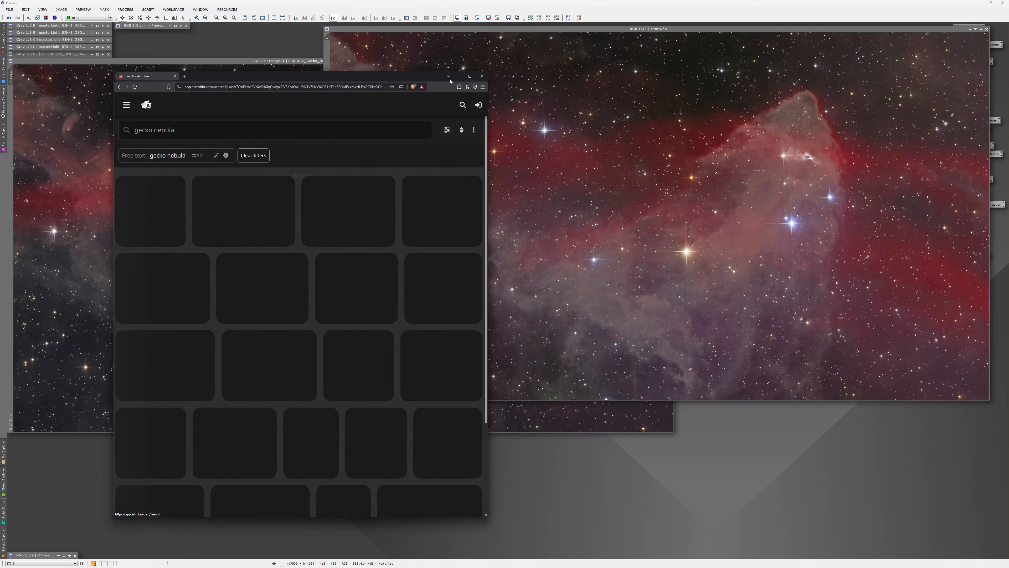
pyautogui.moveTo(342, 77); pyautogui.dragTo(300, 42)
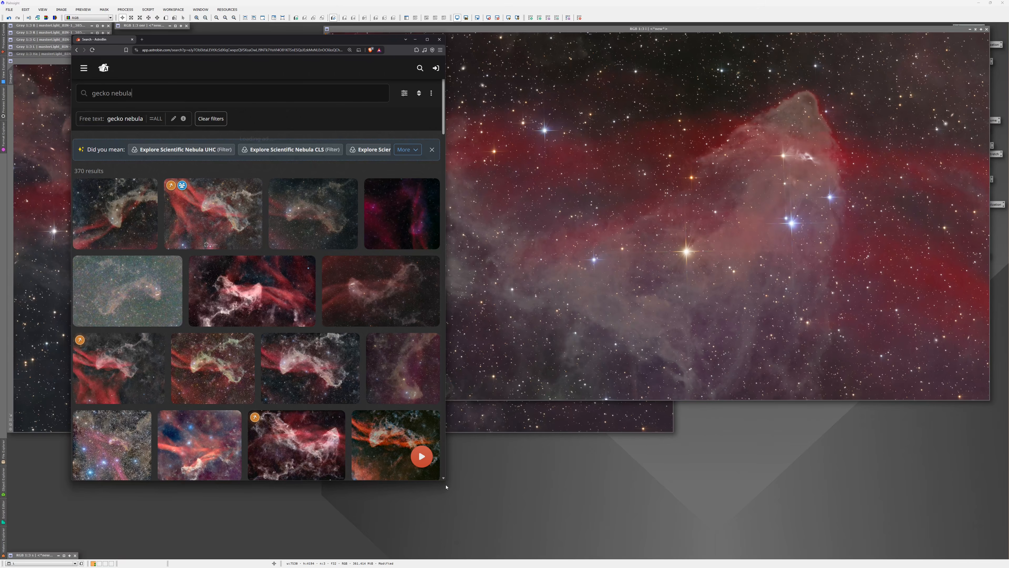
pyautogui.moveTo(443, 480); pyautogui.dragTo(768, 511)
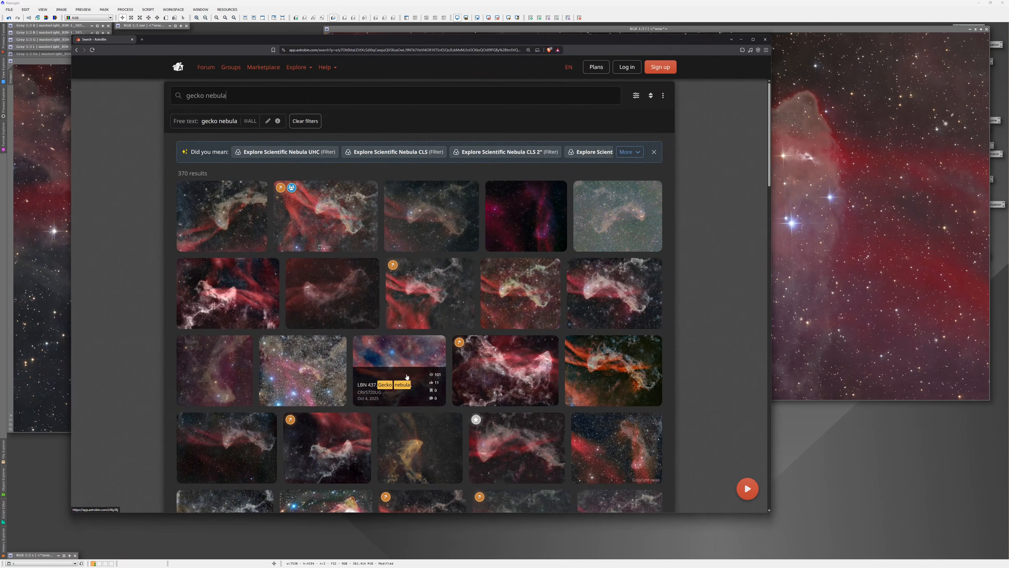
# Step: View the "LBN 437, Gecko nebula" result, return to the results, and open the "LBN437 Gecko" image in the full-size viewer
pyautogui.click(404, 364)
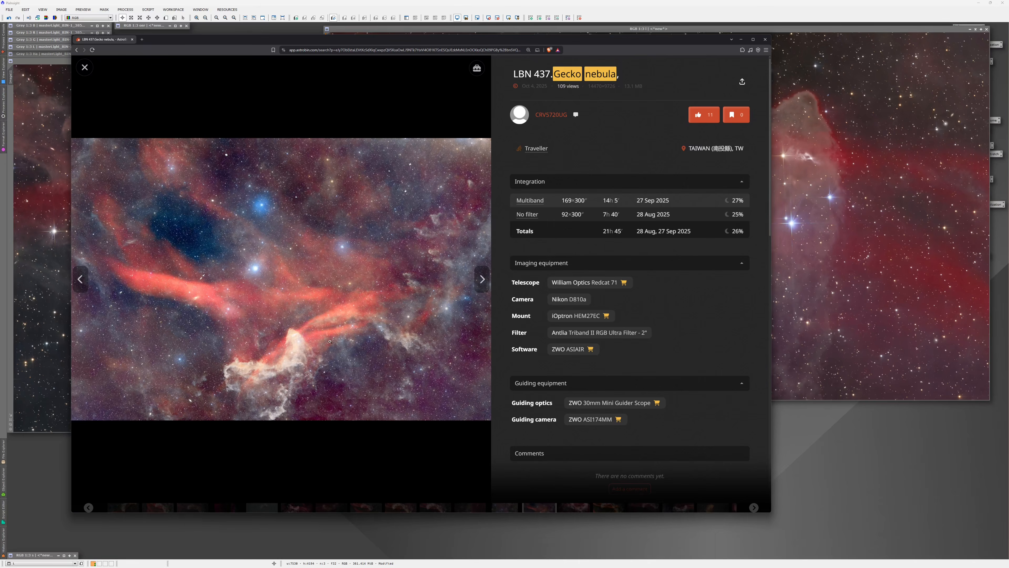
pyautogui.click(84, 67)
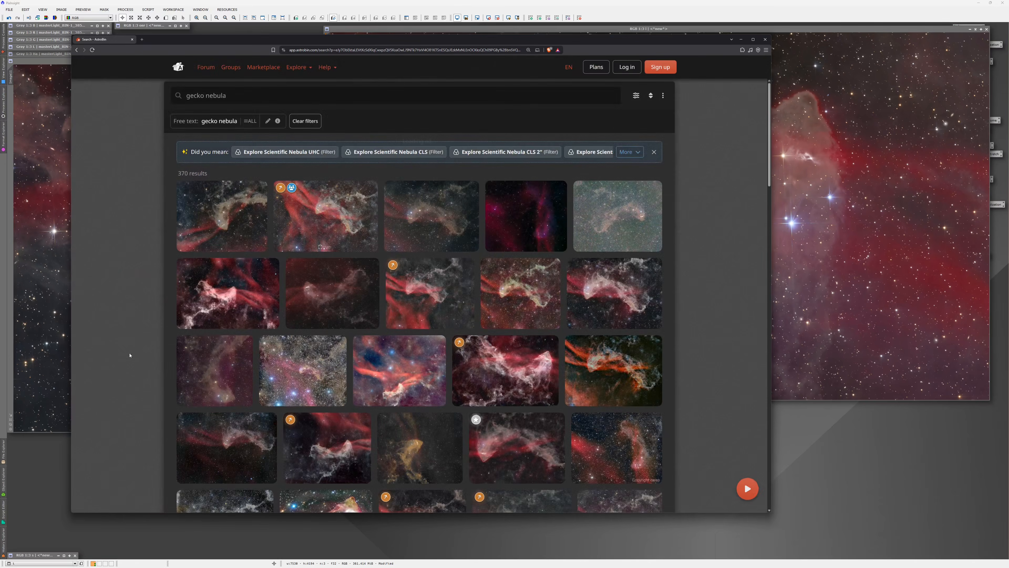
pyautogui.click(594, 284)
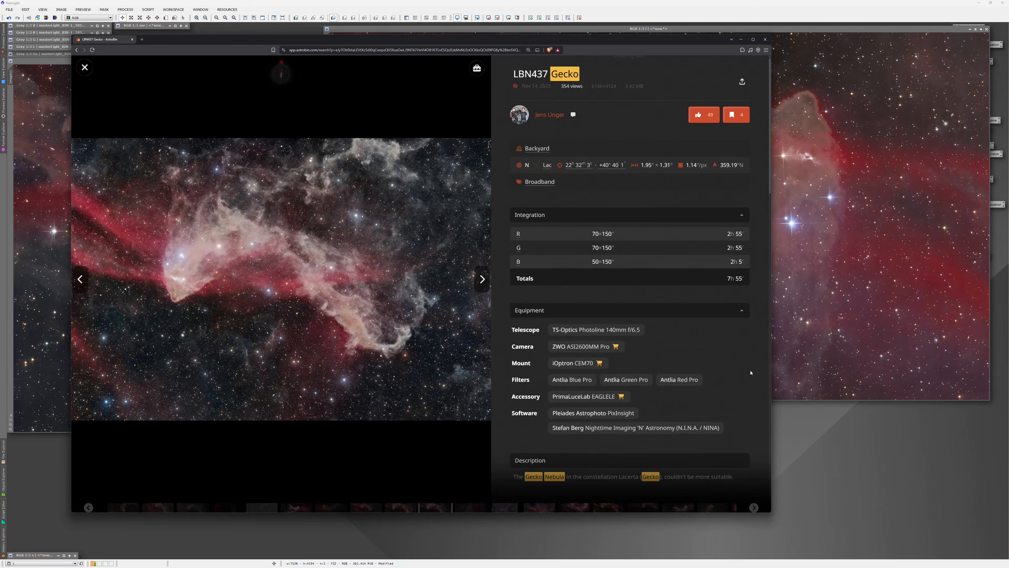
pyautogui.click(187, 223)
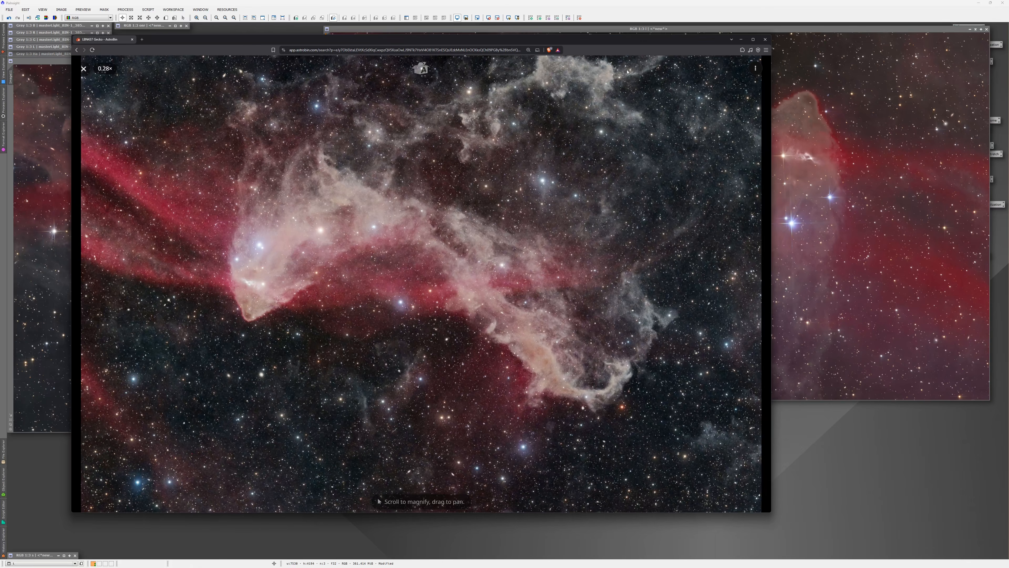
# Step: Place the AstroBin Gecko image beside the recombined PixInsight image, compare their color and dust, and put the browser away
pyautogui.moveTo(612, 40); pyautogui.dragTo(371, 42)
pyautogui.click(499, 41)
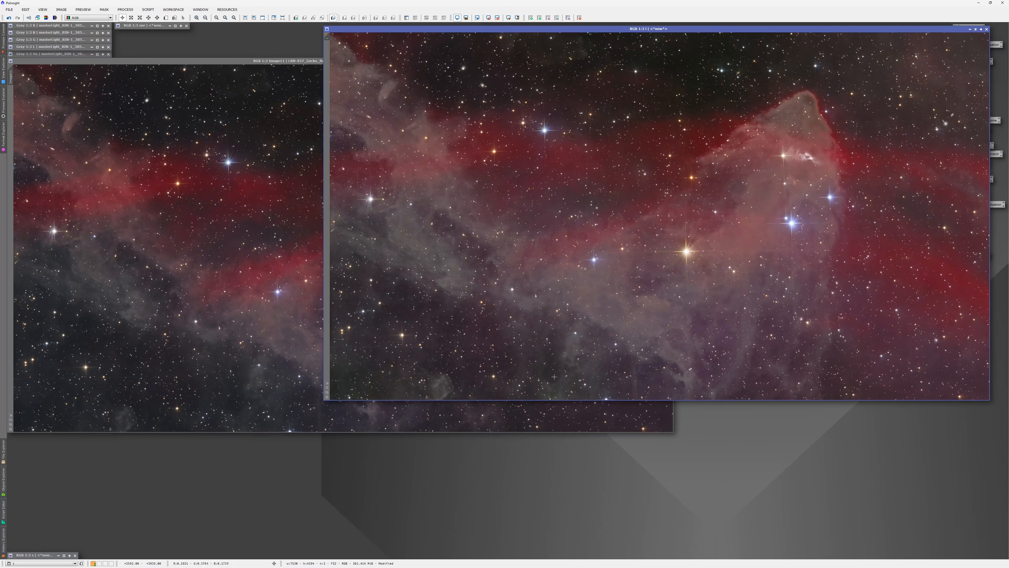
pyautogui.hotkey('alt', 'Tab')
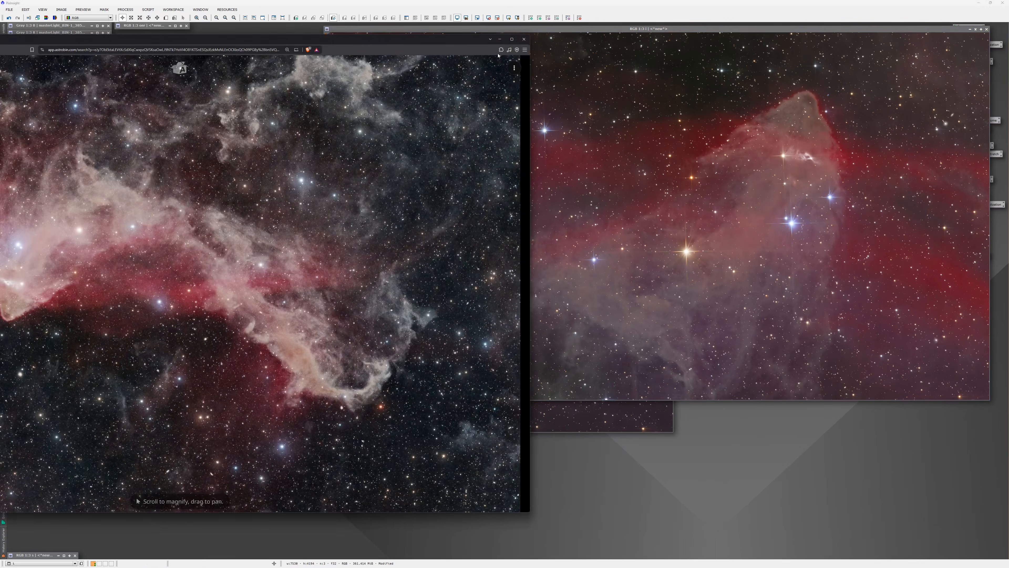
pyautogui.click(499, 39)
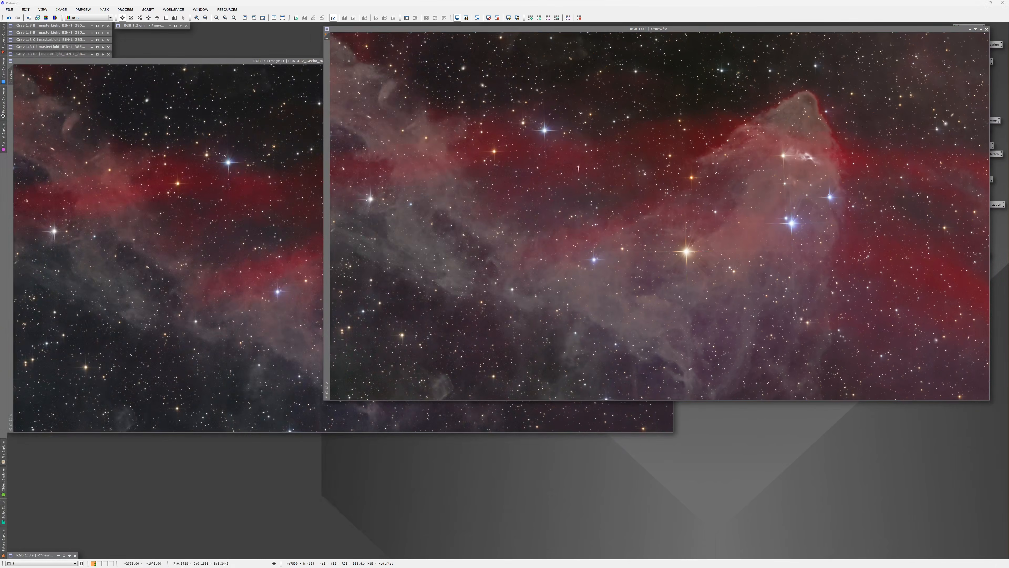
# Step: Reposition the recombined image to uncover the process icons and compare its background with the reference image
pyautogui.moveTo(647, 28); pyautogui.dragTo(508, 33)
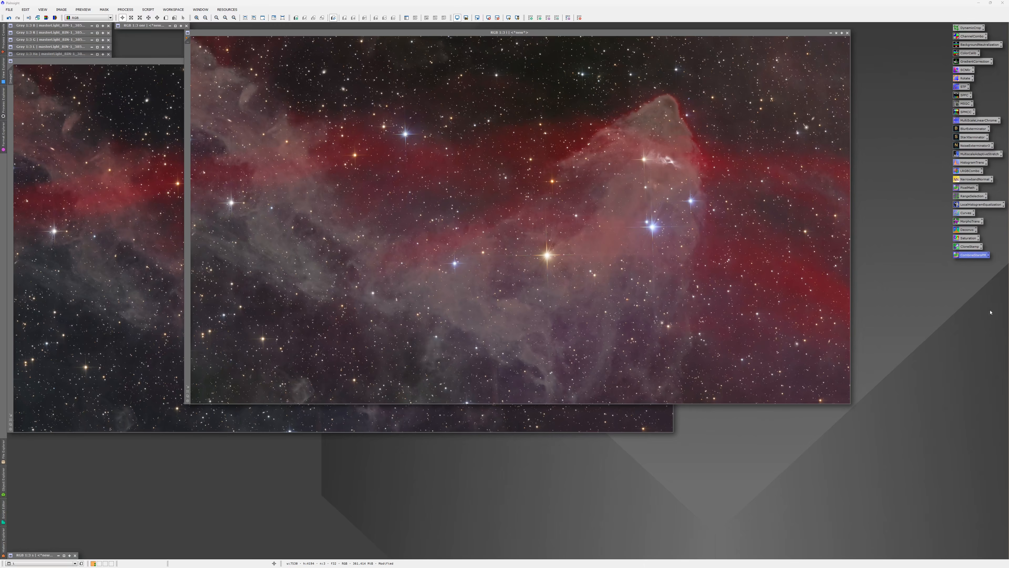
pyautogui.click(704, 364)
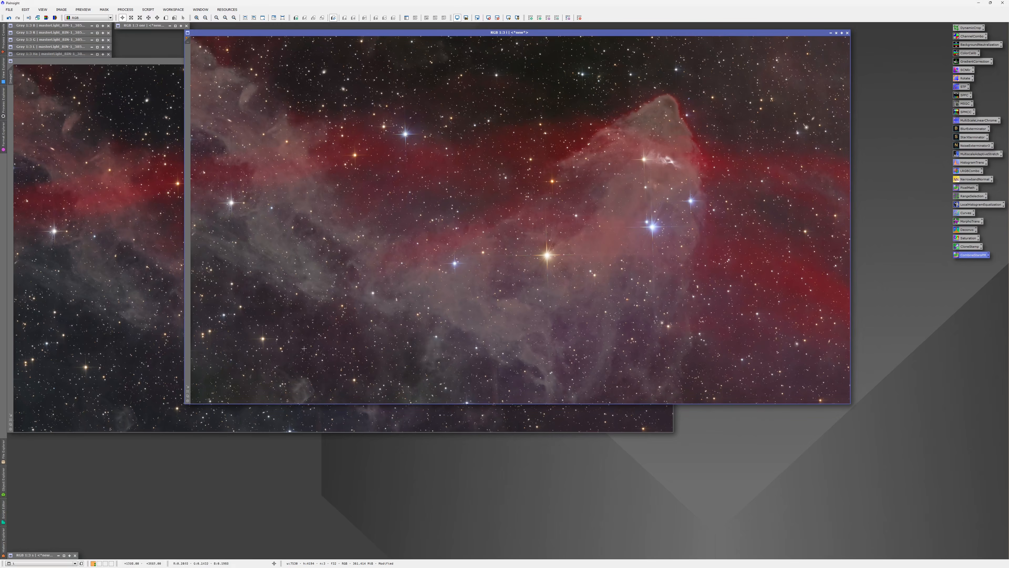
pyautogui.click(143, 335)
pyautogui.click(742, 349)
# Step: Restore the first minimized grayscale master light, inspect its nebula signal, and minimize it again
pyautogui.doubleClick(53, 28)
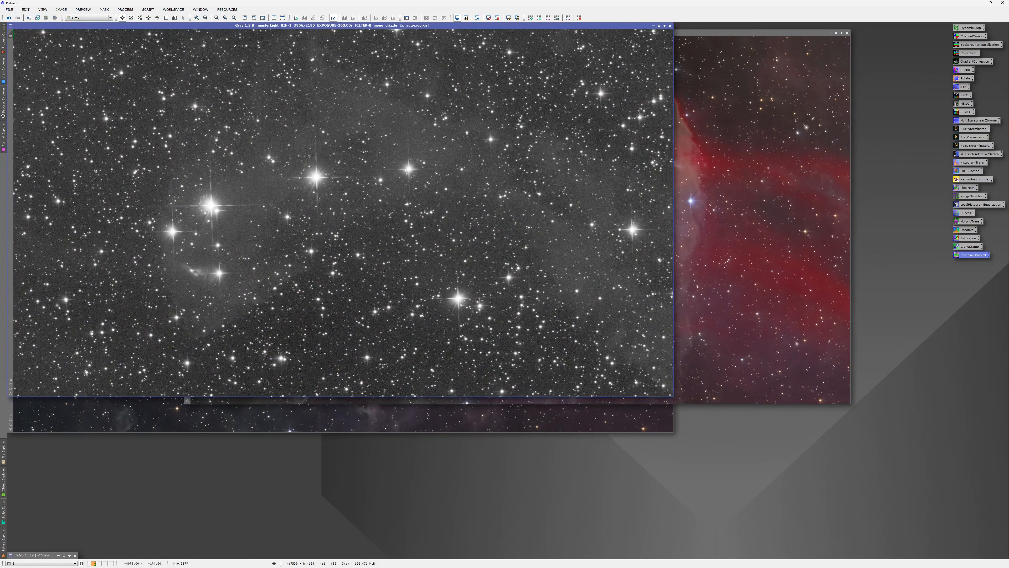
pyautogui.moveTo(365, 26); pyautogui.dragTo(520, 95)
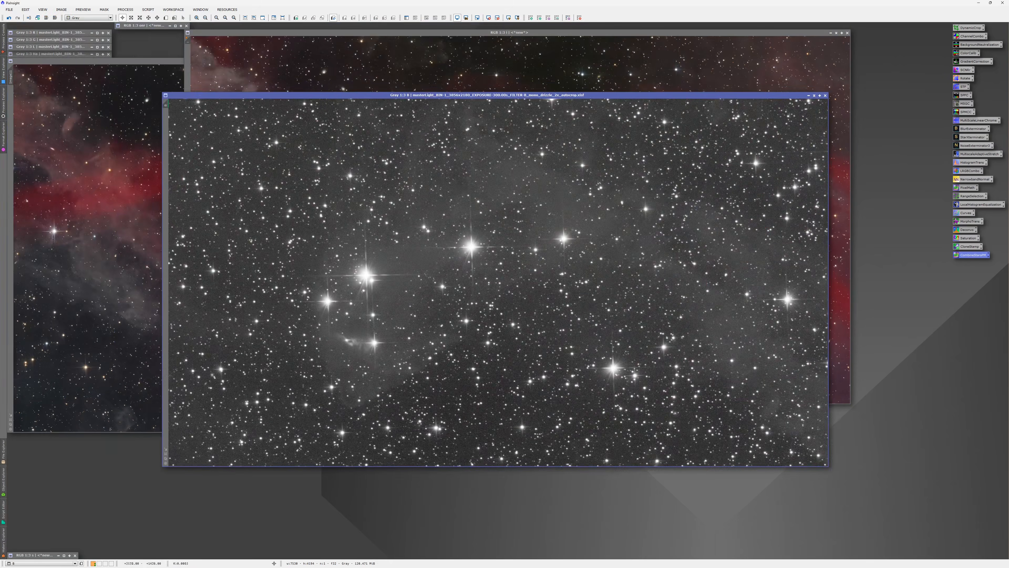
pyautogui.click(815, 96)
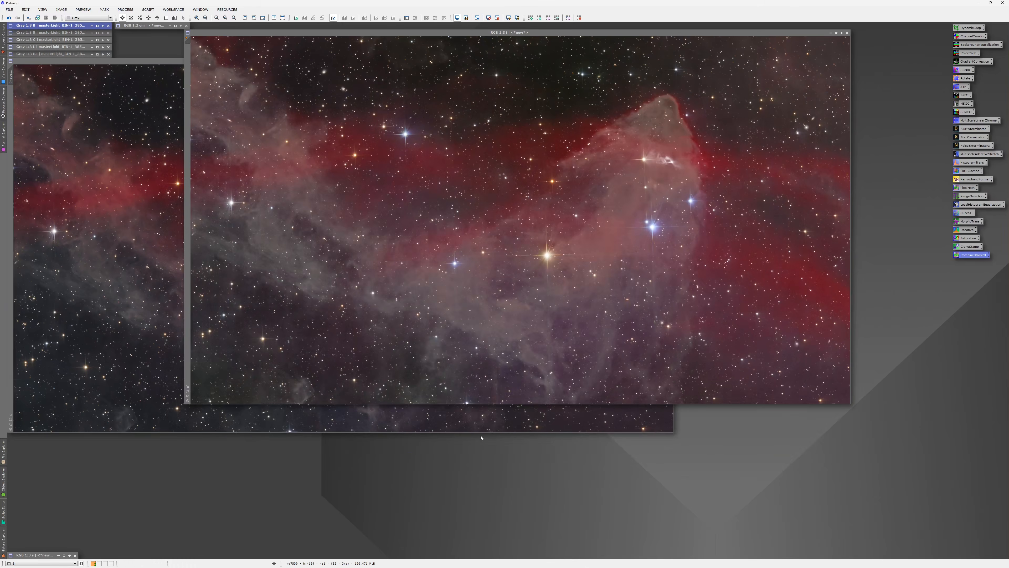
# Step: Undo the star recombination and try out, and revert, a magenta removal with SCNR on the inverted nebula image
pyautogui.click(675, 310)
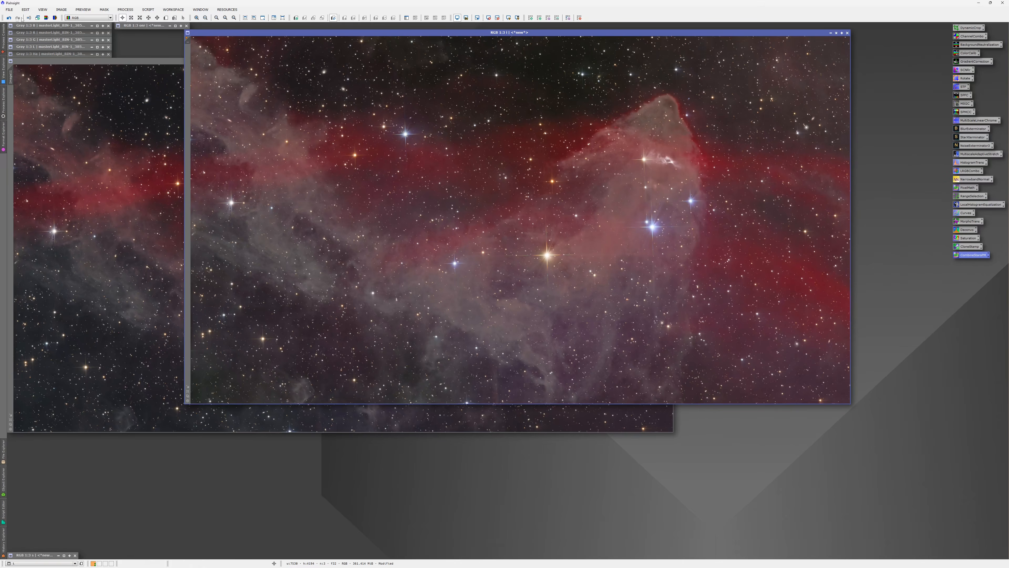
pyautogui.click(9, 17)
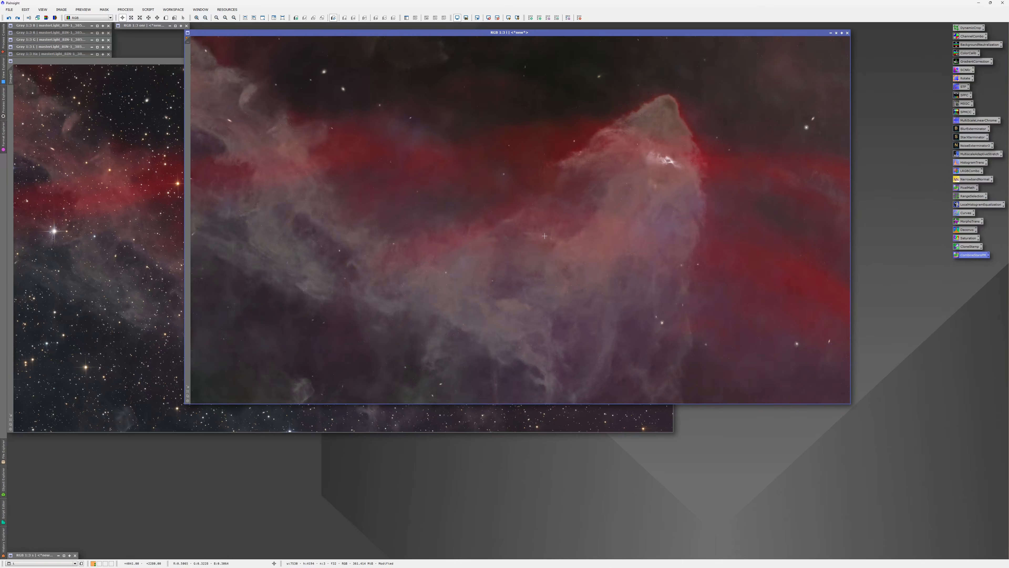
pyautogui.hotkey('ctrl', 'i')
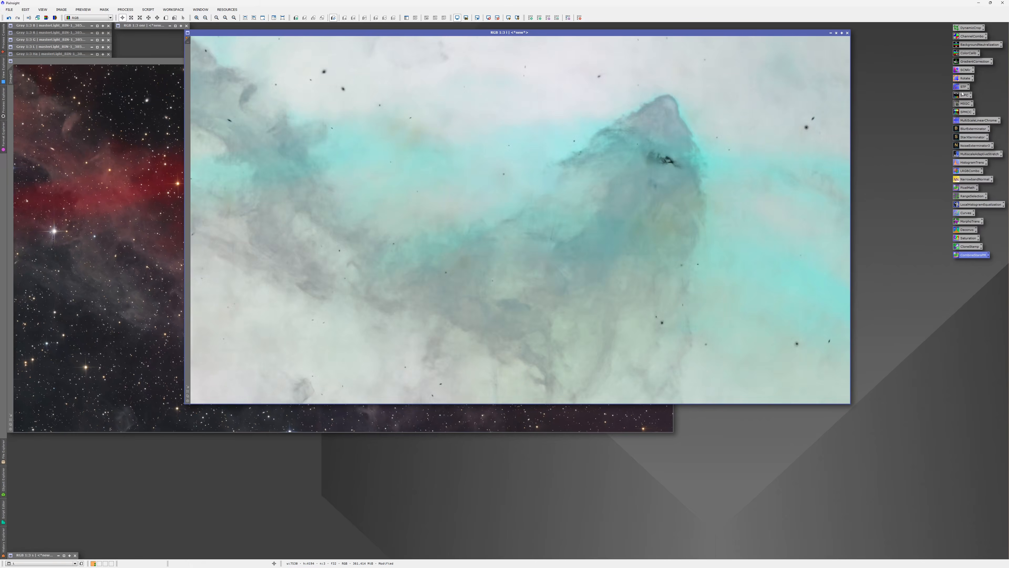
pyautogui.moveTo(966, 72); pyautogui.dragTo(574, 296)
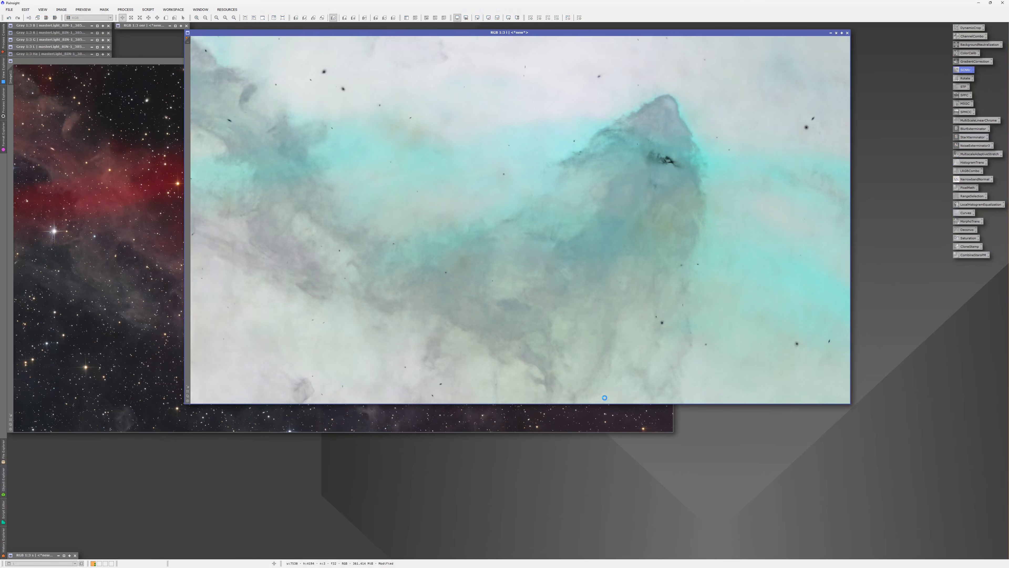
pyautogui.hotkey('ctrl', 'i')
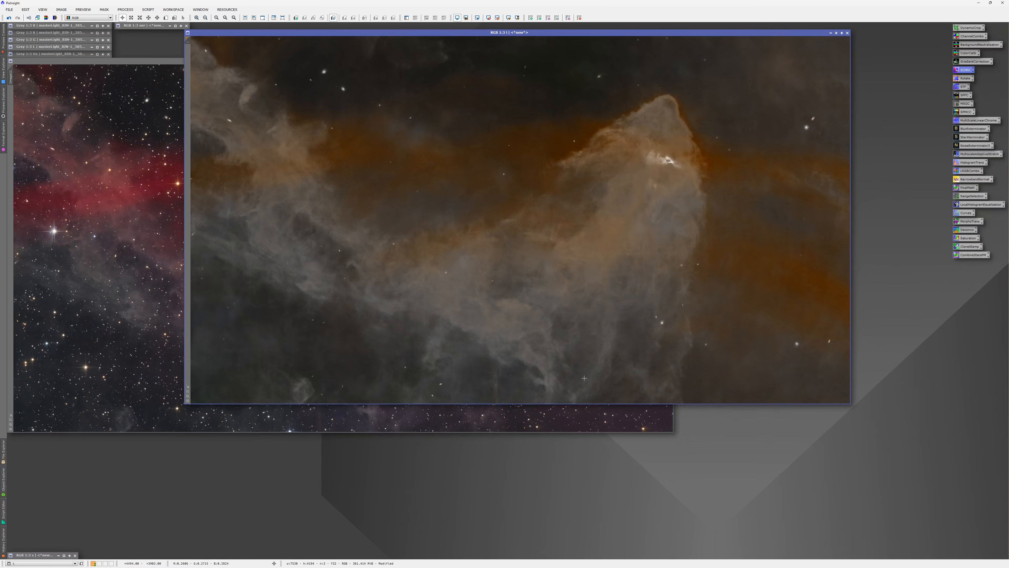
pyautogui.hotkey('ctrl', 'i')
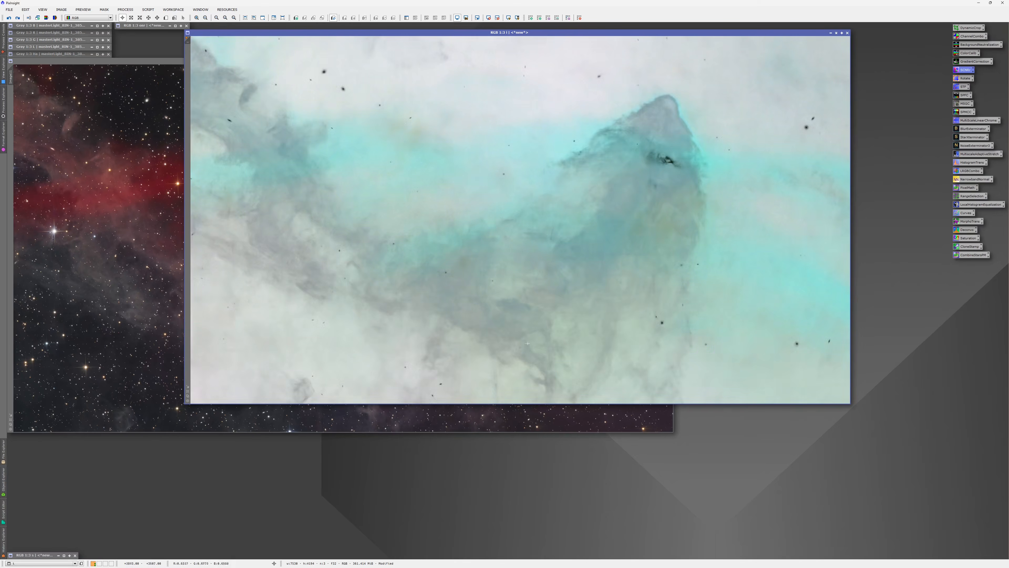
pyautogui.hotkey('ctrl', 'i')
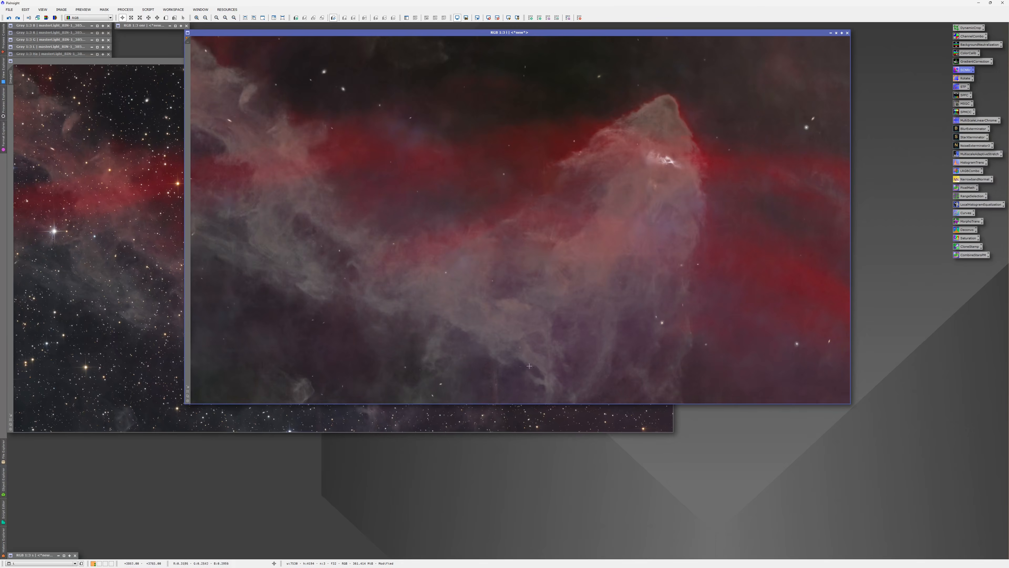
# Step: Check the starless nebula against the reference image and recombine the stars using the saved CombineStarsPM process
pyautogui.click(525, 417)
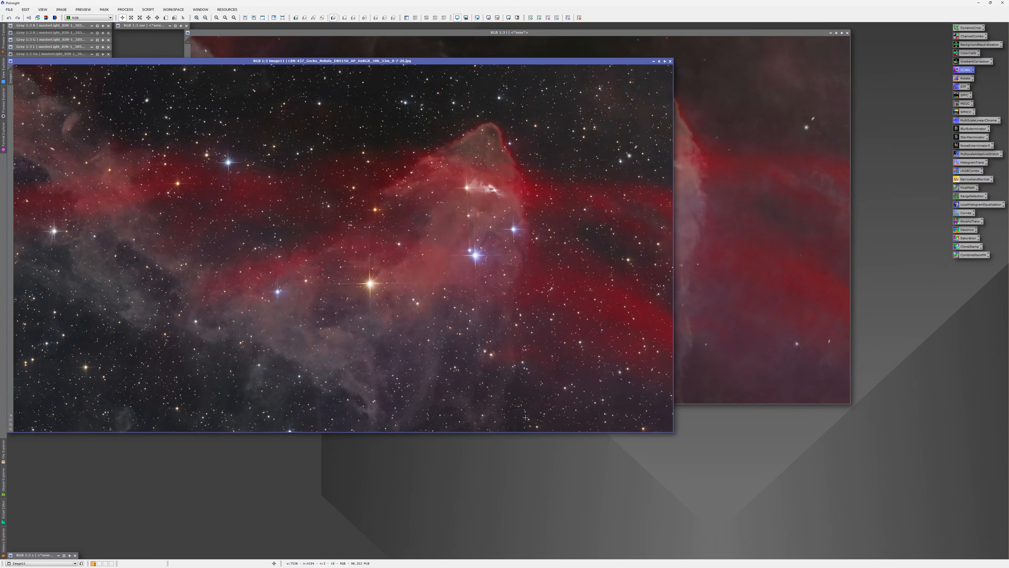
pyautogui.click(754, 338)
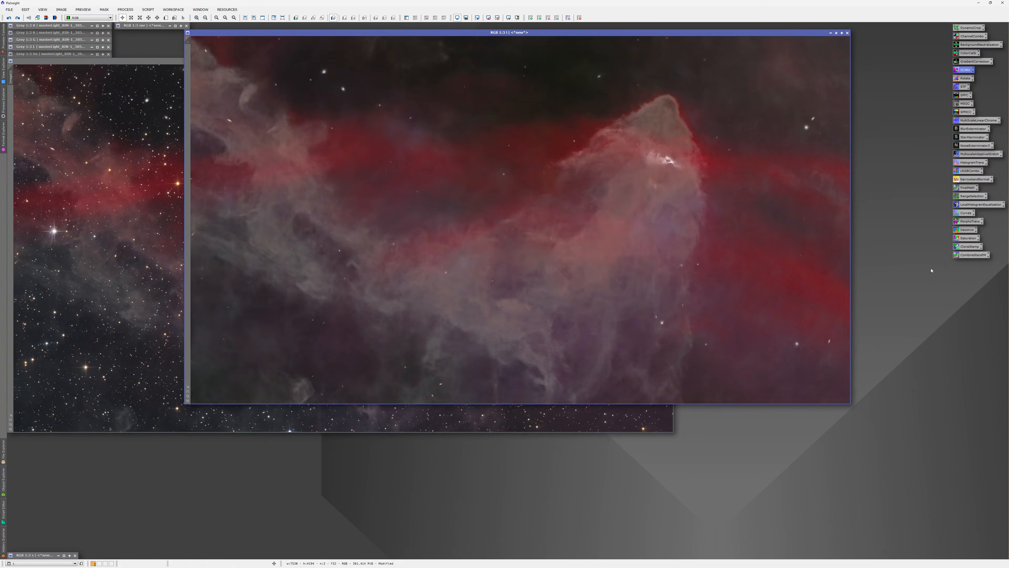
pyautogui.click(973, 255)
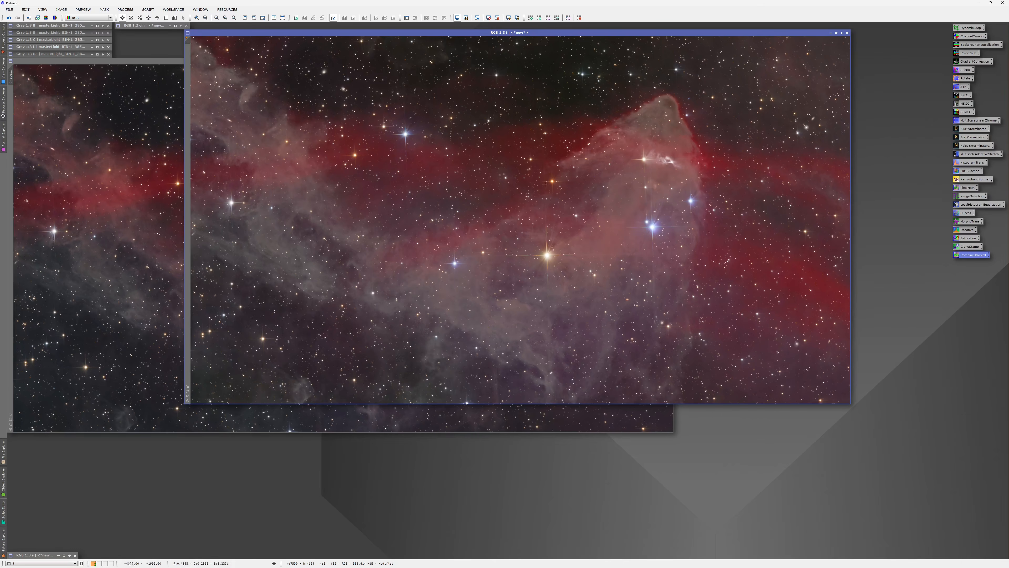
# Step: Bring the AstroBin Gecko image back in an enlarged browser window, compare it with the recombined image, and close the browser
pyautogui.moveTo(578, 33); pyautogui.dragTo(609, 36)
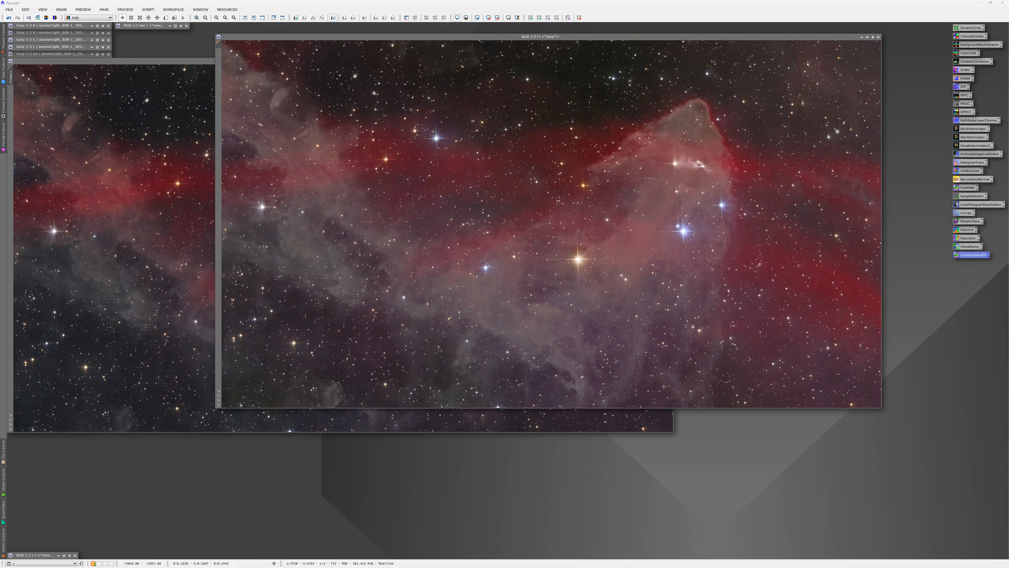
pyautogui.moveTo(636, 113); pyautogui.dragTo(328, 38)
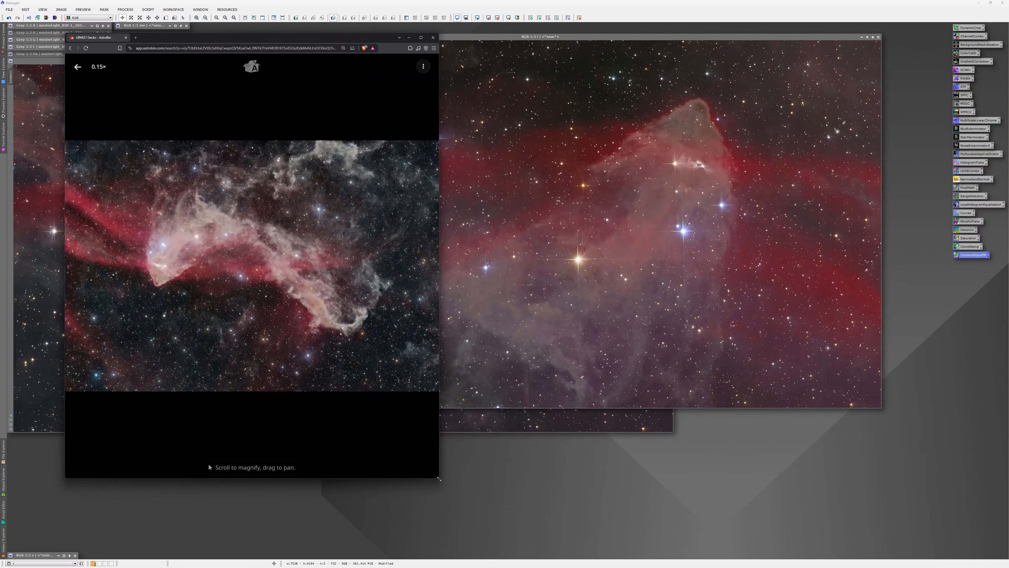
pyautogui.moveTo(439, 478); pyautogui.dragTo(878, 520)
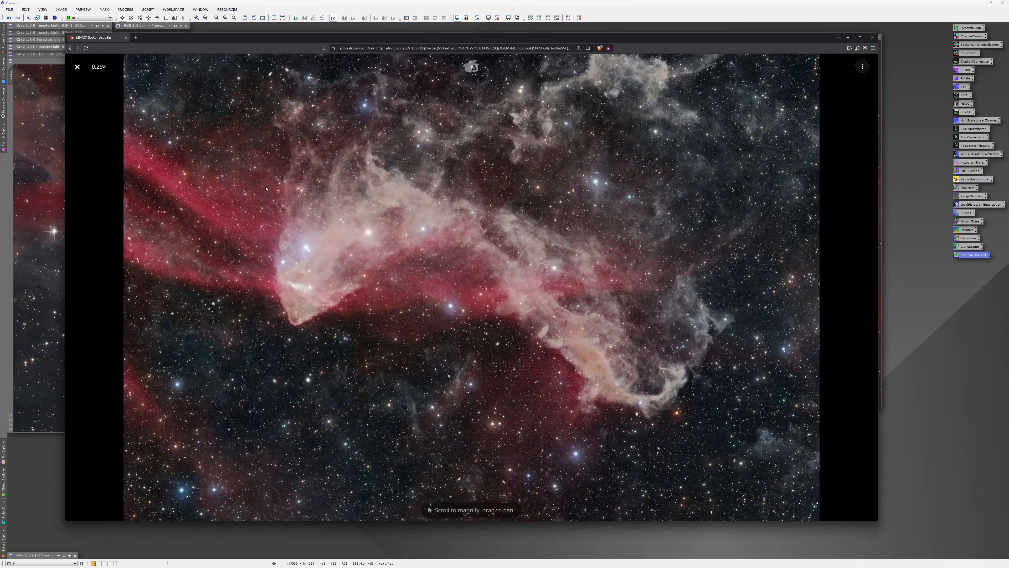
pyautogui.click(873, 38)
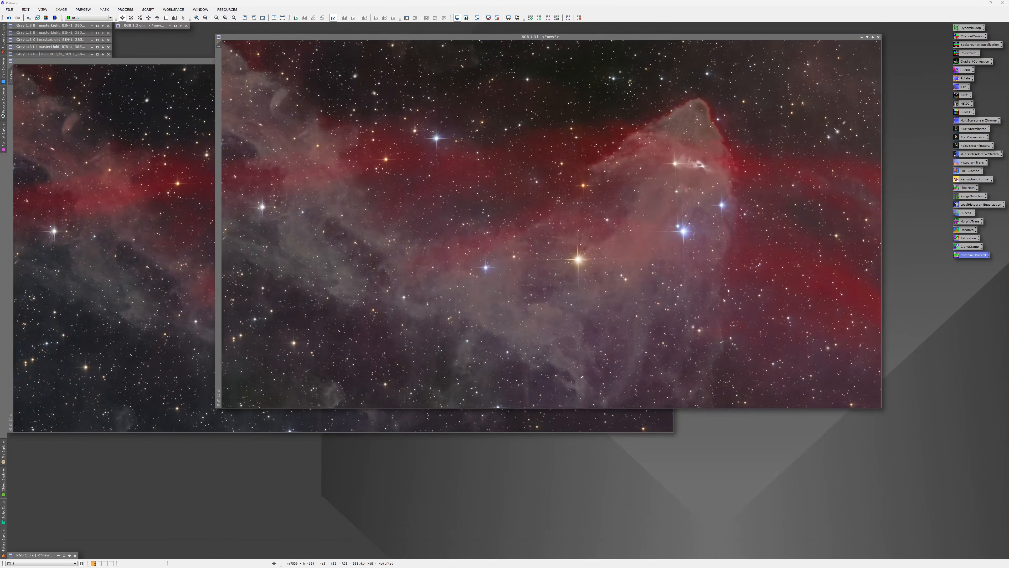
# Step: Offset the reference image window below the recombined image and alternate between the two to compare color, contrast and background
pyautogui.click(83, 323)
pyautogui.click(727, 241)
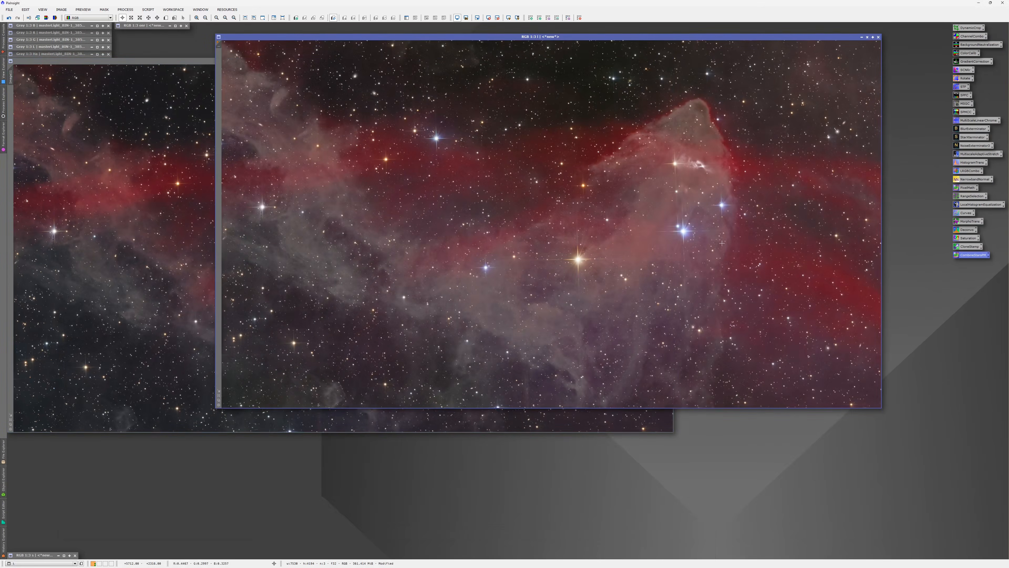
pyautogui.moveTo(572, 36); pyautogui.dragTo(547, 25)
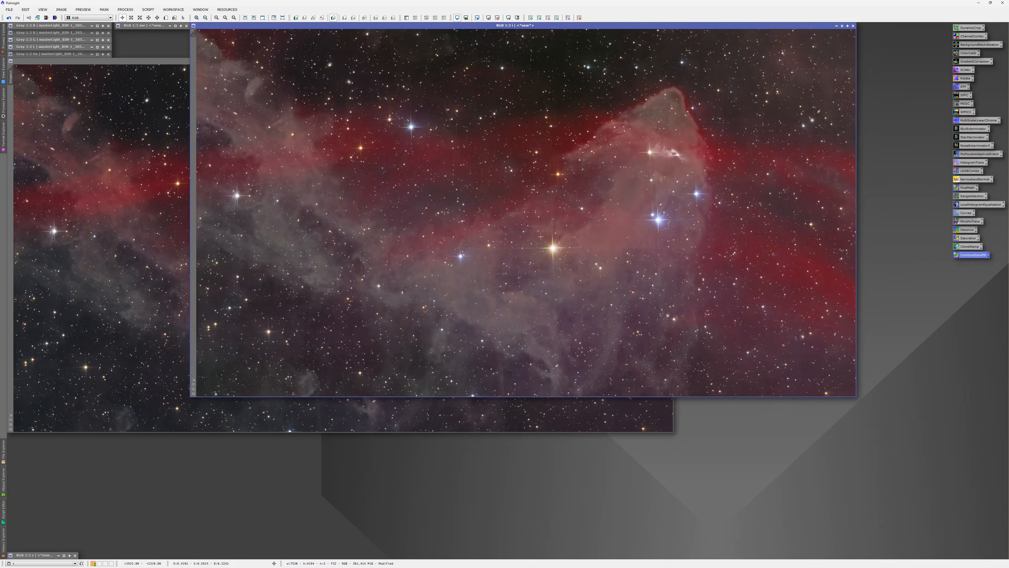
pyautogui.click(92, 350)
pyautogui.click(707, 327)
pyautogui.moveTo(92, 62); pyautogui.dragTo(95, 175)
pyautogui.click(488, 139)
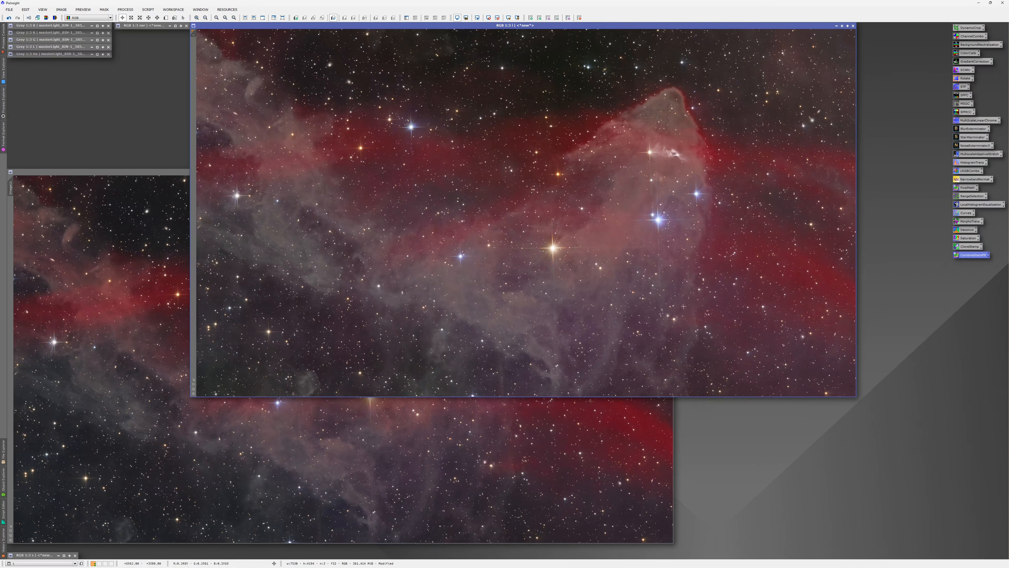
pyautogui.click(605, 437)
pyautogui.click(397, 139)
pyautogui.click(485, 423)
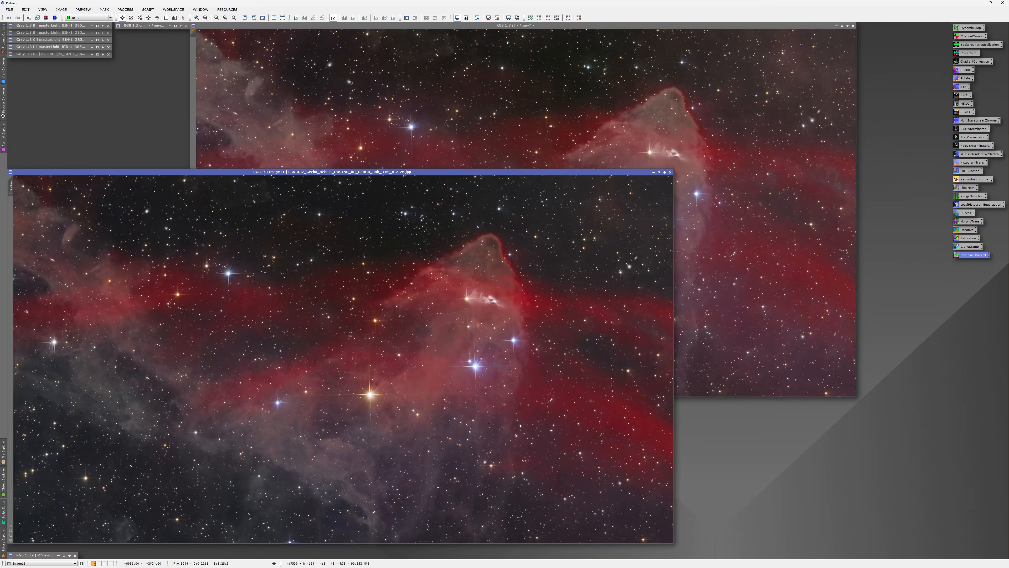
# Step: Compare the reference image with the recombined image, minimize the reference, and shift the recombined image's window slightly
pyautogui.click(699, 378)
pyautogui.click(596, 413)
pyautogui.click(654, 172)
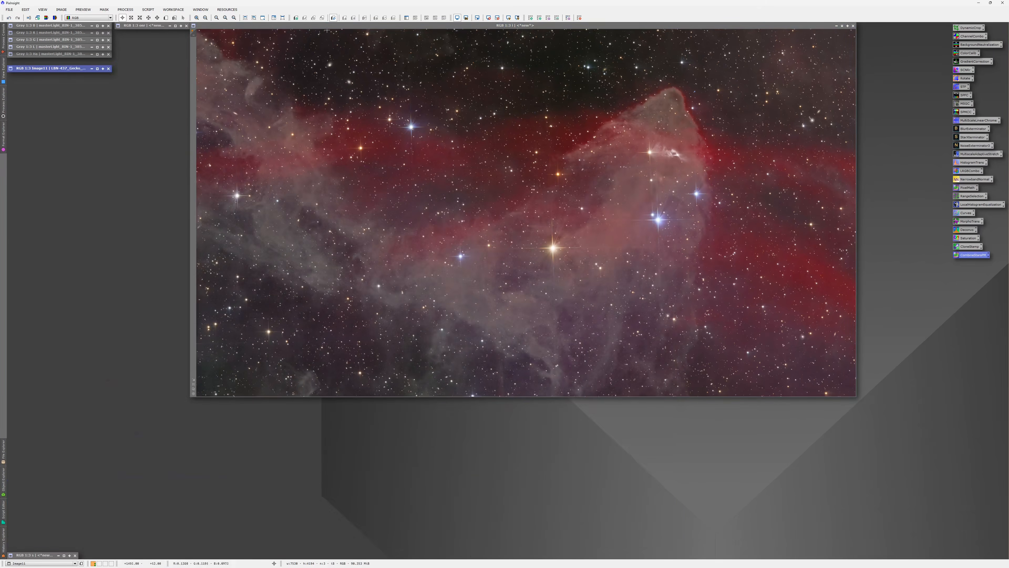
pyautogui.moveTo(327, 26)
pyautogui.mouseDown()
pyautogui.moveTo(334, 34)
pyautogui.moveTo(336, 26)
pyautogui.mouseUp()
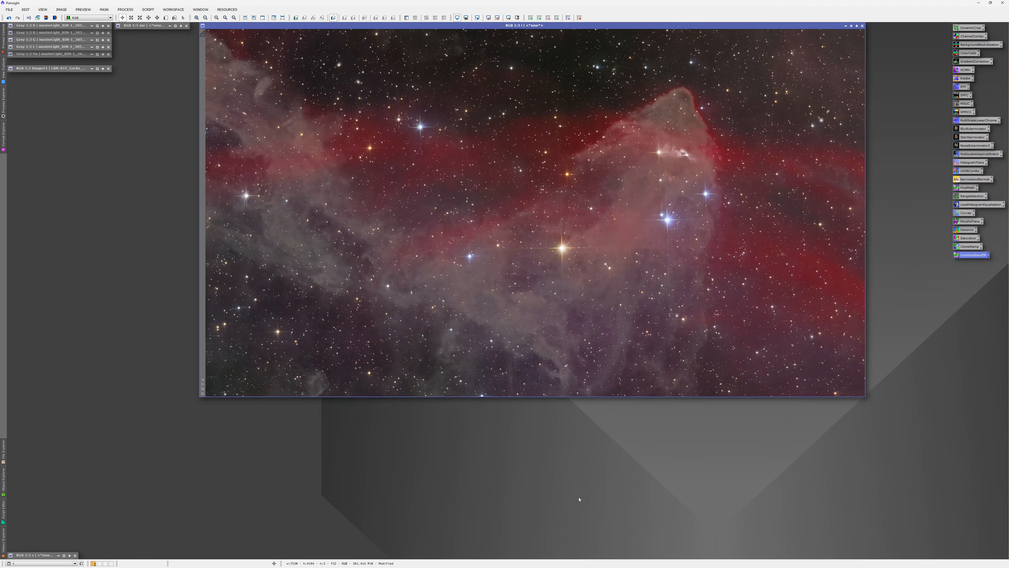
pyautogui.click(46, 519)
pyautogui.moveTo(398, 26); pyautogui.dragTo(399, 32)
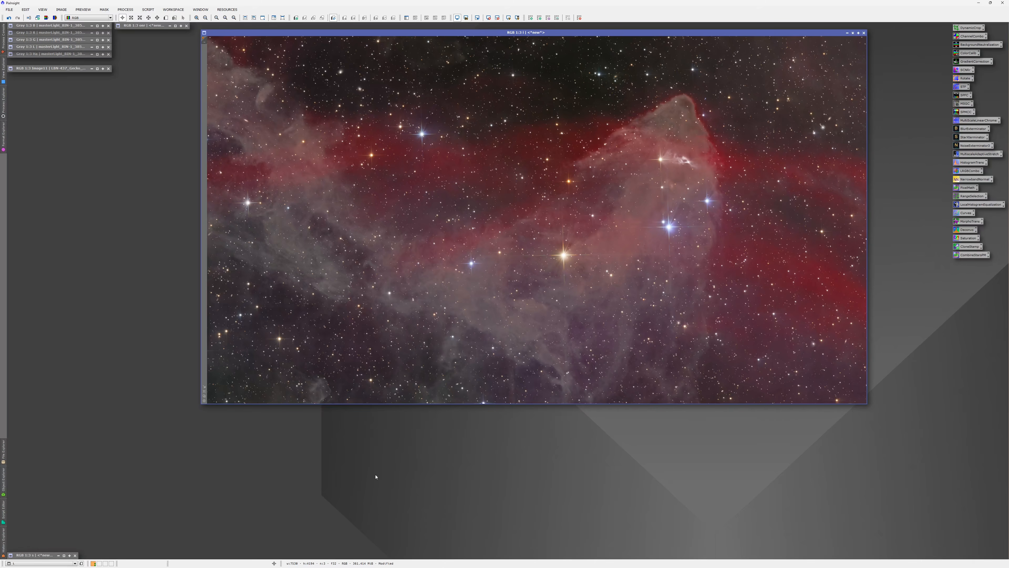
pyautogui.moveTo(461, 36); pyautogui.dragTo(468, 33)
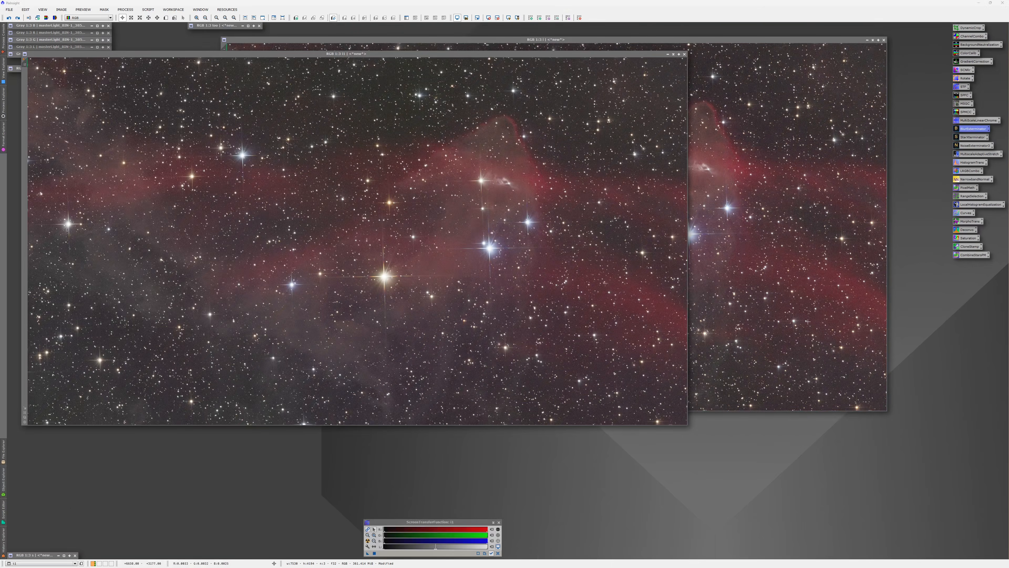
# Step: Line up the less processed color composite with the similar composite behind it and inspect its stars and dust at closer zooms
pyautogui.moveTo(375, 54); pyautogui.dragTo(469, 39)
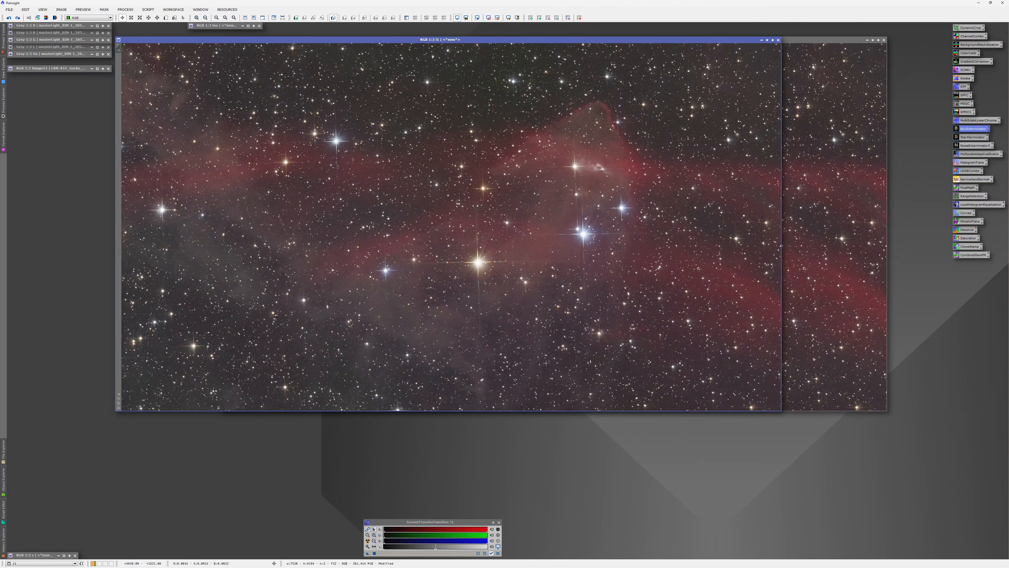
pyautogui.scroll(1, 518, 351)
pyautogui.scroll(1, 453, 337)
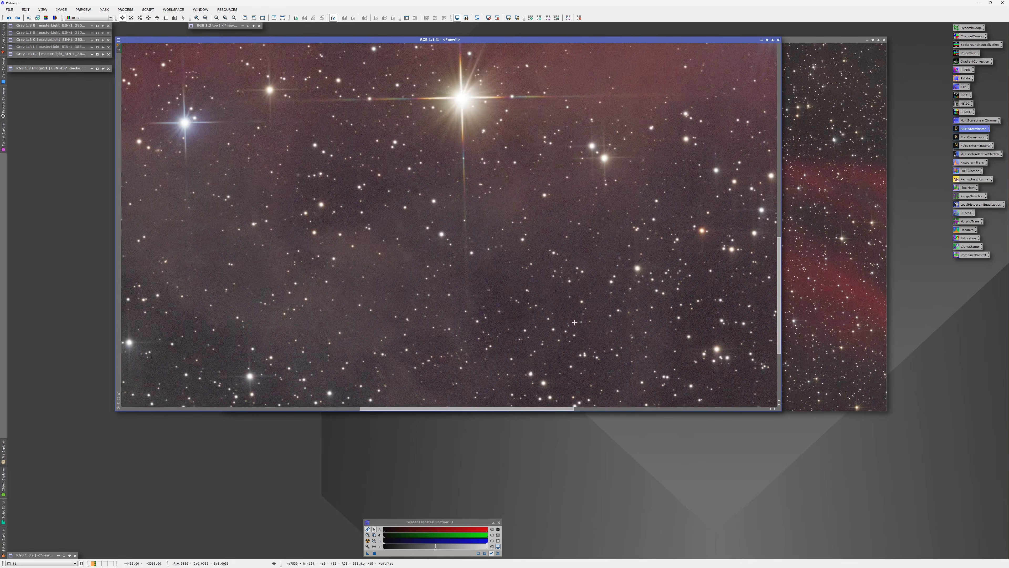
pyautogui.scroll(-1, 574, 322)
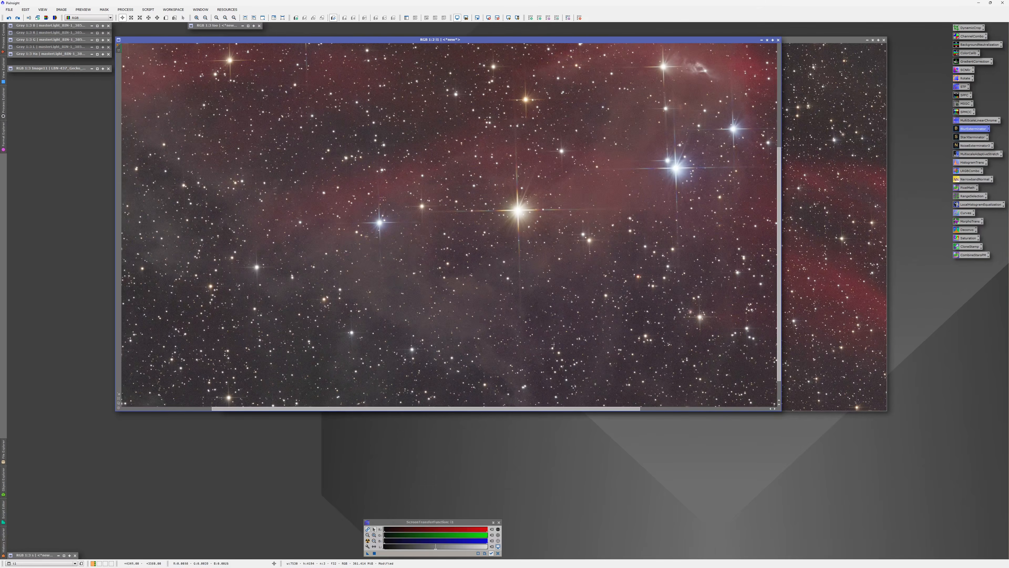
pyautogui.scroll(-2, 595, 337)
pyautogui.scroll(1, 440, 118)
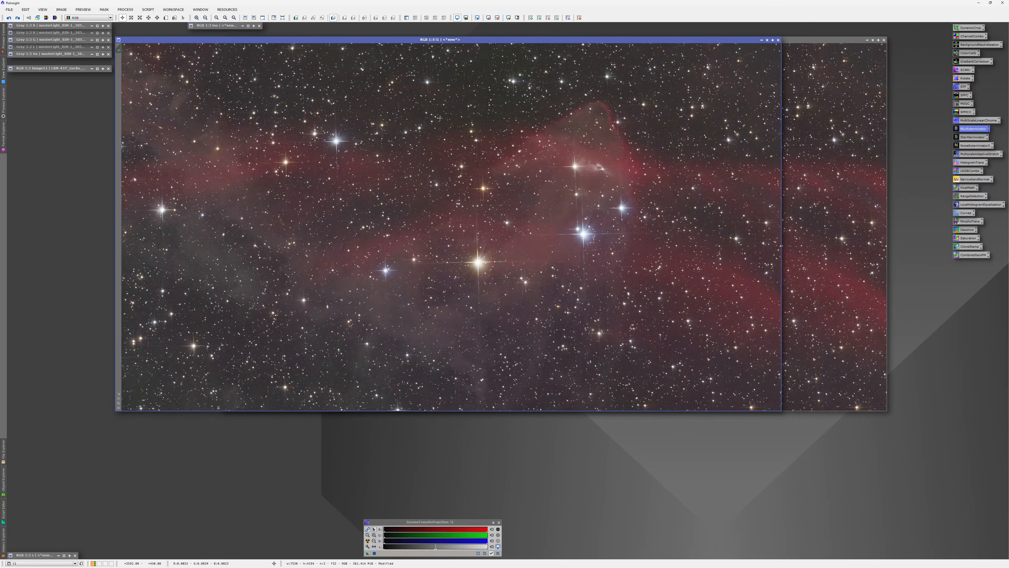
# Step: Bring the rear color composite forward, inspect its dust and bright central stars up close, and switch back to the other composite
pyautogui.click(816, 260)
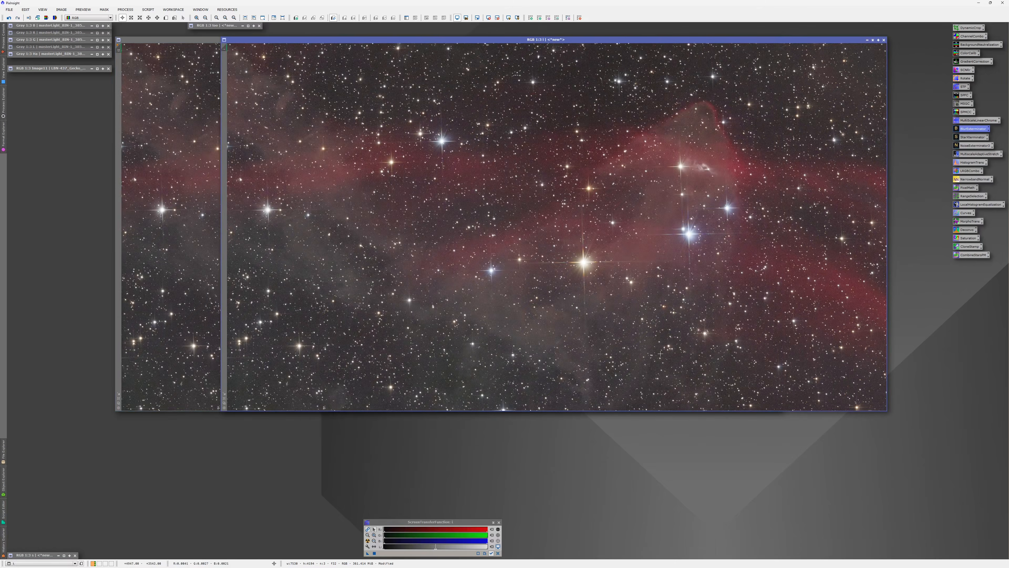
pyautogui.scroll(1, 662, 336)
pyautogui.moveTo(633, 342); pyautogui.dragTo(612, 323)
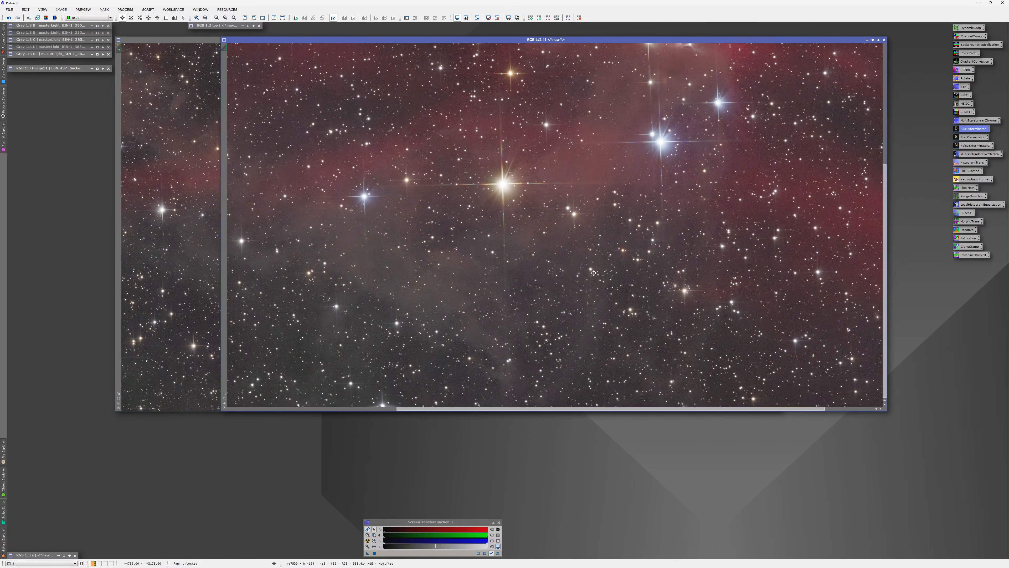
pyautogui.scroll(-2, 612, 327)
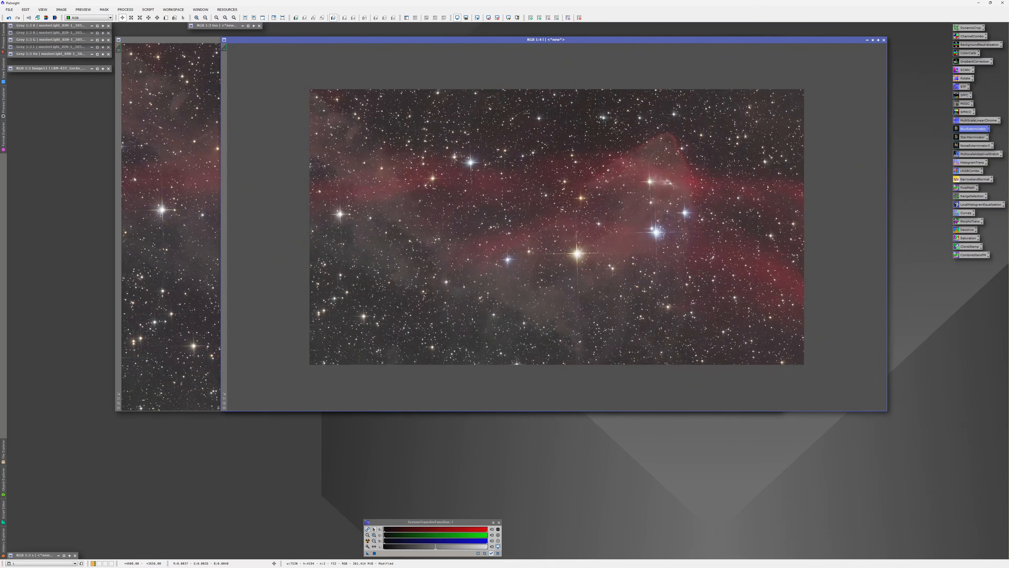
pyautogui.scroll(1, 504, 328)
pyautogui.click(150, 199)
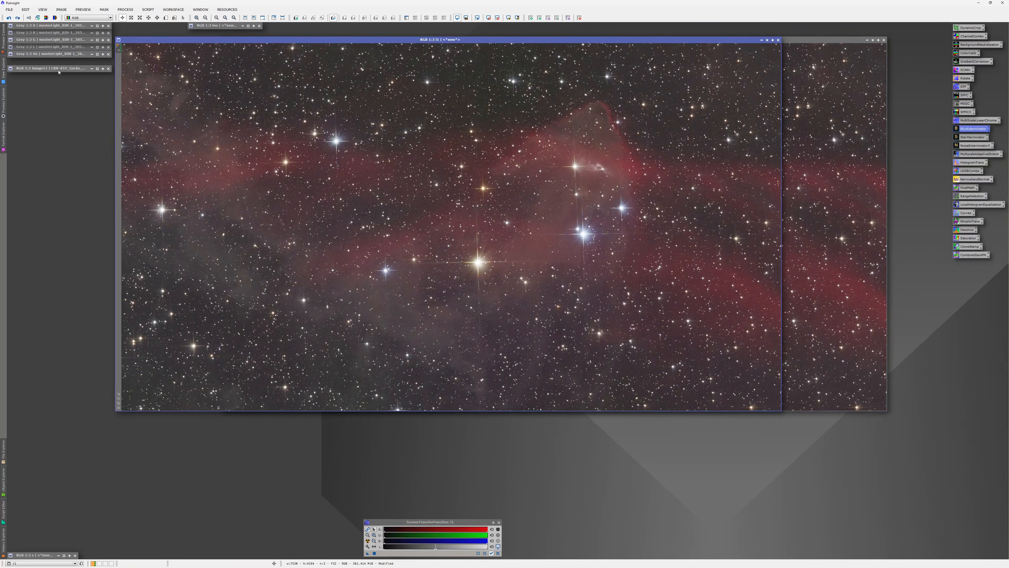
# Step: View the green-filter master image at full window size and minimize it again
pyautogui.doubleClick(44, 41)
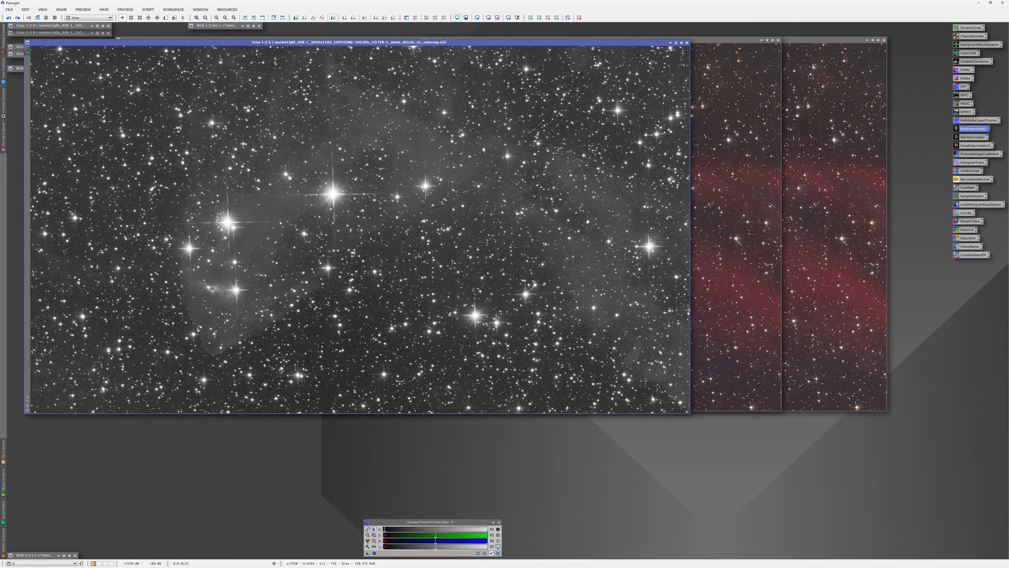
pyautogui.click(671, 42)
pyautogui.click(538, 340)
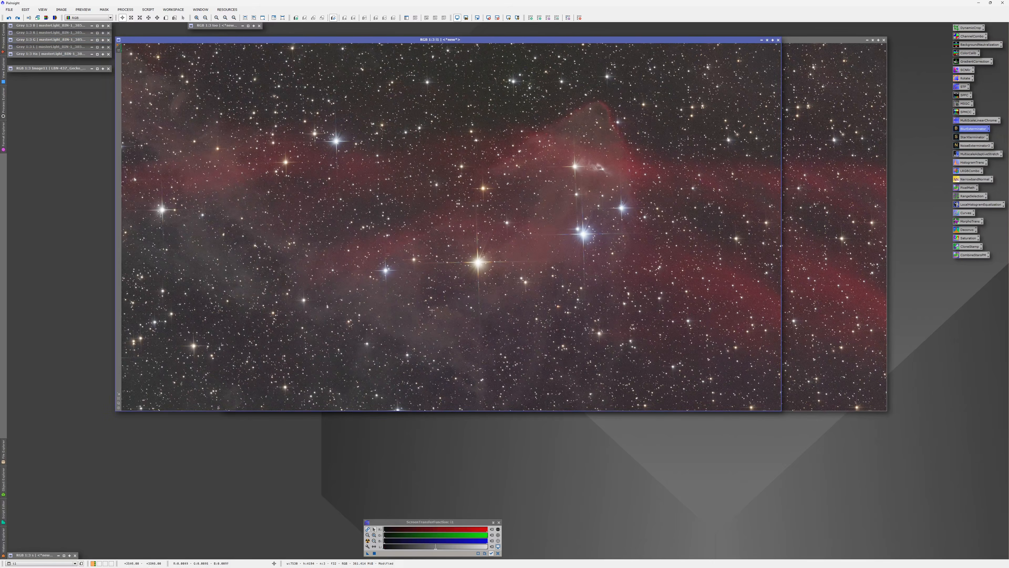
# Step: Take the color composite back to an early history state, auto-stretch its display, and examine the background color and stars up close
pyautogui.click(9, 17)
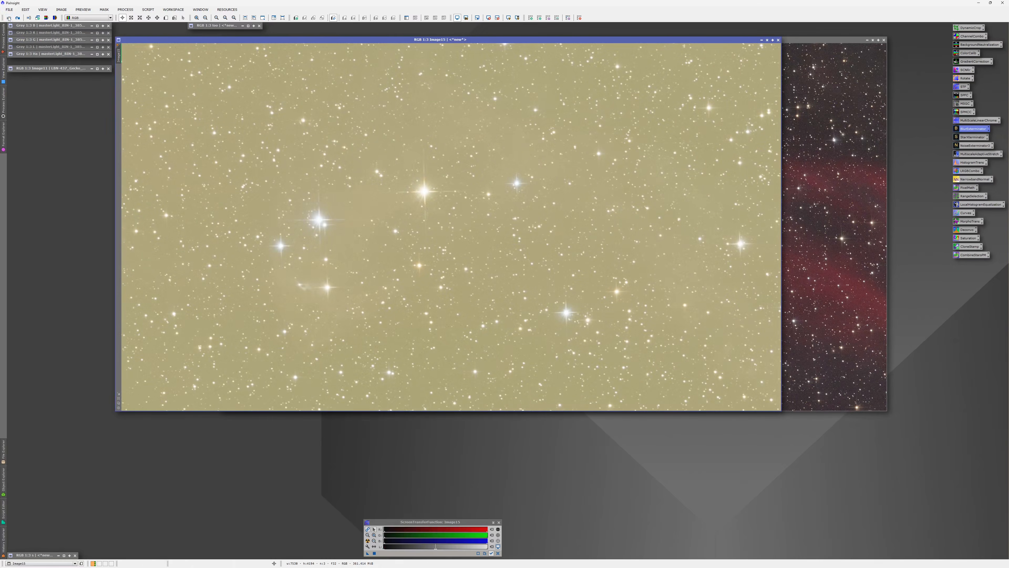
pyautogui.click(17, 18)
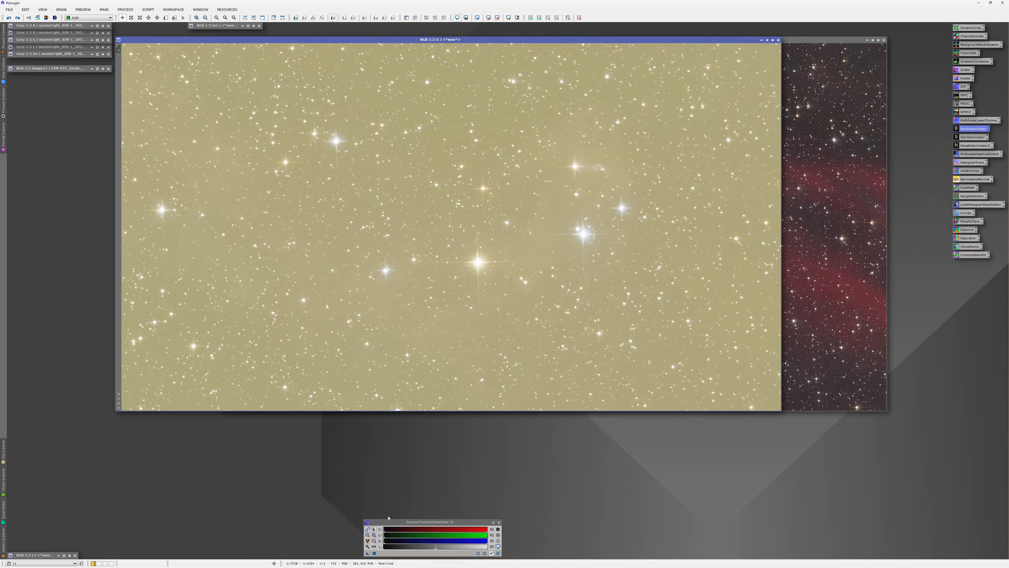
pyautogui.click(369, 535)
pyautogui.click(367, 541)
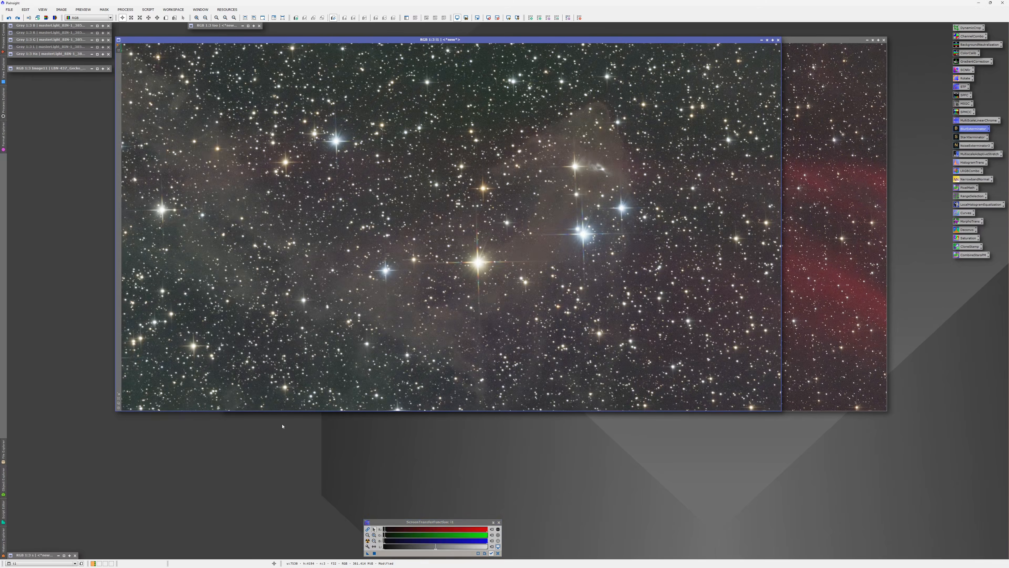
pyautogui.scroll(2, 141, 377)
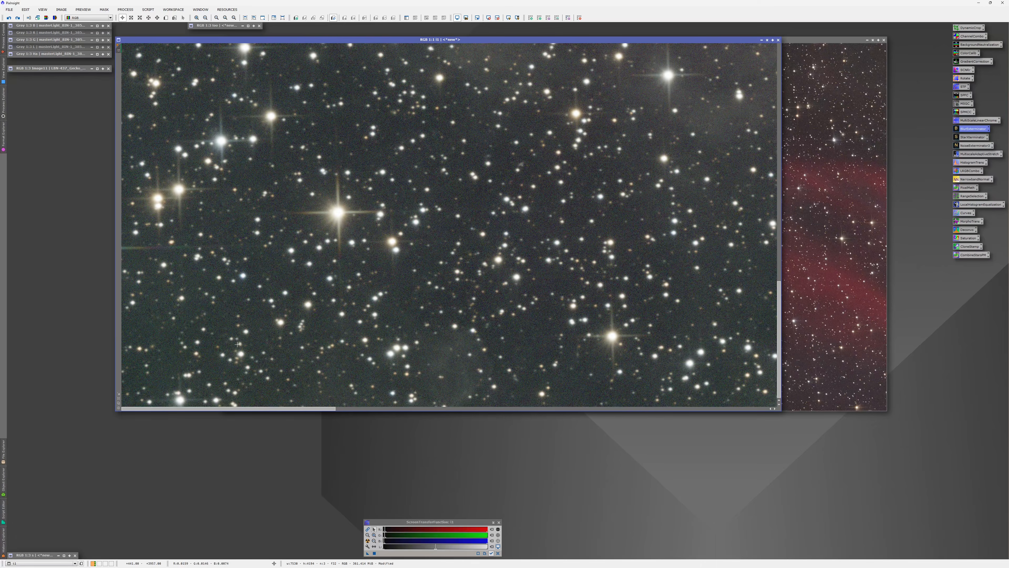
pyautogui.scroll(-5, 237, 345)
pyautogui.scroll(3, 237, 344)
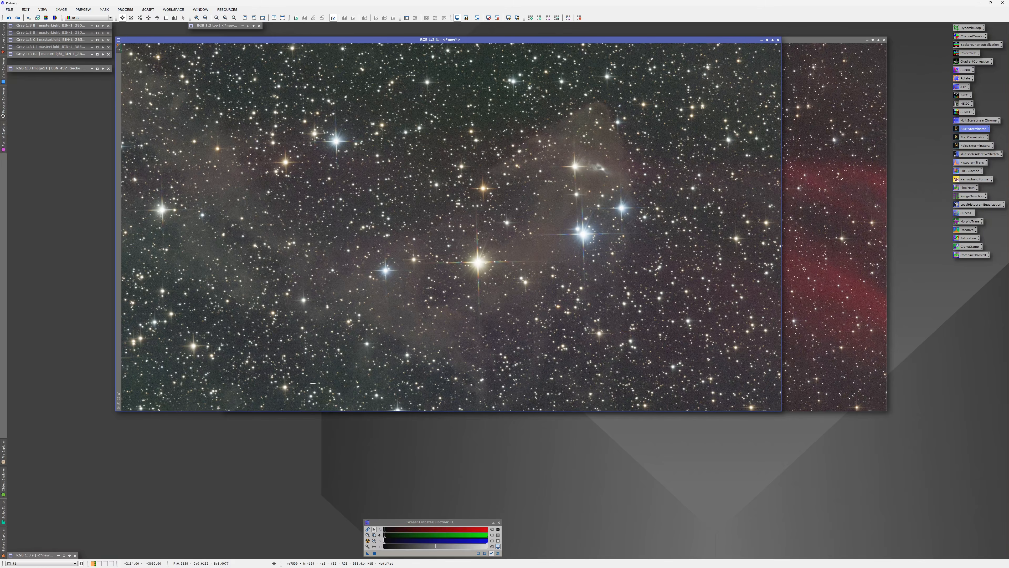
# Step: Check the green-filter master and the other composite again, and re-examine the early-state composite's background up close
pyautogui.doubleClick(64, 38)
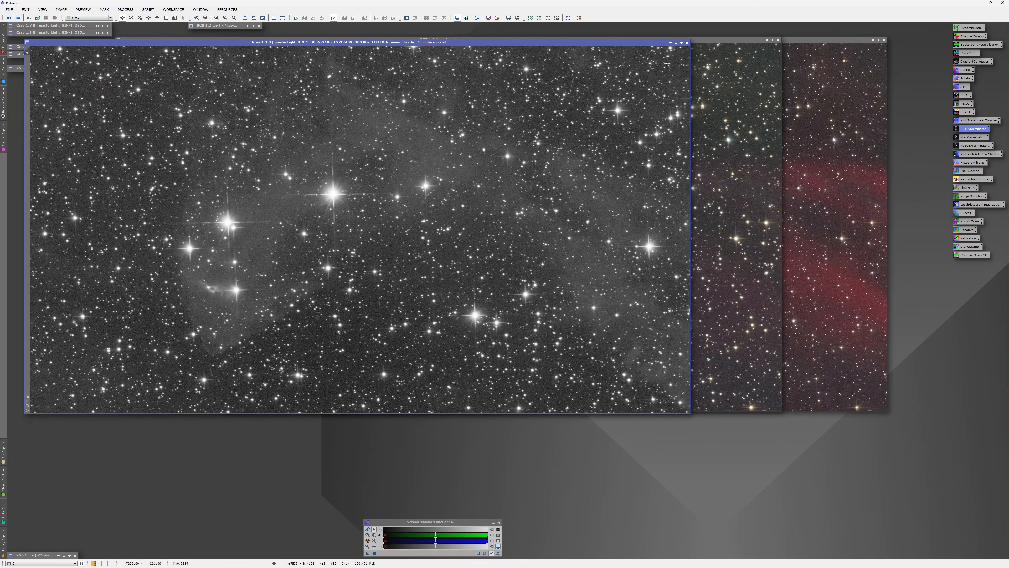
pyautogui.click(670, 43)
pyautogui.hotkey('ctrl', 'pagedown')
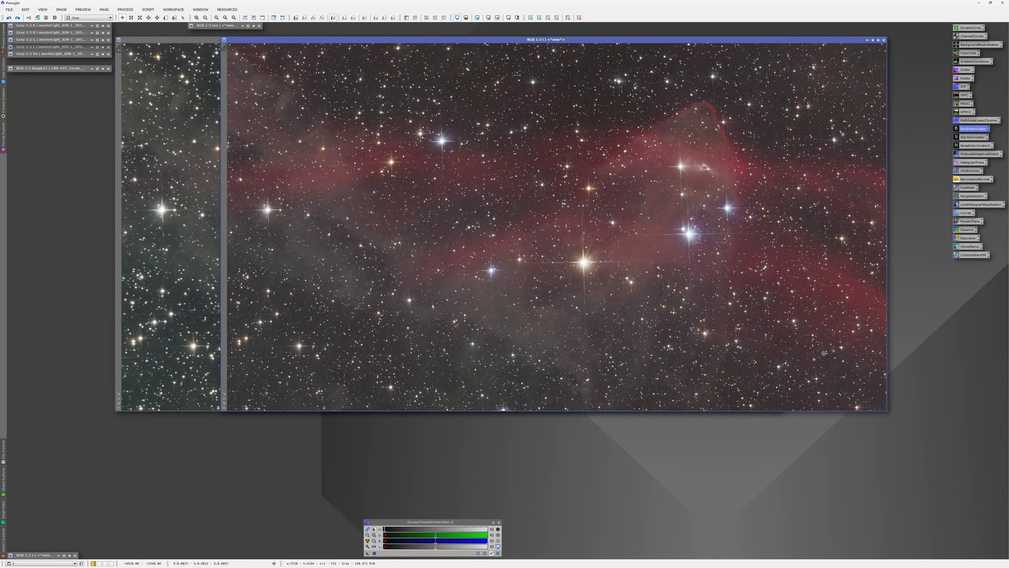
pyautogui.click(216, 275)
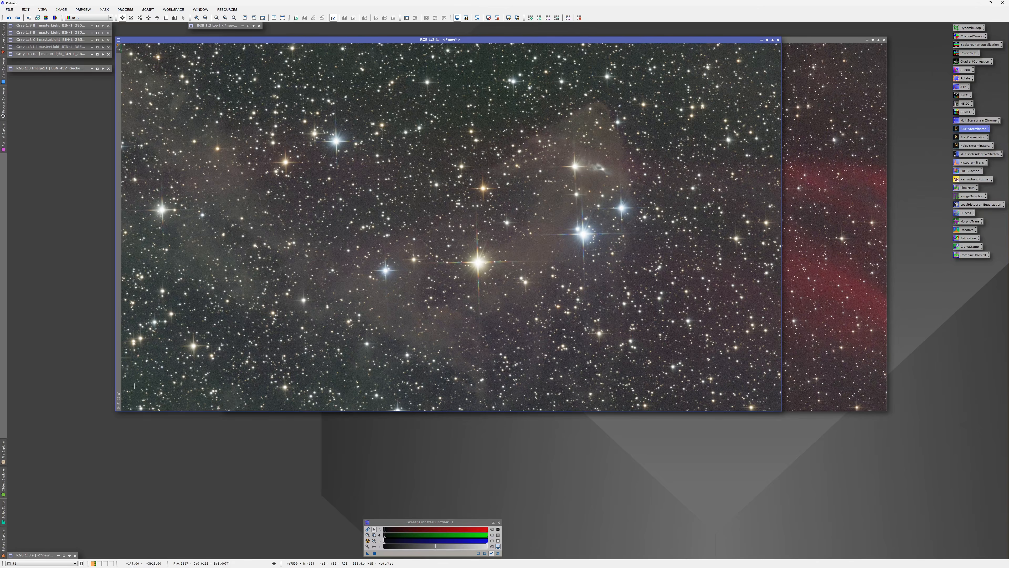
pyautogui.scroll(2, 145, 384)
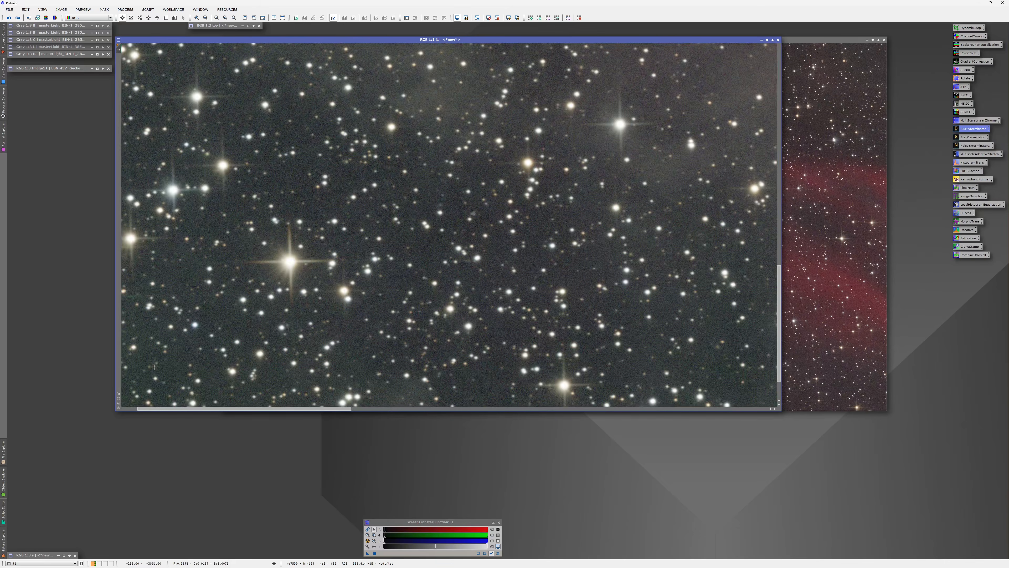
pyautogui.scroll(-2, 183, 373)
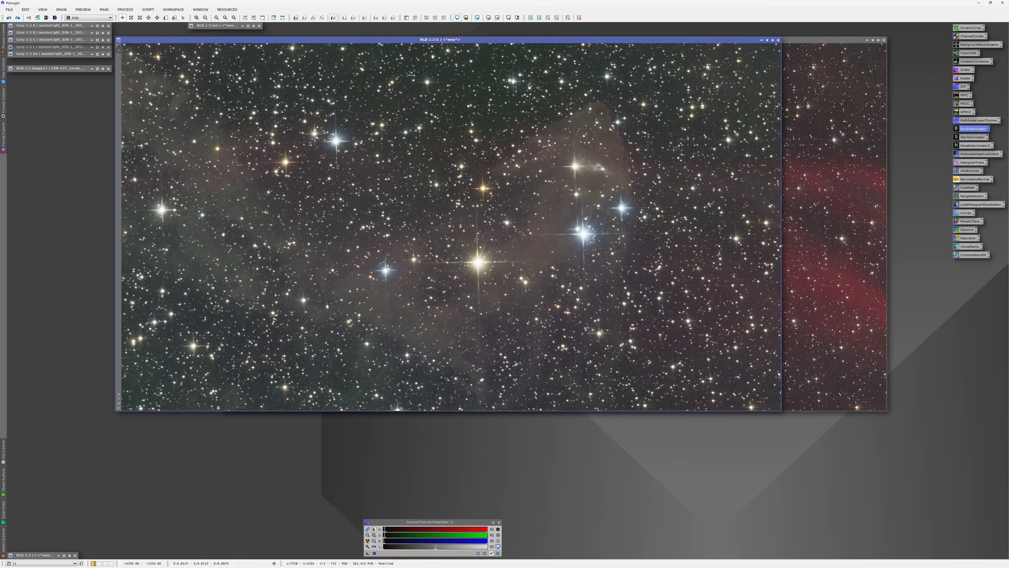
# Step: Step through the composite's processing history up to its starless state, refreshing the display stretch, and return to the version with stars
pyautogui.click(18, 17)
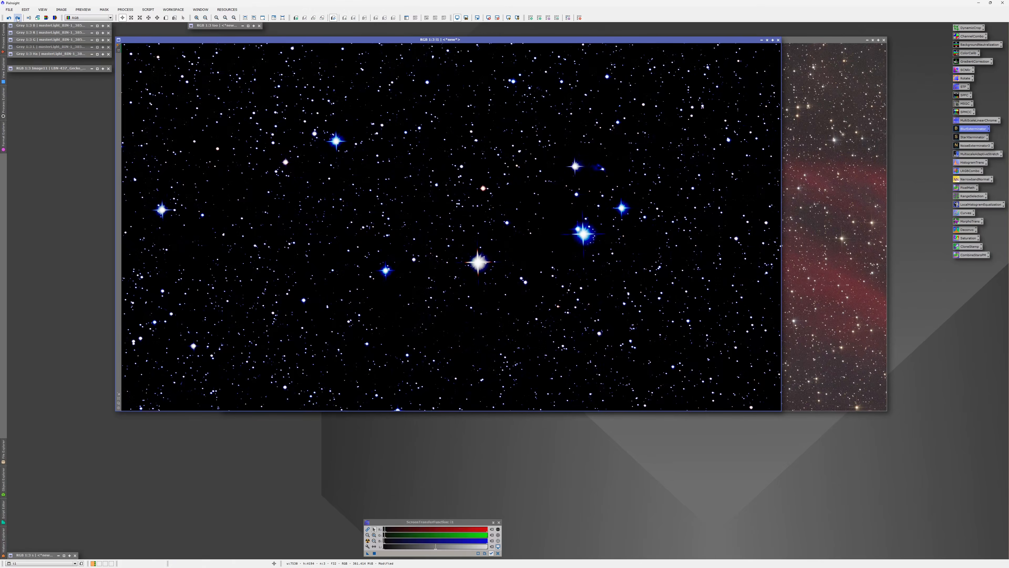
pyautogui.click(17, 18)
pyautogui.click(368, 541)
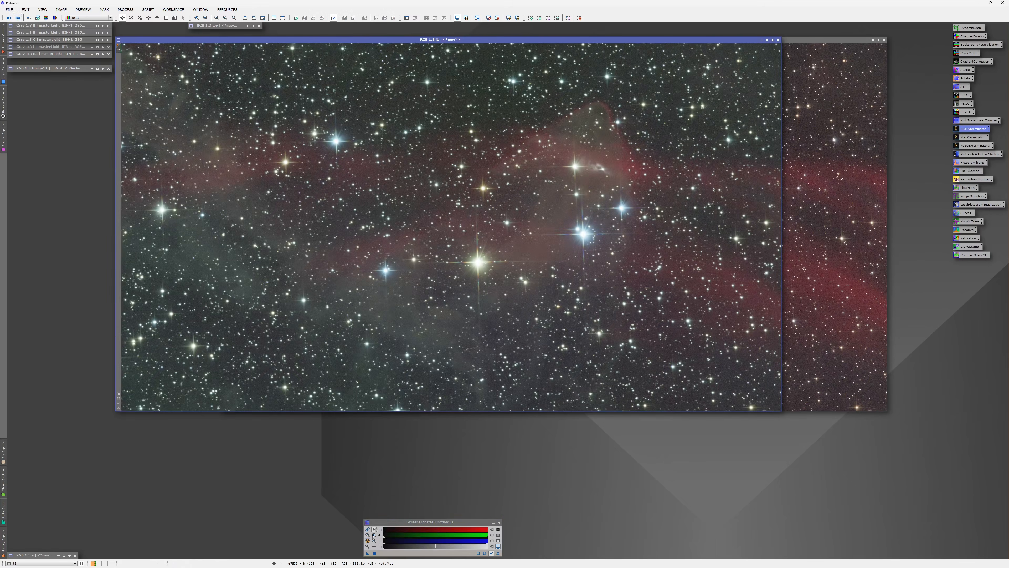
pyautogui.click(18, 18)
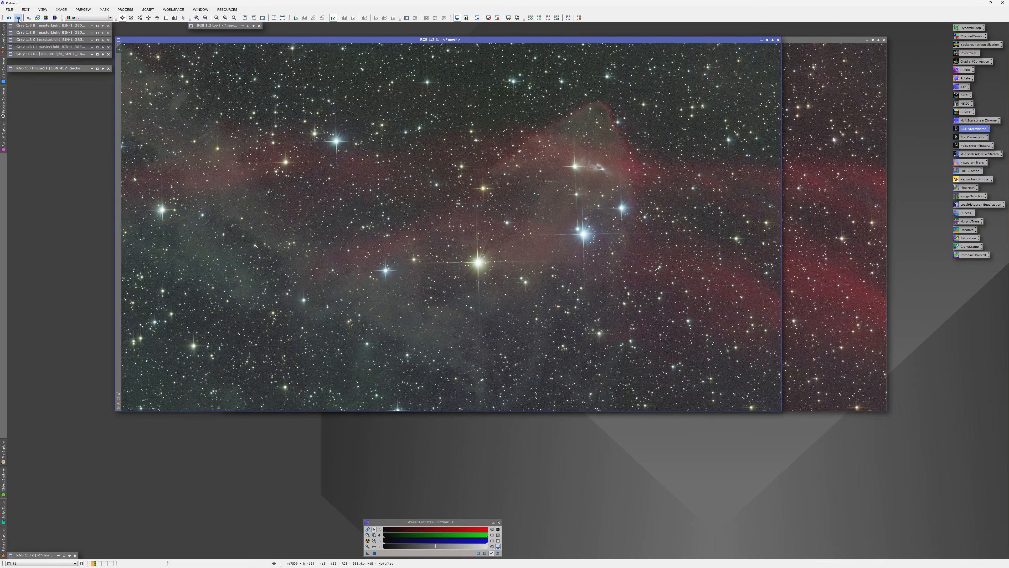
pyautogui.click(17, 18)
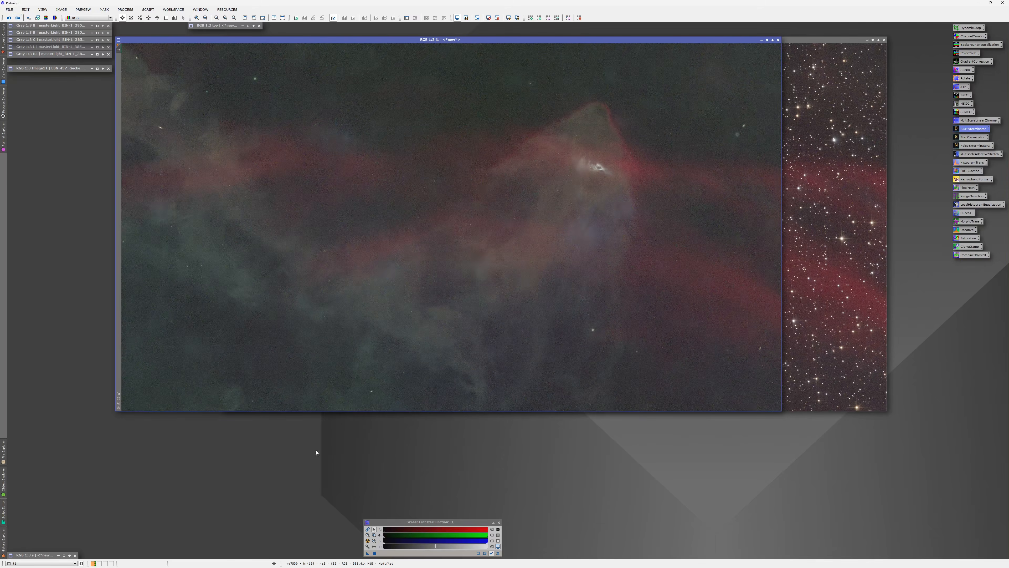
pyautogui.click(367, 529)
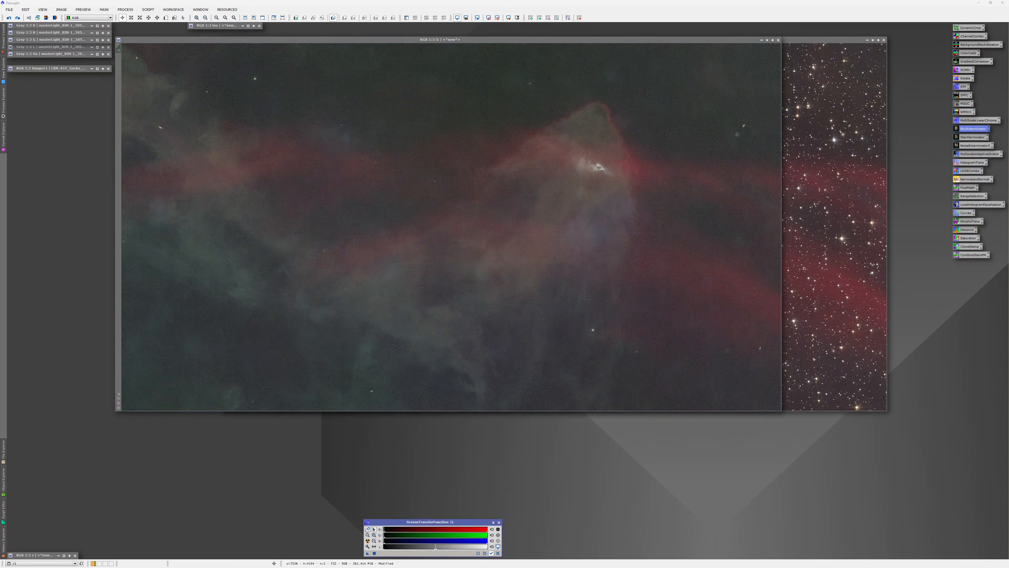
pyautogui.click(8, 18)
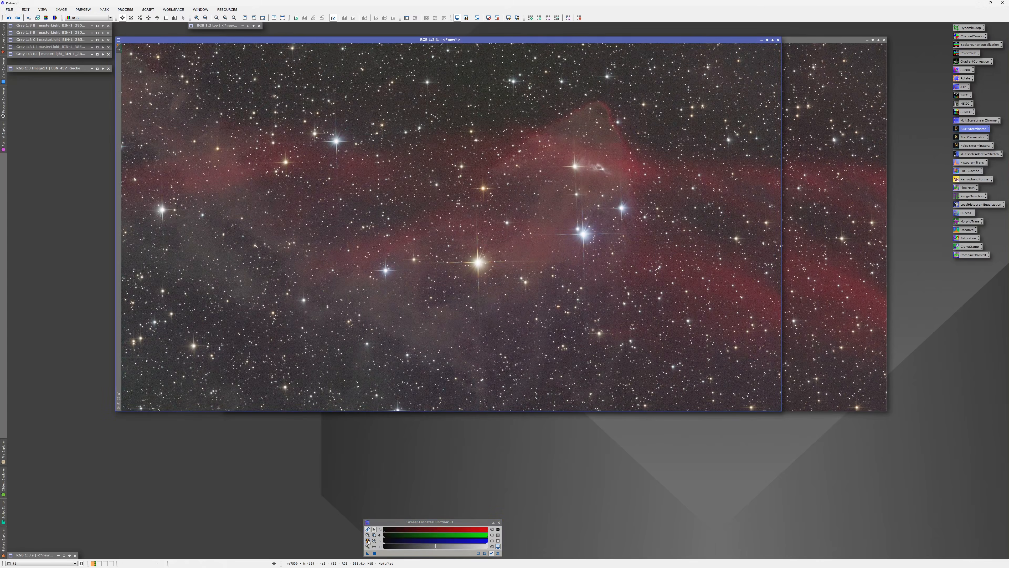
# Step: Alternate between the two color composites to compare their dust and background color, and minimize the front one
pyautogui.click(808, 311)
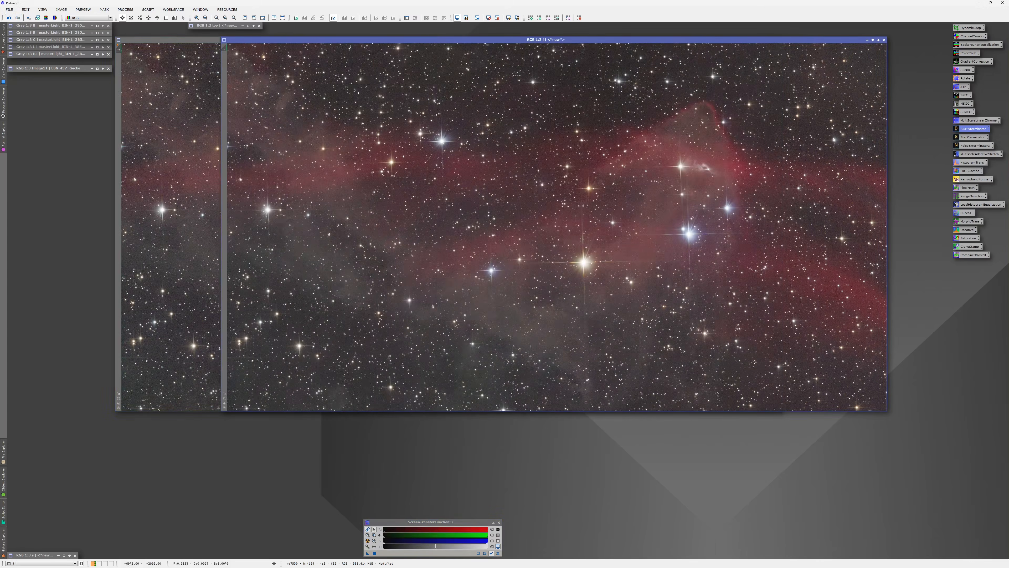
pyautogui.click(183, 264)
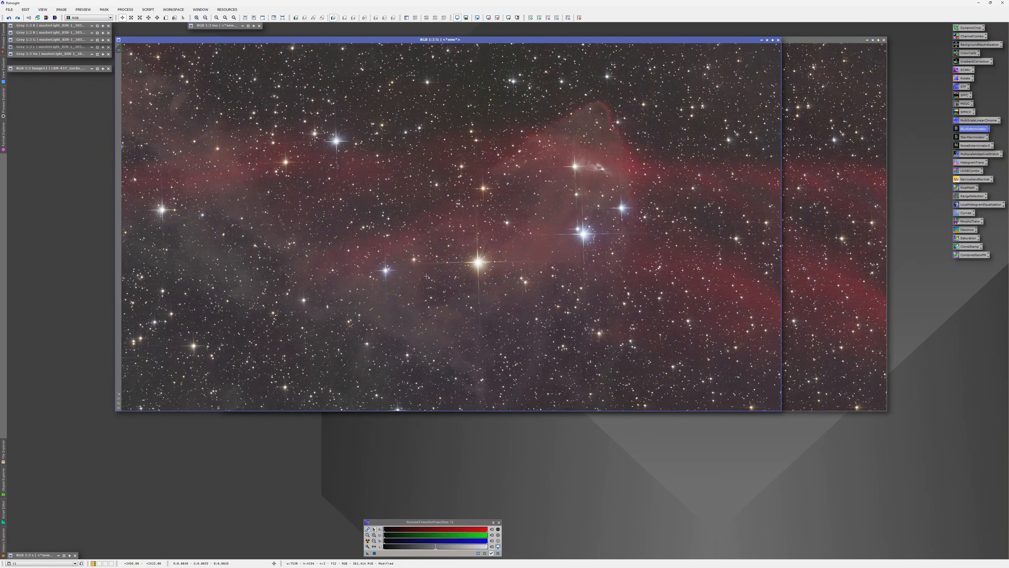
pyautogui.click(838, 323)
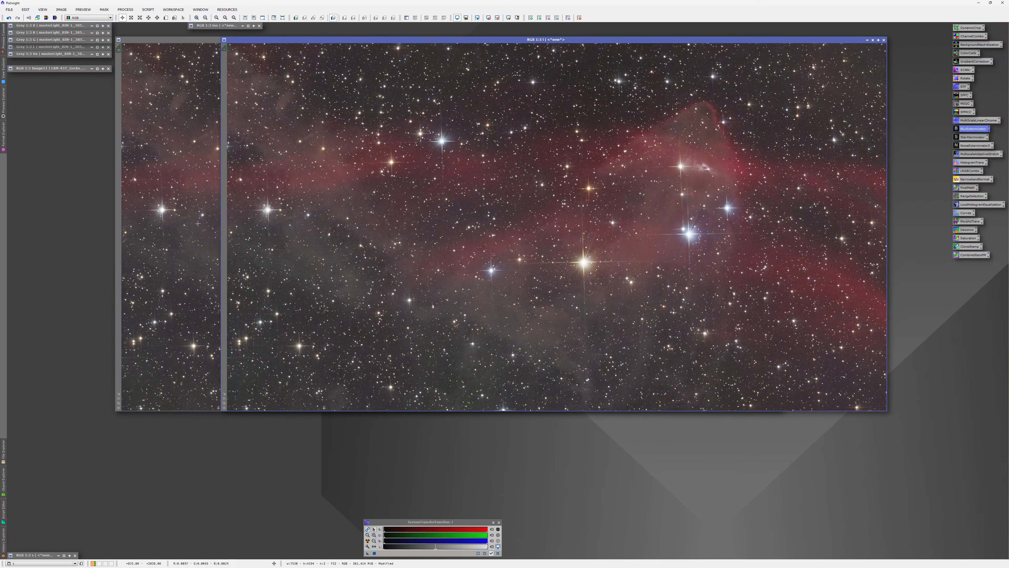
pyautogui.click(206, 219)
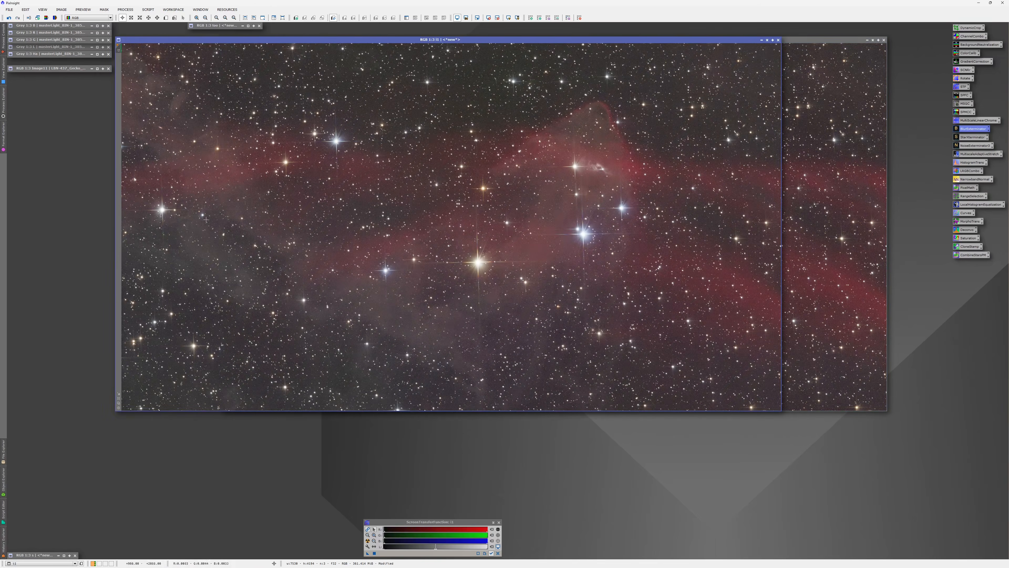
pyautogui.click(762, 39)
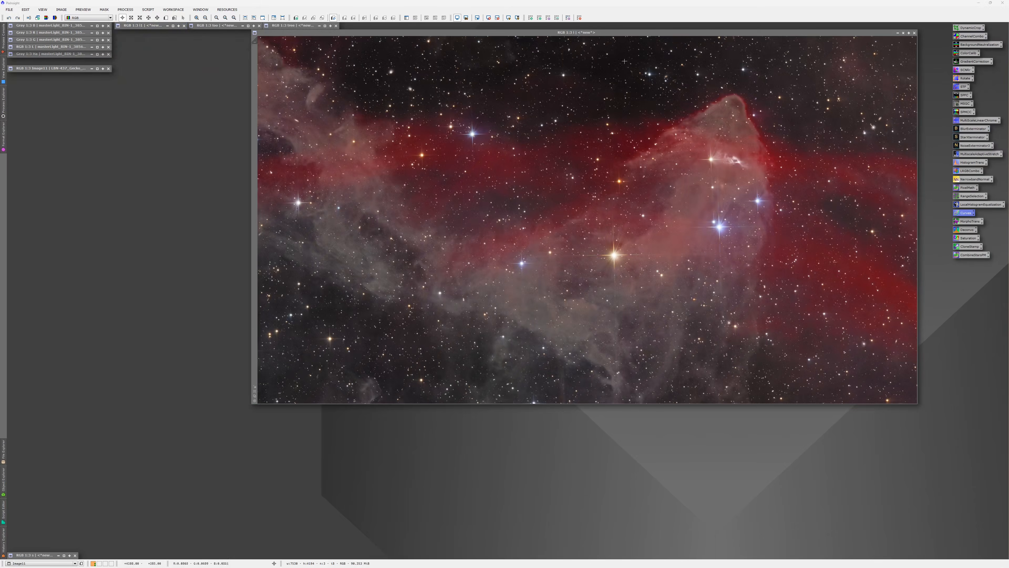
# Step: Reposition the finished color composite and examine its dust and red nebulosity up close
pyautogui.moveTo(629, 32); pyautogui.dragTo(519, 32)
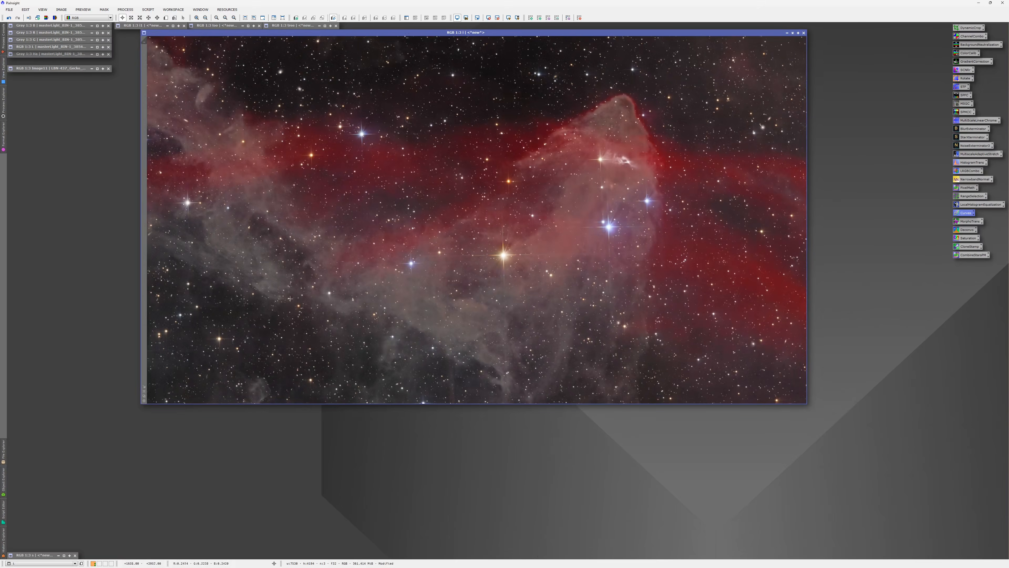
pyautogui.scroll(1, 241, 270)
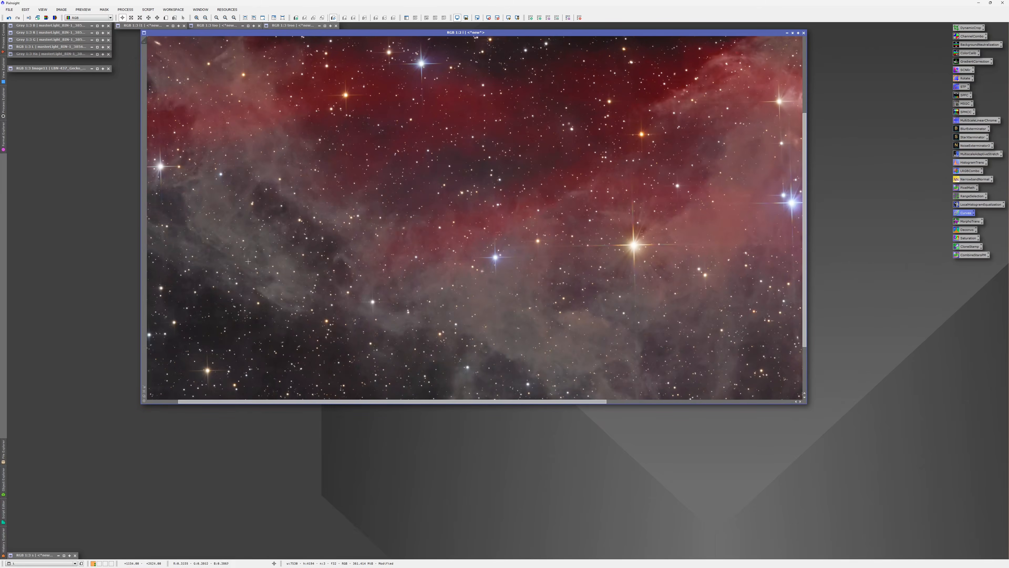
pyautogui.scroll(-1, 283, 294)
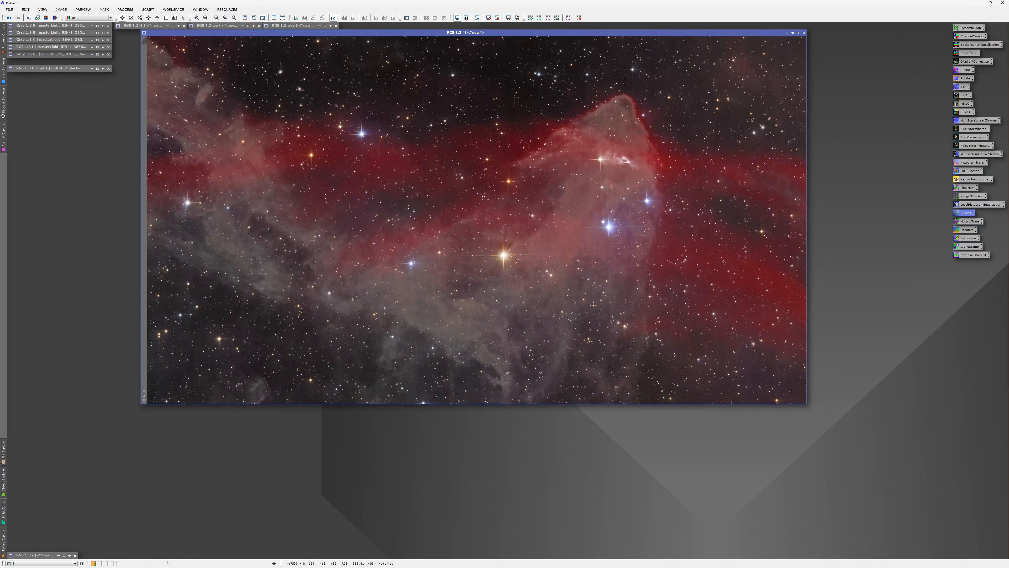
# Step: Bring the AstroBin reference photo over the workspace, enlarge its browser window for a color comparison, and move it away again
pyautogui.moveTo(553, 128); pyautogui.dragTo(301, 18)
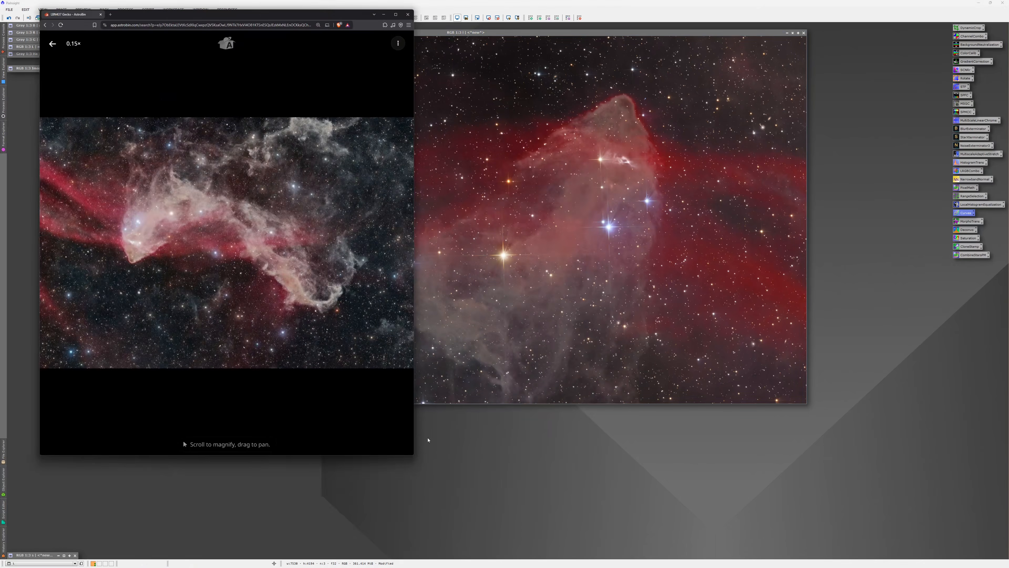
pyautogui.moveTo(414, 455); pyautogui.dragTo(839, 505)
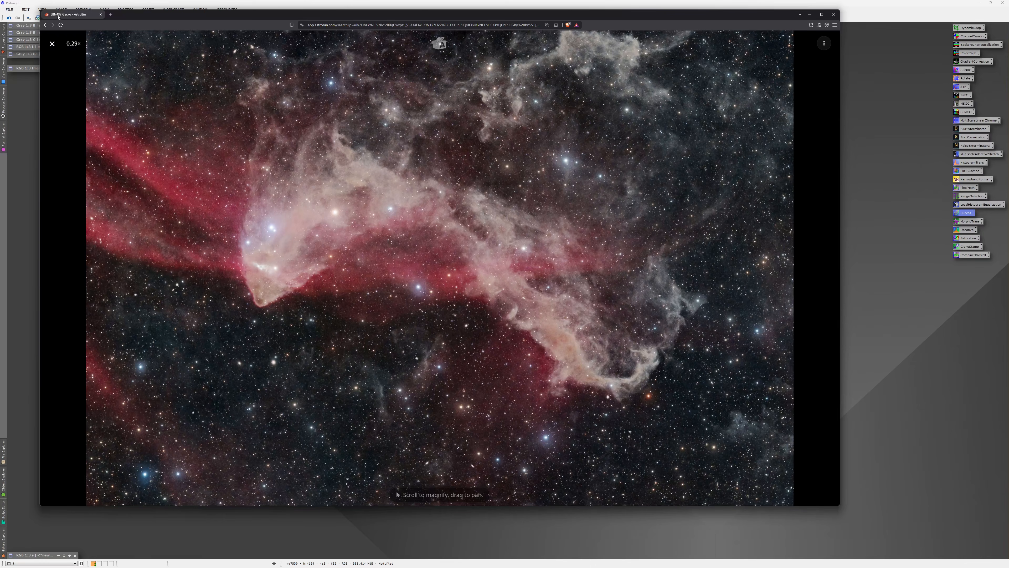
pyautogui.moveTo(59, 18); pyautogui.dragTo(1008, 220)
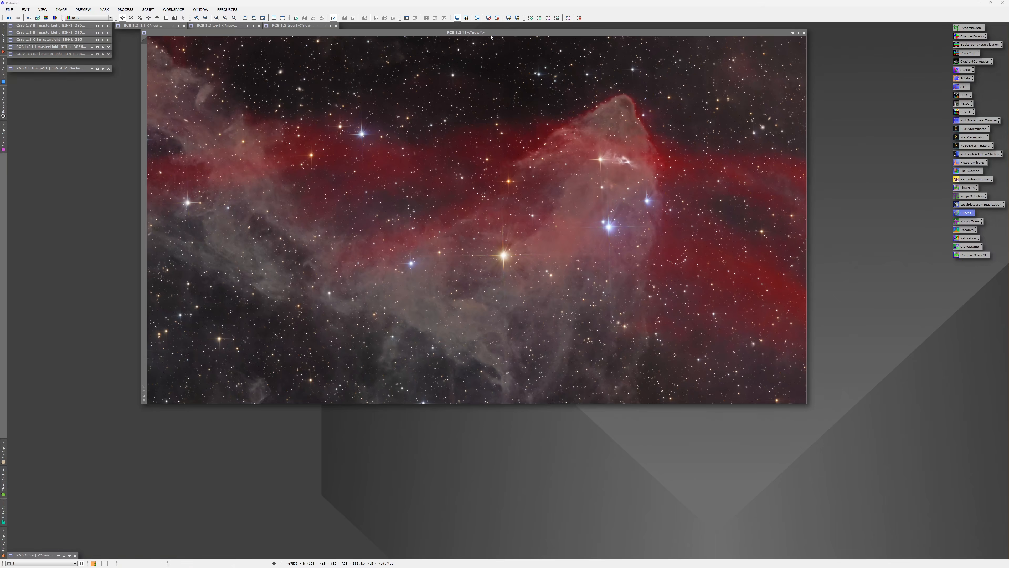
# Step: Restore the alternate color composite, alternate it with the finished one to compare dust and background color, and minimize it again
pyautogui.moveTo(492, 33); pyautogui.dragTo(545, 34)
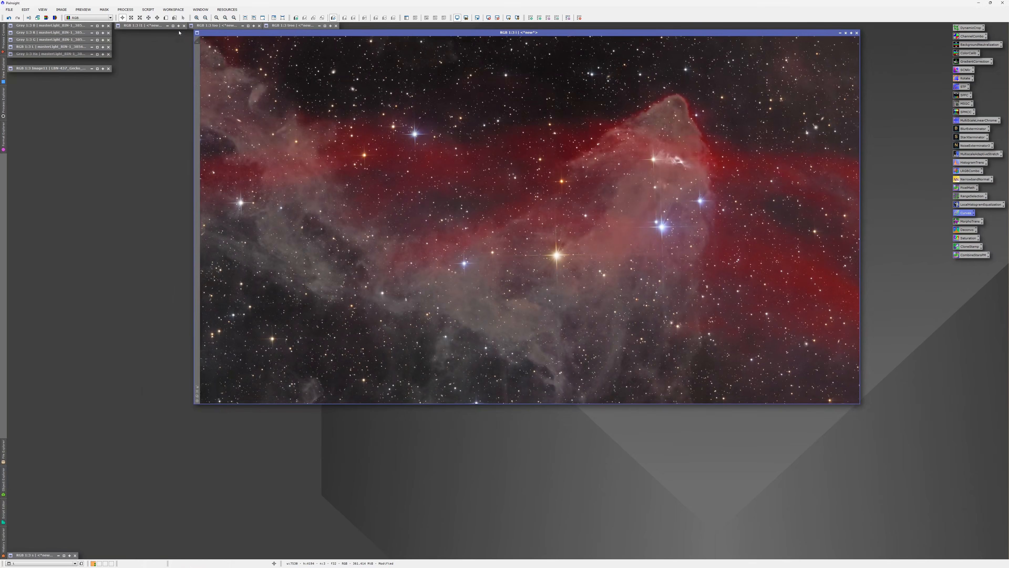
pyautogui.doubleClick(211, 27)
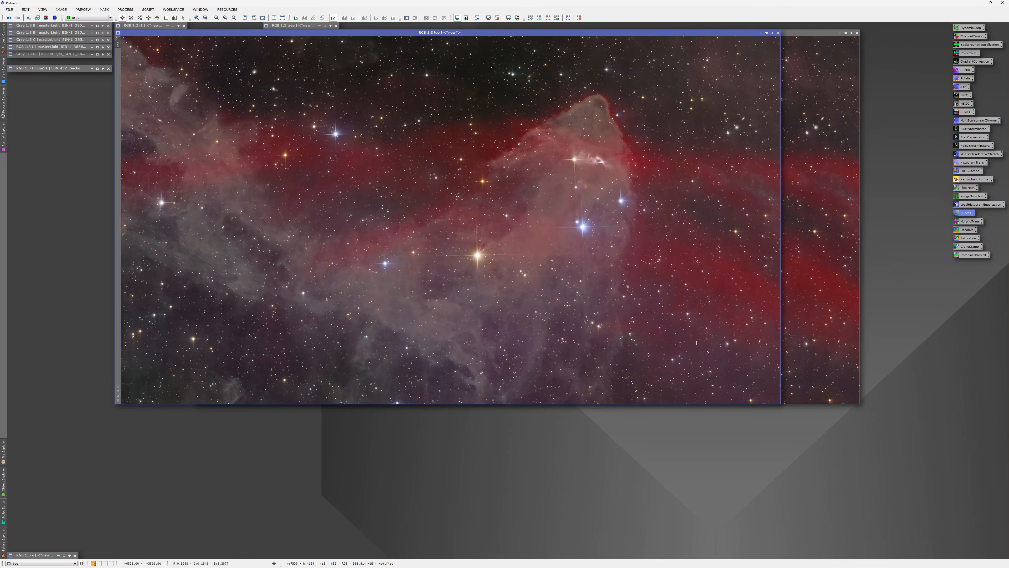
pyautogui.click(818, 394)
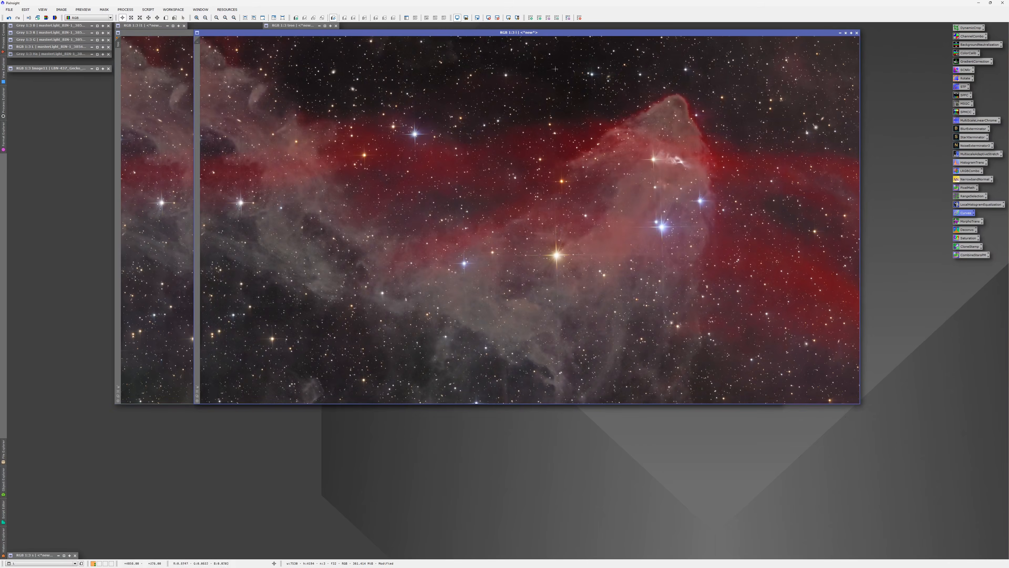
pyautogui.moveTo(381, 33); pyautogui.dragTo(411, 54)
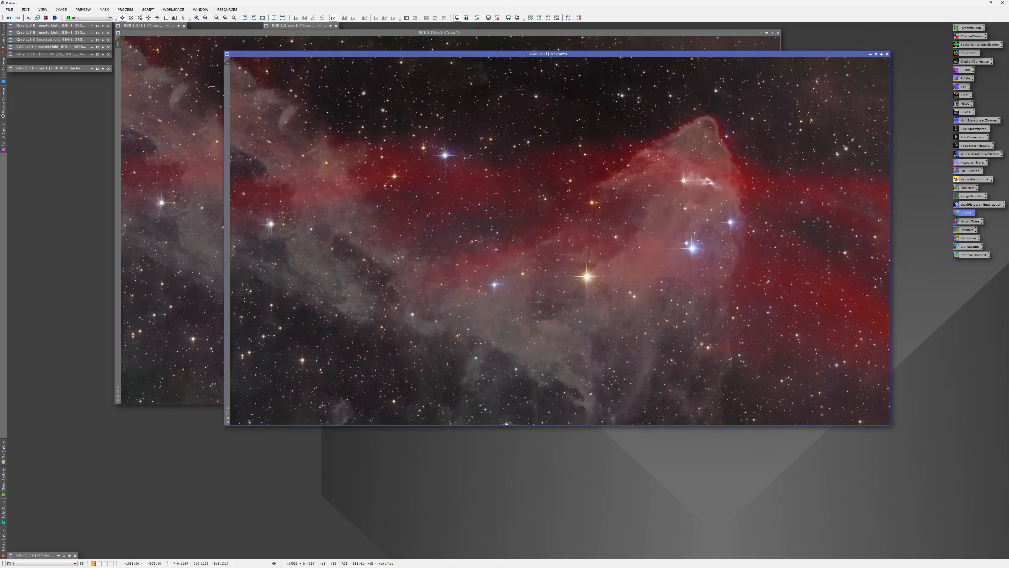
pyautogui.click(596, 42)
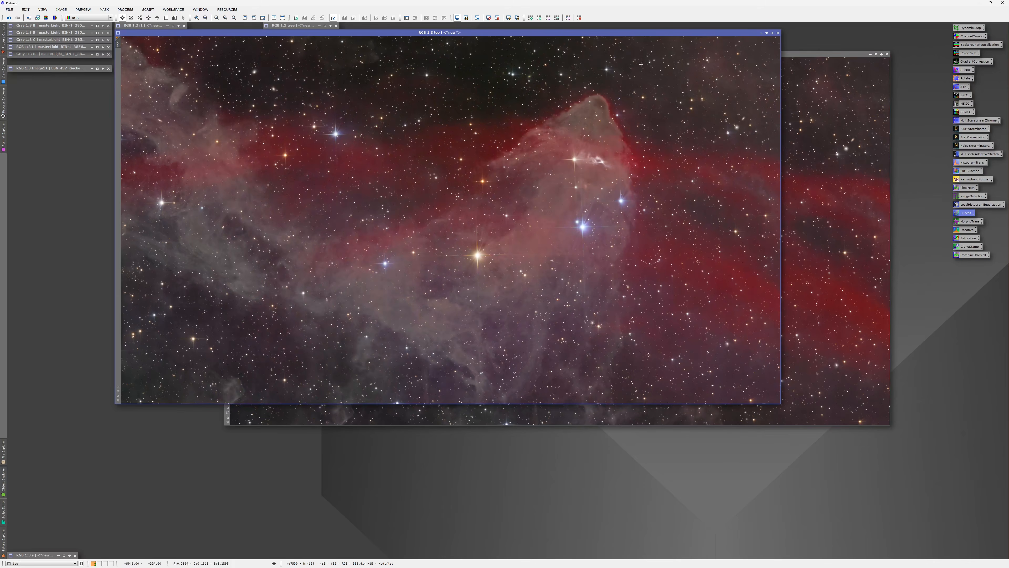
pyautogui.click(767, 33)
pyautogui.moveTo(750, 54); pyautogui.dragTo(742, 33)
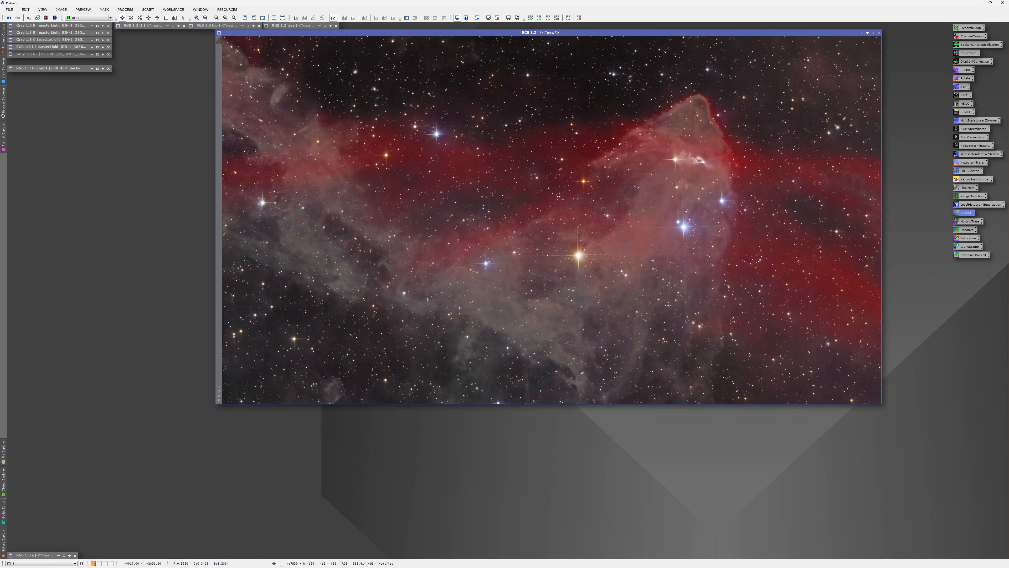
# Step: Compare the earlier LBN-437 Gecko Nebula JPG with the finished composite, including the nebula's tip up close, and minimize the JPG
pyautogui.doubleClick(53, 72)
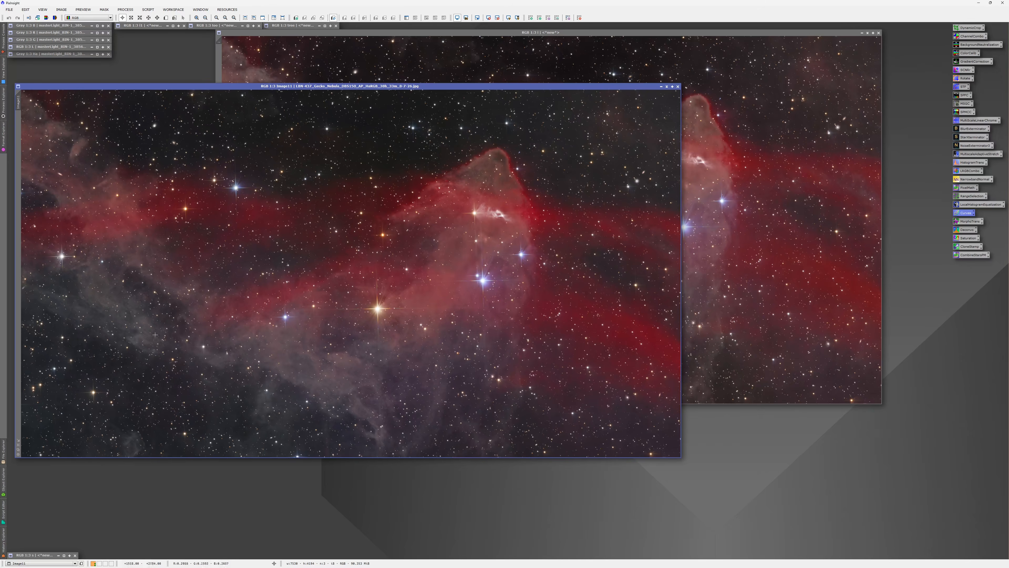
pyautogui.click(786, 276)
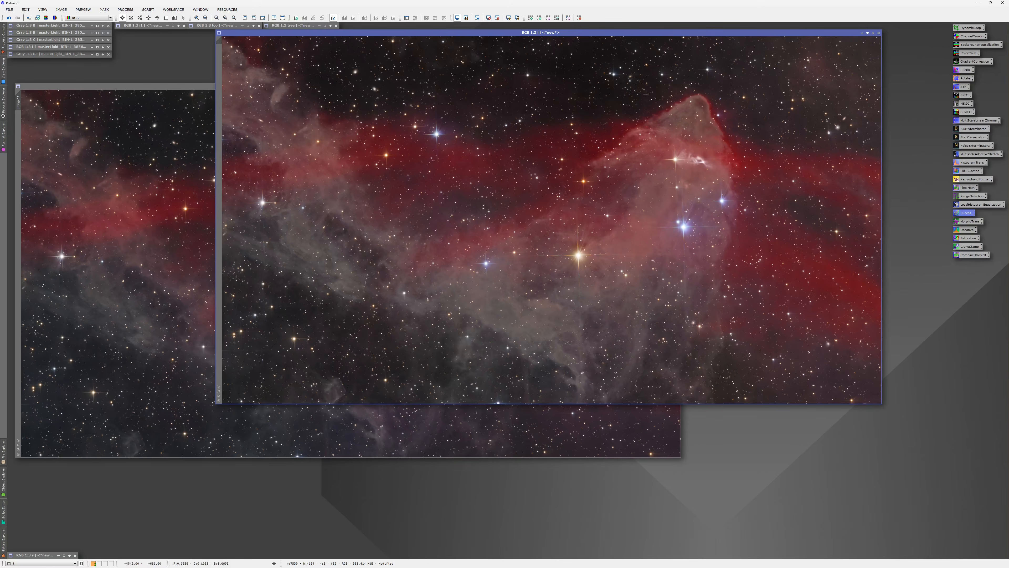
pyautogui.scroll(2, 695, 92)
pyautogui.moveTo(695, 92); pyautogui.dragTo(514, 188)
pyautogui.scroll(-2, 745, 277)
pyautogui.click(628, 430)
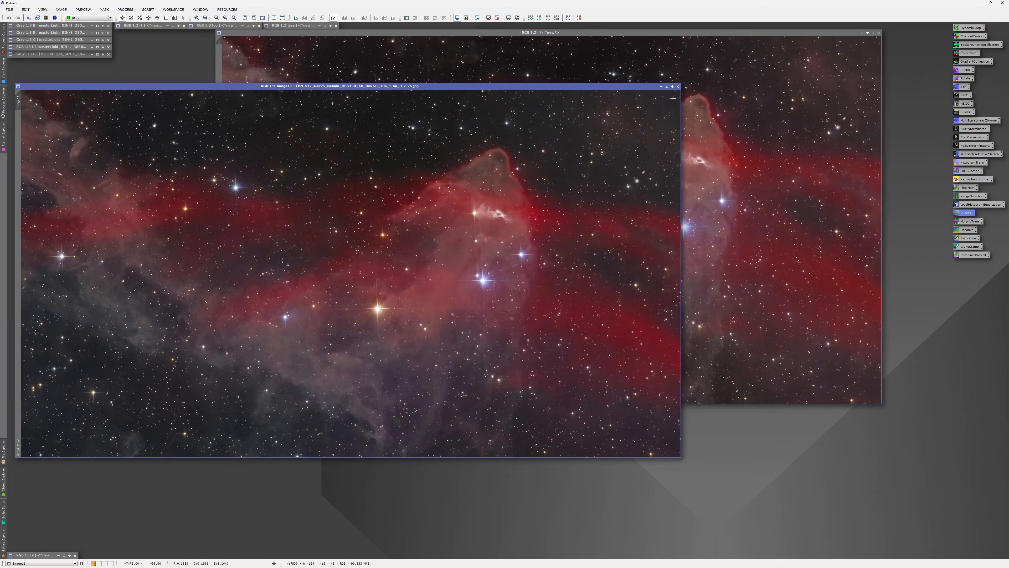
pyautogui.click(666, 86)
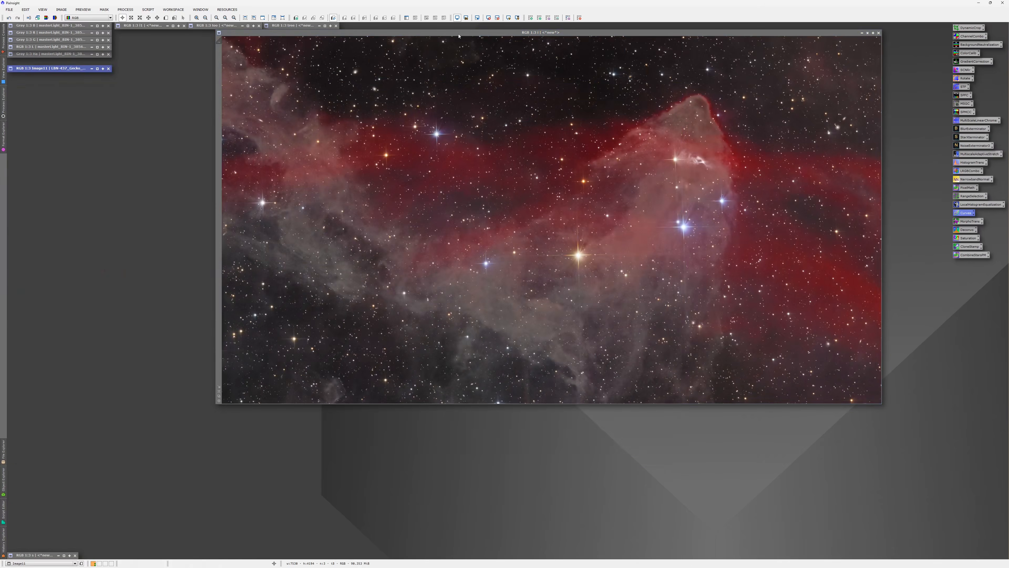
pyautogui.moveTo(540, 32); pyautogui.dragTo(497, 32)
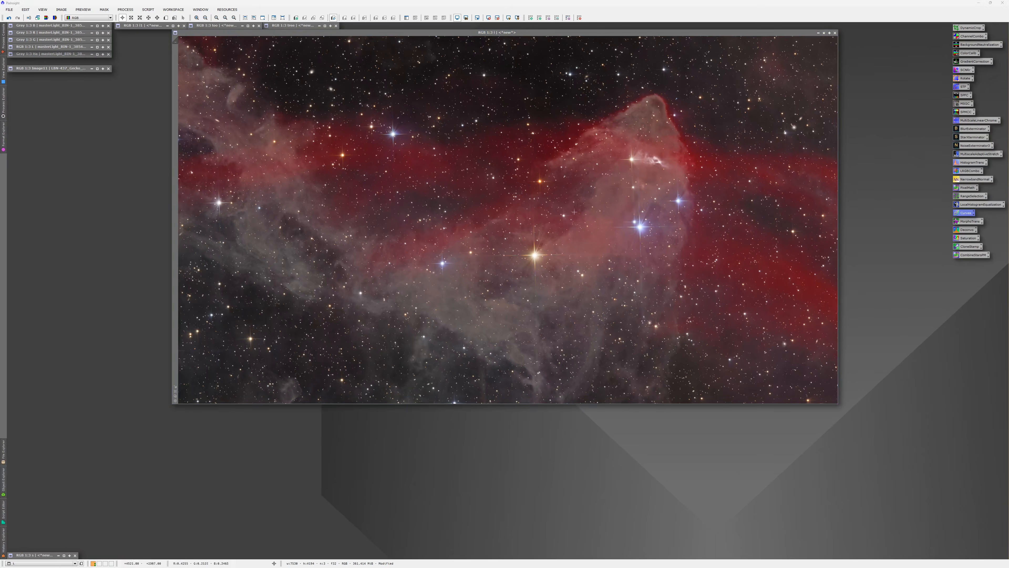
pyautogui.moveTo(510, 33); pyautogui.dragTo(481, 40)
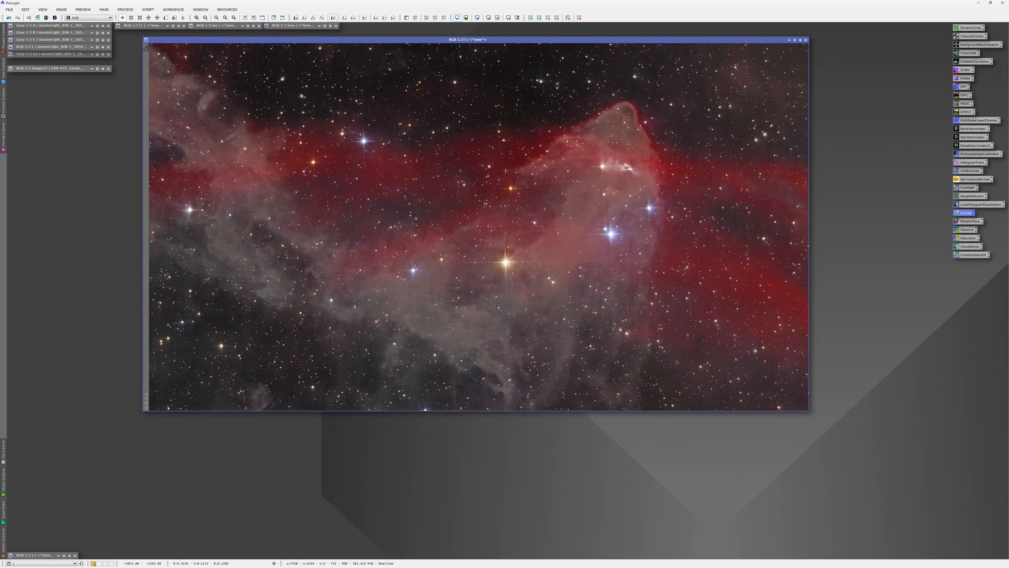